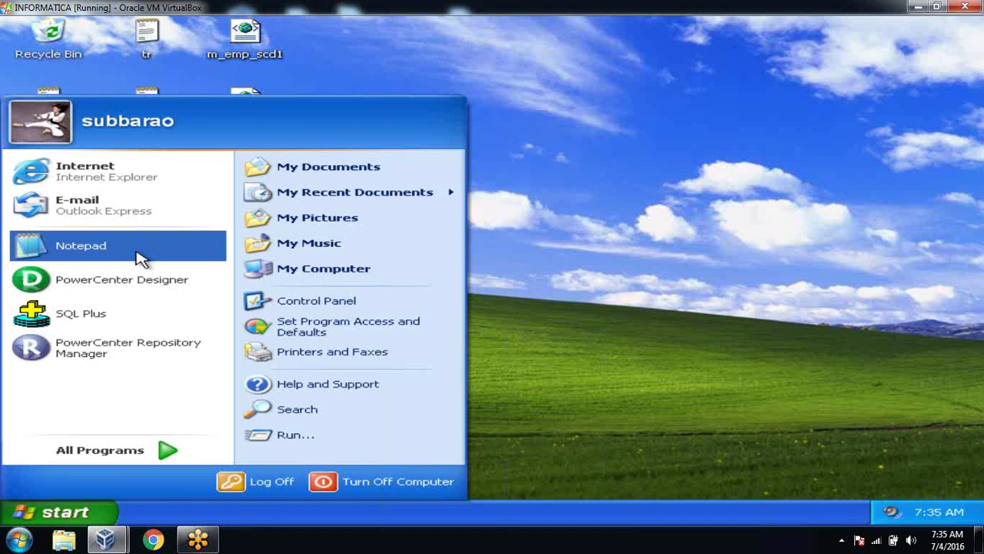
Step: Launch Notepad and type the title 'SCD ==>Slowly Changing Dimensions', followed by blank lines
left_click(158, 253)
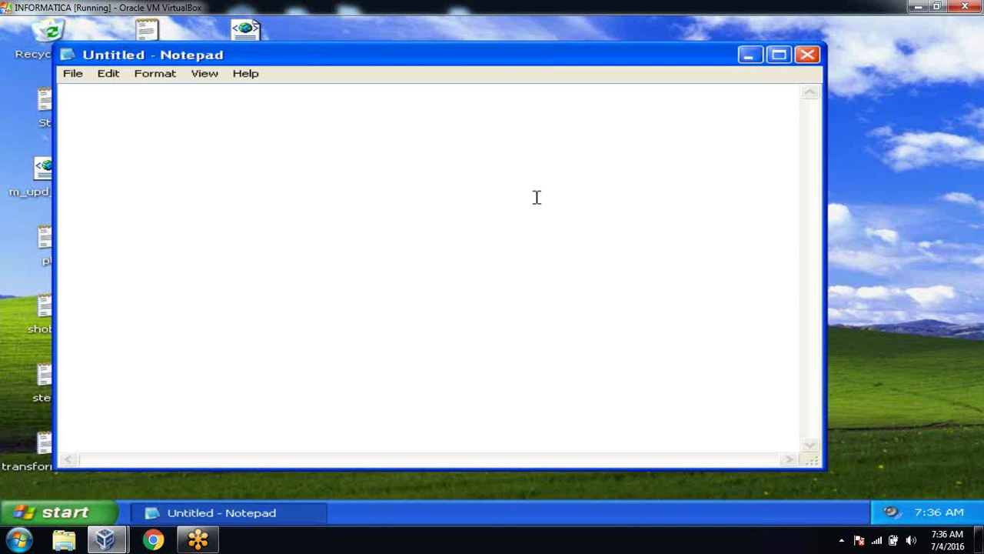
type("SCD")
type(" ==>S1")
type("ow")
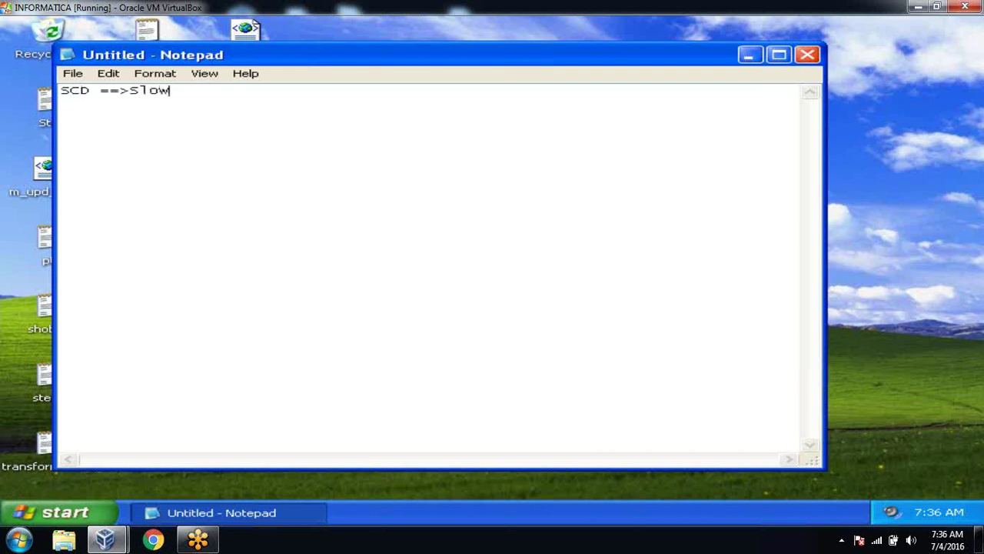
type("ly Changin")
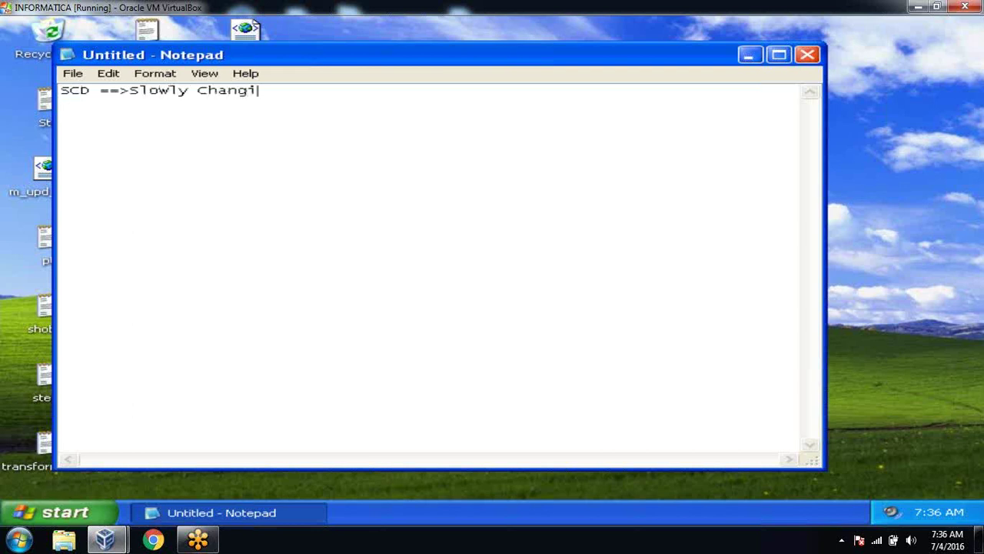
key("BackSpace")
key("BackSpace")
type("n")
key("BackSpace")
type("ing D")
type("eim")
key("BackSpace")
key("BackSpace")
key("BackSpace")
type("imensions")
key("Return")
key("Return")
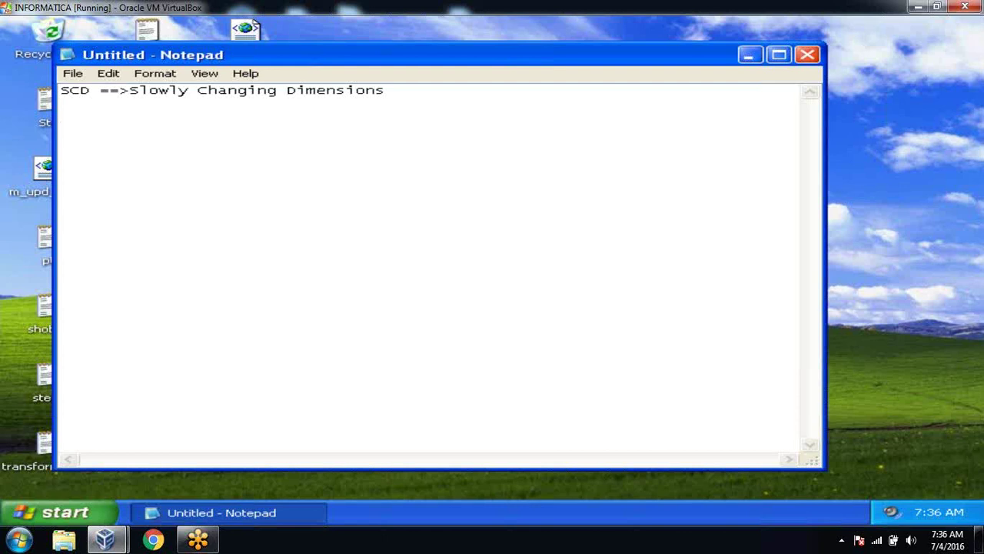
key("Return")
key("Return")
key("Return")
Step: Type the TYPE-I, TYPE-II and TYPE-III headings on separate lines
key("Return")
type("T")
key("BackSpace")
type("TYPE-I")
key("Return")
key("Return")
key("Return")
type("TYPE-II")
key("Return")
key("Return")
key("Return")
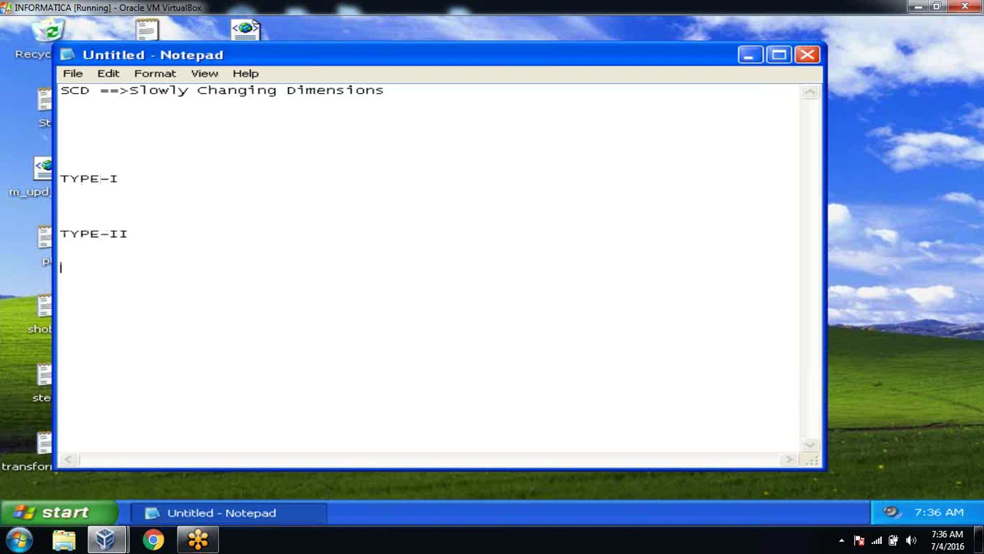
type("TYPE-III")
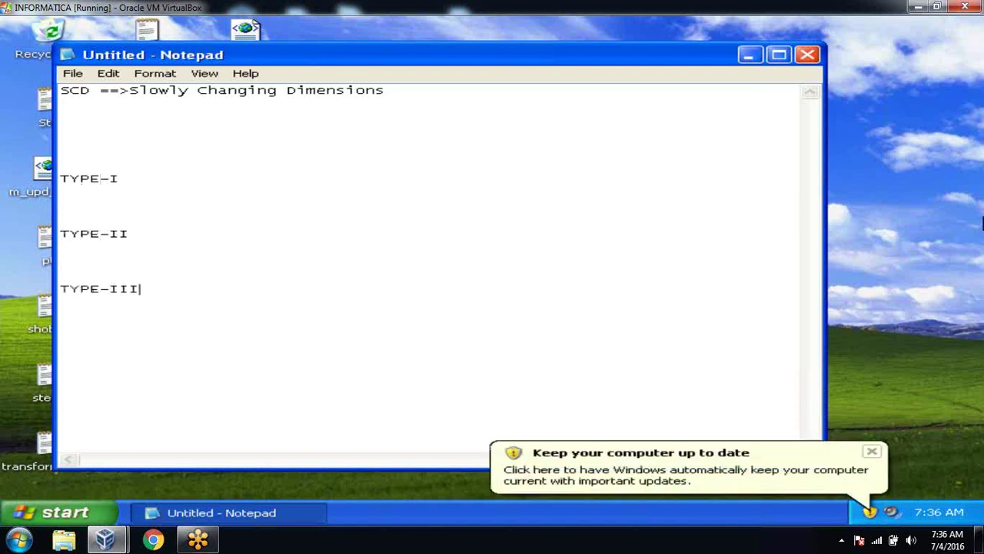
Step: Add the sample row '100 ravi 2000' under the title and mark TYPE-I '-->(Current Information)'
left_click(876, 453)
left_click(133, 127)
type("100 ravi 2000")
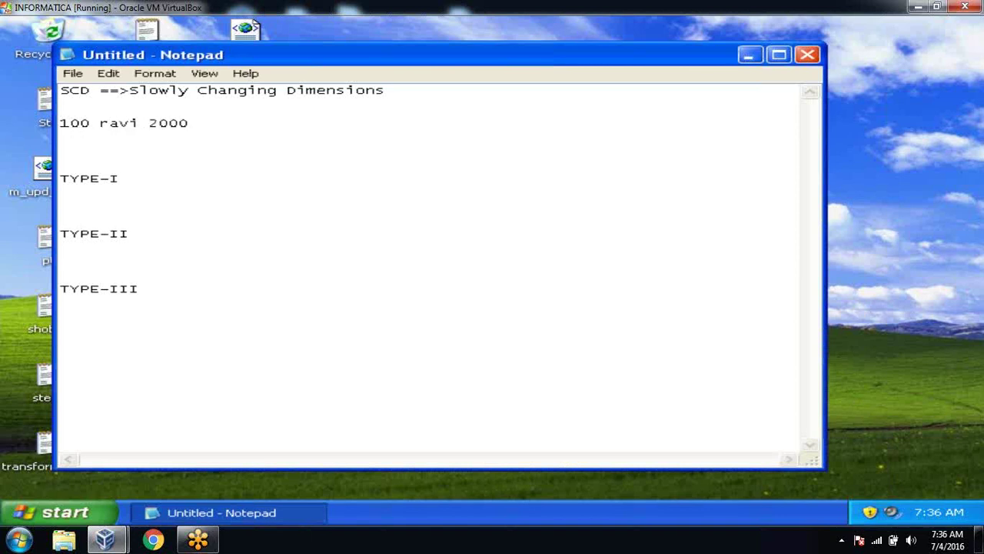
left_click(130, 180)
type("-->(Current Information)")
key("Return")
key("Return")
Step: Copy the 100 ravi row under TYPE-I and change both rows' salary to 6000
type("100 ravi 2000")
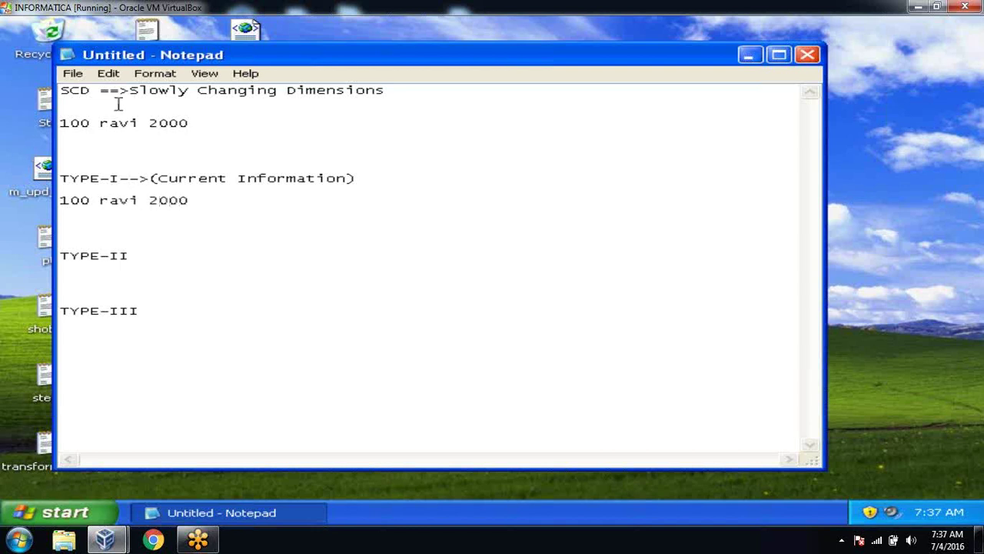
left_click(159, 122)
key("BackSpace")
type("4")
left_click(158, 199)
key("BackSpace")
type("4")
key("BackSpace")
type("6")
left_click(157, 202)
key("BackSpace")
type("6")
Step: Add a '101 vinay 3000' row under both the source row and the TYPE-I row
left_click(193, 131)
type("101 vinay 3000")
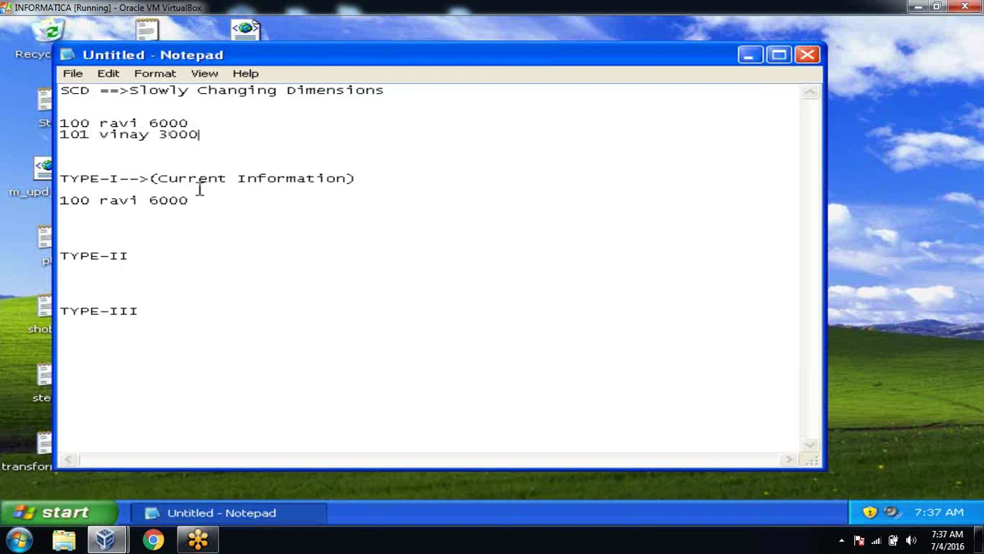
left_click(200, 197)
key("Return")
type("101 vinay 3000")
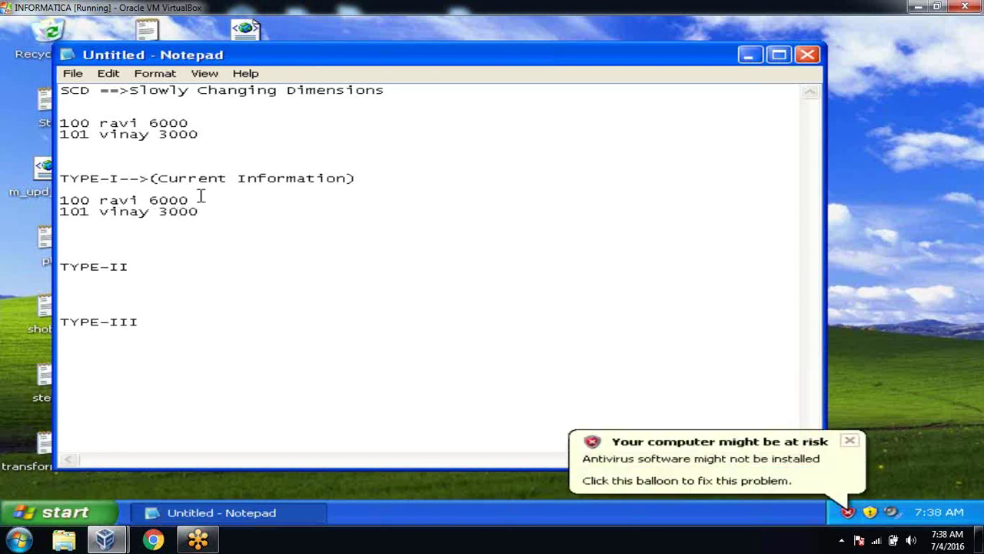
Step: Append 'insert, update' to the TYPE-I heading and add '-->' after TYPE-II
left_click(357, 178)
type("insert, update")
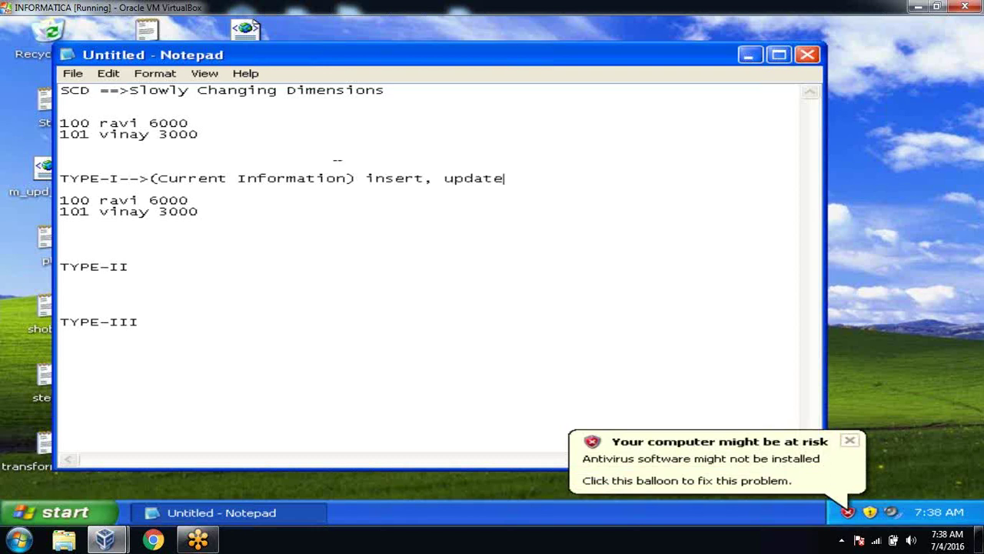
left_click(139, 263)
type("-->")
key("Return")
key("Return")
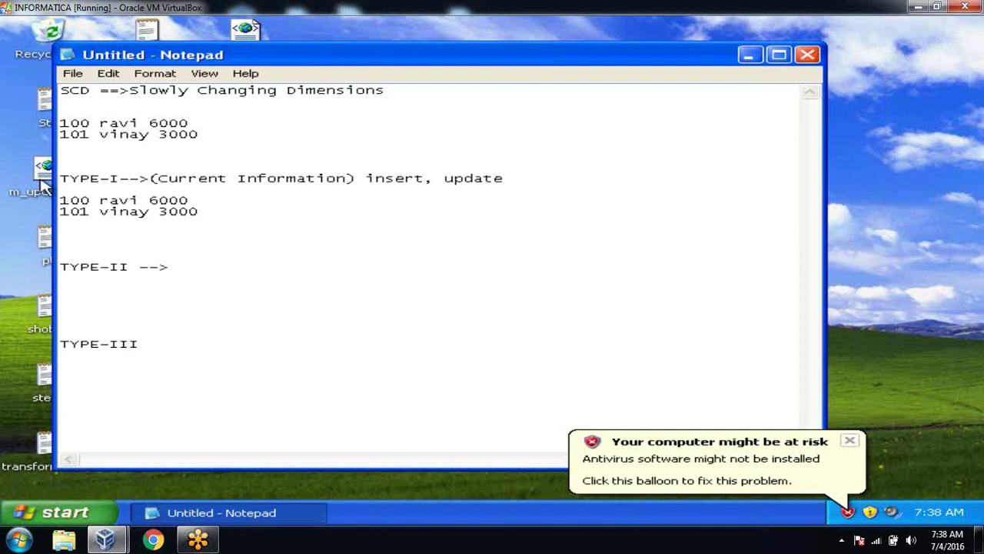
Step: Label TYPE-II '(Complete Hisotry)', reset source salary to 2000, and add history row '100 ravi 2000'
left_click(171, 269)
type("(Complete Hiso")
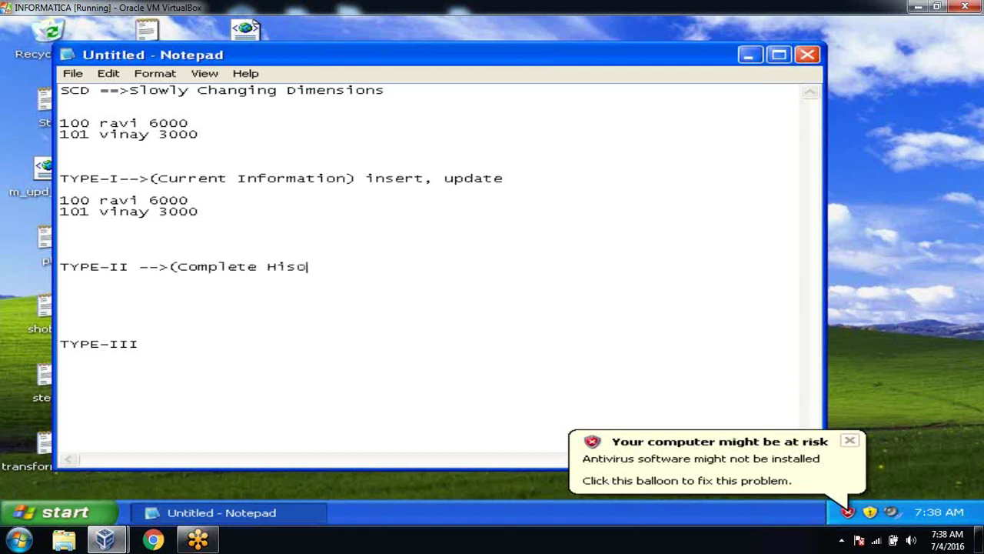
type("try)")
key("Return")
key("Return")
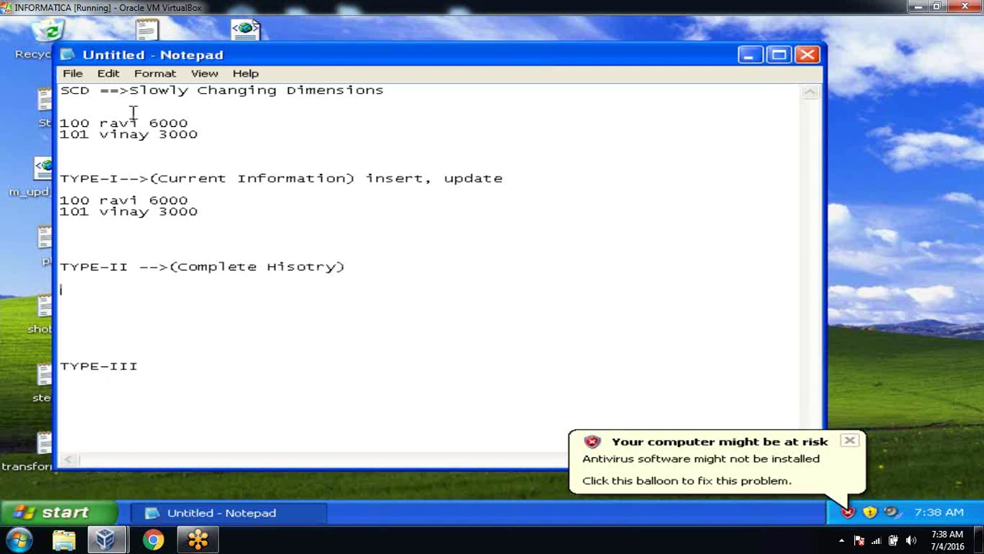
left_click_drag(160, 127, 149, 126)
type("2")
left_click(115, 294)
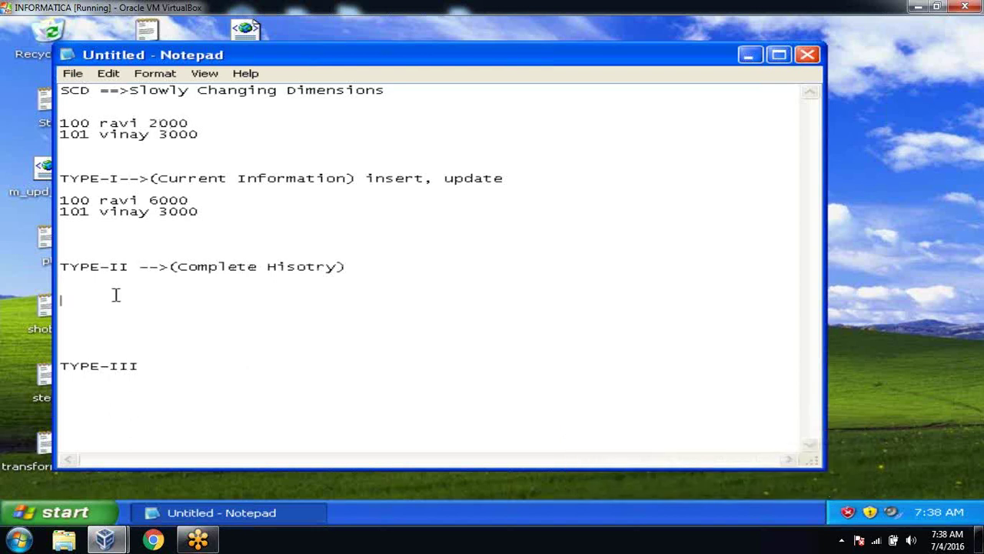
type("100 ravi 2000")
key("Return")
key("Return")
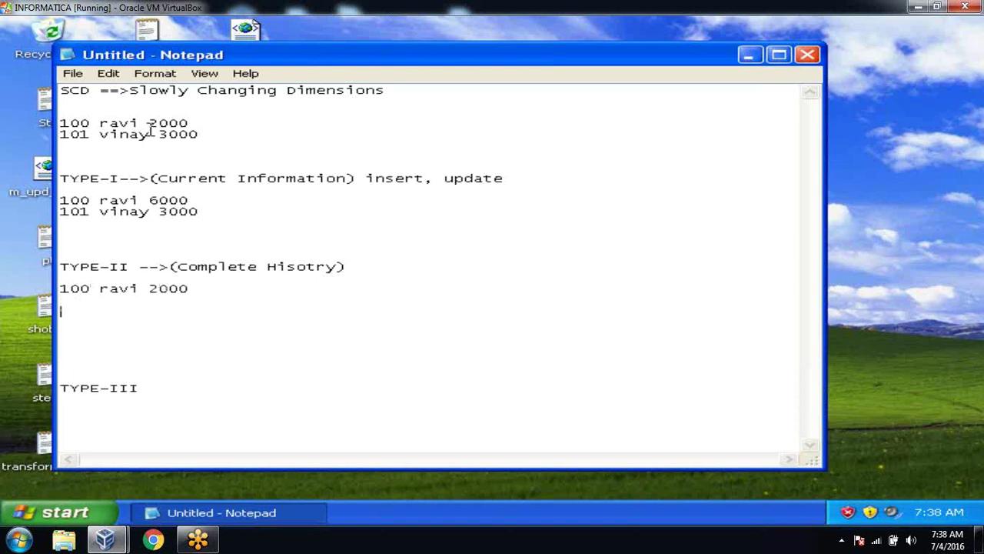
Step: Change source salary to 4000, add a '100 ravi 4000' history row, and flag the 2000 row N
left_click(160, 124)
key("BackSpace")
type("4")
left_click(127, 304)
type("100 ravi 4000")
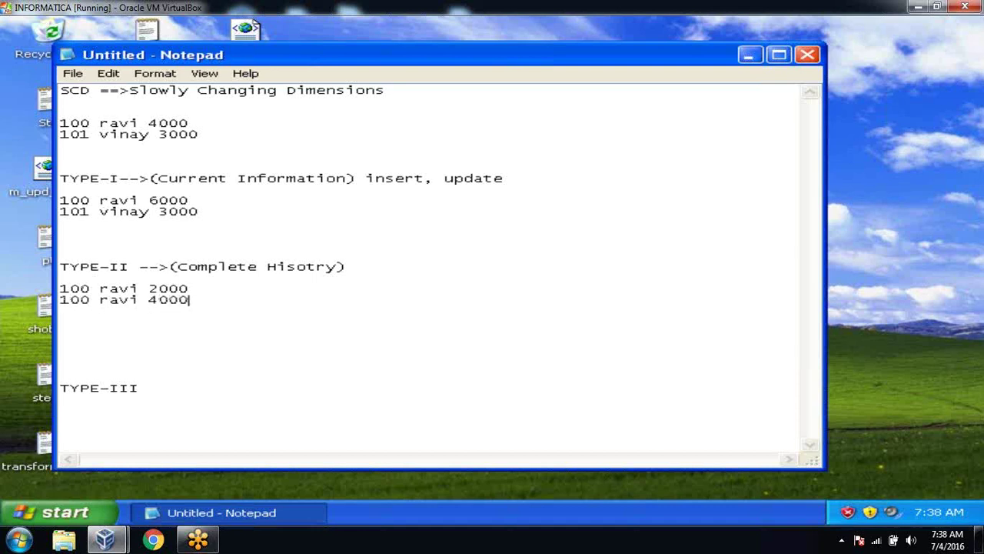
key("Up")
type("Y")
key("Up")
type("N")
Step: Change source salary to 6000, add '100 ravi 6000 Y', and flag the 4000 row N
left_click(159, 123)
key("BackSpace")
type("6")
left_click(235, 303)
key("Return")
type("100 ravi ")
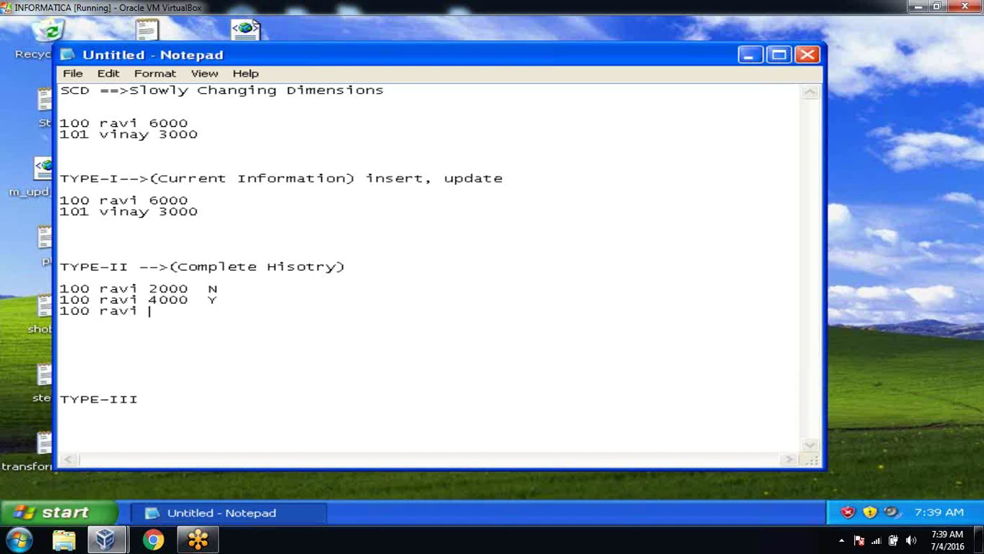
type("6000  Y")
left_click(236, 303)
key("BackSpace")
type("N")
key("BackSpace")
type("N")
Step: Change source salary to 8000, add '100 ravi 8000 Y', and flag the 6000 row N
left_click(159, 125)
key("BackSpace")
type("8")
left_click(245, 318)
type("10")
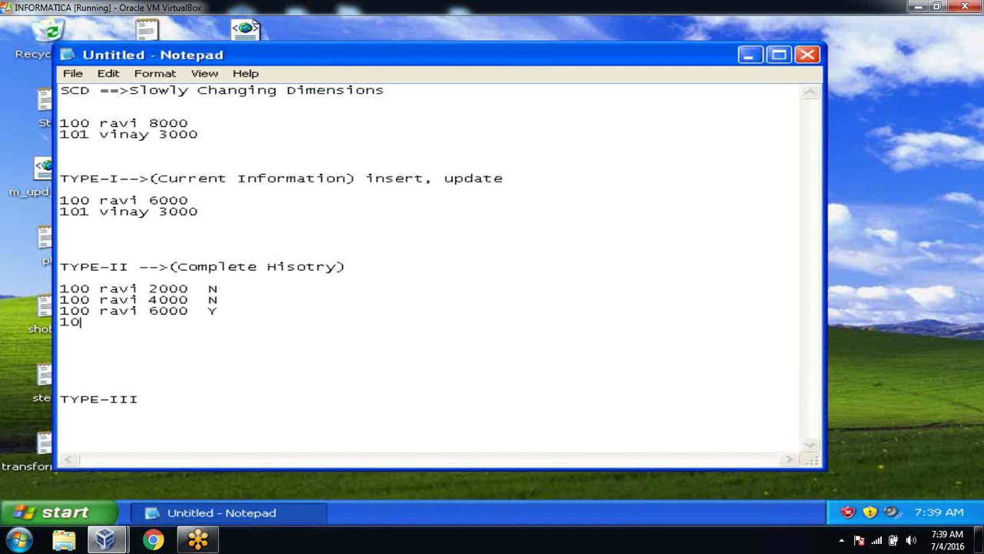
type("0 ravi 8000  ")
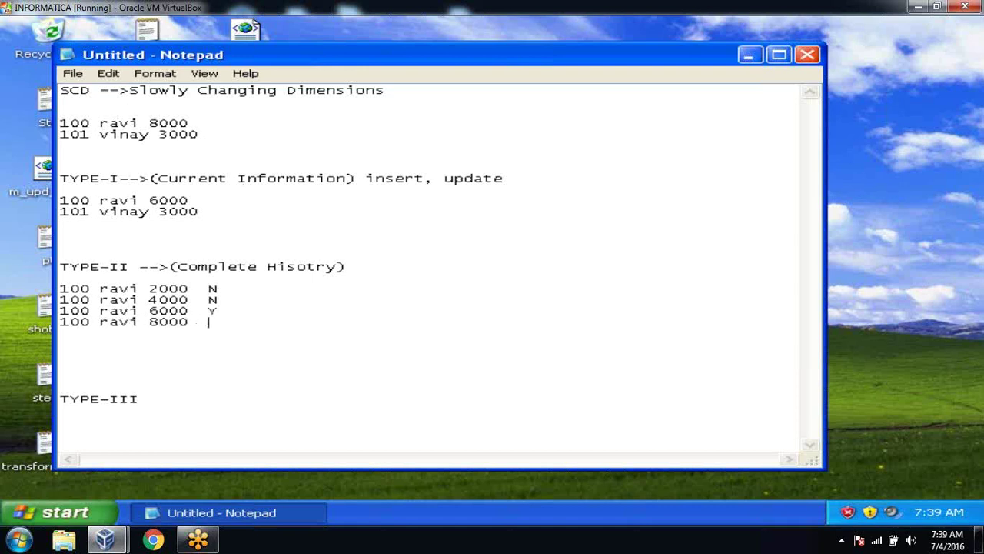
type("Y")
left_click(244, 314)
key("BackSpace")
type("N")
Step: Append 'insert, update' to the TYPE-II heading
type("insert, ")
type("update")
key("BackSpace")
type("te")
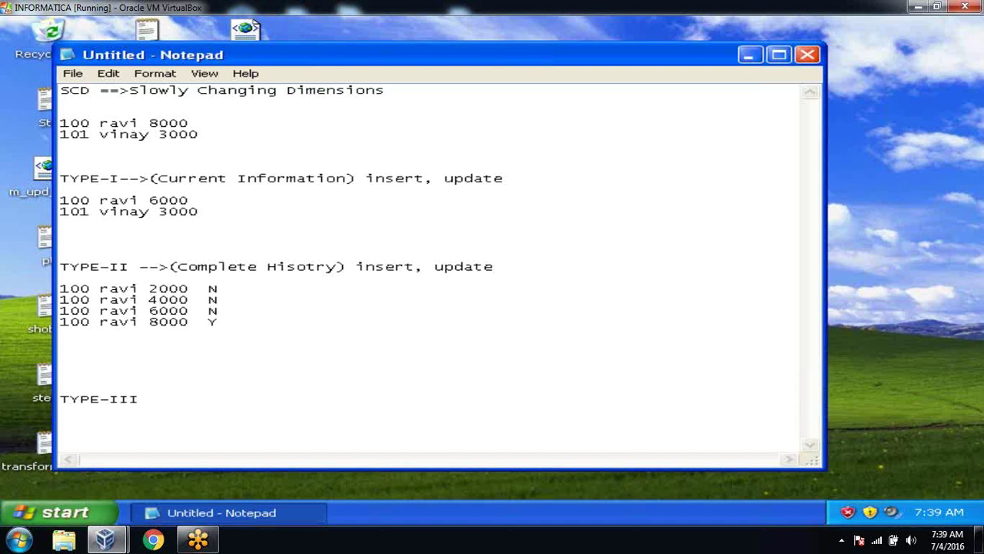
left_click(198, 213)
left_click(84, 350)
Step: Remove blank lines above TYPE-III and label it '-->(Partila History)'
key("Delete")
key("Delete")
key("Delete")
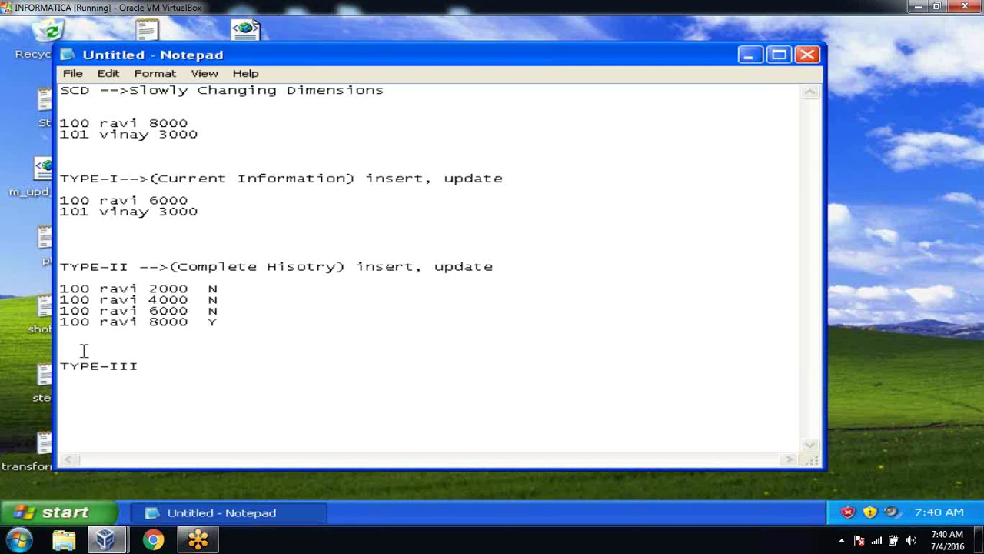
left_click(160, 369)
type("-->")
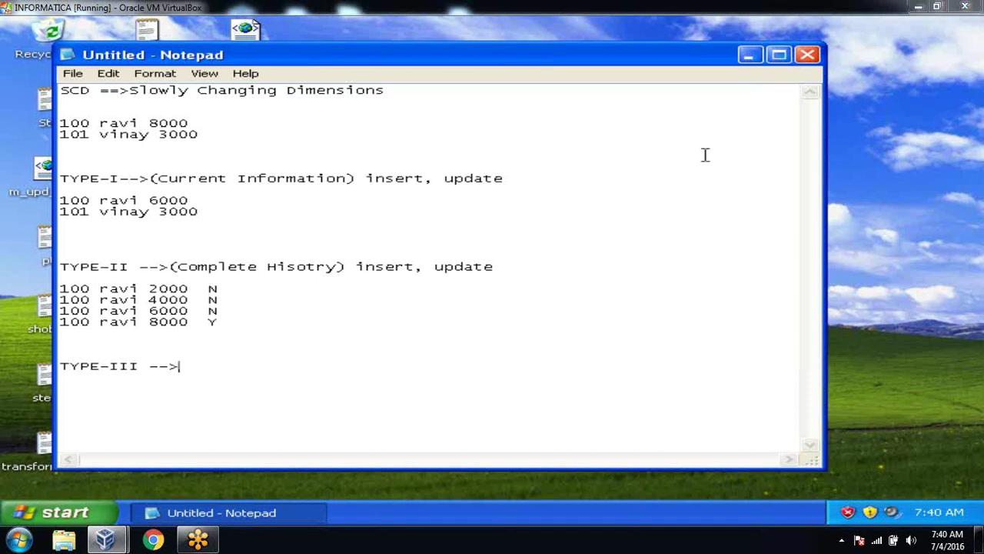
type("(Part")
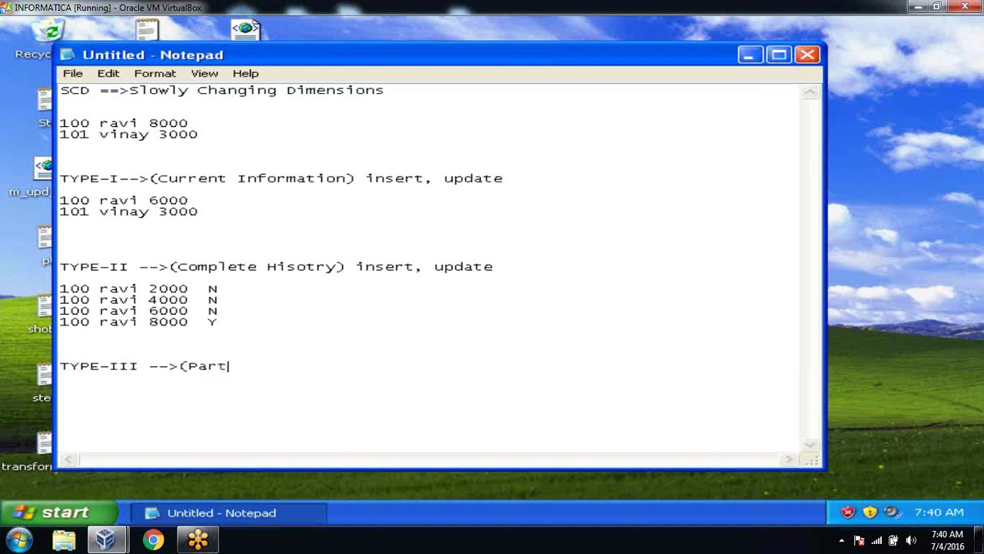
type("ila History")
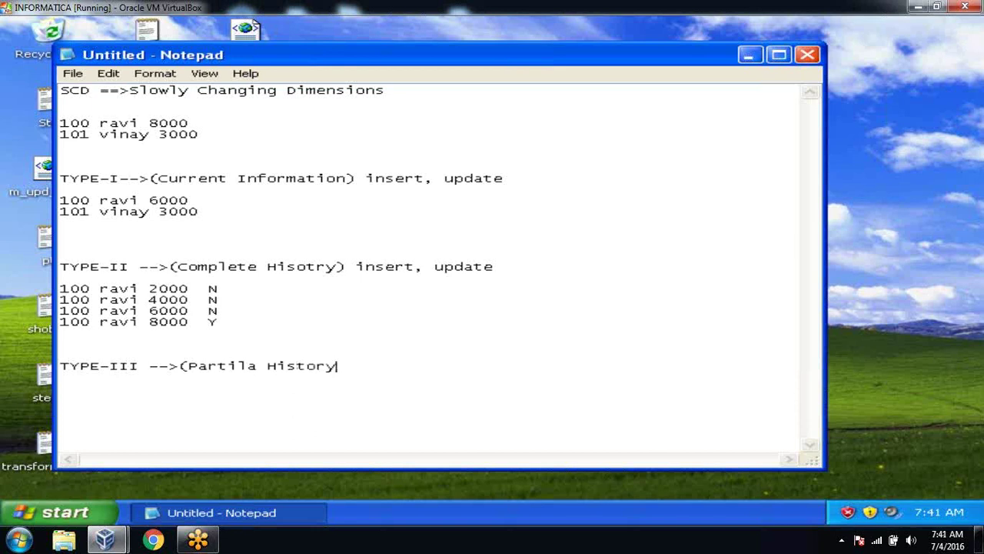
type(")")
key("Return")
key("Return")
Step: Add a 100 ravi row with current and previous salaries, moving the source salary to 4000
type("100 ravi")
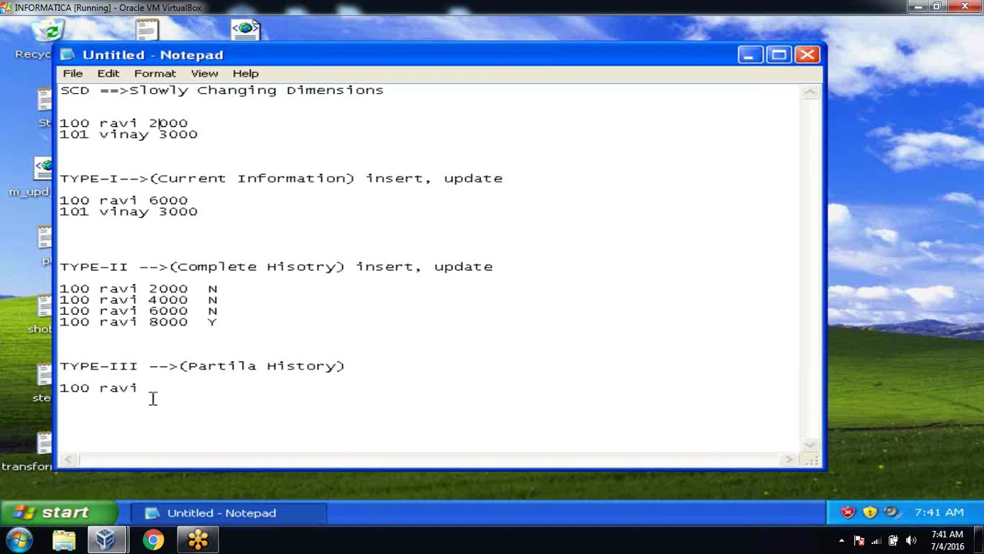
type("  2")
key("BackSpace")
type("2000 null")
left_click(158, 123)
key("BackSpace")
type("4")
left_click_drag(208, 387, 250, 387)
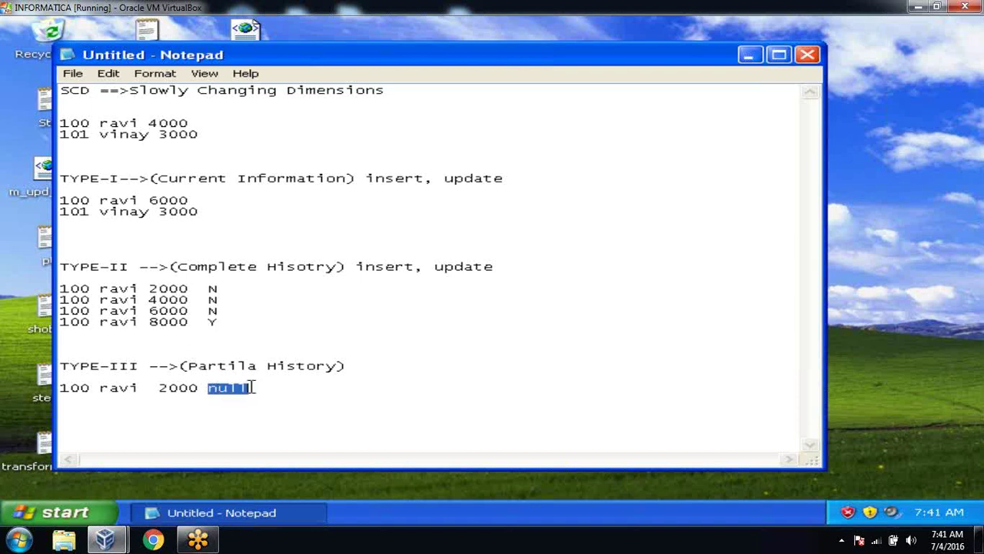
type("2000")
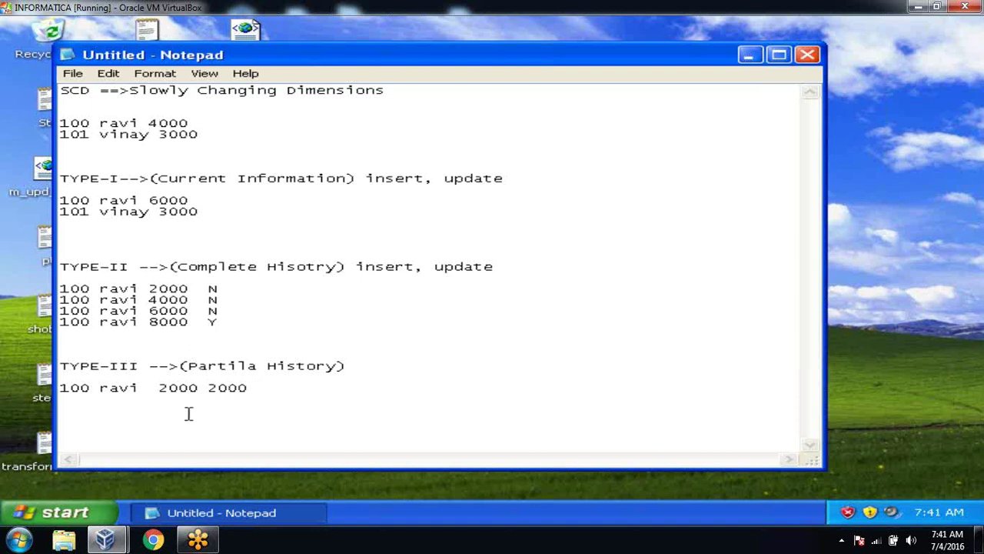
key("BackSpace")
type("4")
Step: Set the source salary to 6000, make the TYPE-III row read 6000 4000, and minimize Notepad
left_click(159, 123)
key("BackSpace")
type("6")
left_click(215, 388)
key("BackSpace")
type("4")
left_click(168, 388)
key("BackSpace")
type("6")
left_click(751, 56)
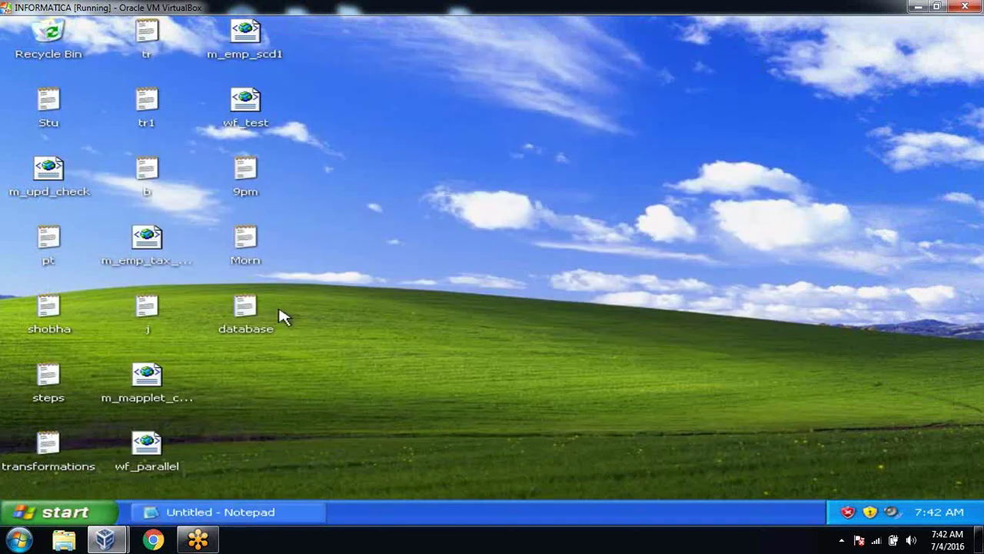
Step: Launch SQL Plus from the Oracle programs and log in as system with its password
left_click(70, 511)
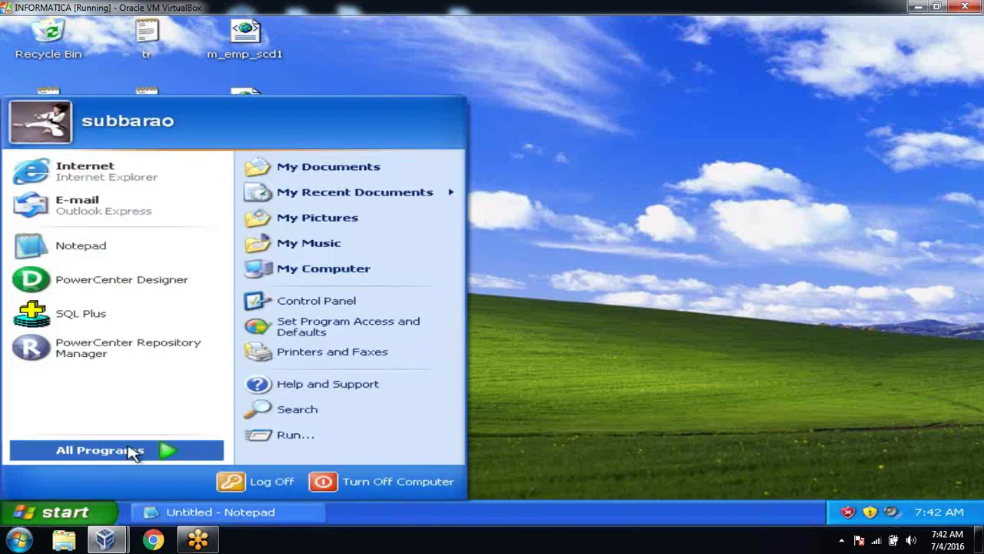
mouse_move(132, 452)
mouse_move(374, 454)
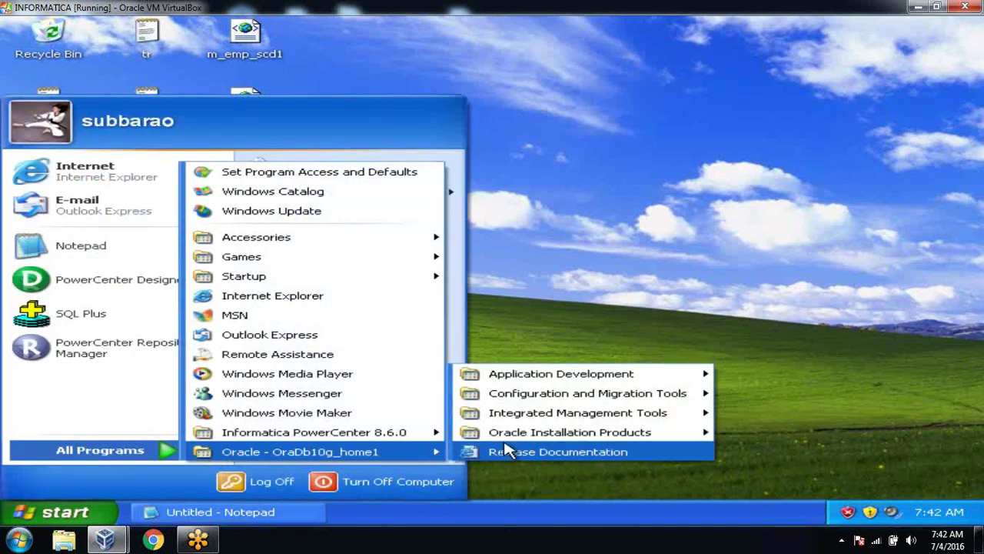
mouse_move(538, 375)
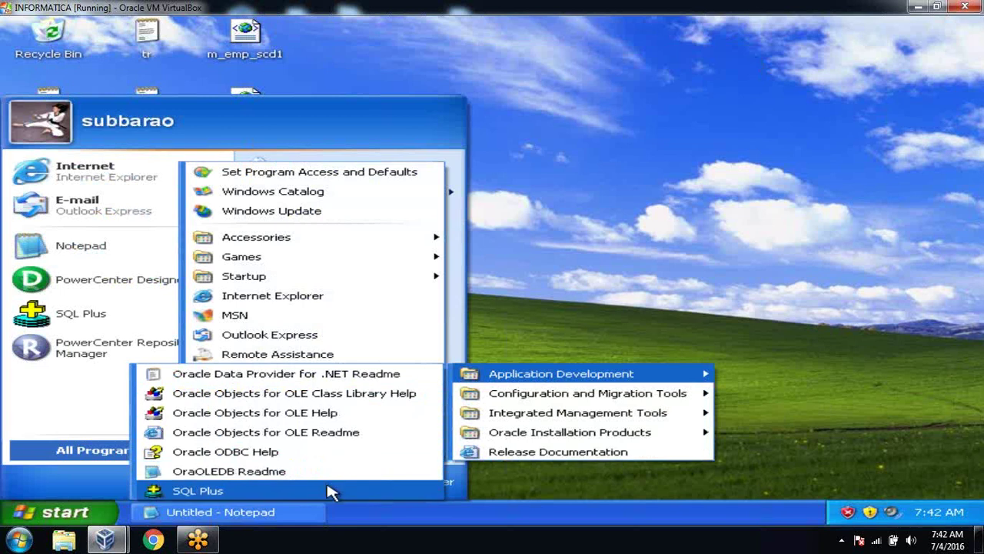
left_click(330, 491)
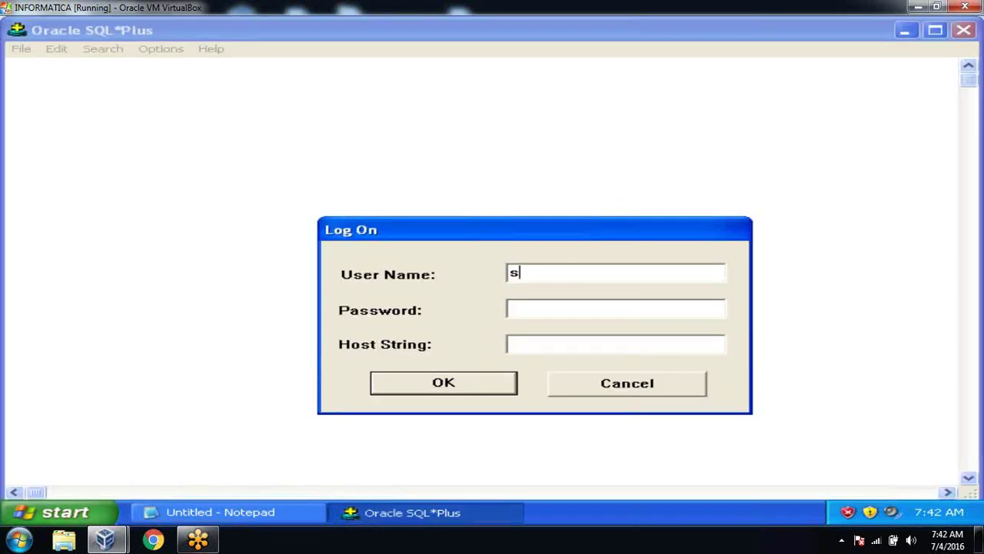
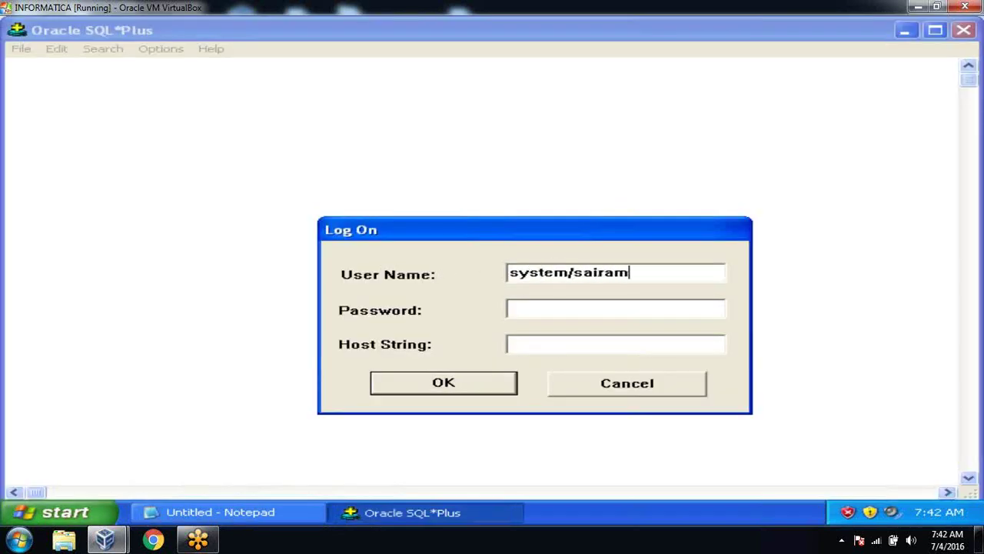
key("Return")
type("conn")
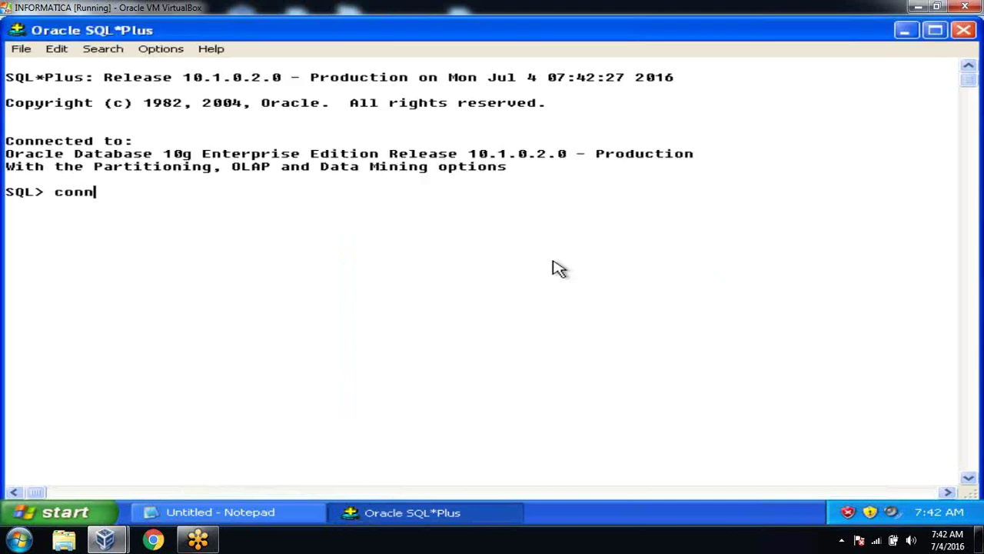
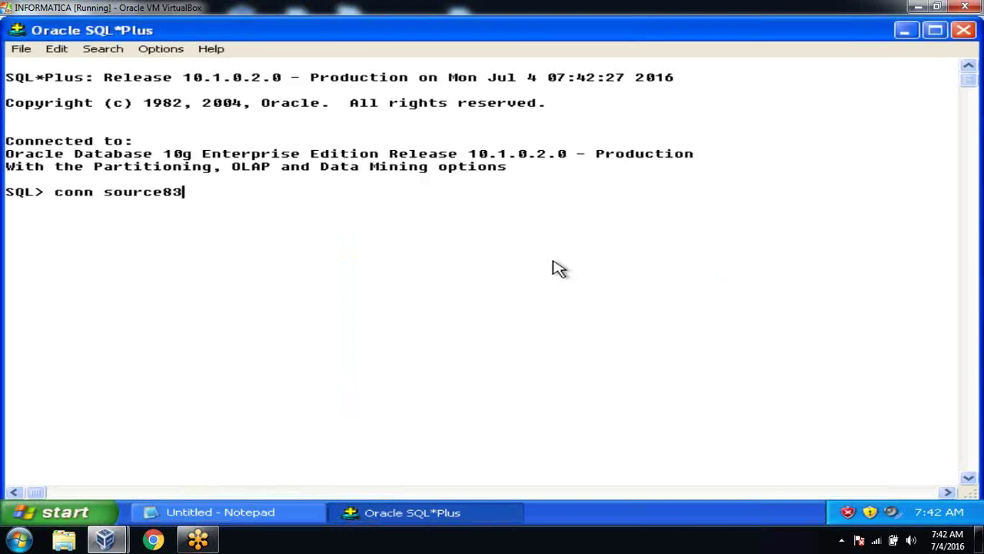
key("Return")
type("select ")
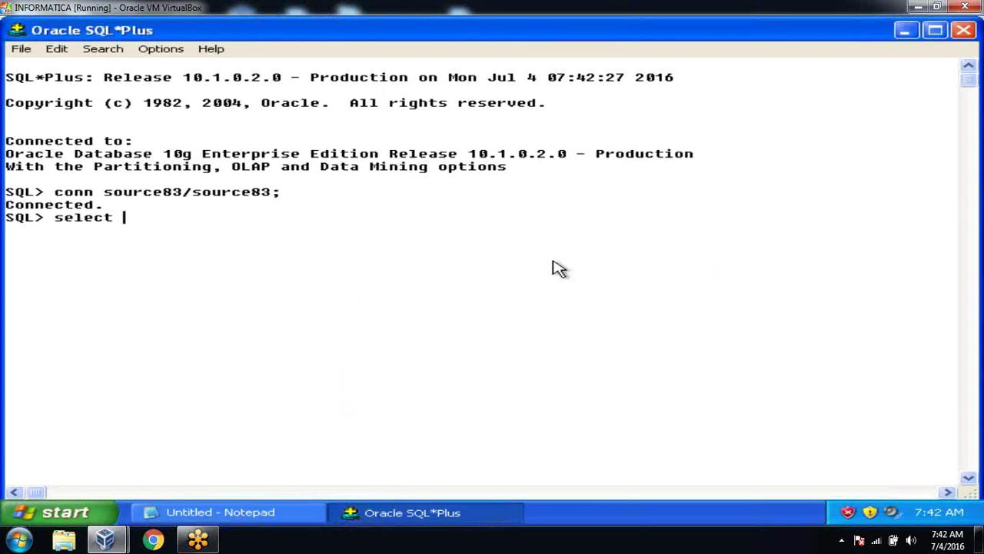
type("*from tab;")
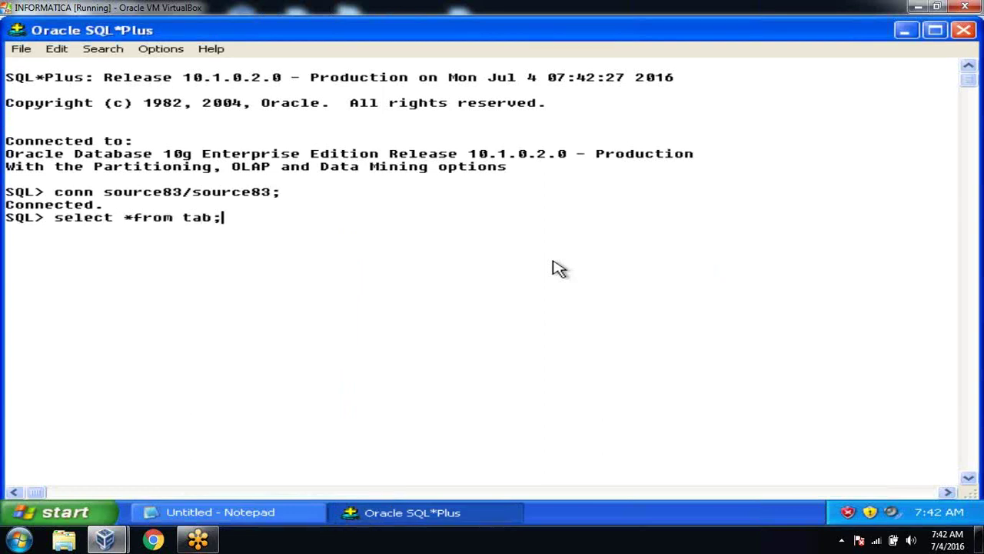
key("Return")
type("select *from employee;")
Step: Show all EMPLOYEE rows, then delete duplicates keeping only the max rowid per employee number
key("Return")
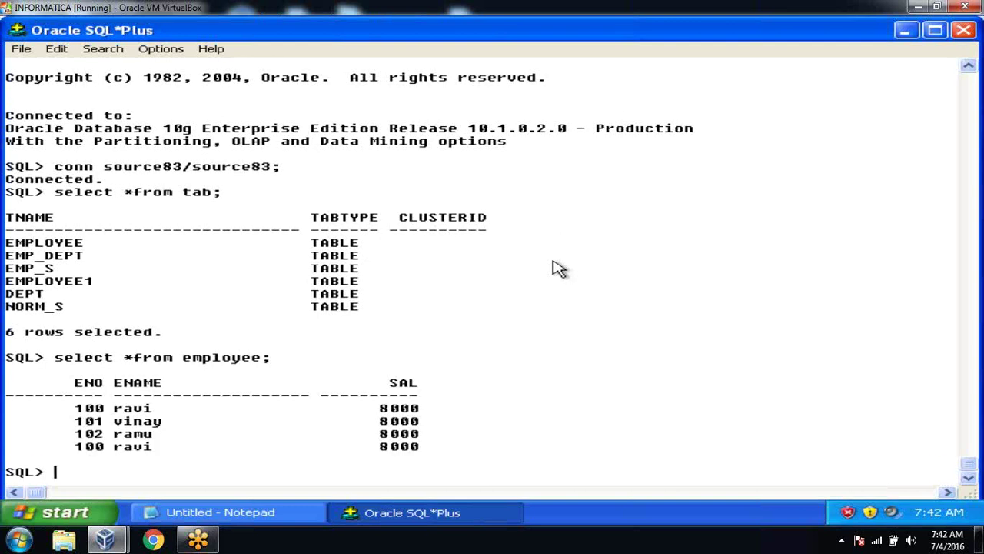
type("delete fro")
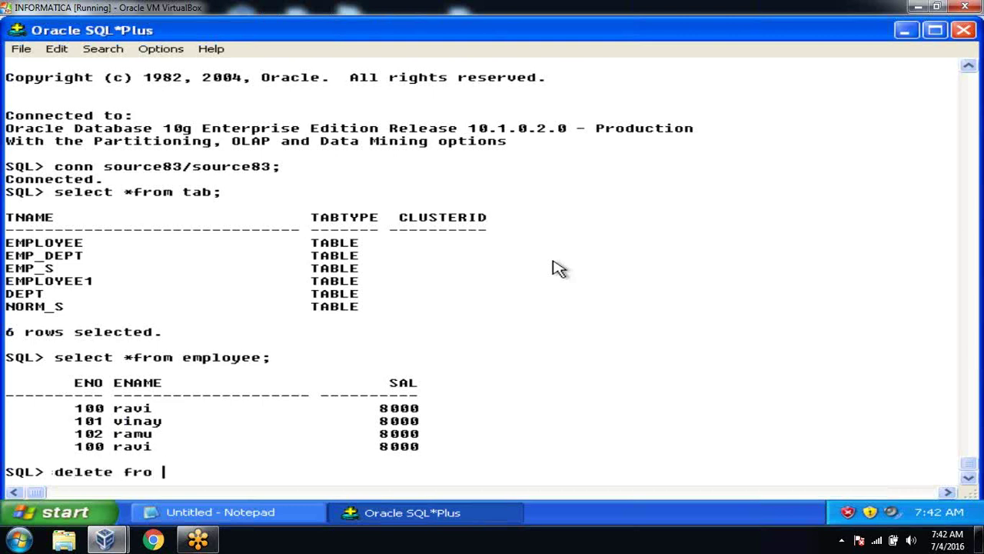
key("BackSpace")
type("m employee where ")
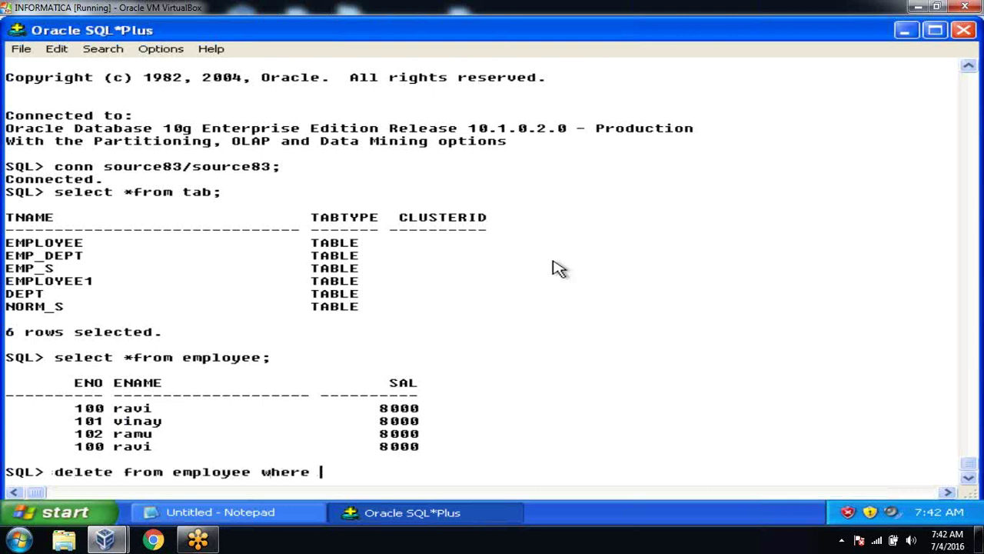
type("rowid no")
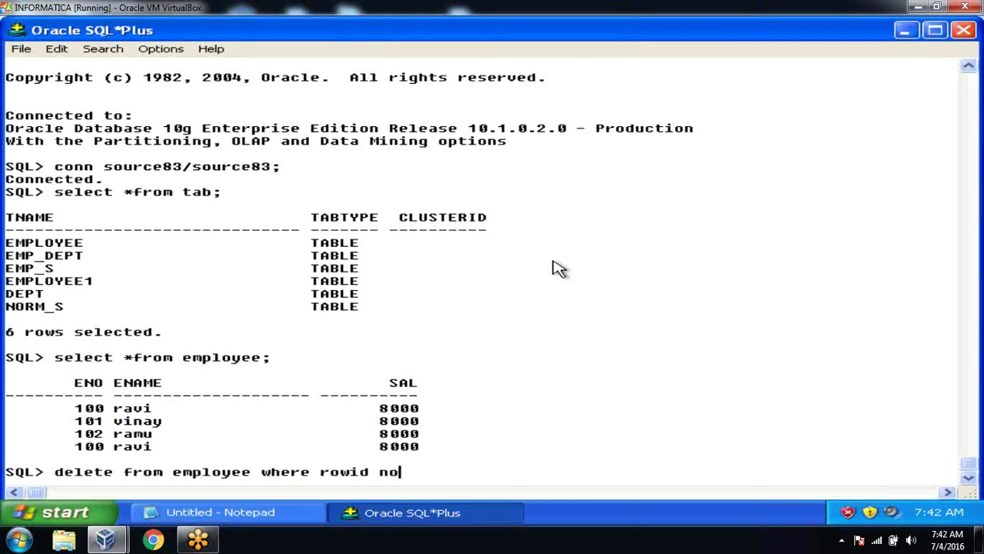
type("t in(slect")
key("BackSpace")
key("BackSpace")
type("c")
key("BackSpace")
key("BackSpace")
key("BackSpace")
type("ele")
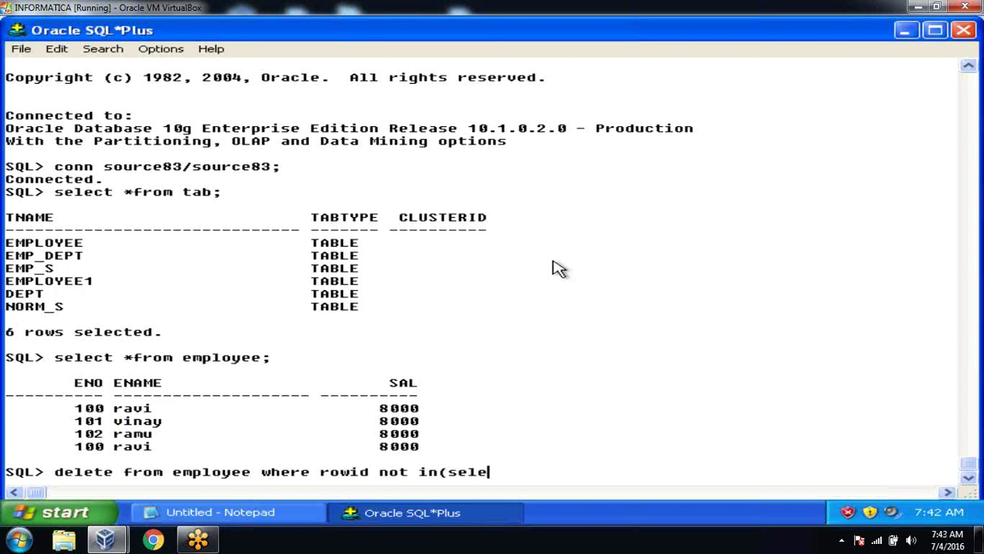
type("ct max(ri")
key("BackSpace")
type("owi")
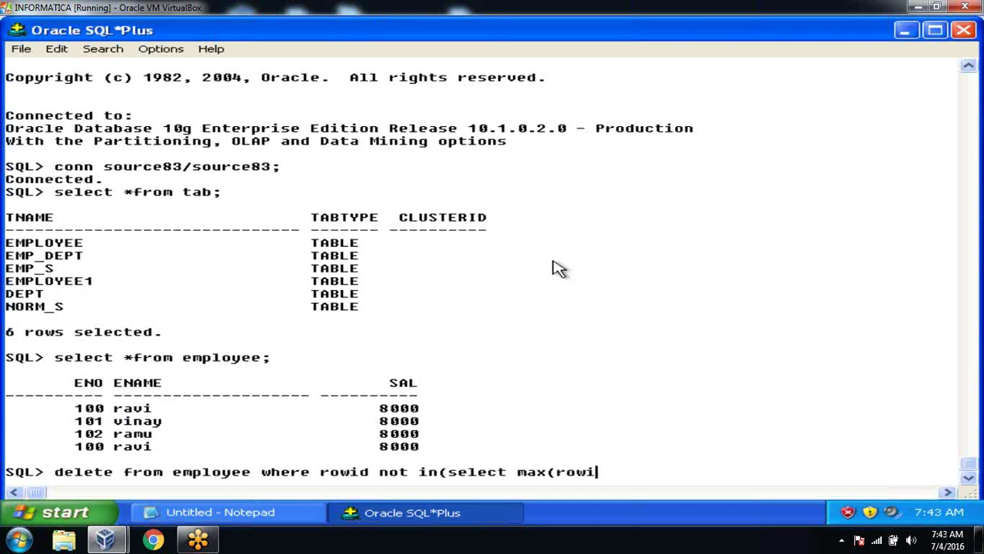
type("d) from emp")
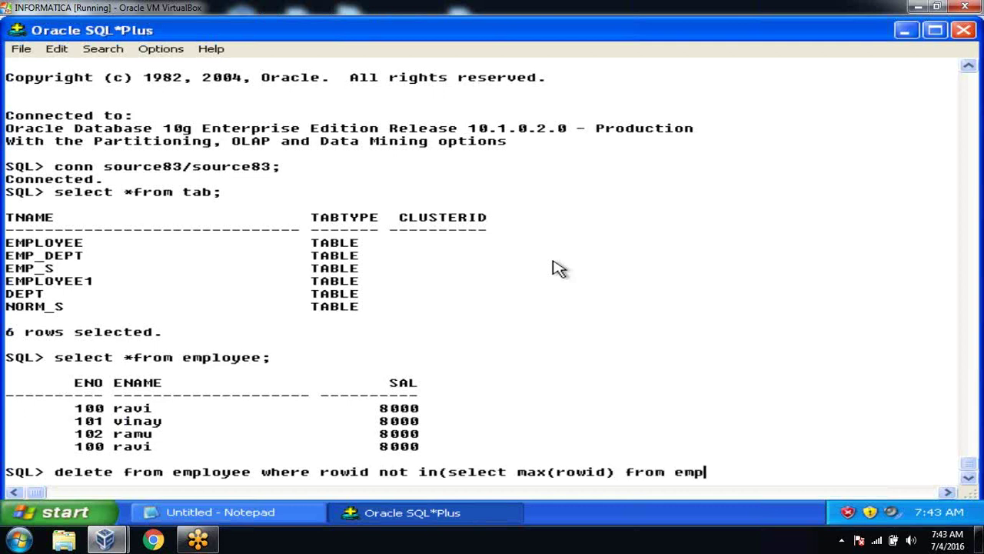
type("loyee group by enp")
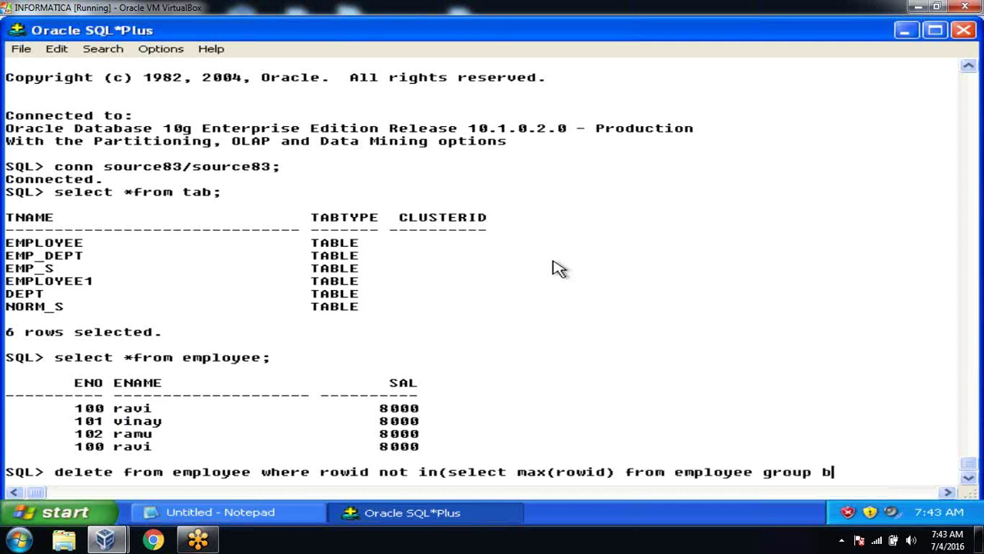
type("o);")
key("Return")
type("commi")
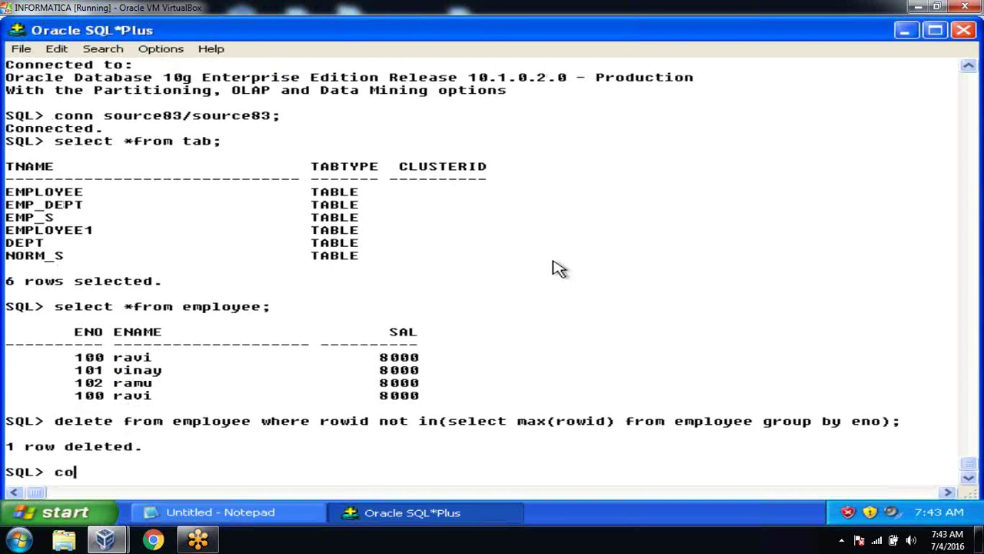
type("t;")
key("Return")
type("selec")
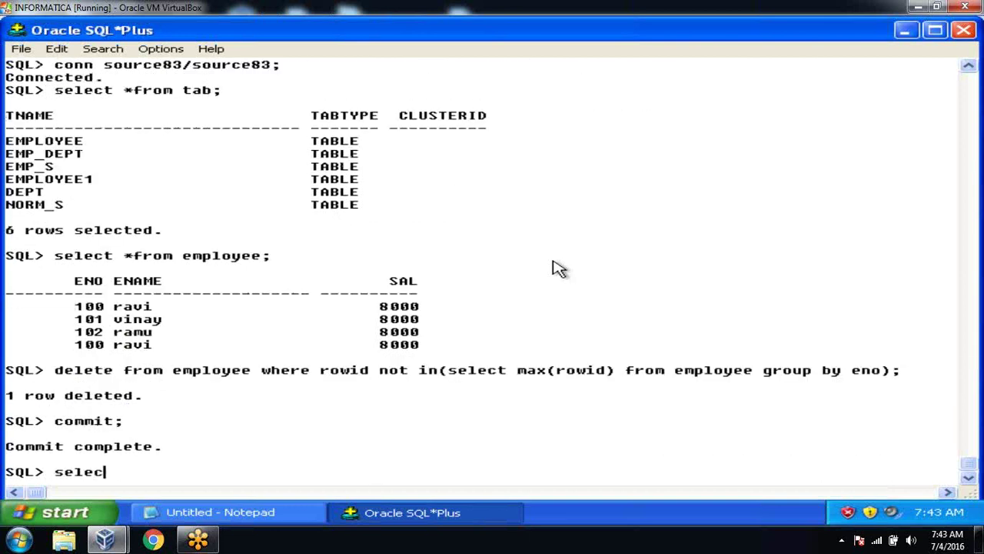
type("t *from employee;")
key("Return")
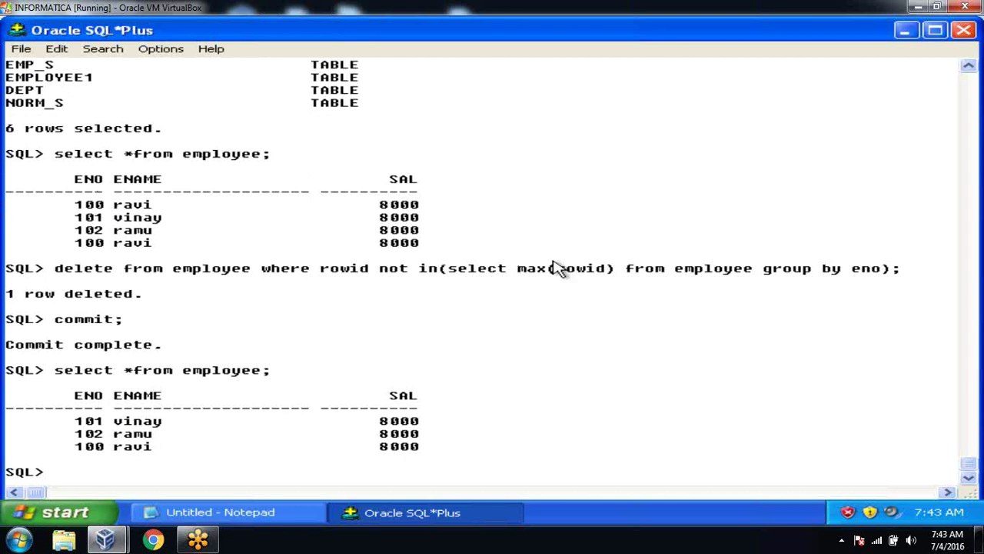
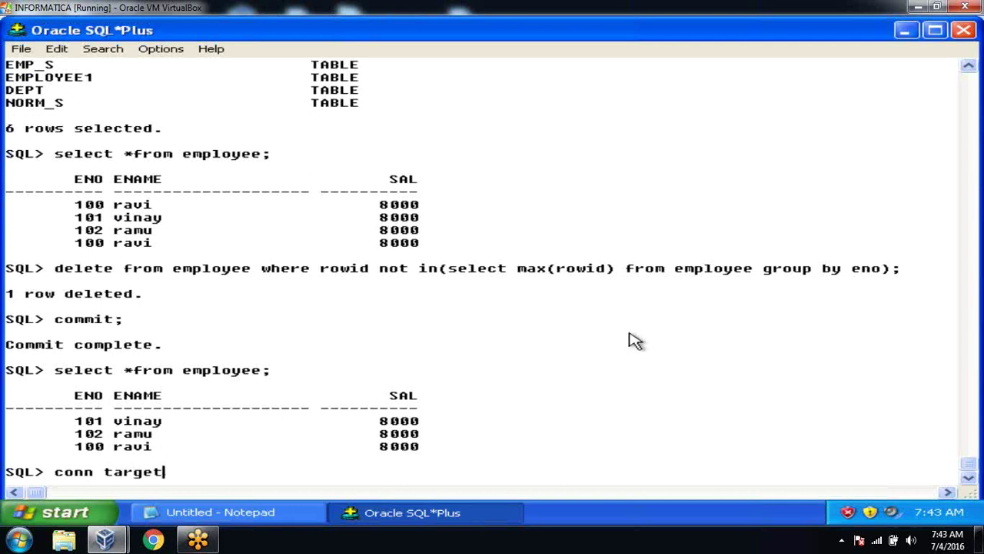
Step: Connect to the target schema and create emp_dim (eno number primary key, ename varchar2(20), sal number)
key("Return")
type("create table")
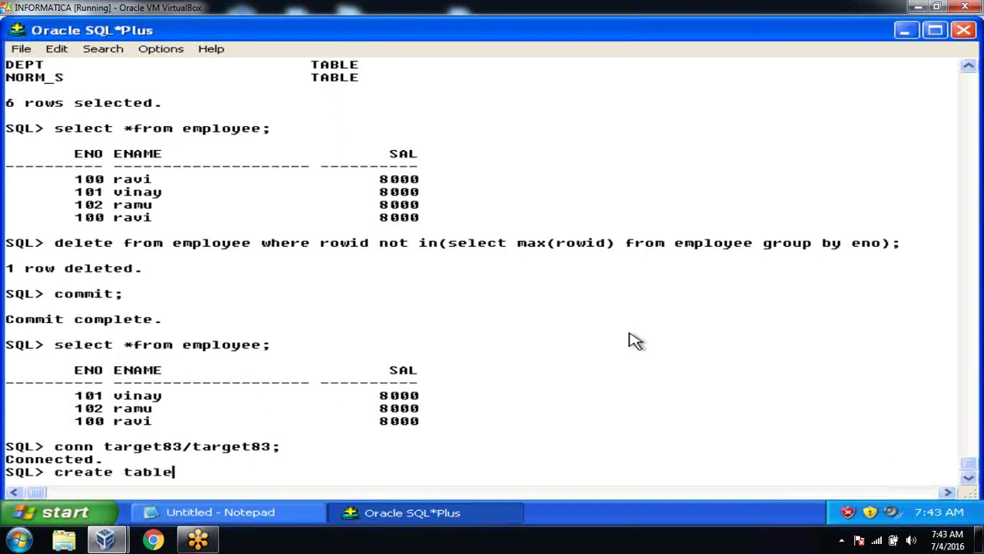
type(" emp_dim")
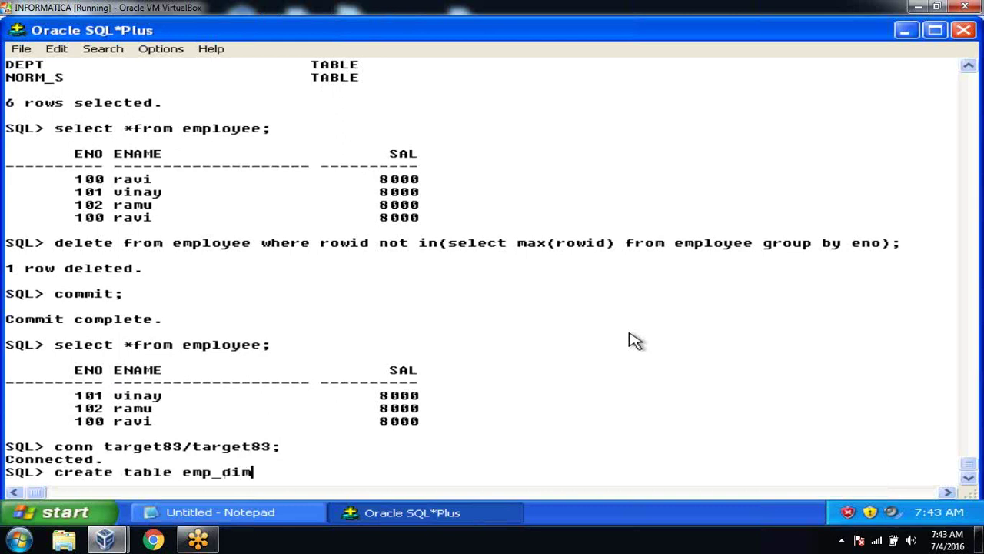
type("(eno number prima")
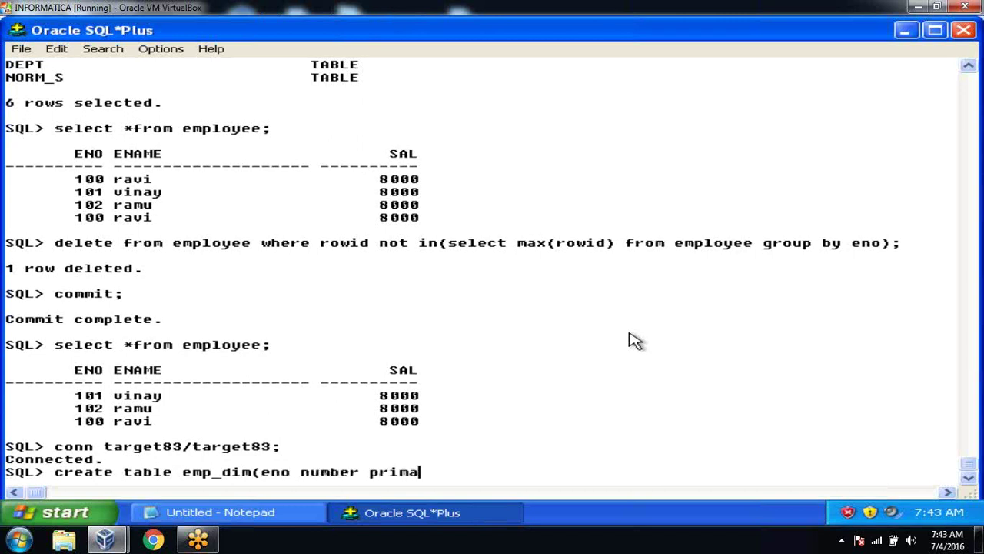
type("ry key,ena")
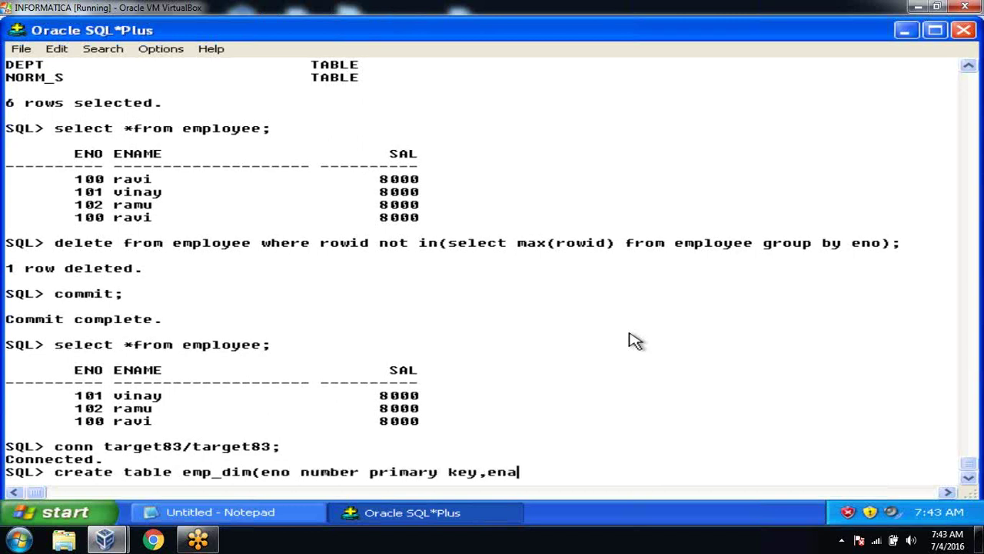
type("me varchar2")
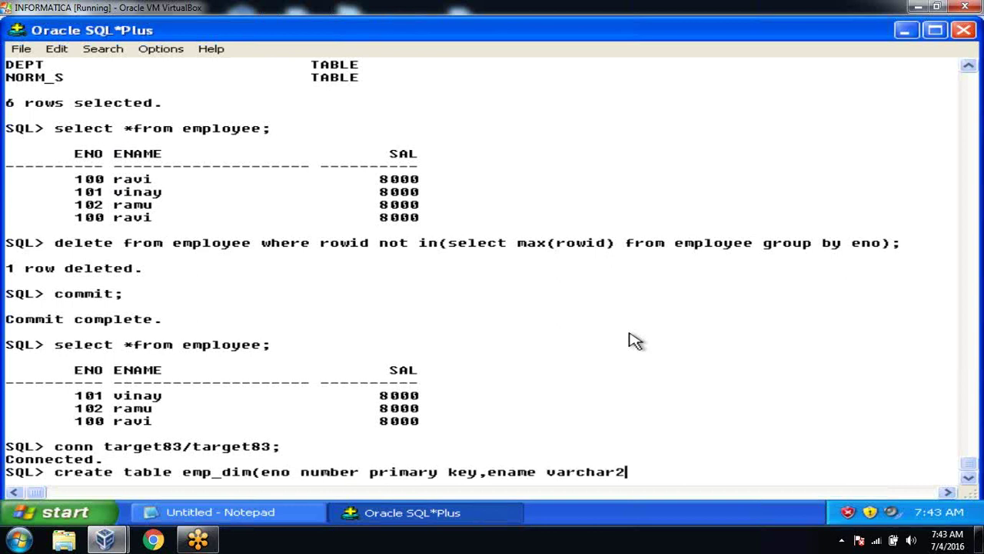
type("(20),sal")
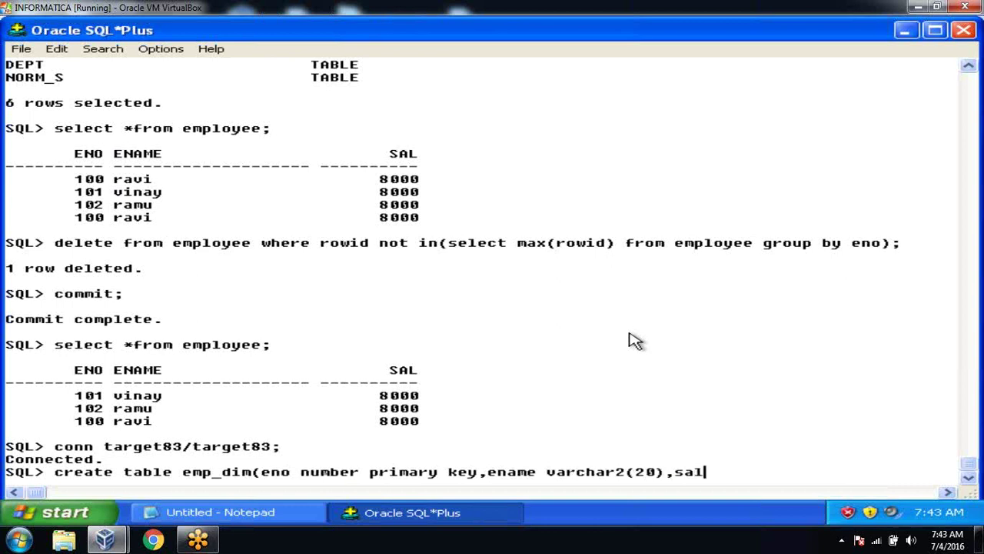
type(" number);")
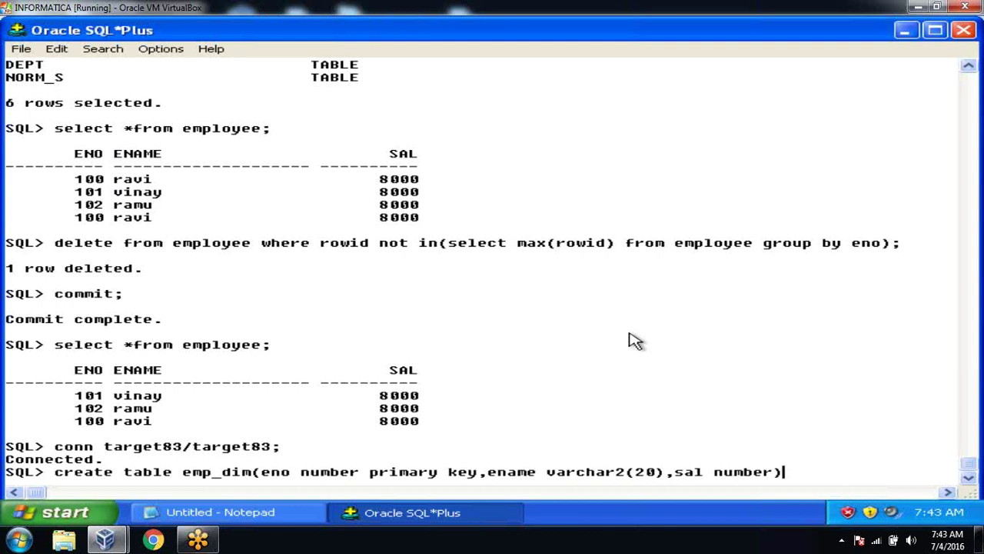
key("Return")
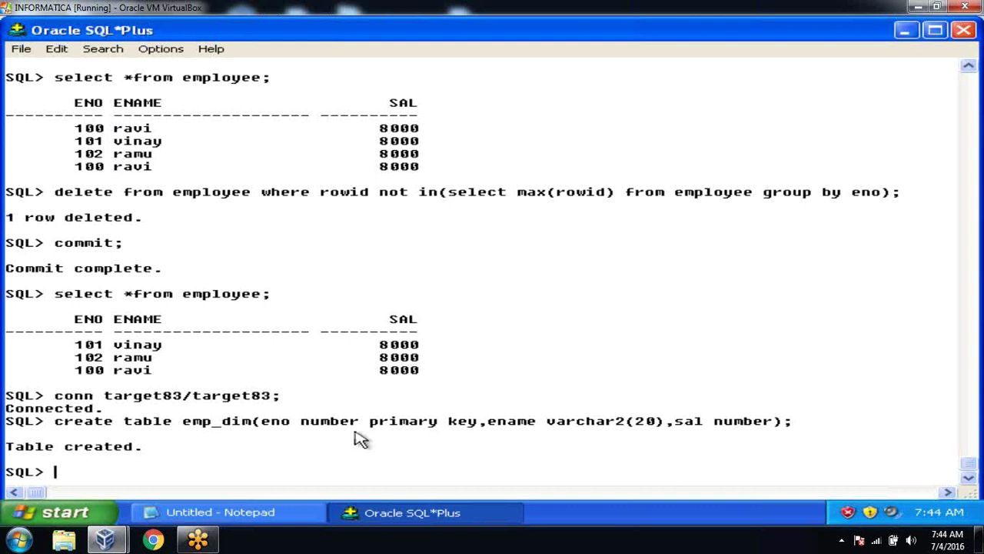
Step: Launch PowerCenter Designer from the Start menu and maximize its window
left_click(98, 513)
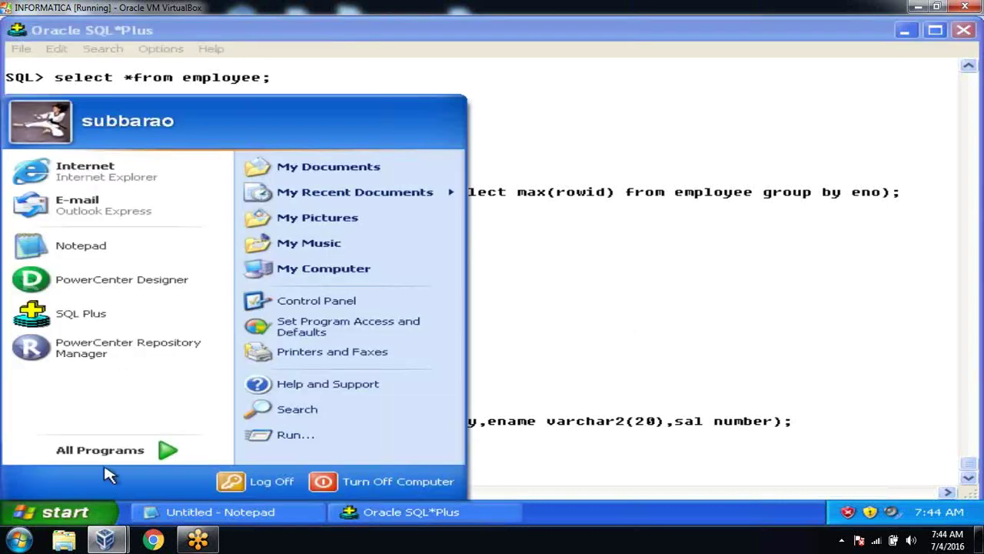
mouse_move(108, 454)
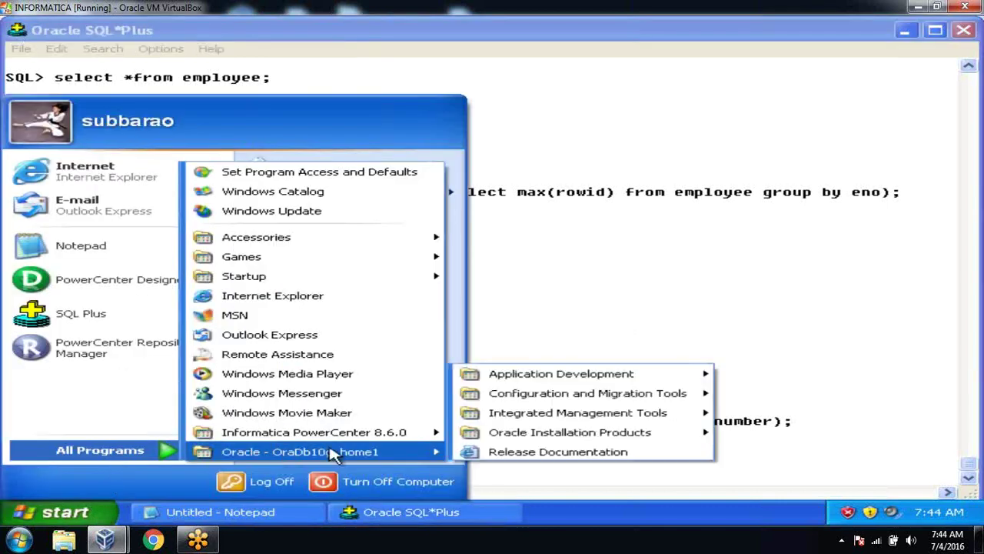
mouse_move(434, 435)
mouse_move(543, 432)
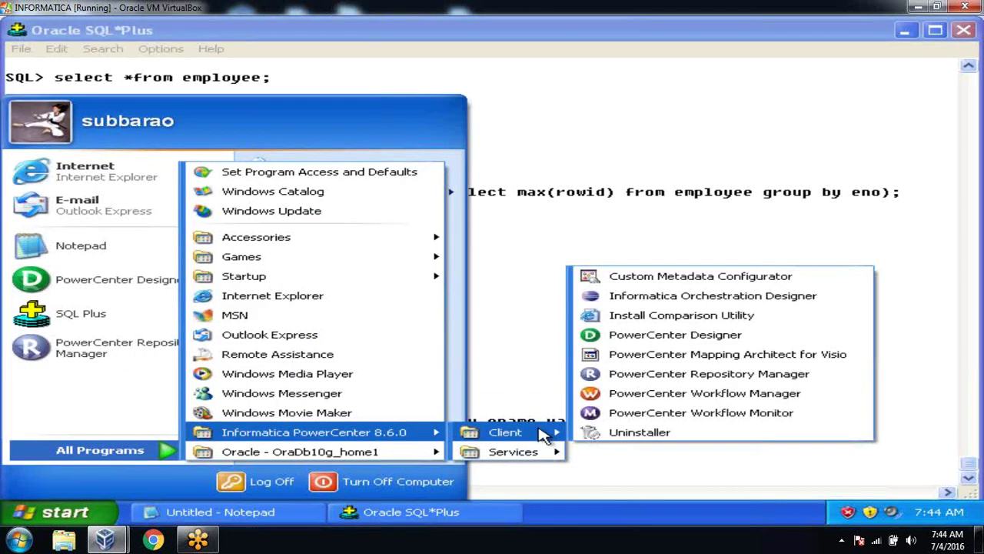
left_click(705, 336)
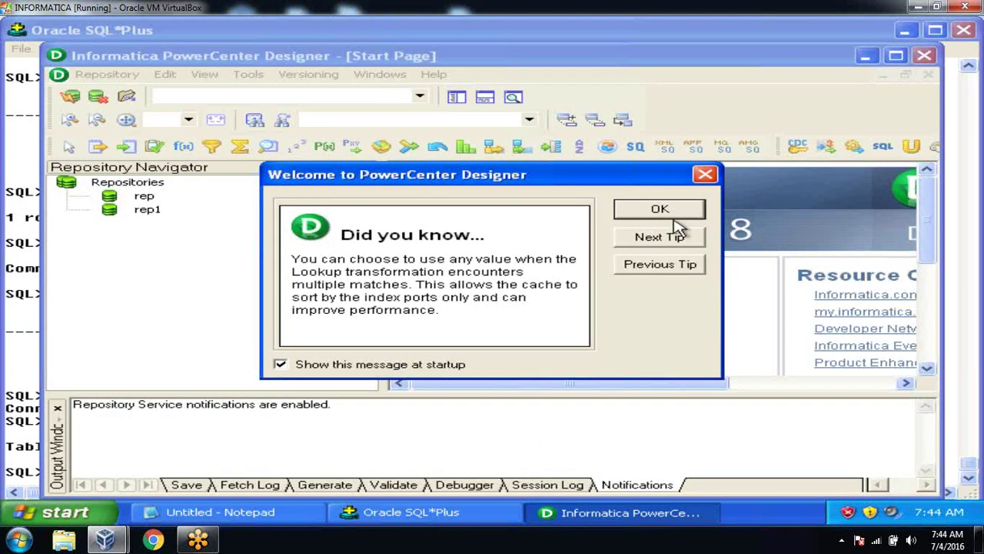
left_click(672, 215)
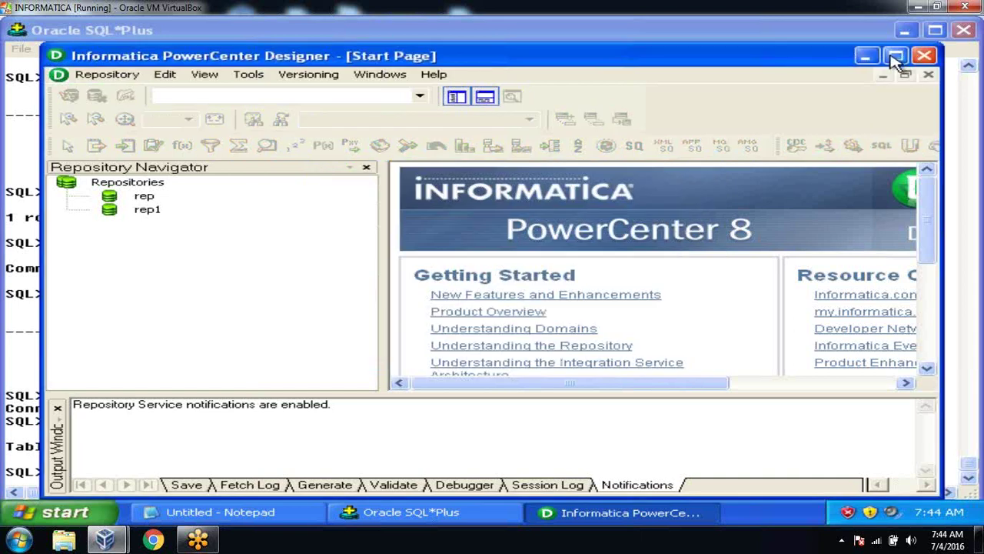
left_click(896, 57)
left_click_drag(339, 201, 239, 198)
Step: Connect to the rep repository using the repository password
double_click(106, 167)
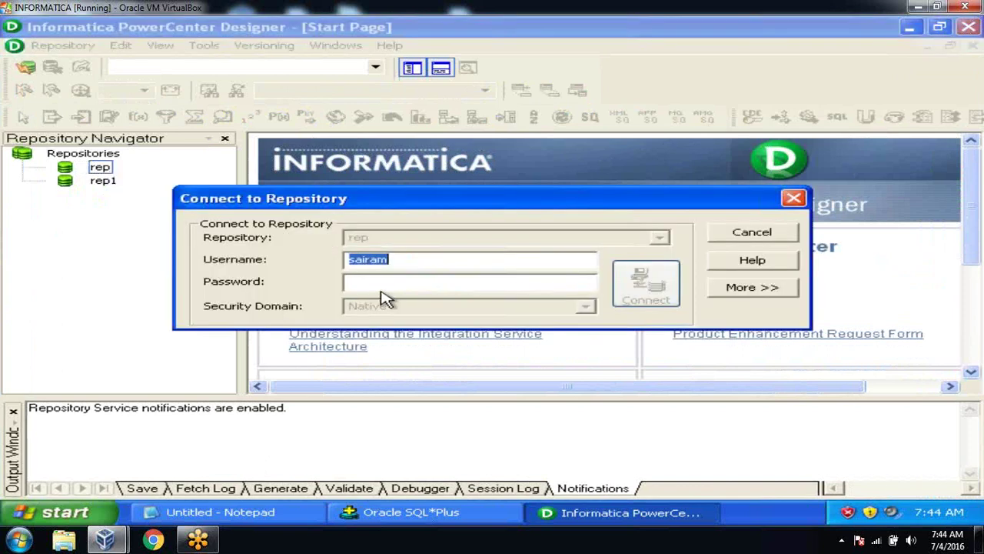
left_click(378, 283)
key("Return")
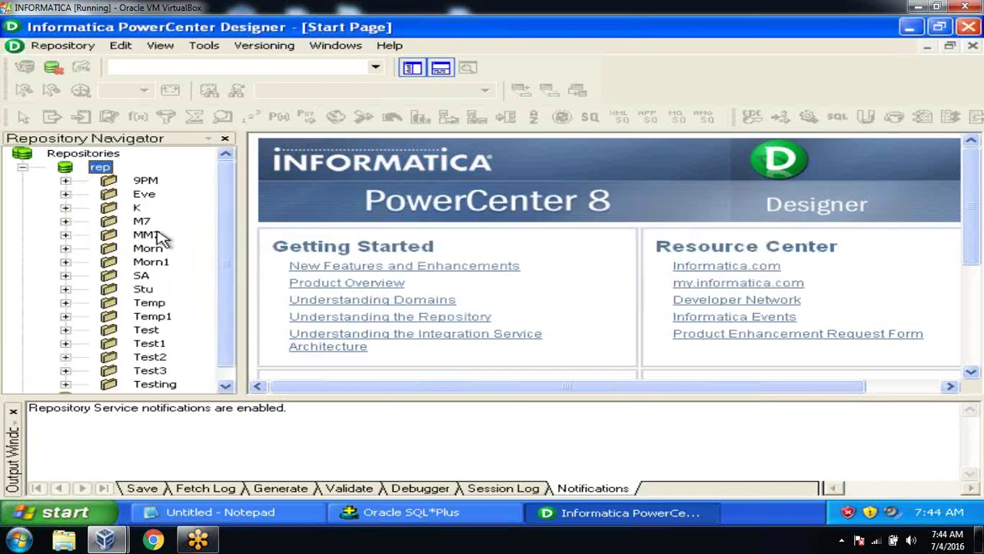
left_click(152, 234)
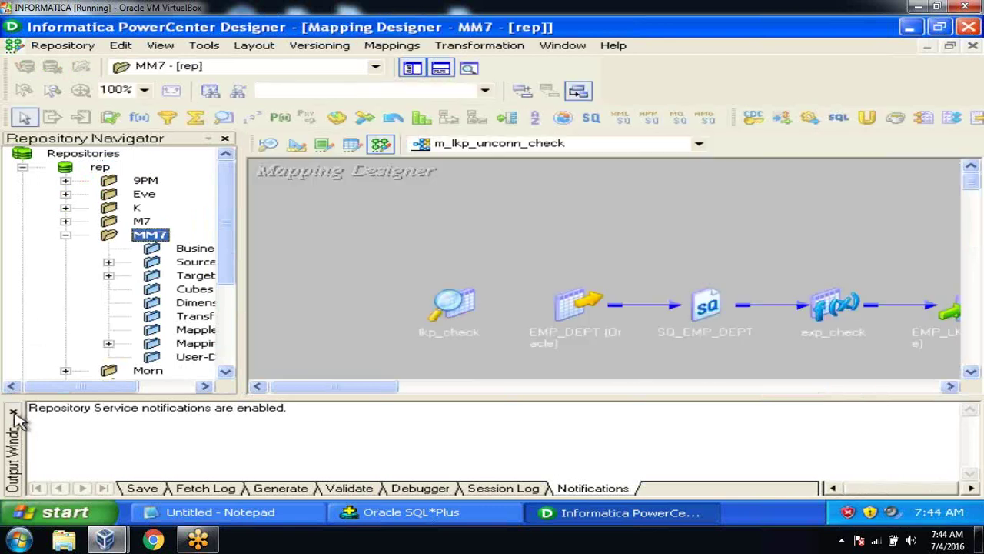
left_click(13, 413)
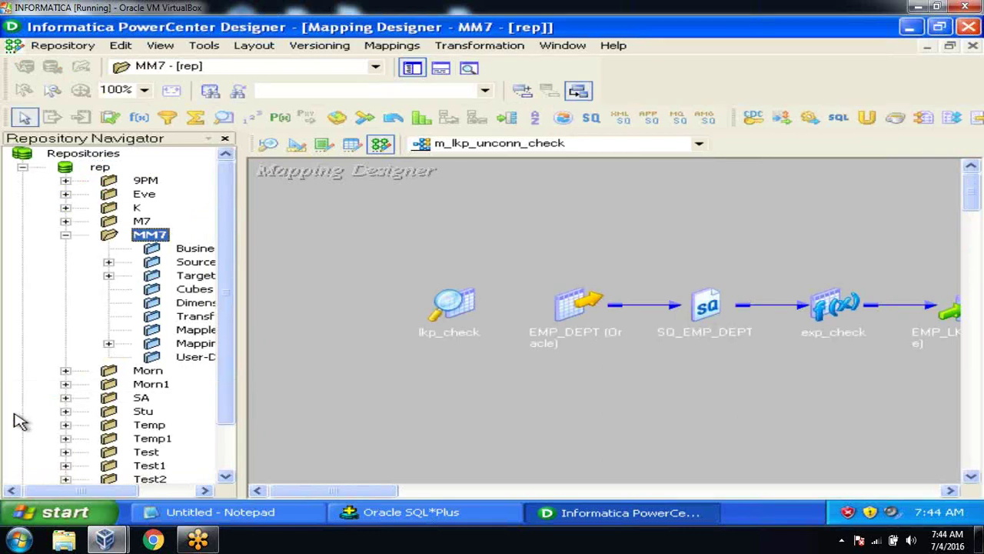
left_click_drag(241, 282, 334, 283)
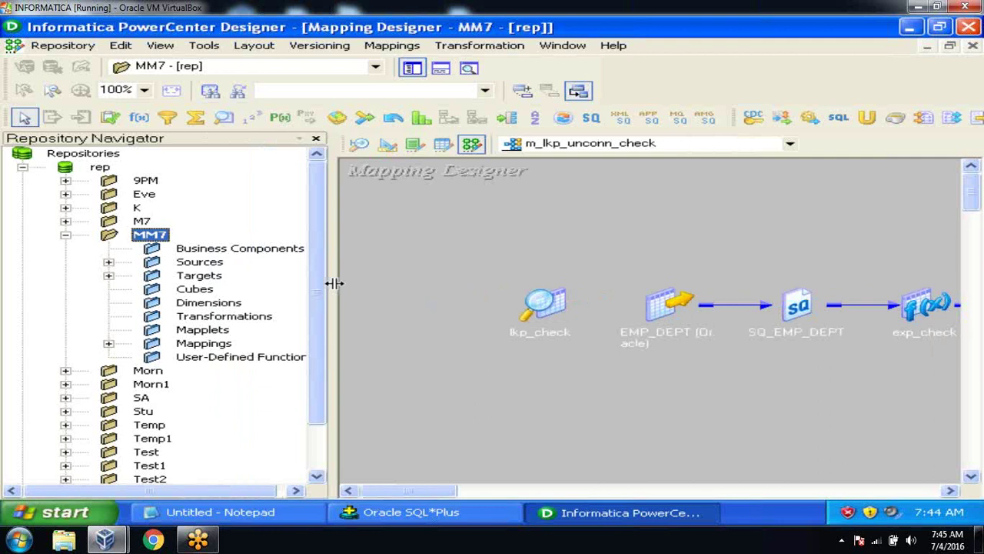
left_click(108, 261)
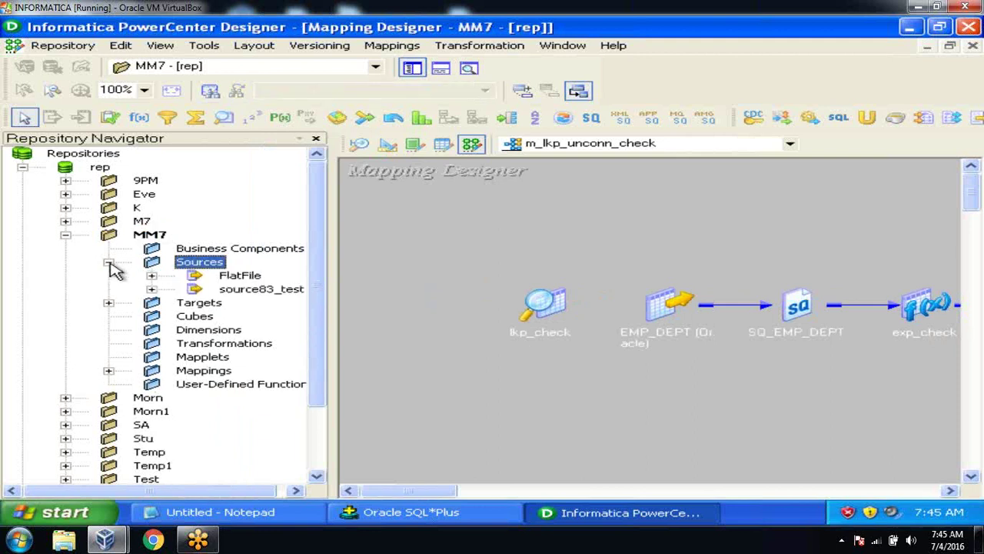
left_click(151, 289)
left_click_drag(163, 492, 193, 496)
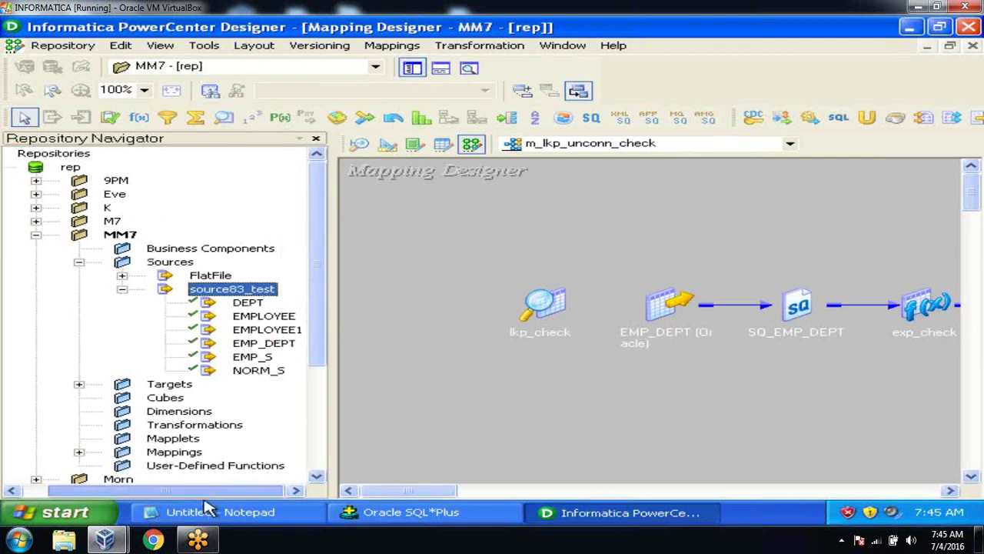
left_click(79, 383)
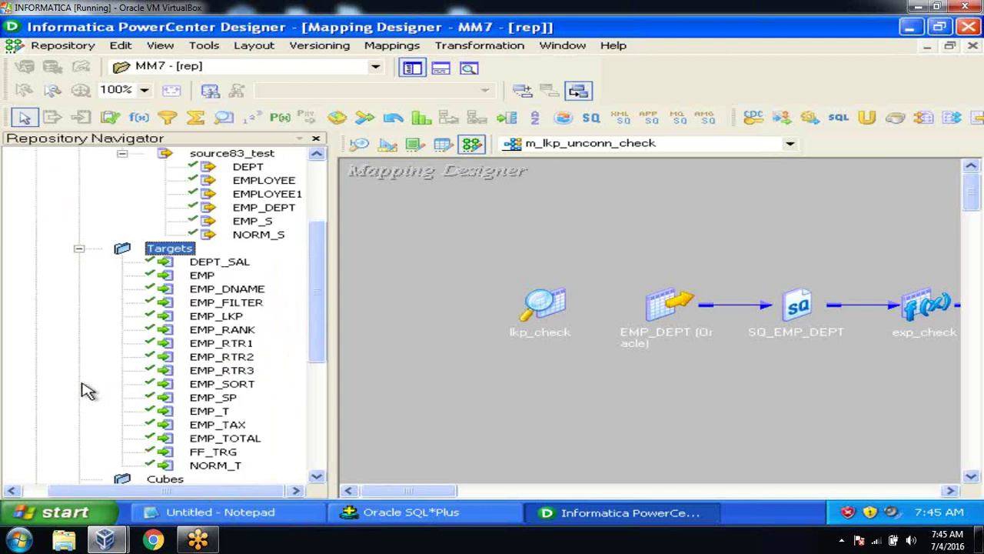
left_click(413, 513)
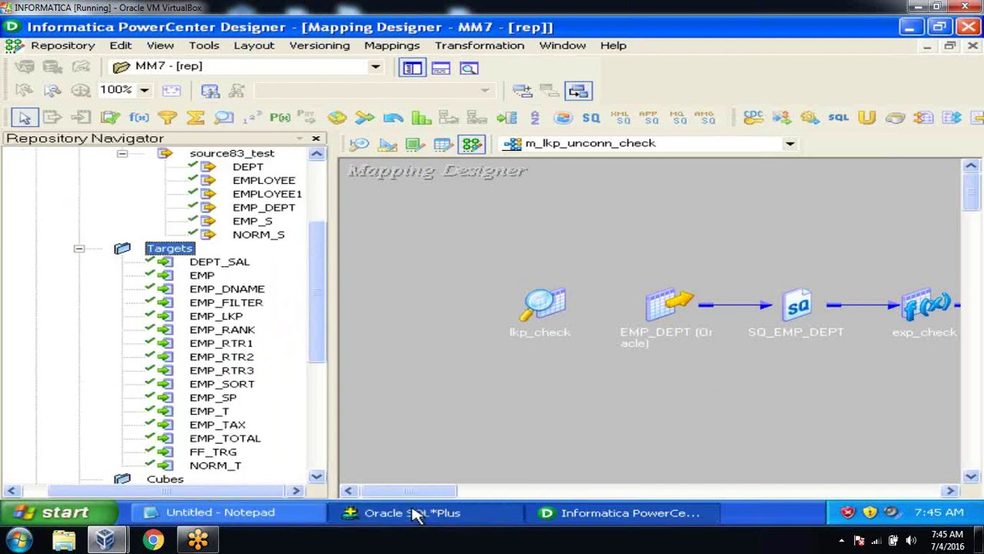
left_click(414, 514)
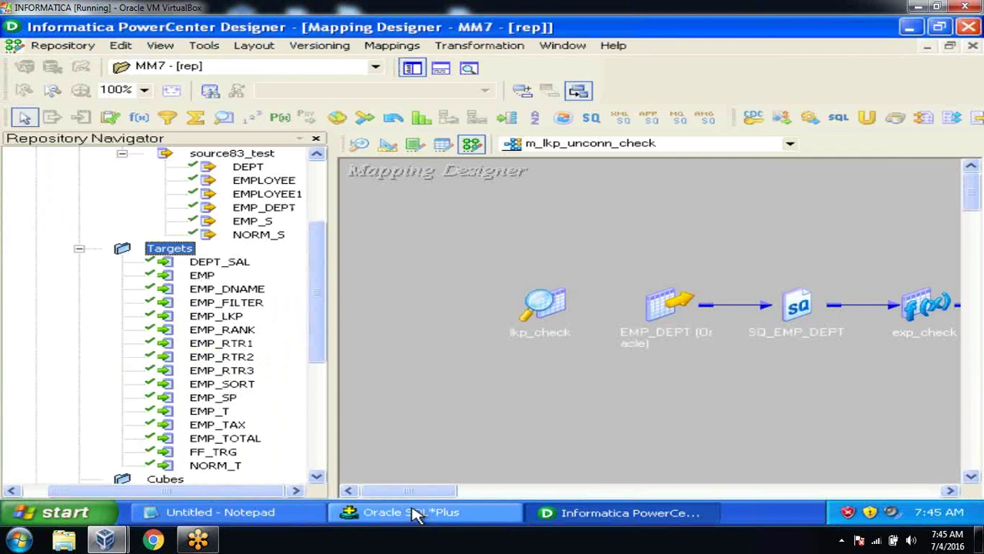
Step: Clear the Target Designer workspace and connect to the target database for import with its password
left_click(387, 145)
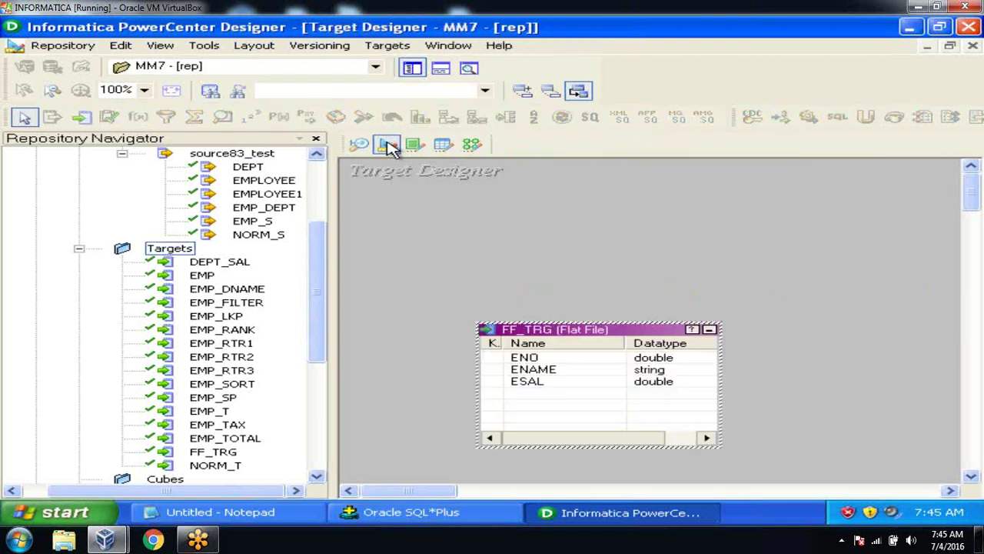
right_click(541, 202)
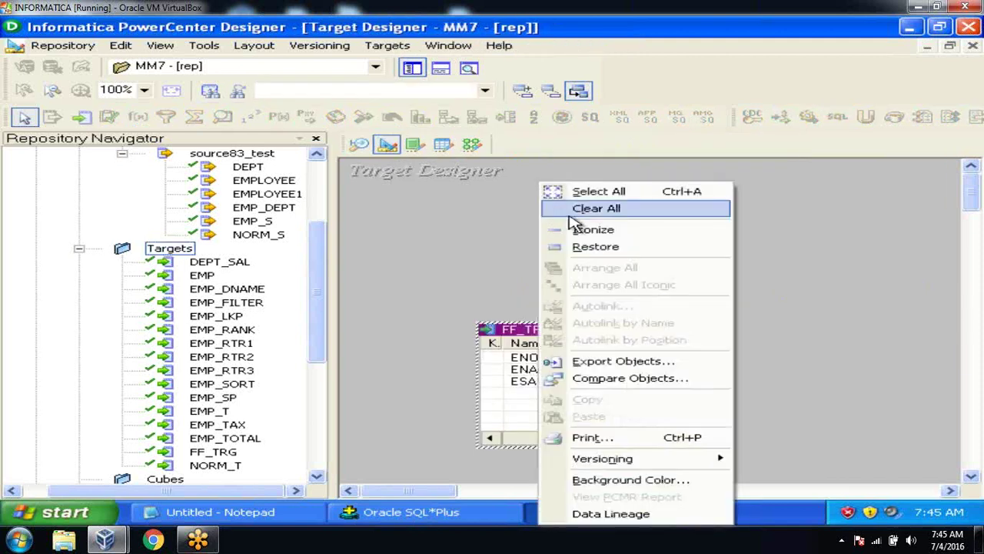
left_click(569, 215)
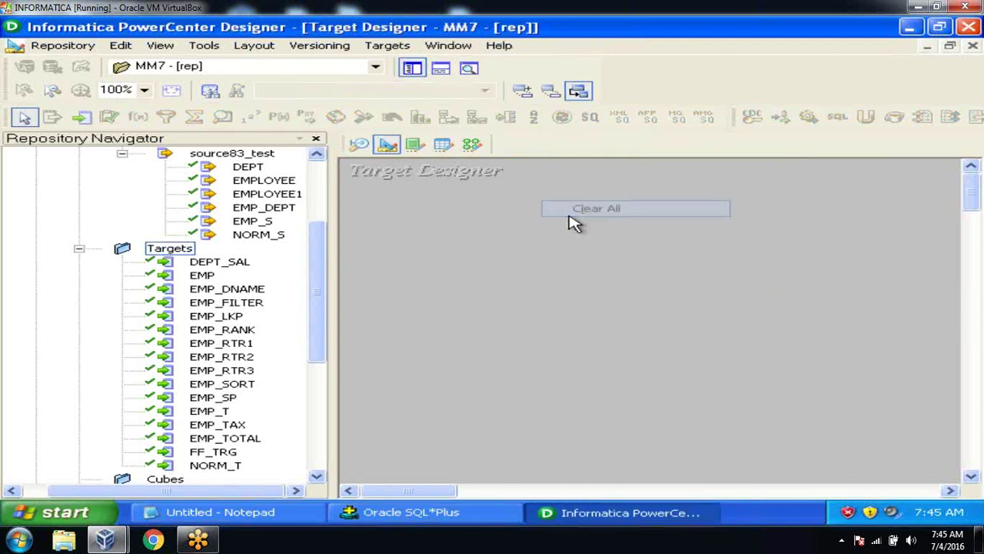
left_click(389, 47)
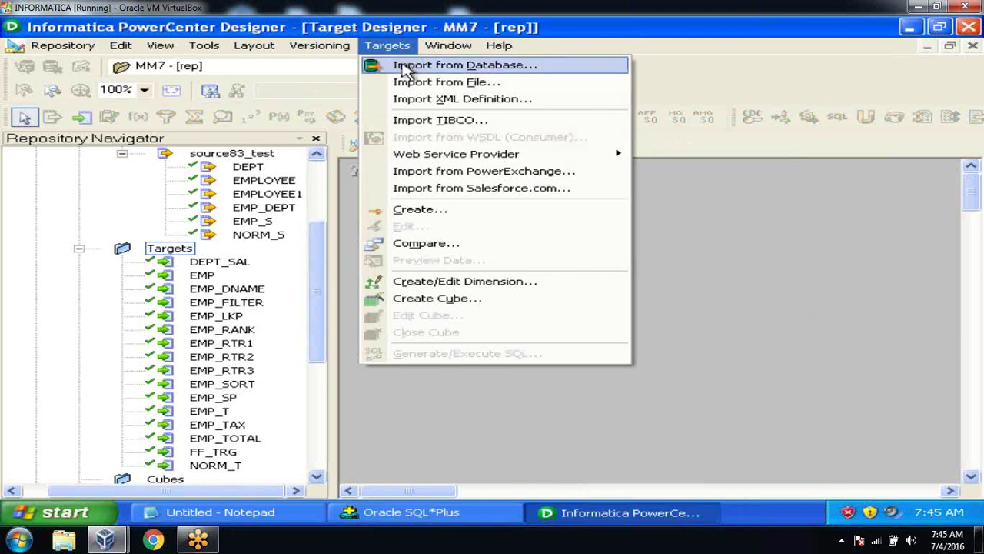
left_click(405, 66)
left_click(415, 214)
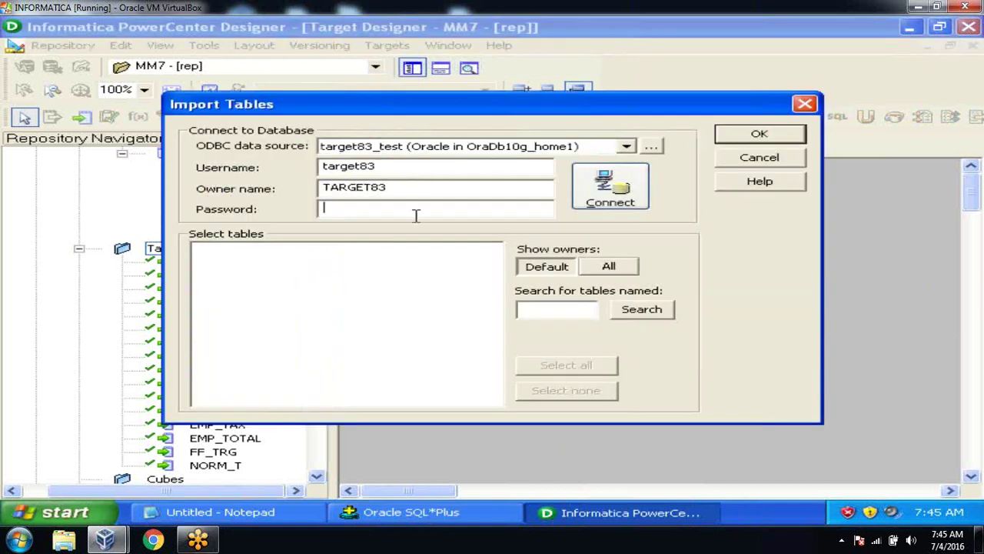
left_click(607, 193)
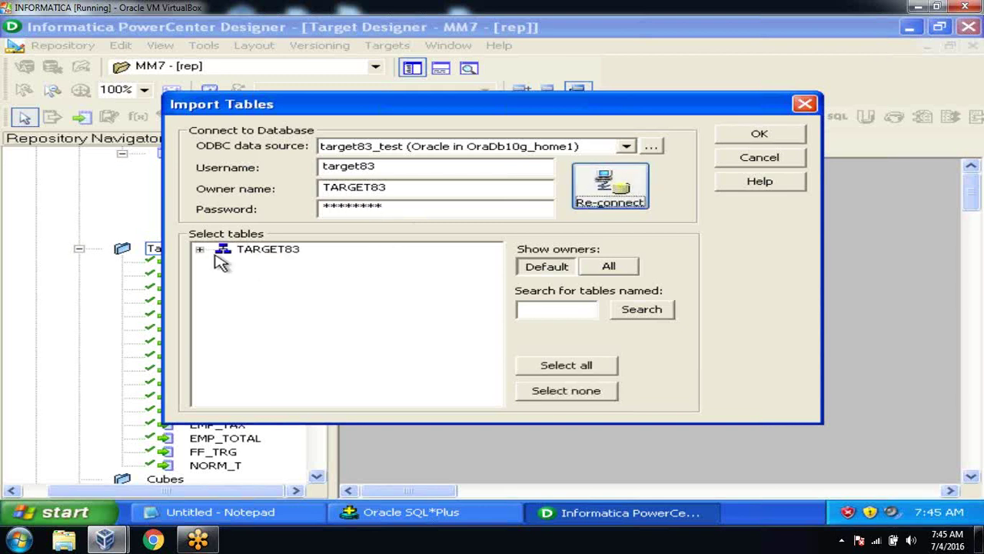
left_click(200, 249)
left_click(223, 263)
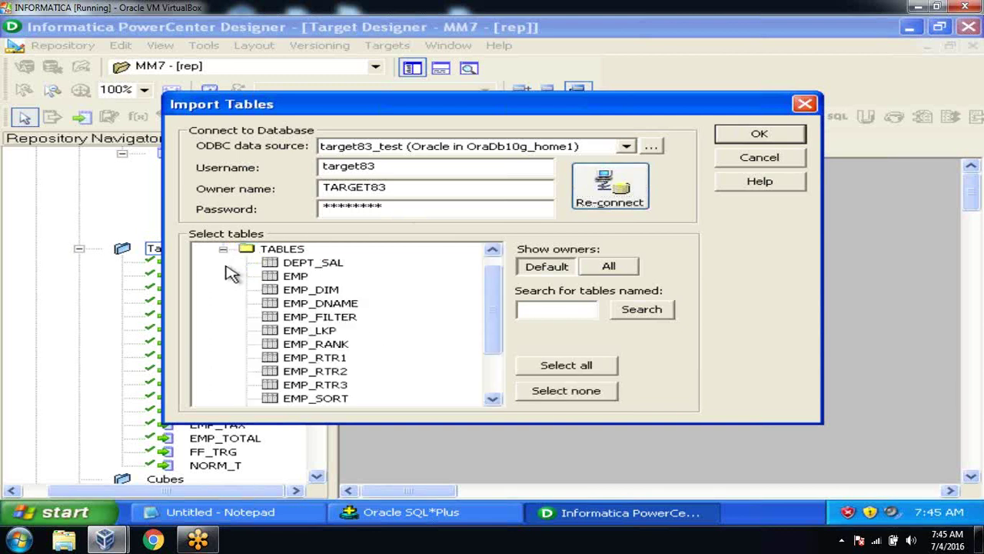
left_click(333, 291)
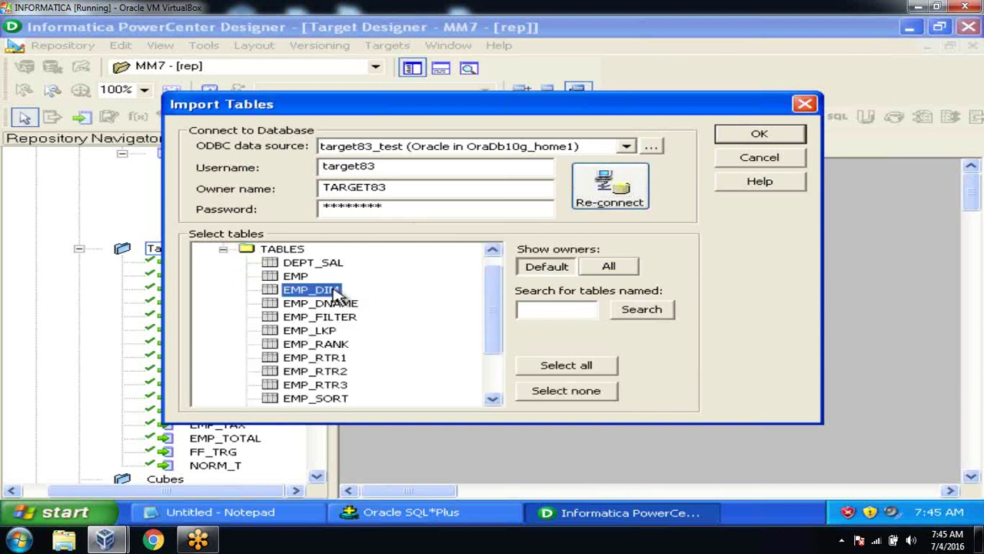
left_click(742, 137)
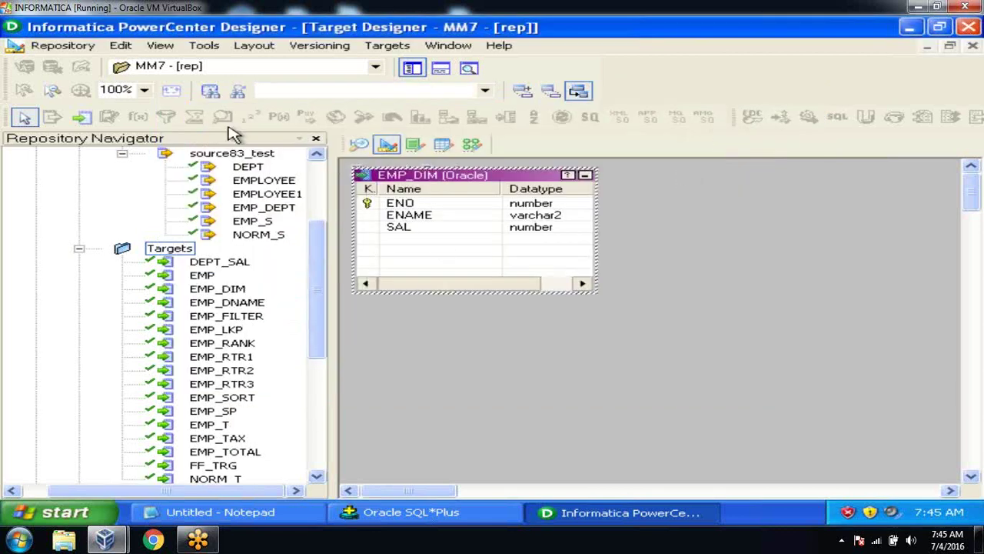
left_click(63, 45)
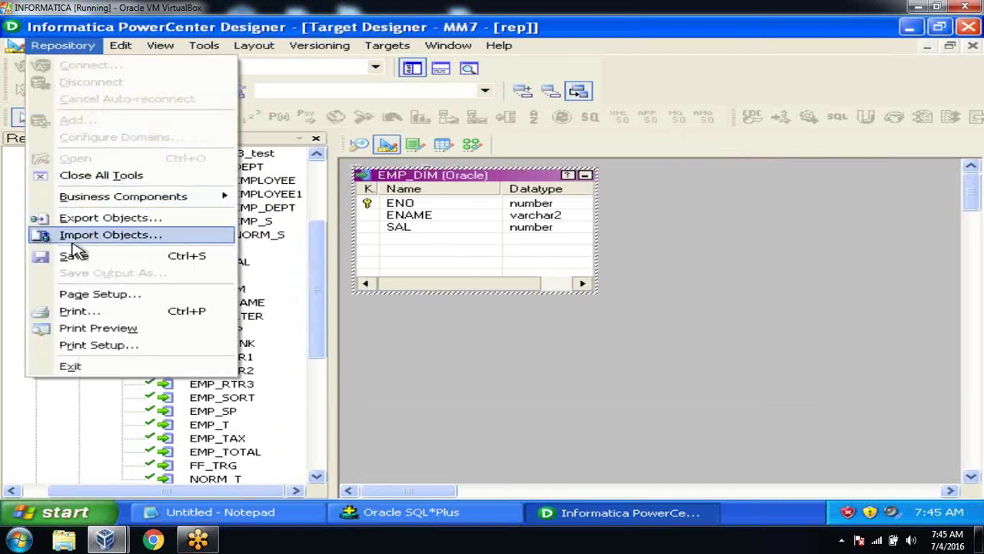
left_click(75, 256)
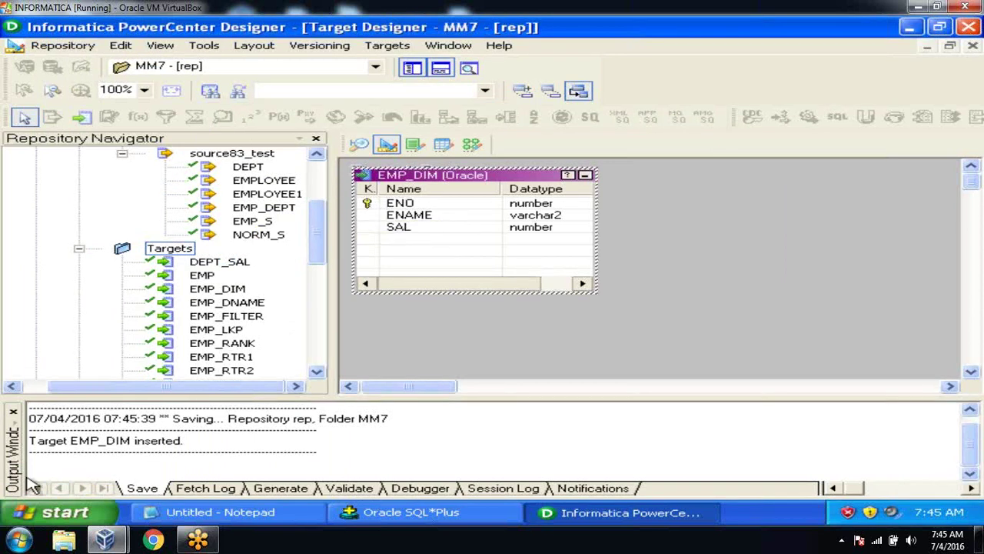
left_click(13, 412)
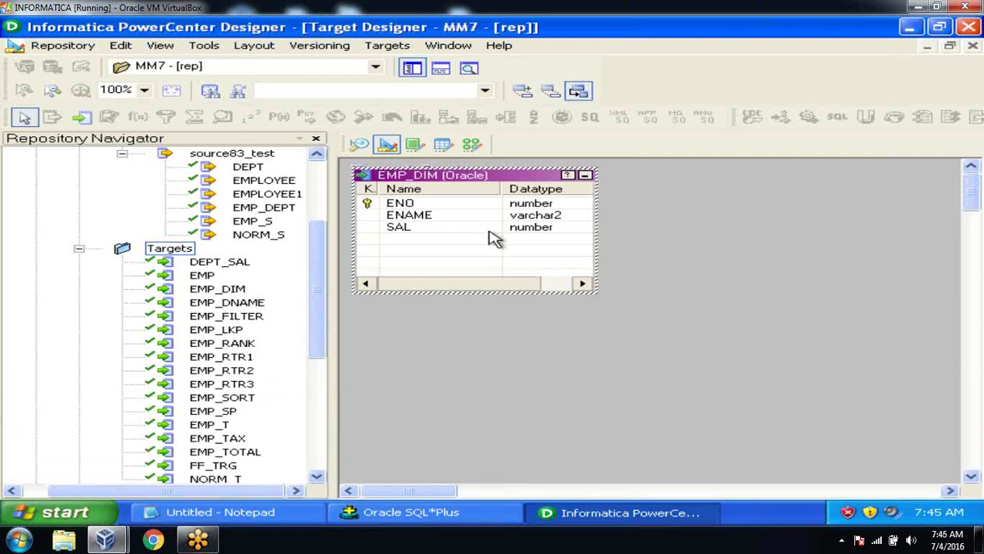
Step: Back in the Mapping Designer, create the empty mapping m_employee_scd1
left_click(472, 145)
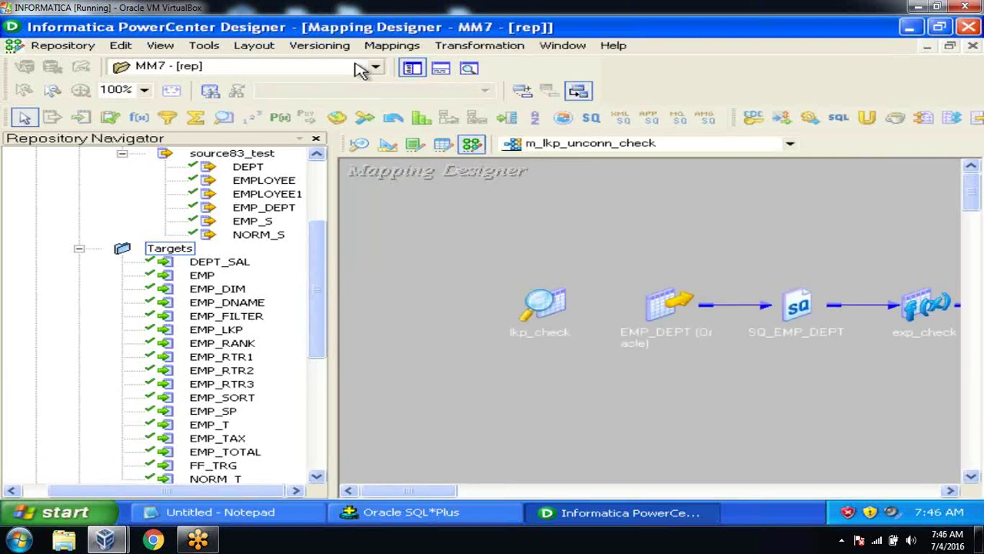
left_click(382, 51)
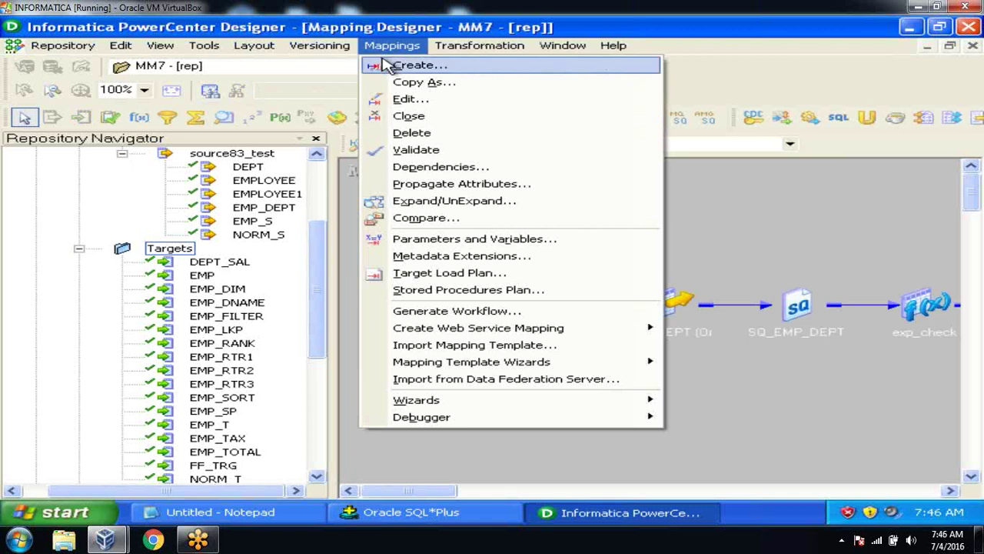
left_click(381, 65)
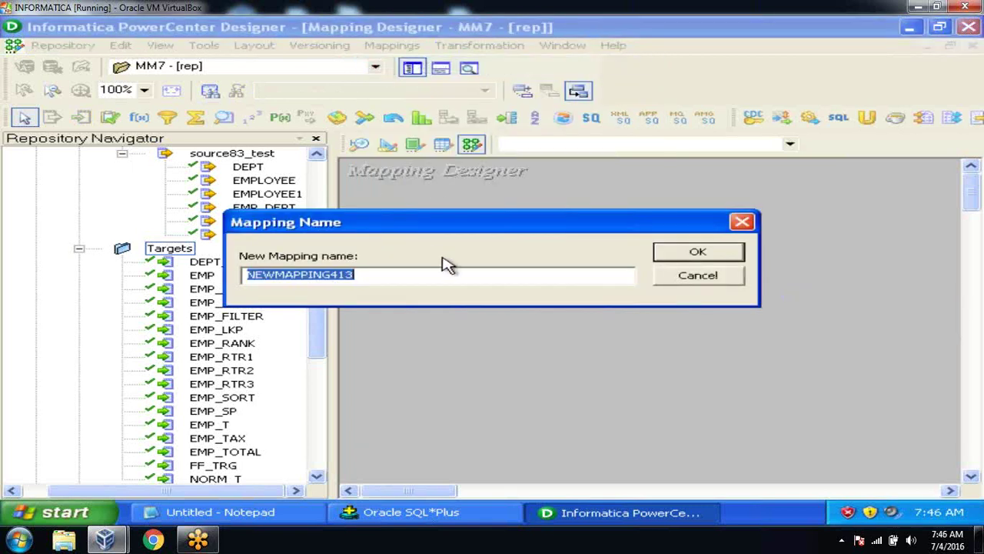
type("m")
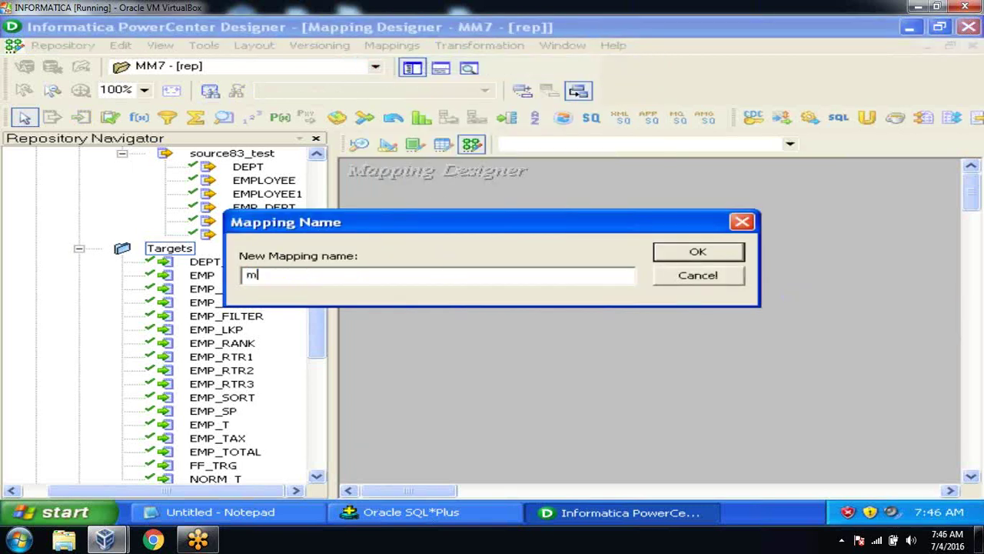
type("_employee_scd1")
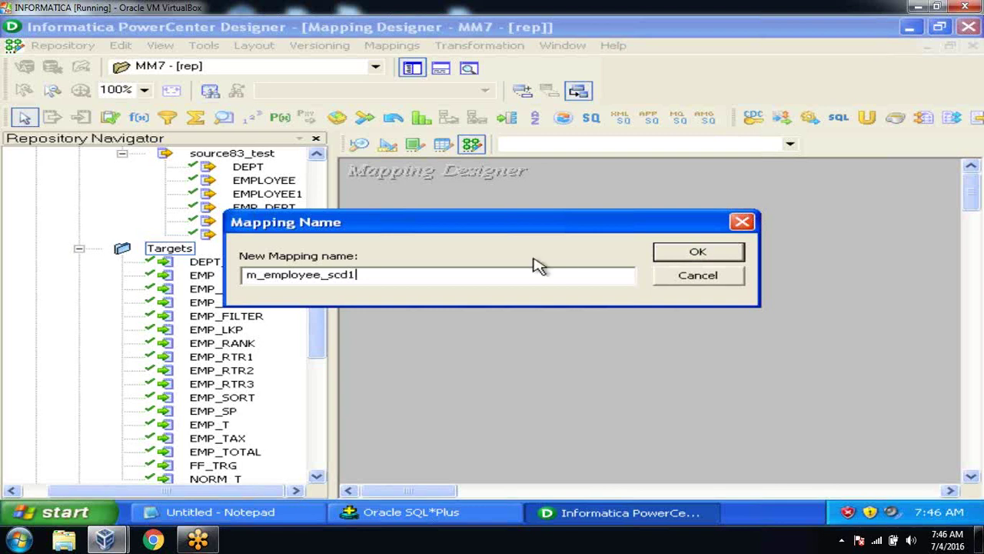
left_click(681, 259)
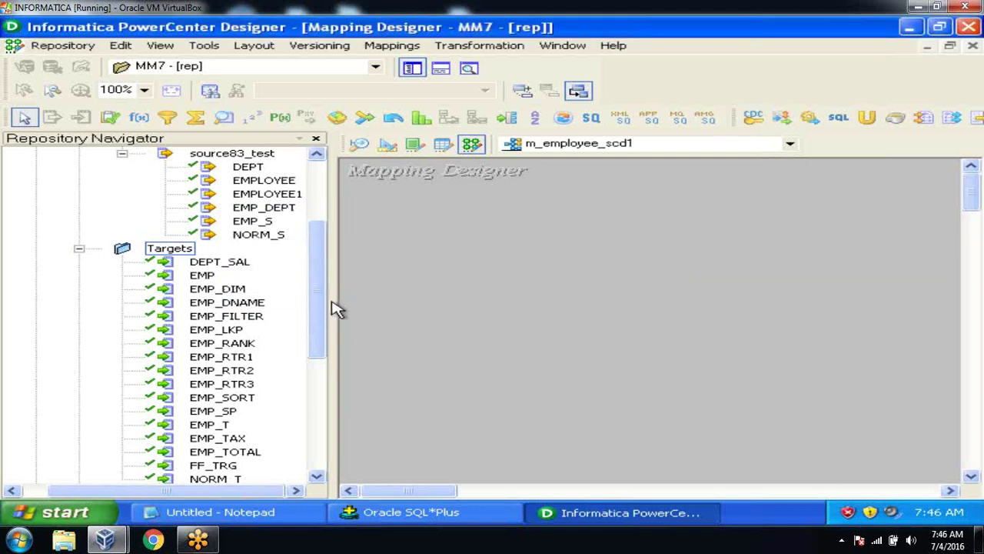
Step: Drag the EMPLOYEE source and two EMP_DIM target instances onto the mapping canvas
left_click(321, 278)
left_click_drag(321, 278, 312, 257)
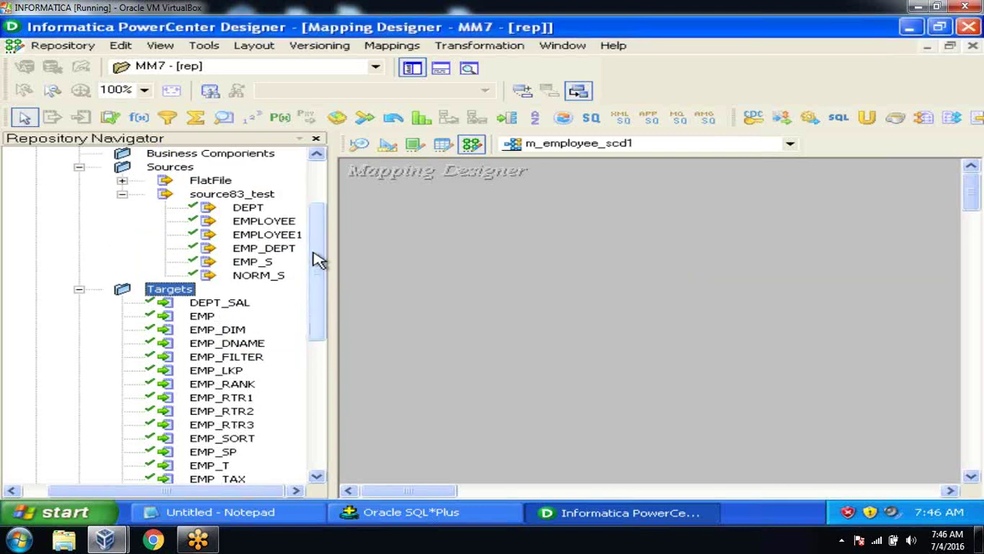
left_click(286, 223)
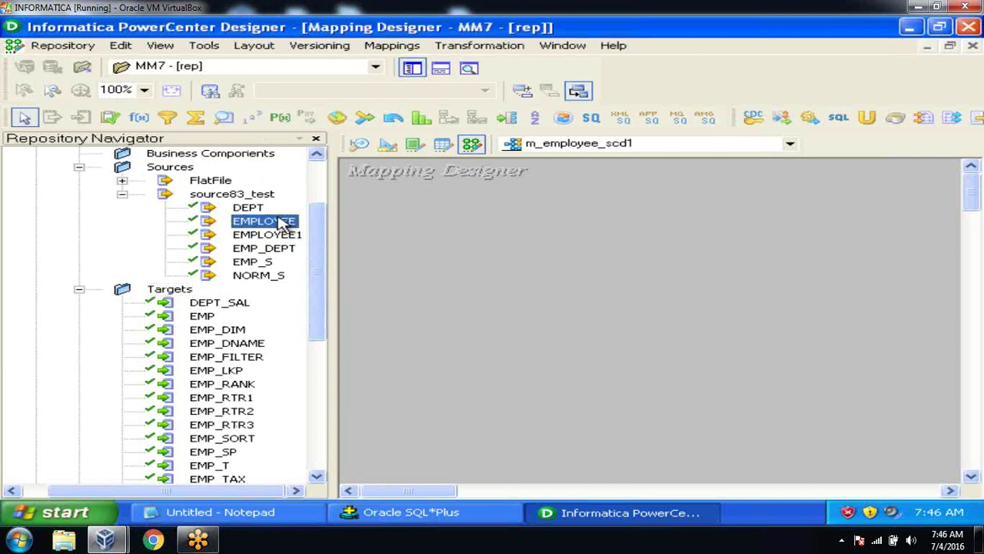
left_click_drag(282, 222, 446, 283)
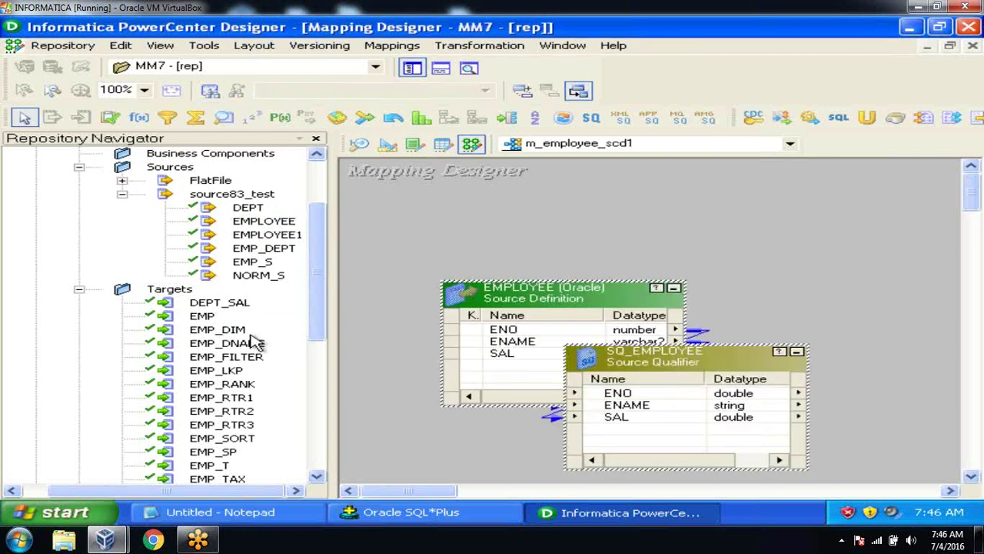
left_click_drag(313, 313, 320, 348)
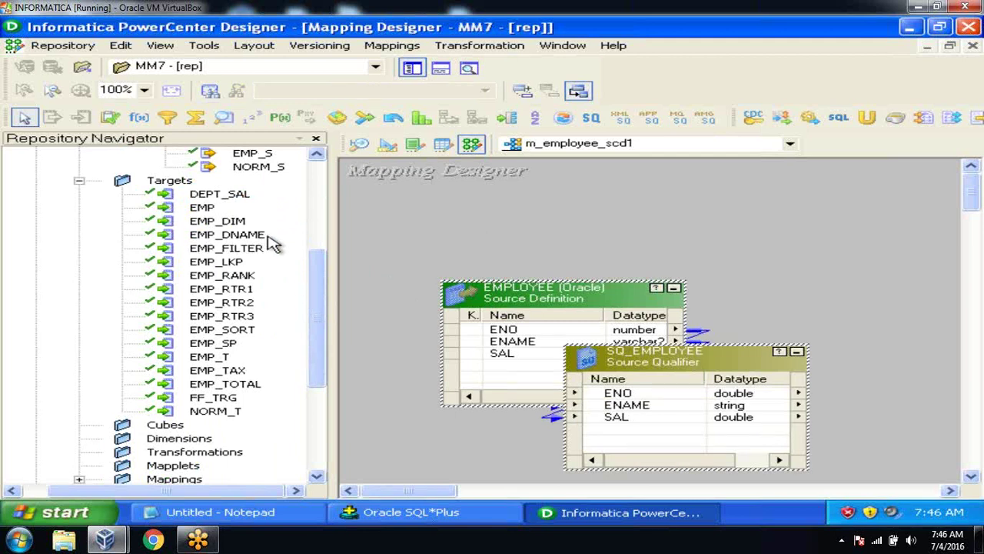
left_click_drag(235, 223, 739, 199)
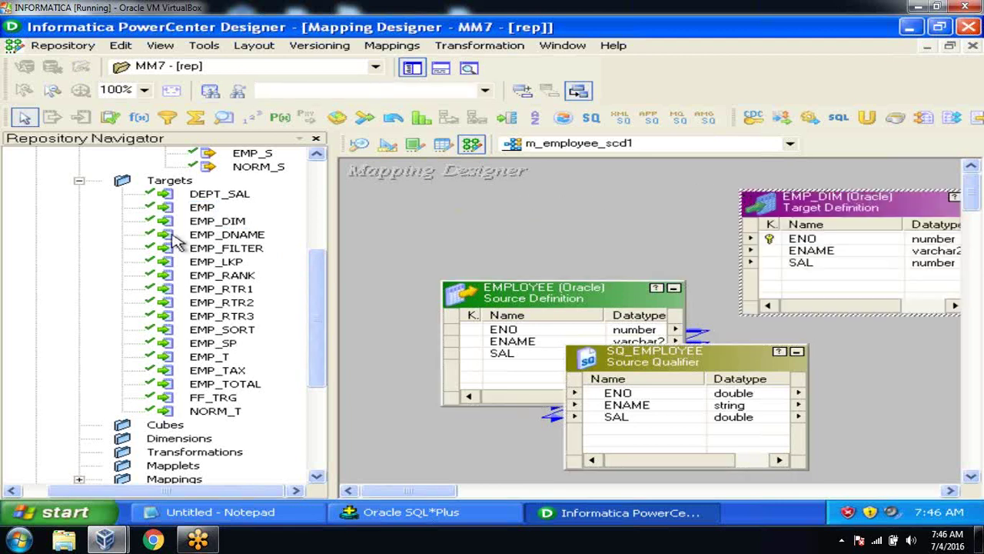
left_click_drag(206, 224, 776, 329)
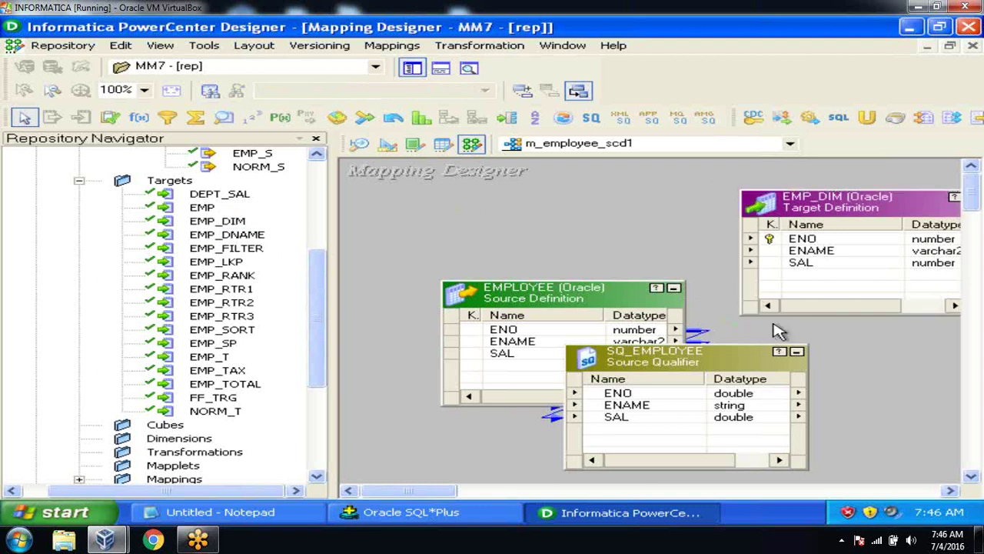
Step: Hide the navigator, iconize EMPLOYEE, and move EMP_DIM and EMP_DIM1 to the right
left_click(413, 69)
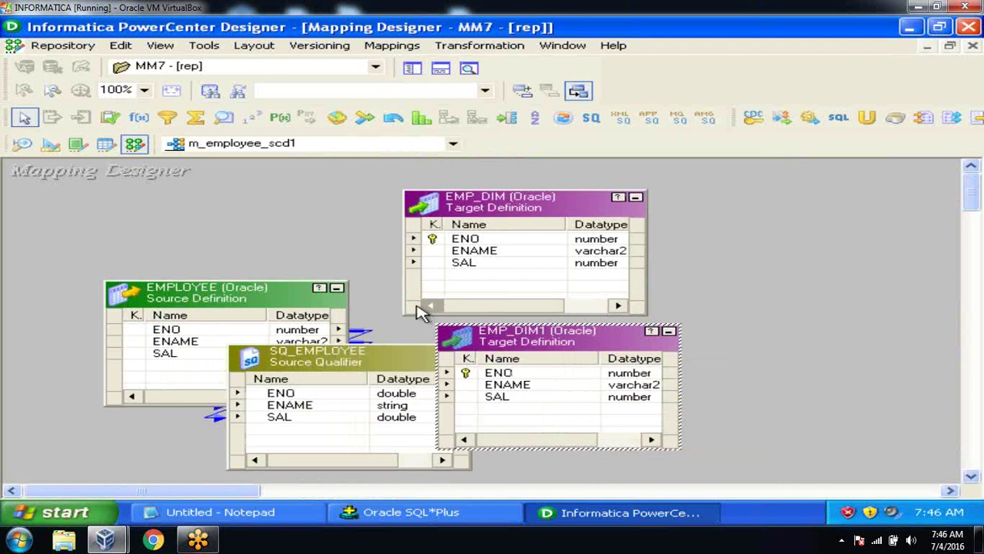
left_click(339, 288)
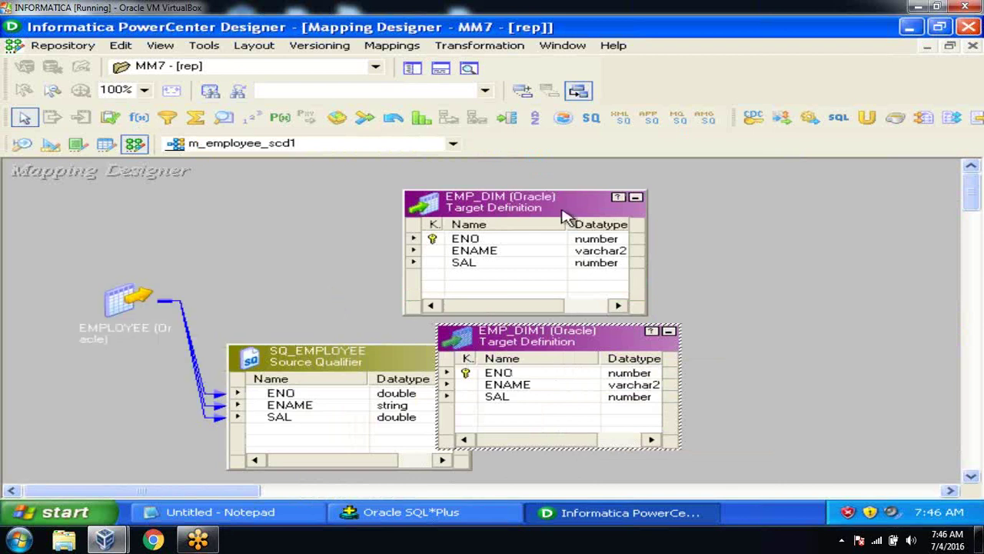
left_click_drag(562, 211, 811, 206)
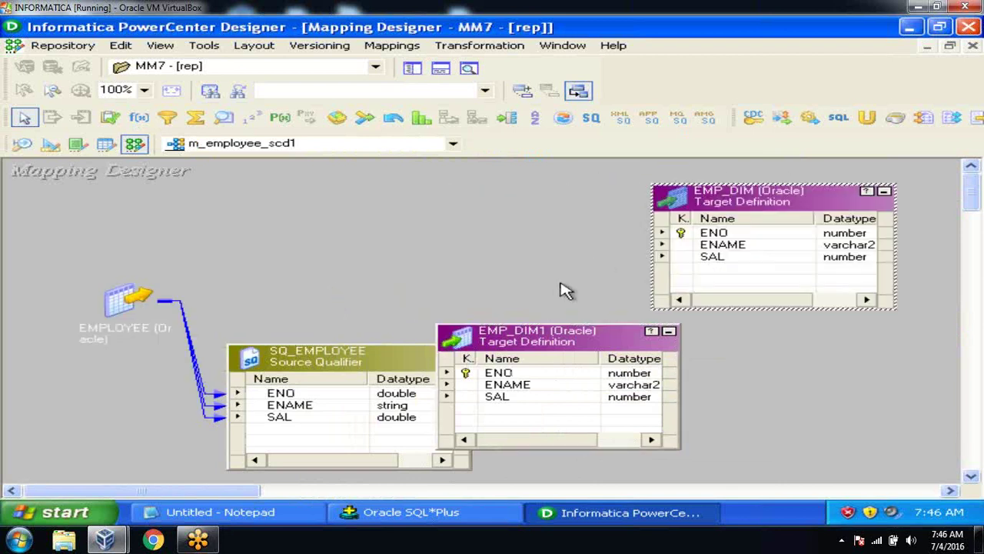
left_click_drag(544, 344, 786, 363)
Step: Check the EMP_DIM and EMP_DIM1 target properties to confirm both load table EMP_DIM
left_click(766, 193)
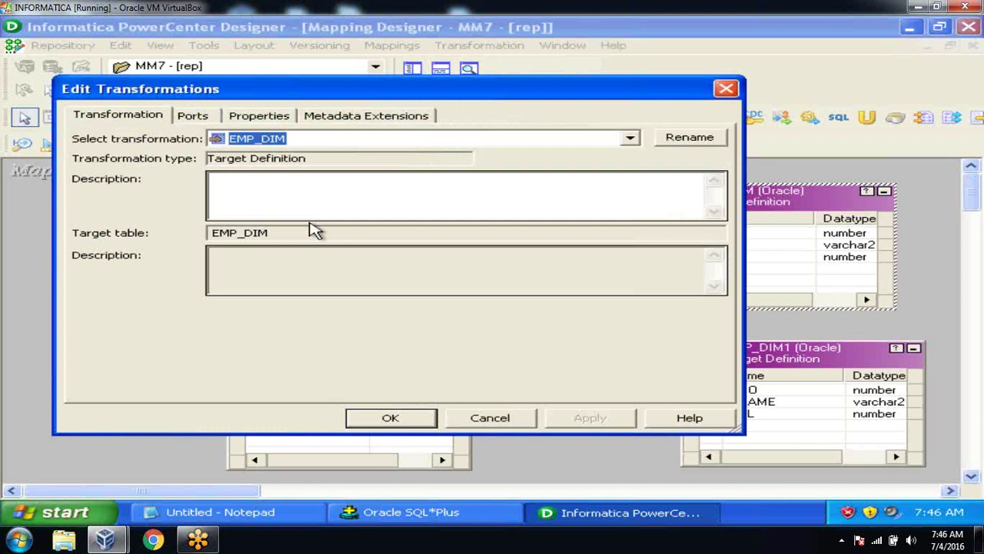
left_click(305, 232)
left_click_drag(305, 232, 163, 235)
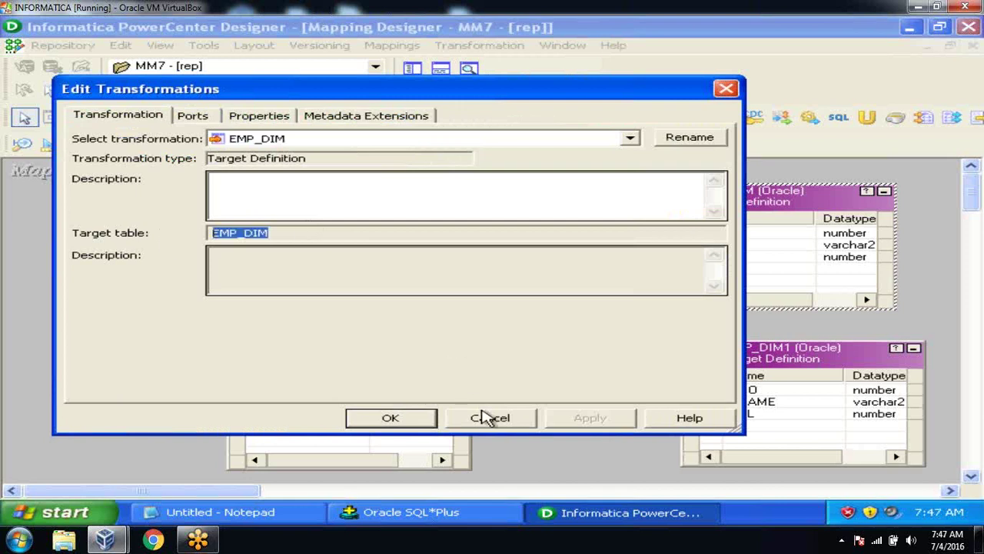
left_click(486, 419)
double_click(780, 352)
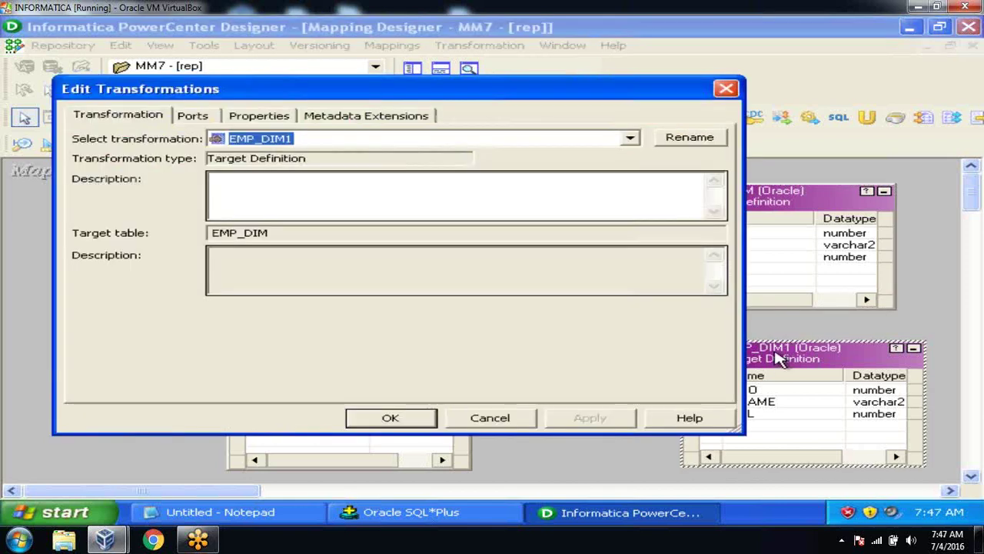
left_click_drag(290, 233, 217, 214)
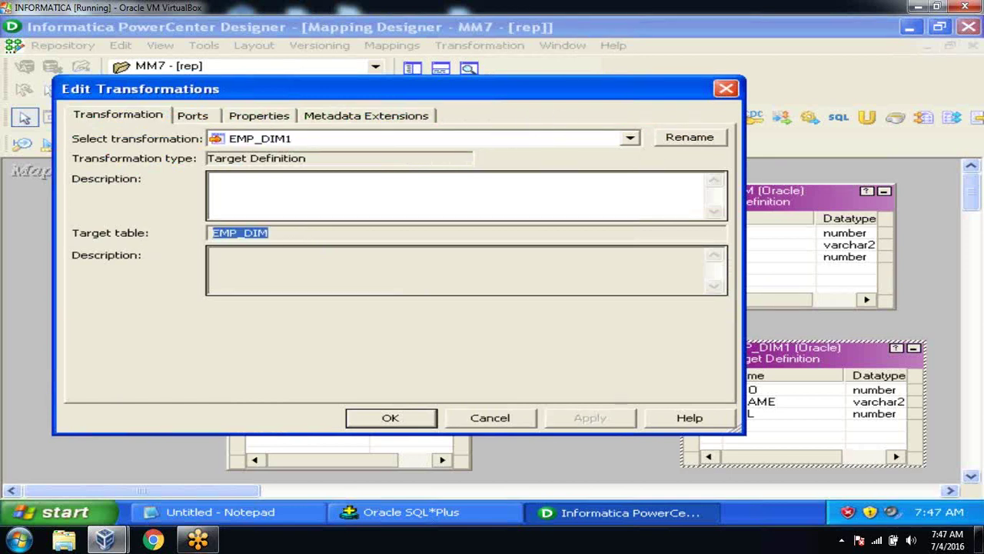
left_click(490, 419)
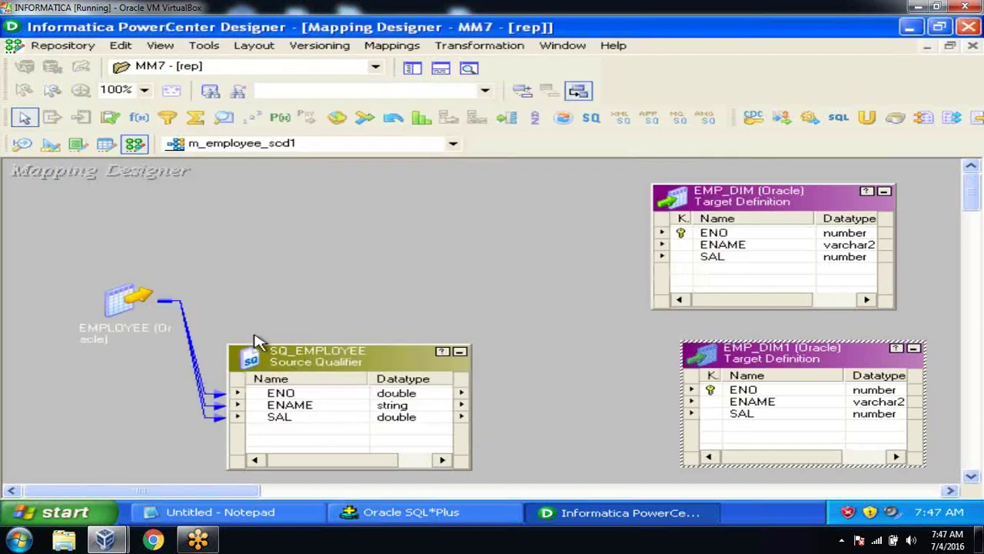
Step: Place EMPLOYEE and SQ_EMPLOYEE on the left and stack both targets on the right
left_click_drag(122, 310, 37, 239)
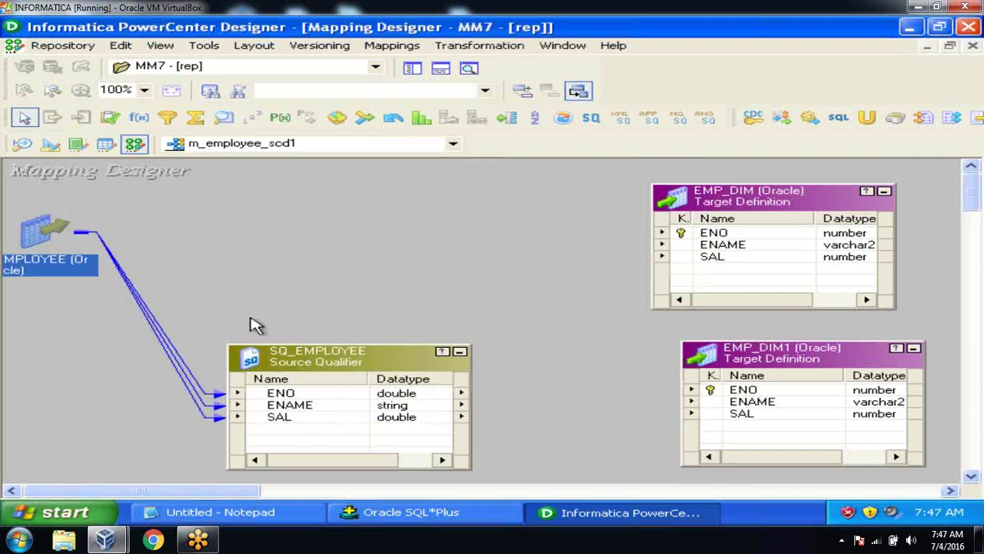
left_click_drag(288, 363, 188, 342)
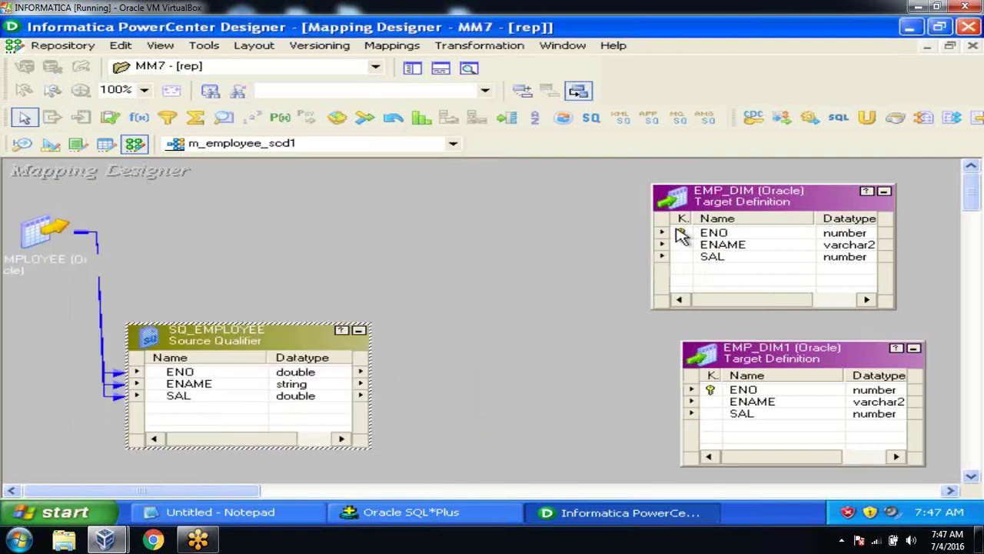
left_click_drag(789, 200, 831, 194)
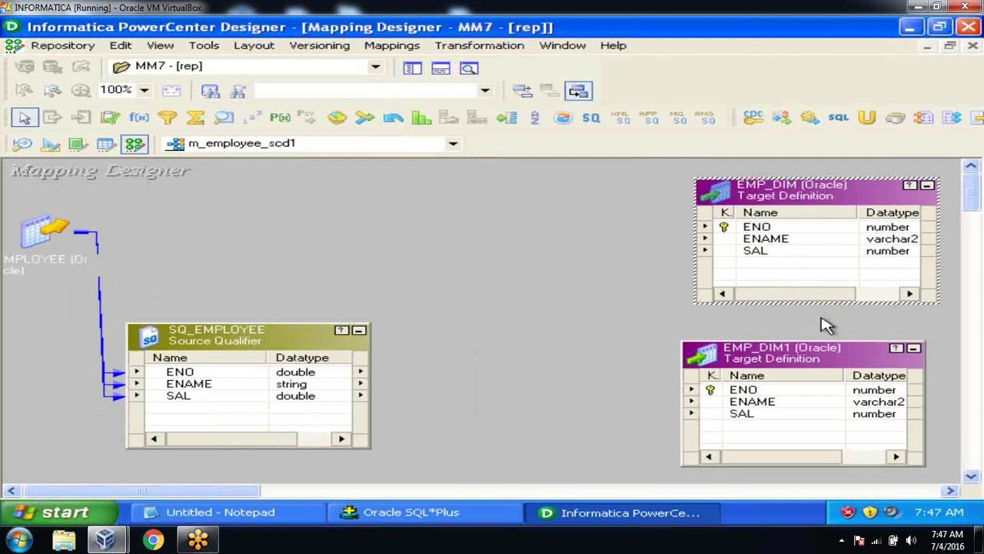
left_click(819, 359)
left_click_drag(819, 359, 843, 364)
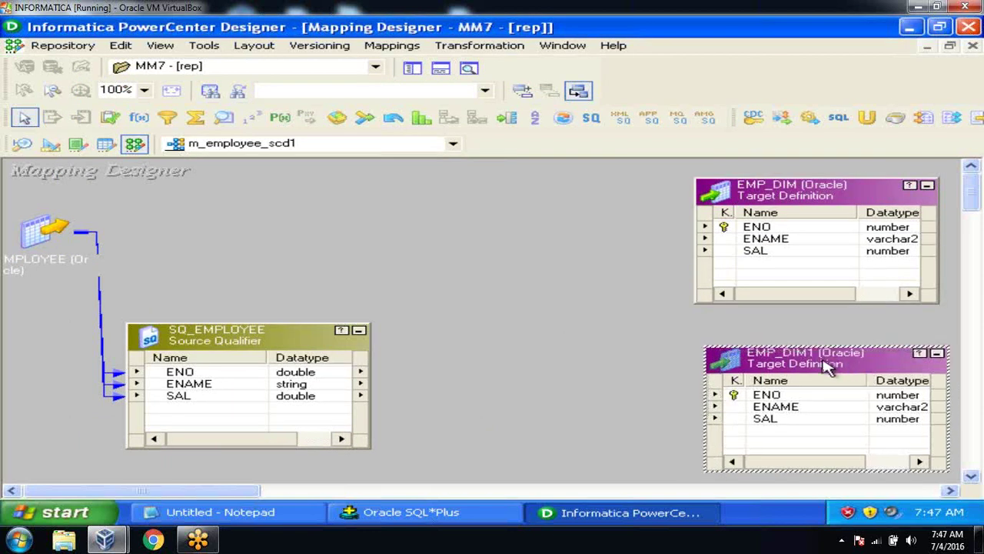
left_click(571, 341)
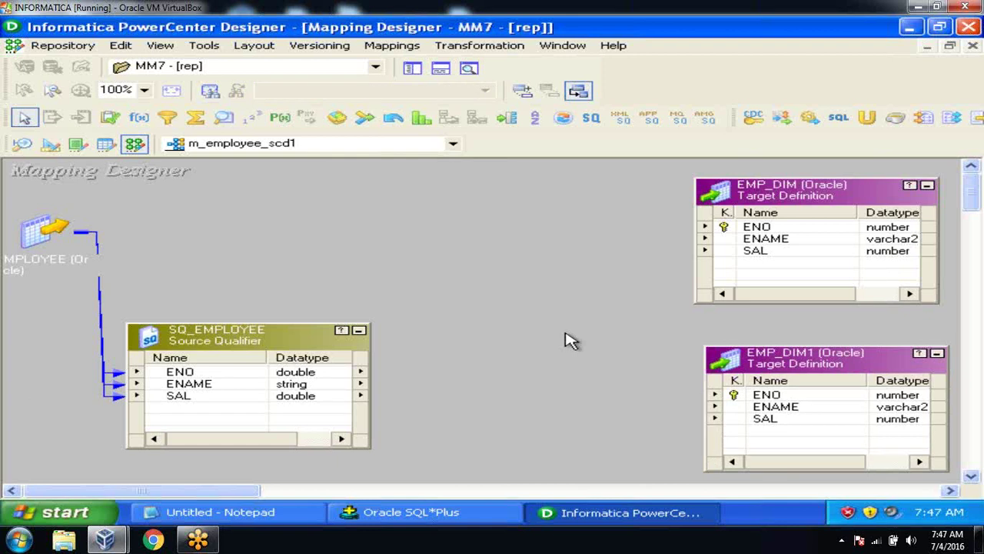
Step: Rename the first EMP_DIM target instance to EMP_DIM_INS, keeping table EMP_DIM, and apply
left_click(830, 189)
double_click(831, 189)
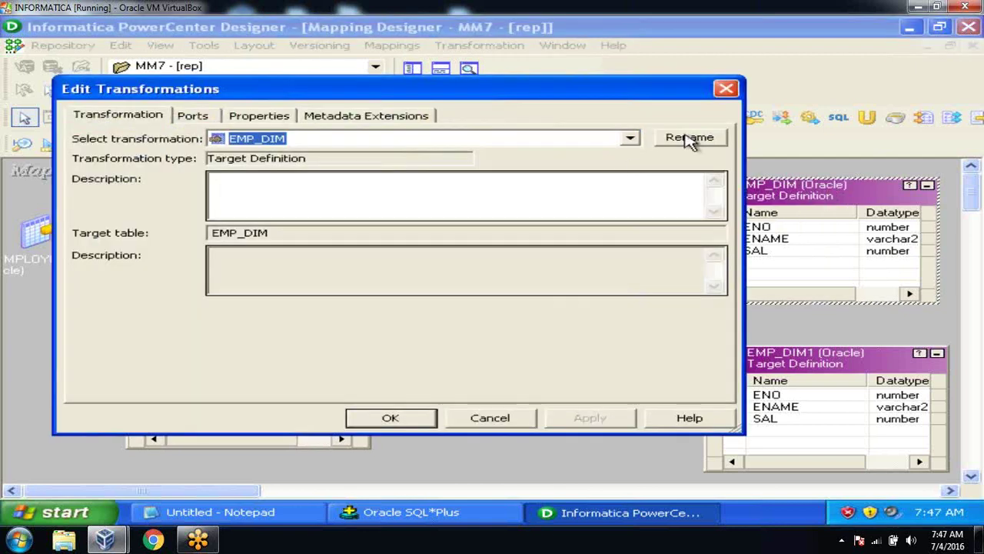
left_click(689, 139)
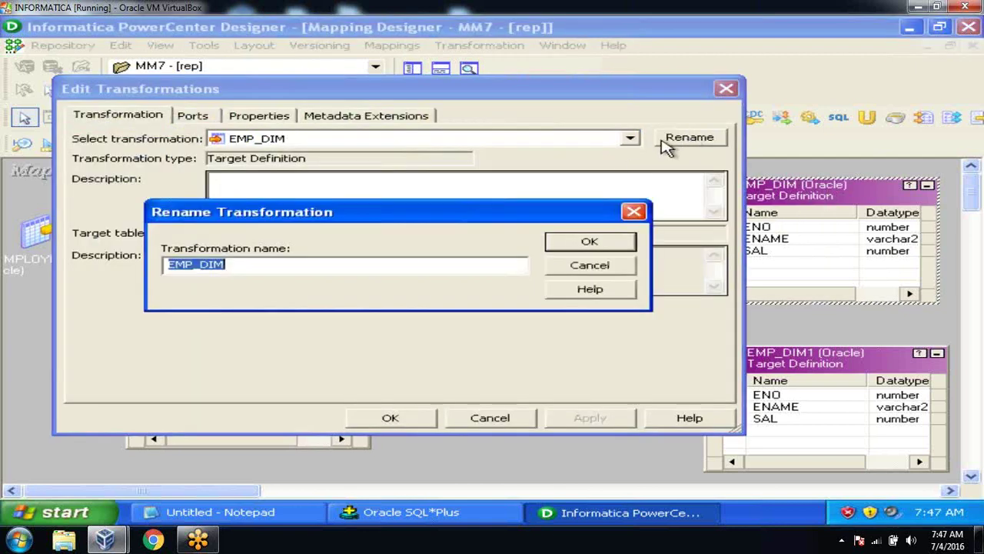
left_click(284, 267)
type("_INS")
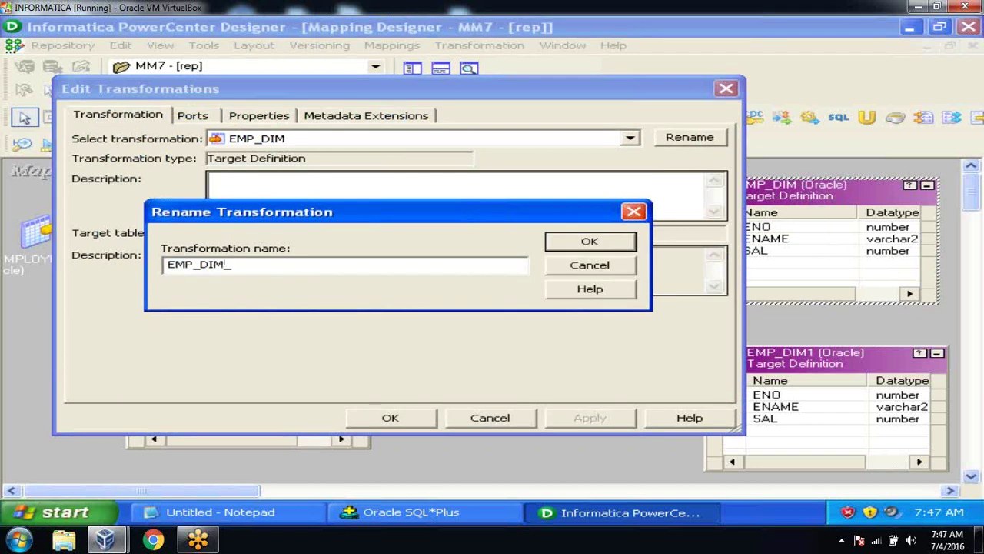
left_click(560, 243)
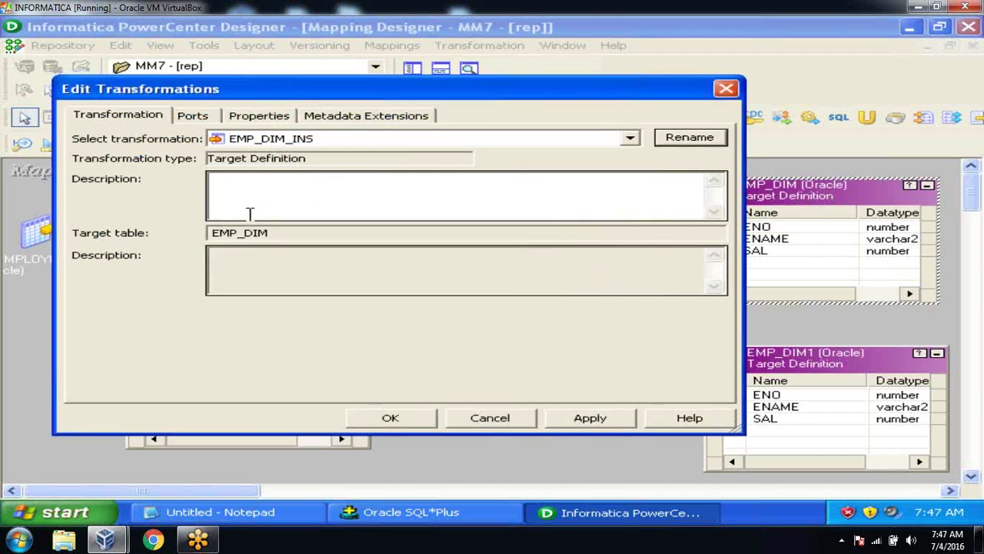
left_click_drag(273, 234, 196, 222)
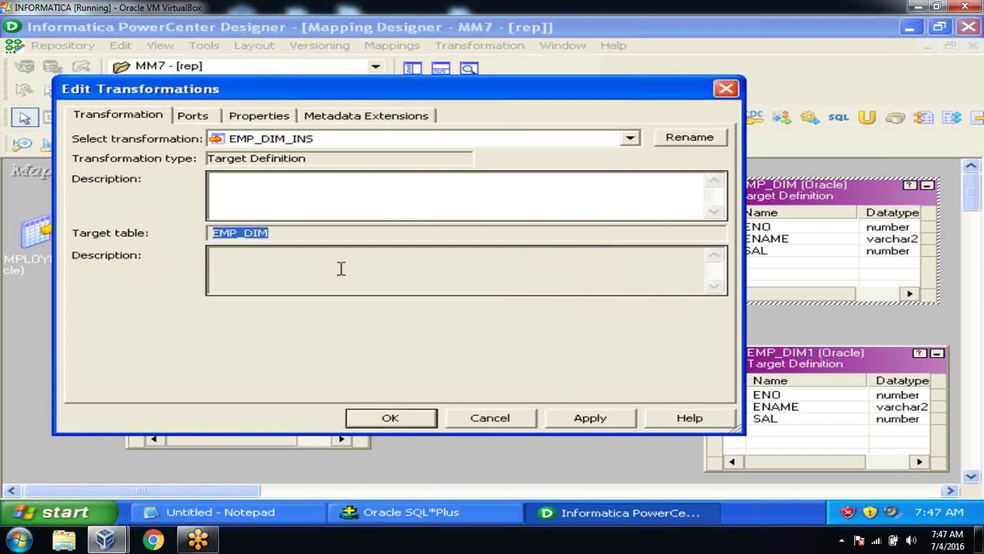
left_click(299, 235)
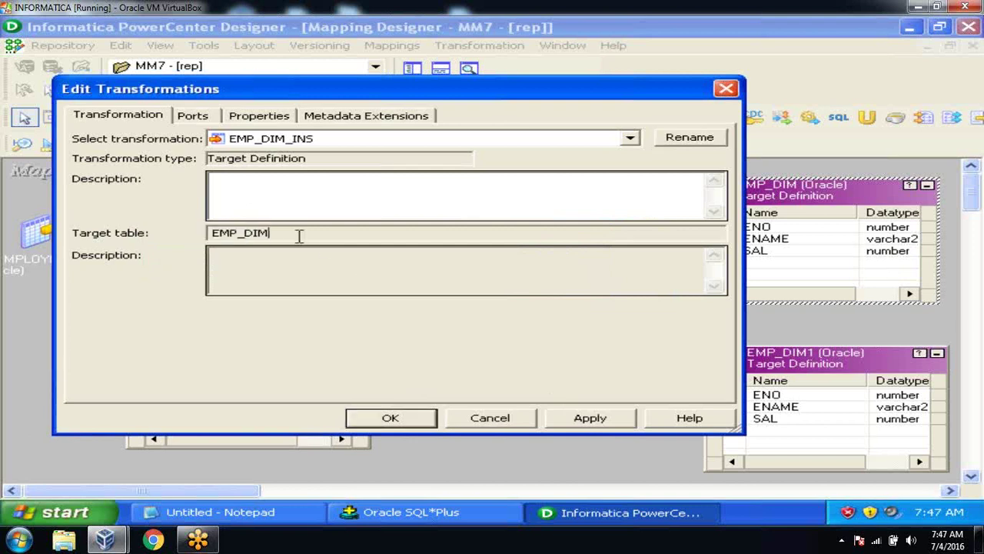
left_click(559, 417)
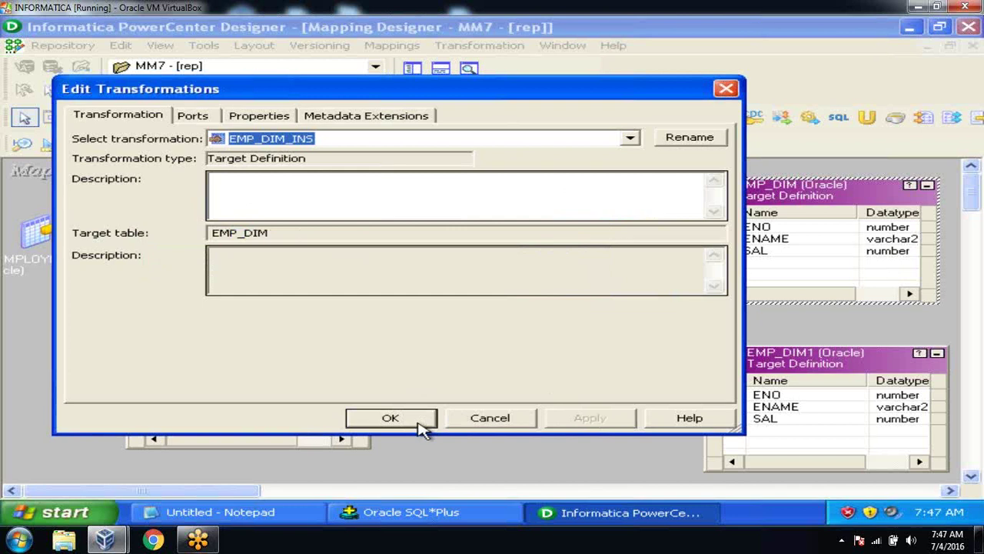
left_click(421, 428)
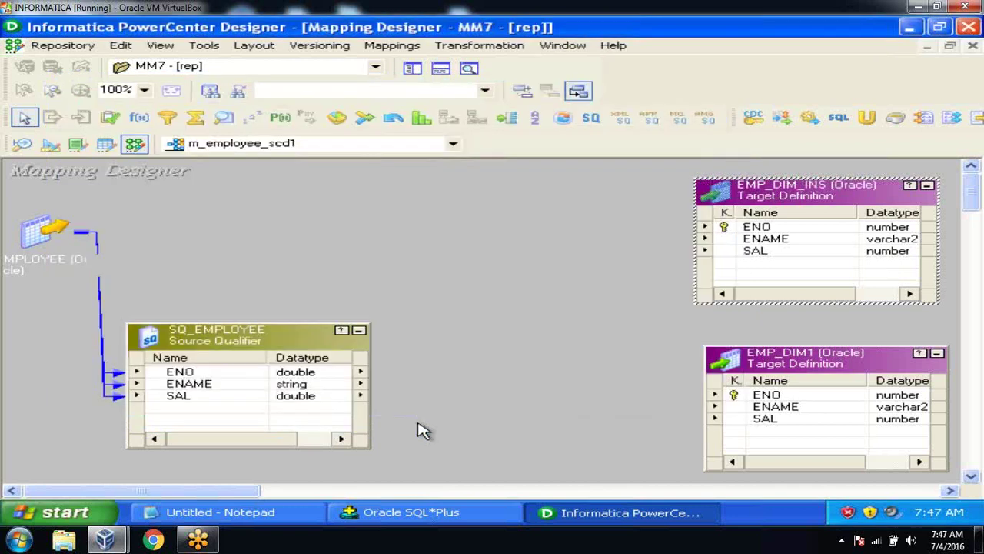
left_click(473, 341)
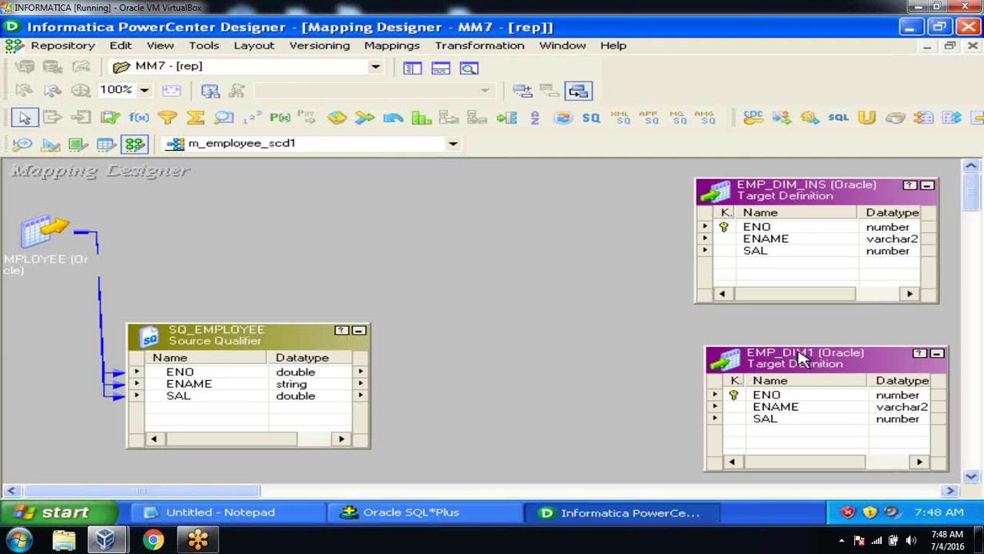
Step: Rename the EMP_DIM1 target instance to EMP_DIM_UPD and apply the change
double_click(797, 355)
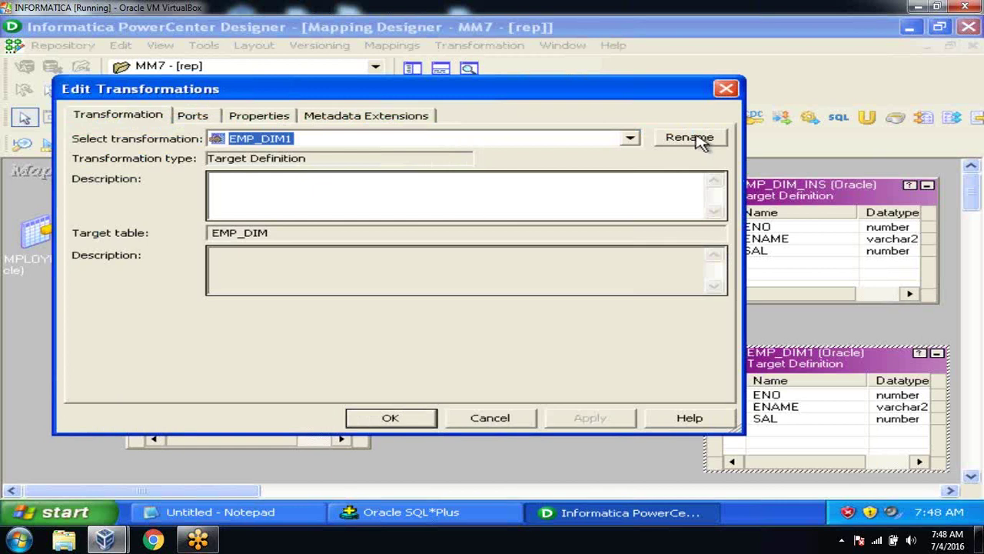
left_click(697, 139)
left_click(413, 272)
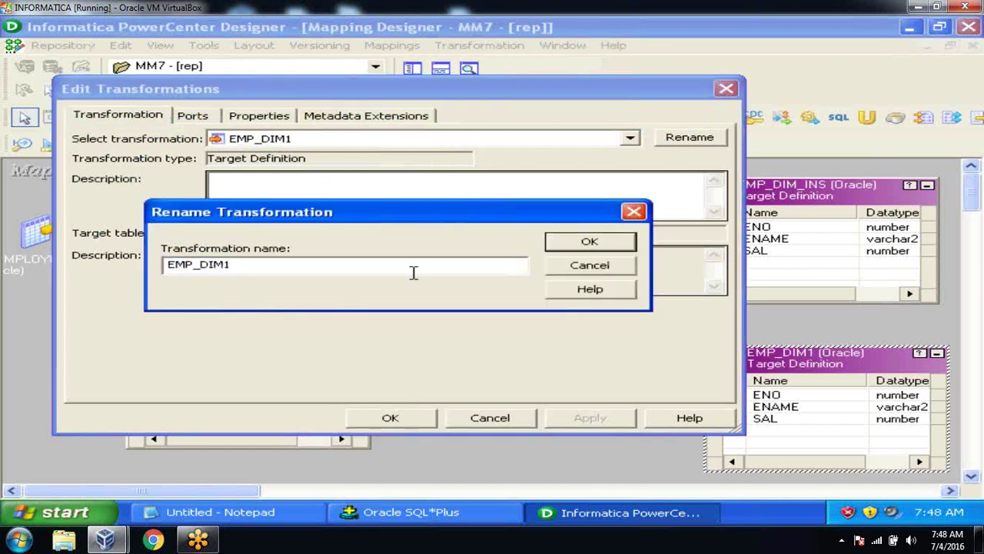
key("BackSpace")
type("_UPD")
left_click(560, 244)
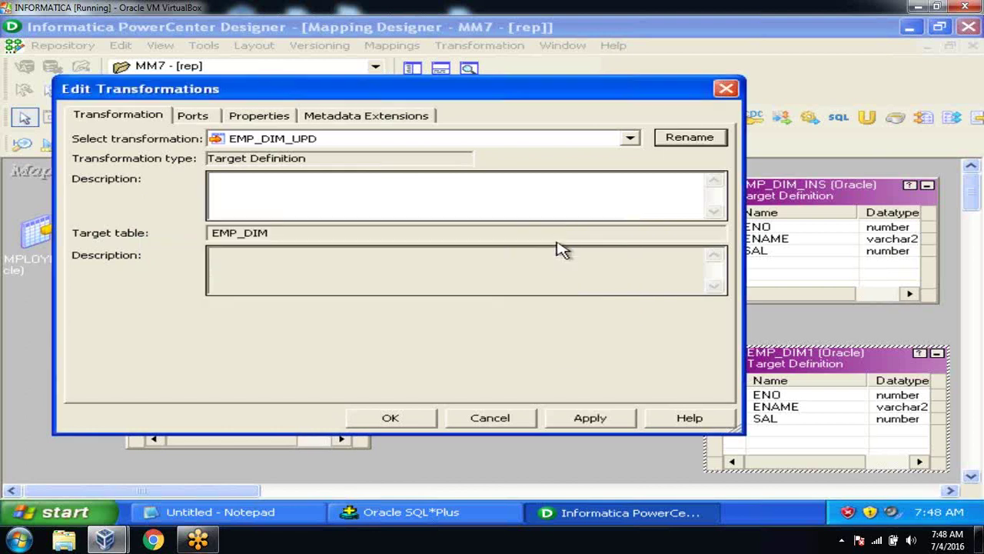
left_click(578, 420)
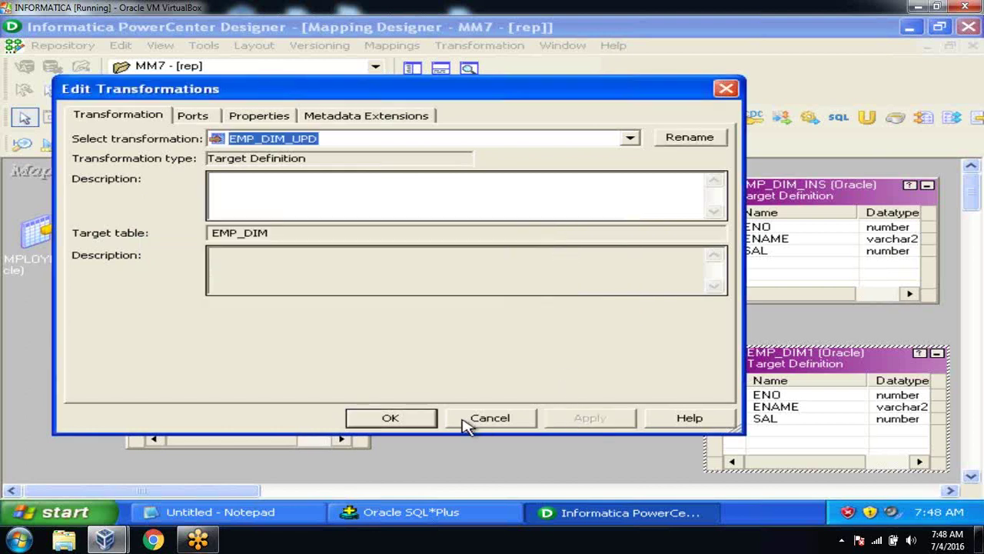
left_click(409, 419)
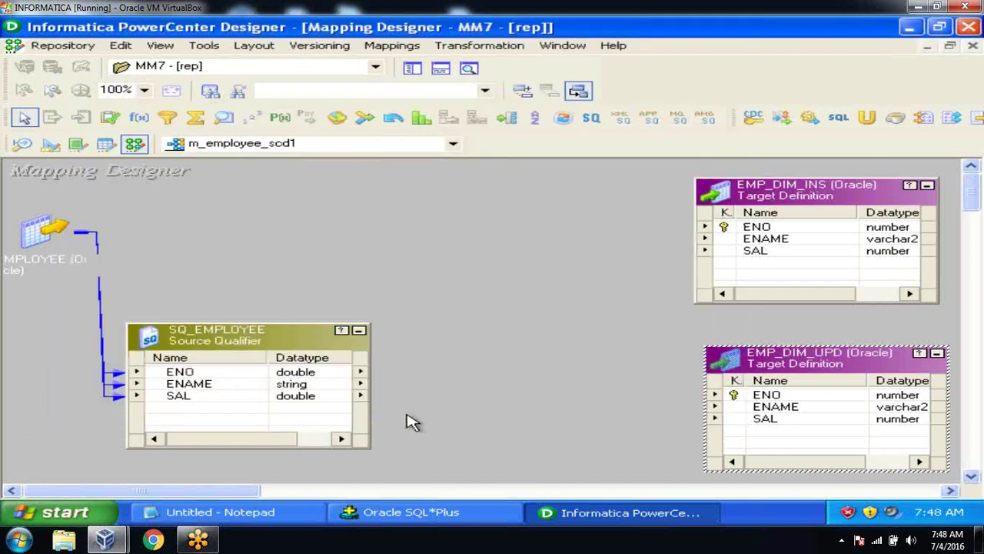
Step: Nudge SQ_EMPLOYEE slightly up and to the left
left_click(192, 329)
left_click_drag(192, 329, 159, 314)
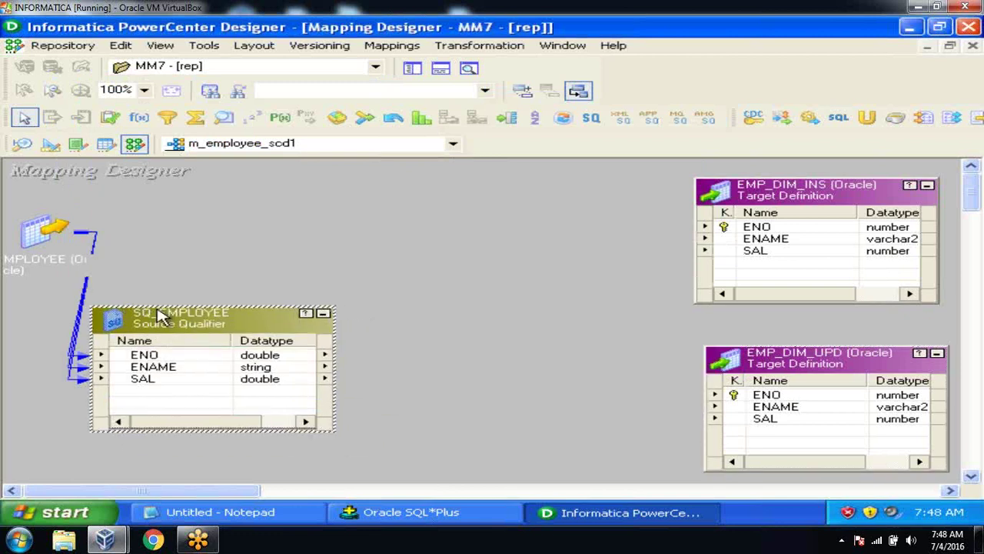
left_click(366, 286)
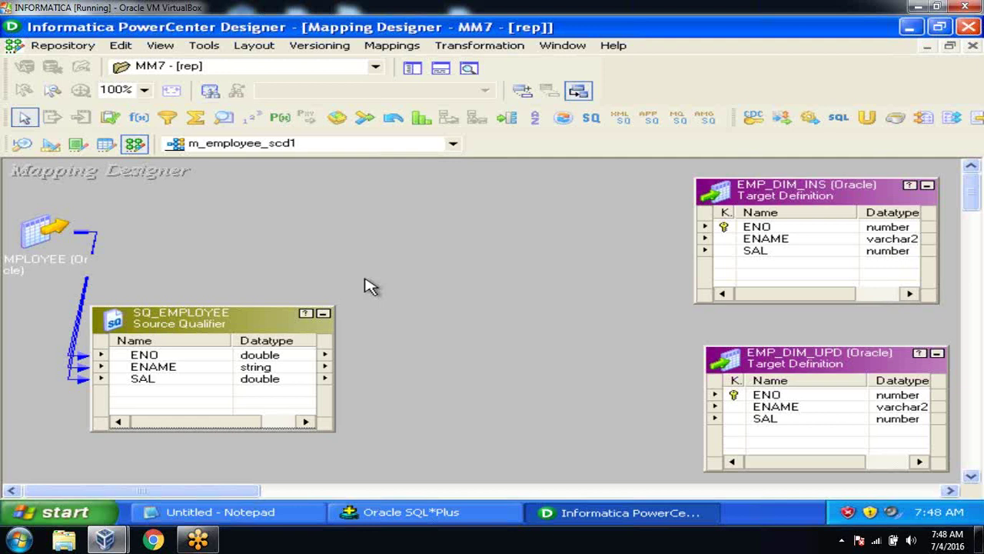
left_click(256, 513)
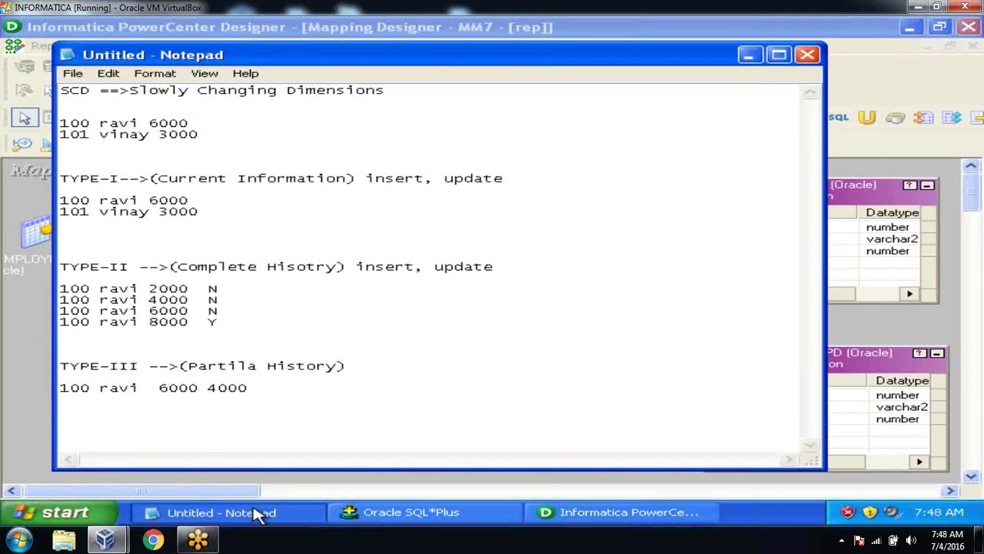
left_click(258, 513)
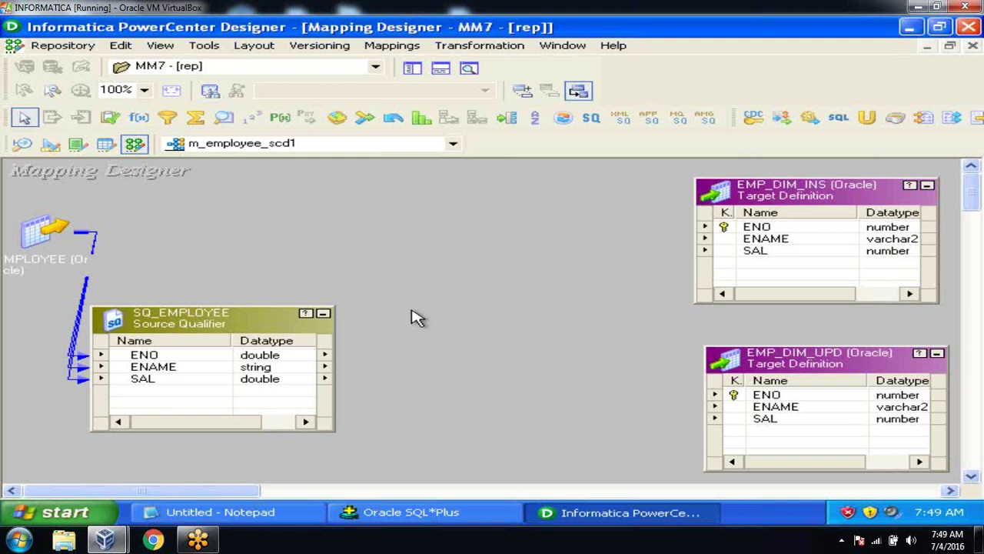
Step: Create a new Lookup transformation named lkp_check
left_click(491, 47)
left_click(491, 86)
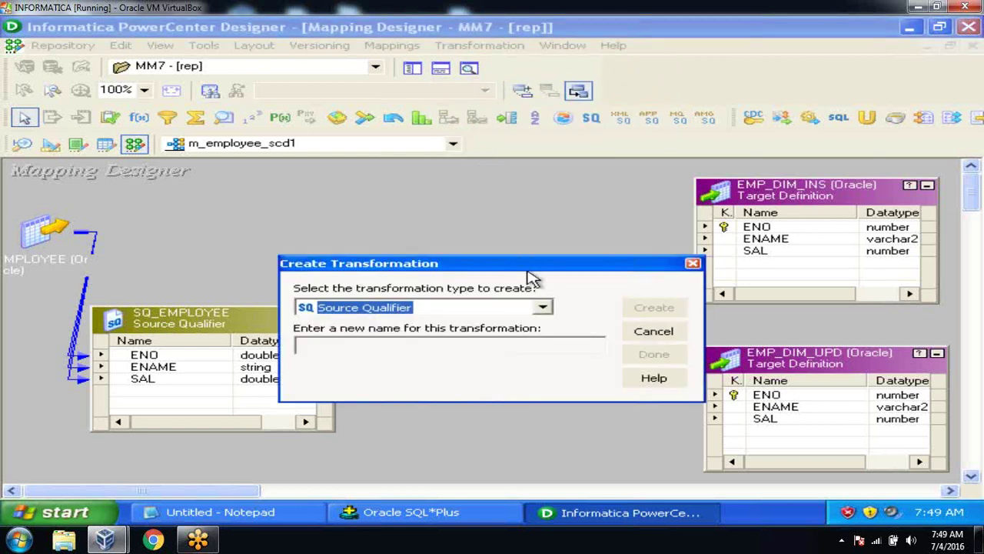
left_click(543, 306)
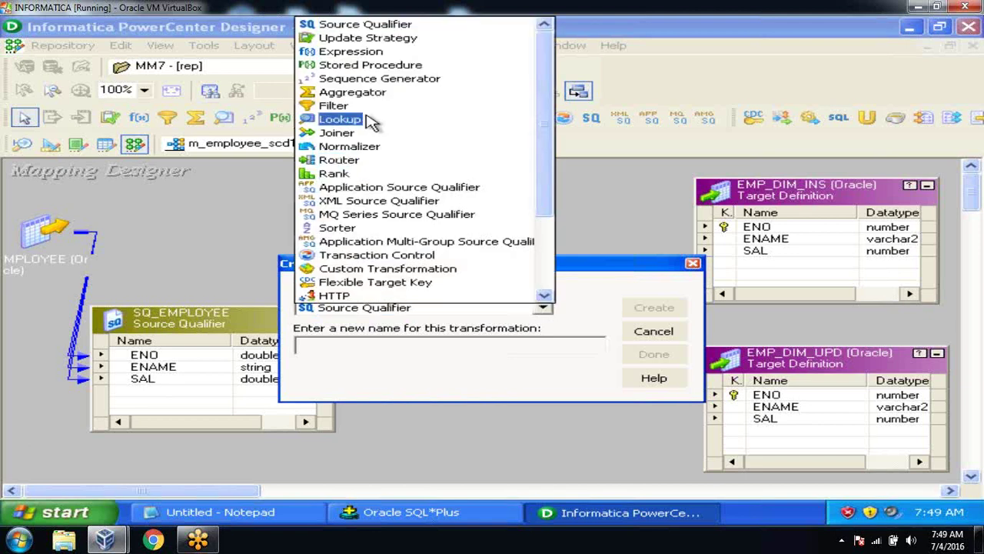
left_click(357, 123)
left_click(328, 343)
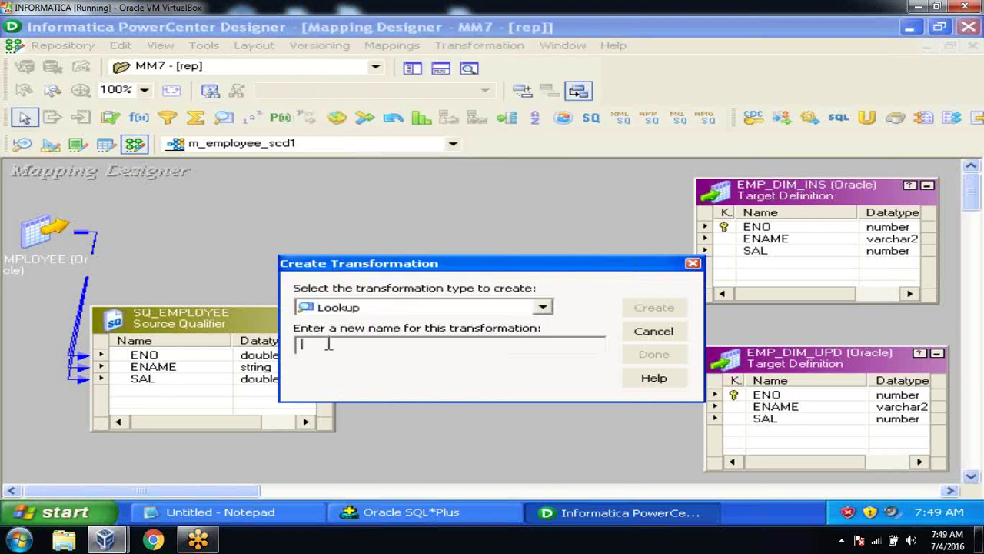
type("LKP")
key("BackSpace")
key("BackSpace")
key("BackSpace")
type("l")
key("BackSpace")
type("lk")
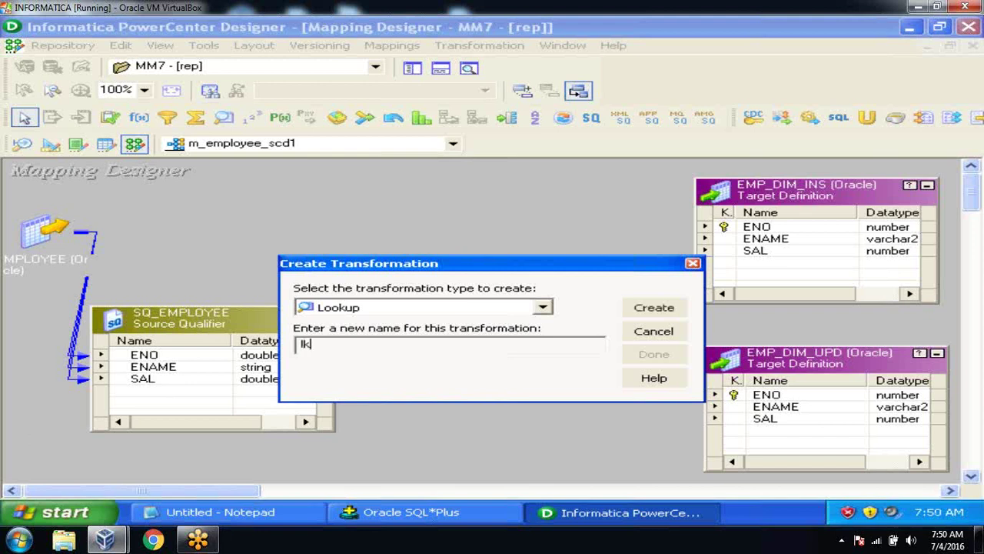
type("p_check")
left_click(646, 307)
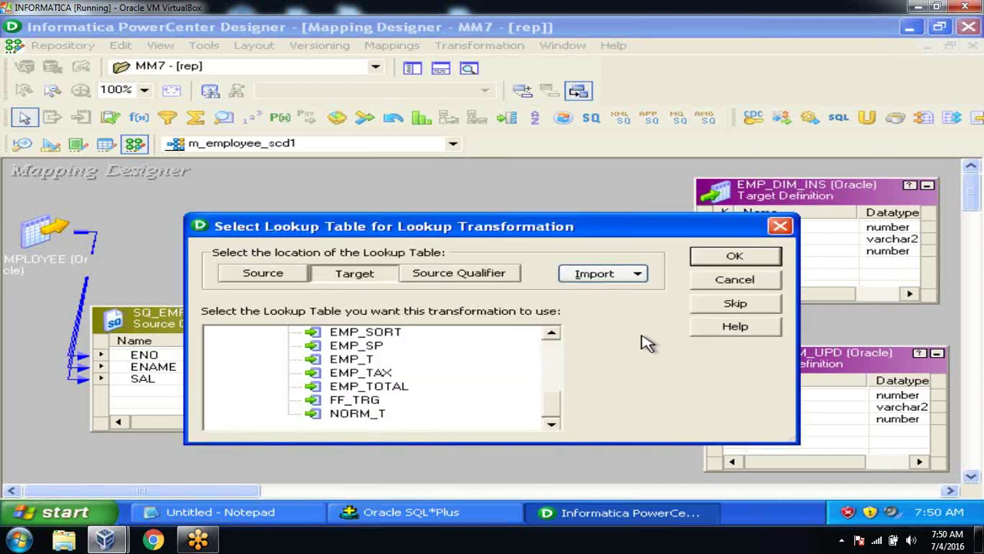
Step: Base lkp_check on the EMP_DIM target table, then reposition lkp_check and SQ_EMPLOYEE
left_click(551, 334)
left_click(552, 335)
left_click(553, 336)
left_click(553, 336)
left_click(384, 334)
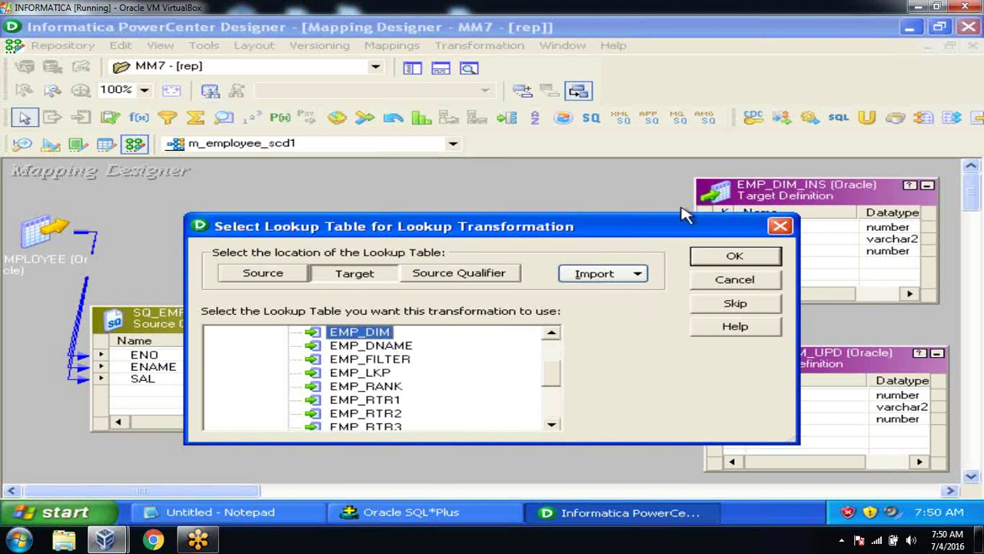
left_click(735, 256)
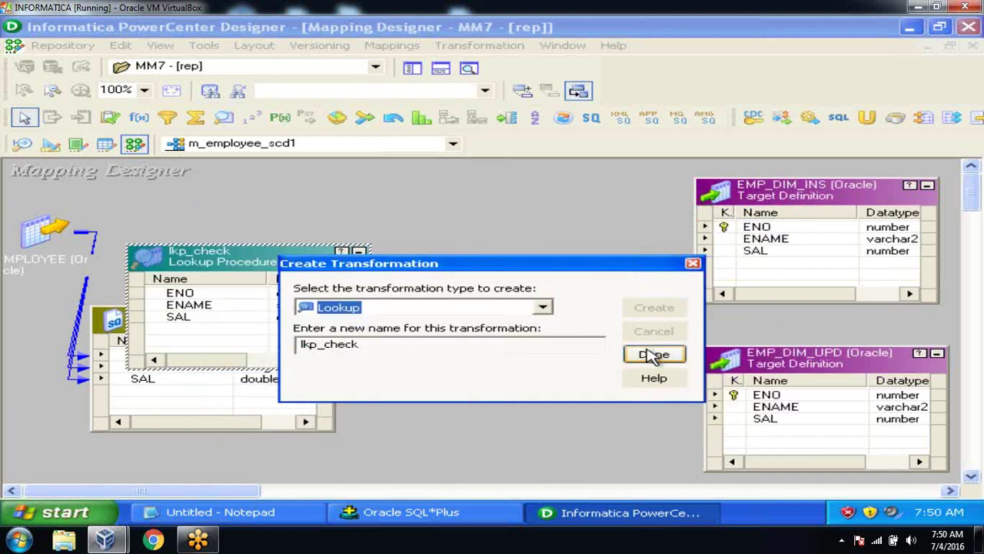
left_click(654, 354)
left_click_drag(288, 262, 478, 193)
left_click_drag(159, 318, 103, 331)
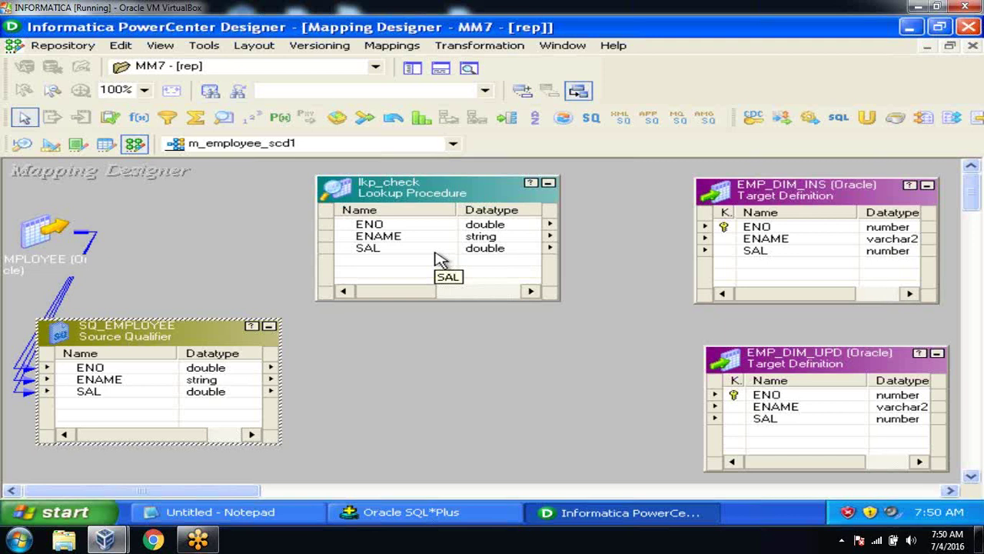
Step: Link SQ_EMPLOYEE's ENO into lkp_check and set the lookup condition ENO = ENO1
left_click(117, 370)
left_click_drag(77, 370, 357, 258)
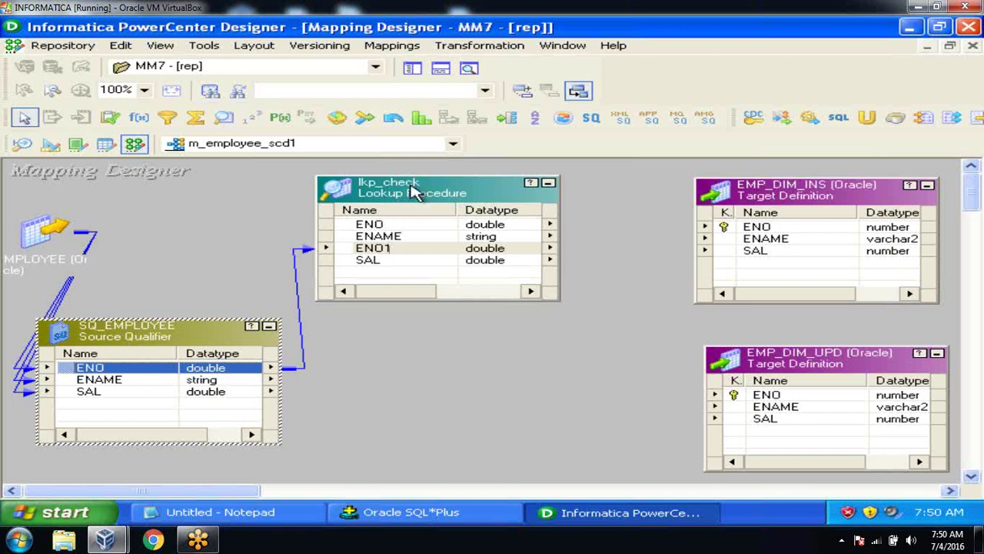
double_click(412, 189)
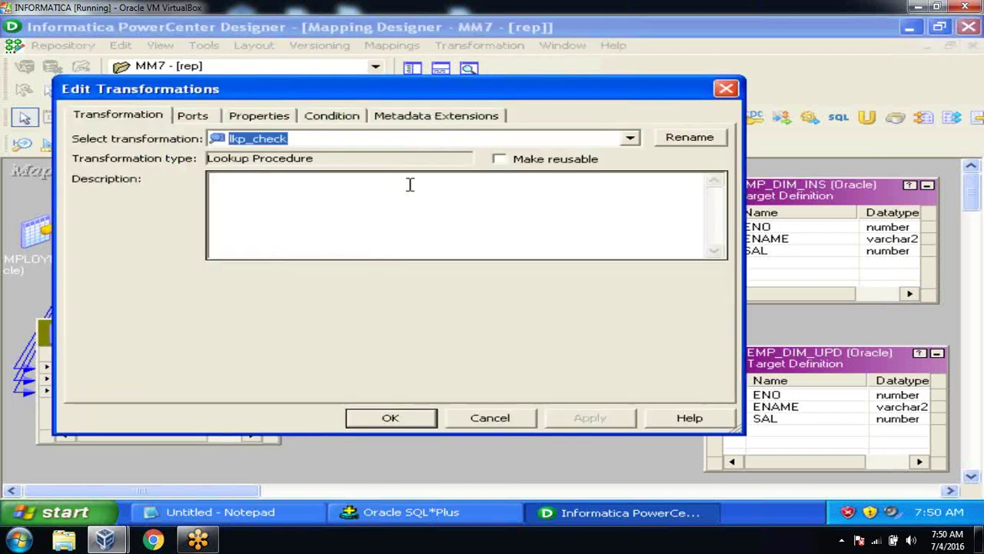
left_click(349, 121)
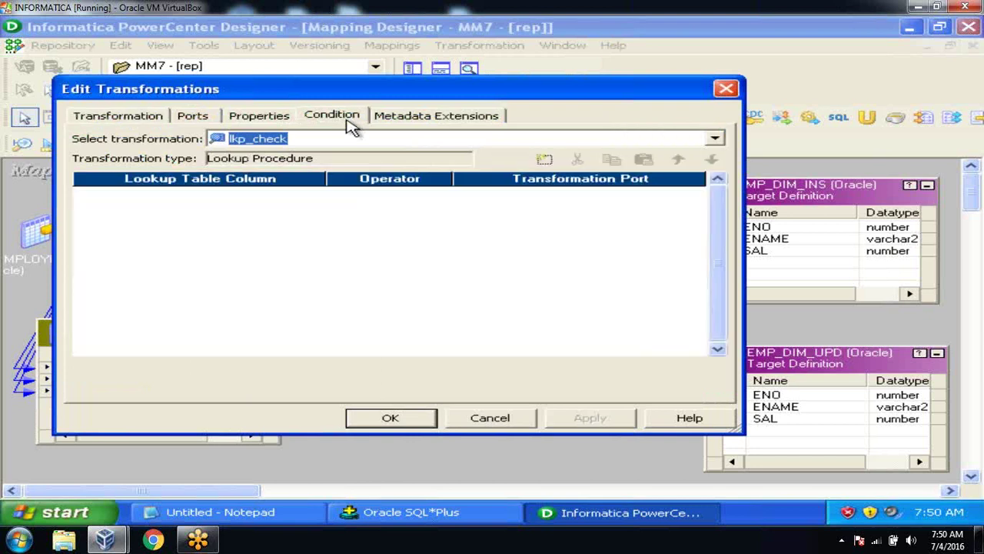
left_click(544, 160)
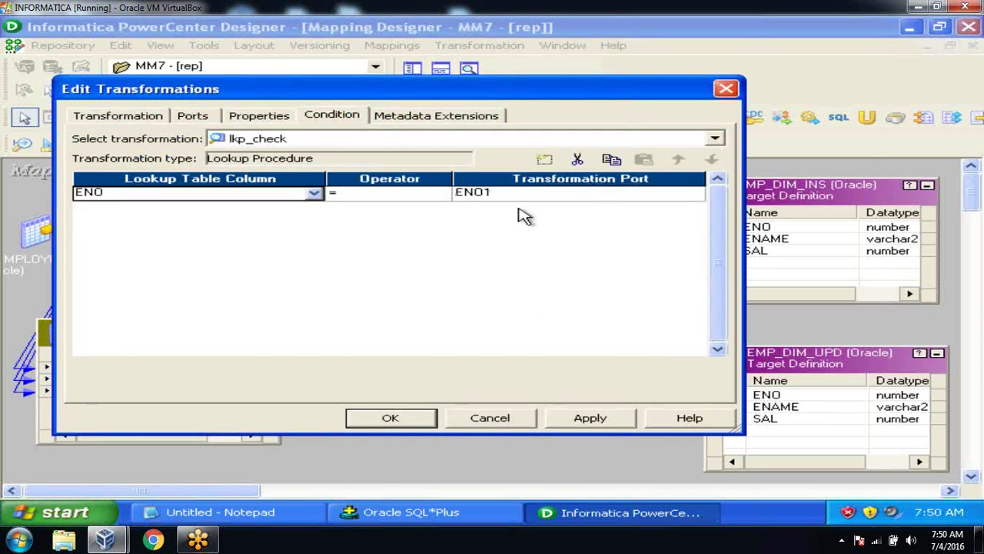
left_click(573, 420)
left_click(415, 419)
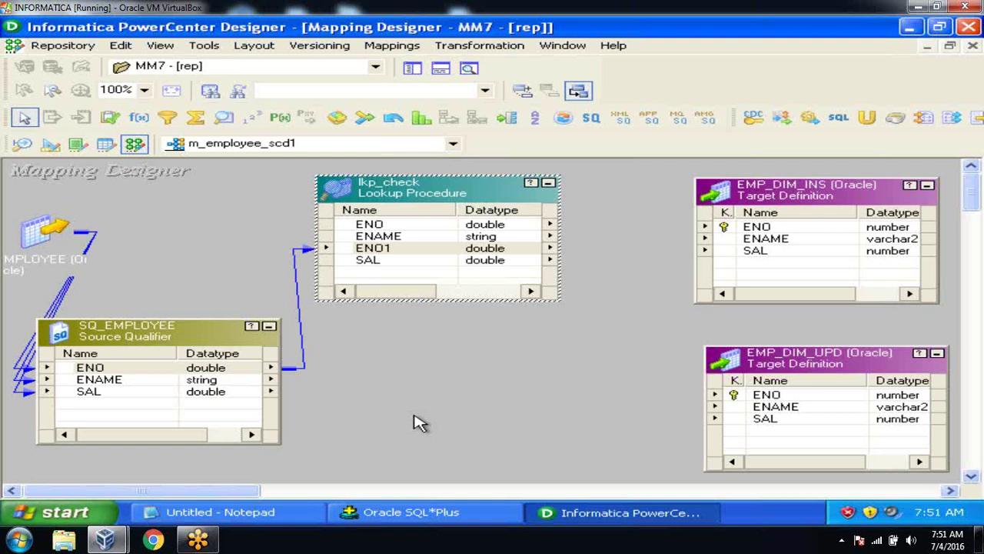
Step: Create a Router transformation named rtr_check
left_click(469, 49)
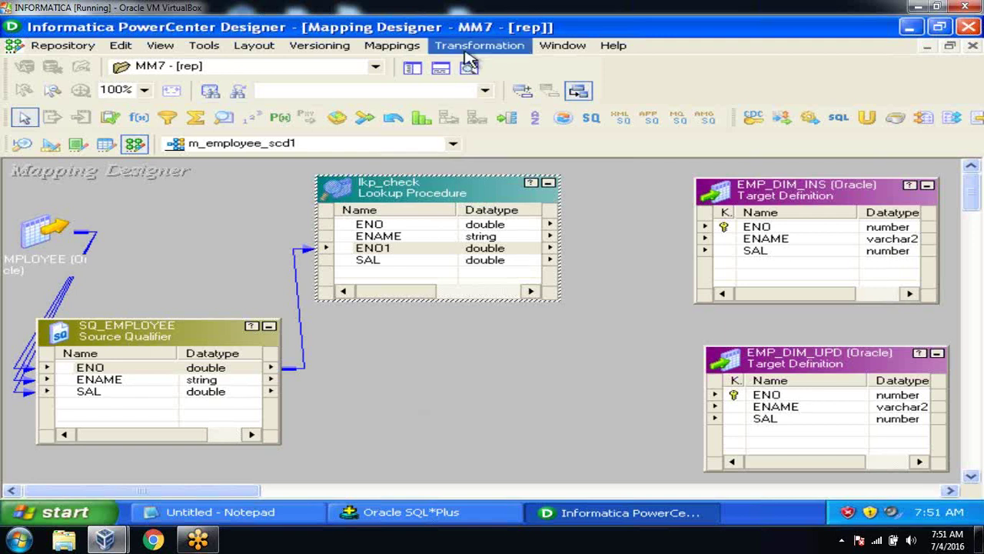
left_click(470, 87)
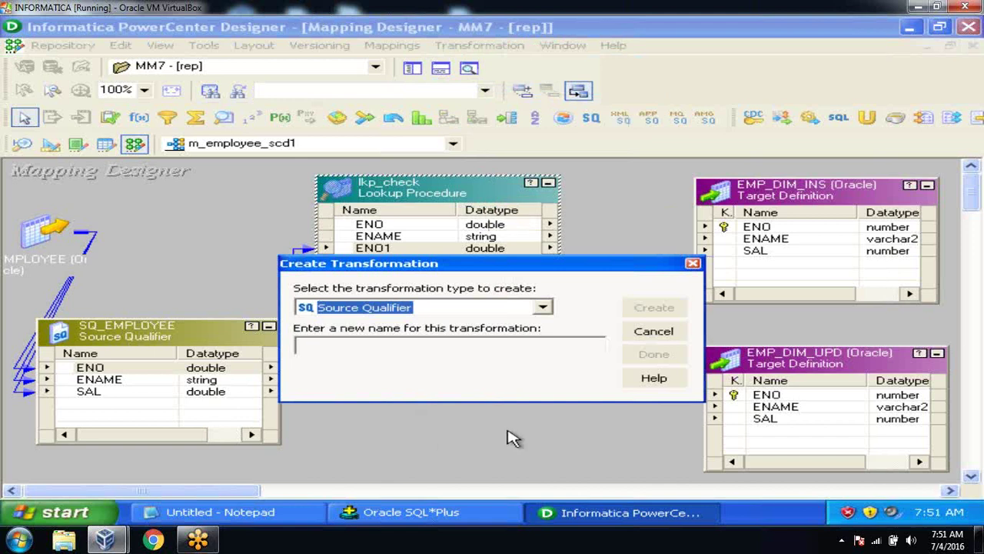
key("Up")
key("Up")
key("Up")
left_click(455, 348)
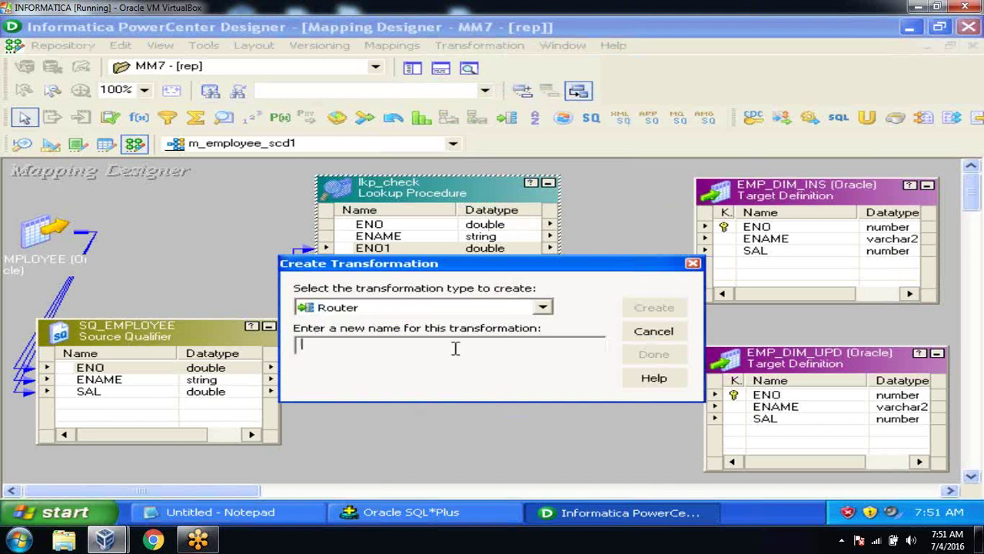
type("rtr_check")
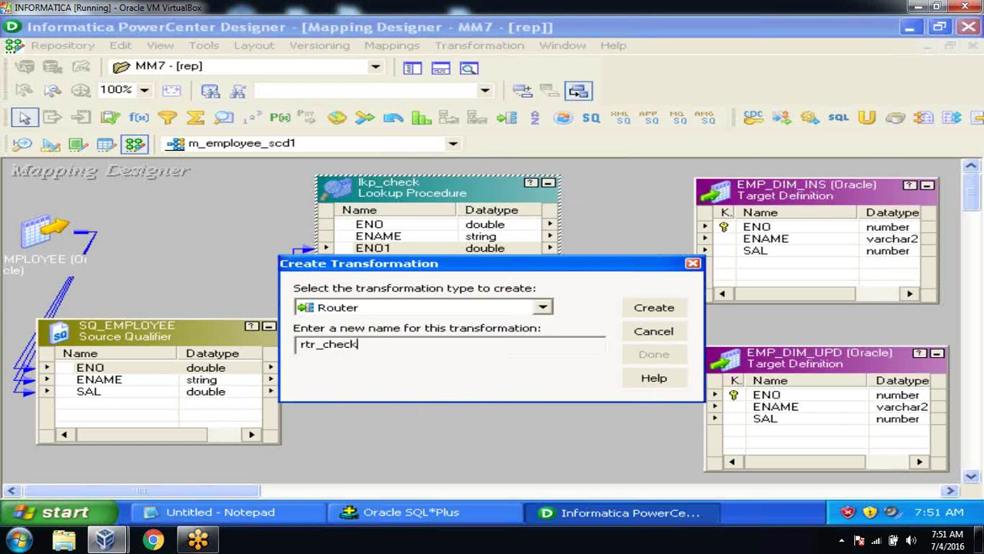
left_click(638, 309)
left_click(644, 355)
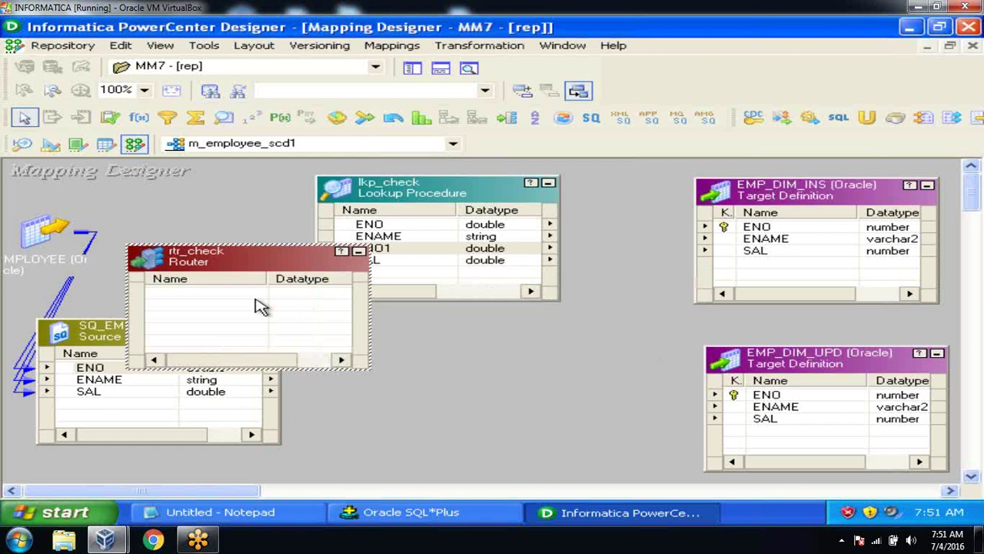
Step: Place rtr_check below lkp_check and select all of SQ_EMPLOYEE's ports
left_click_drag(219, 276, 492, 365)
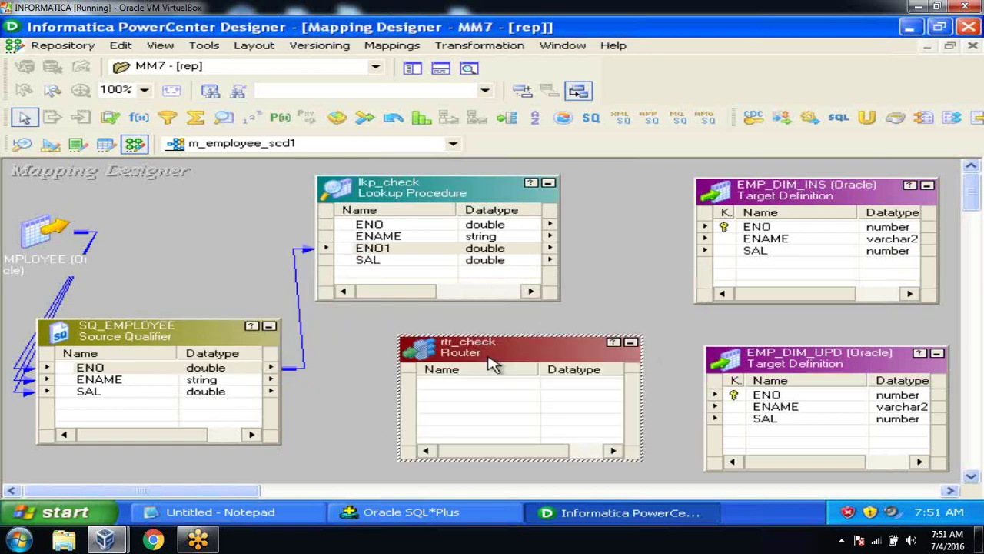
left_click(146, 372)
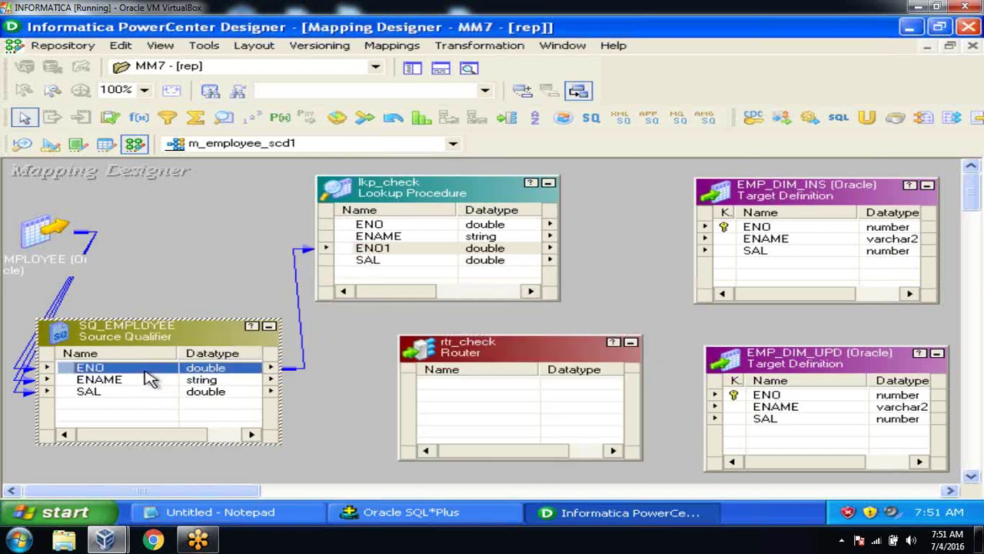
key("ctrl+a")
Step: Link ENO, ENAME, SAL from SQ_EMPLOYEE and the lookup's ENO (as ENO1) into rtr_check
left_click_drag(71, 372, 446, 394)
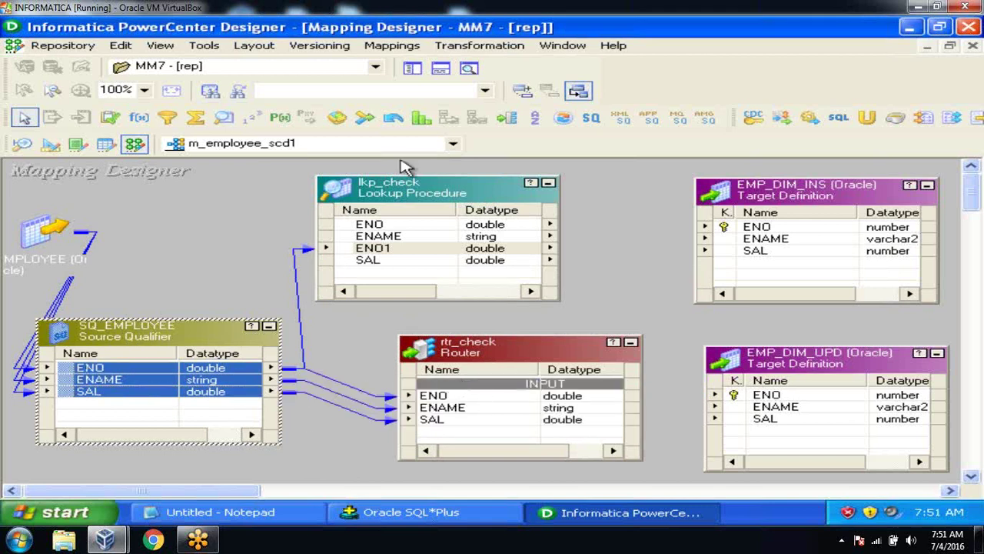
left_click_drag(385, 193, 291, 184)
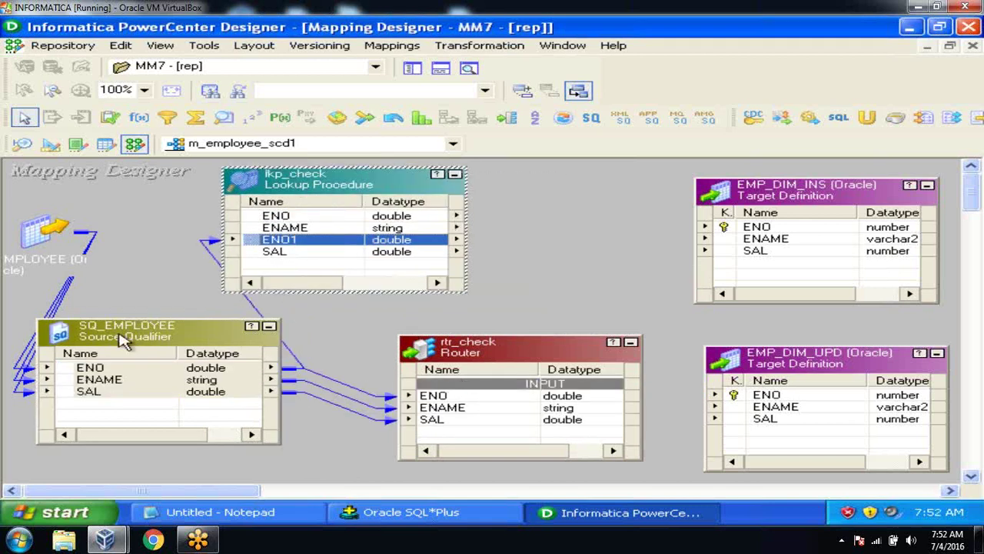
left_click_drag(123, 341, 68, 392)
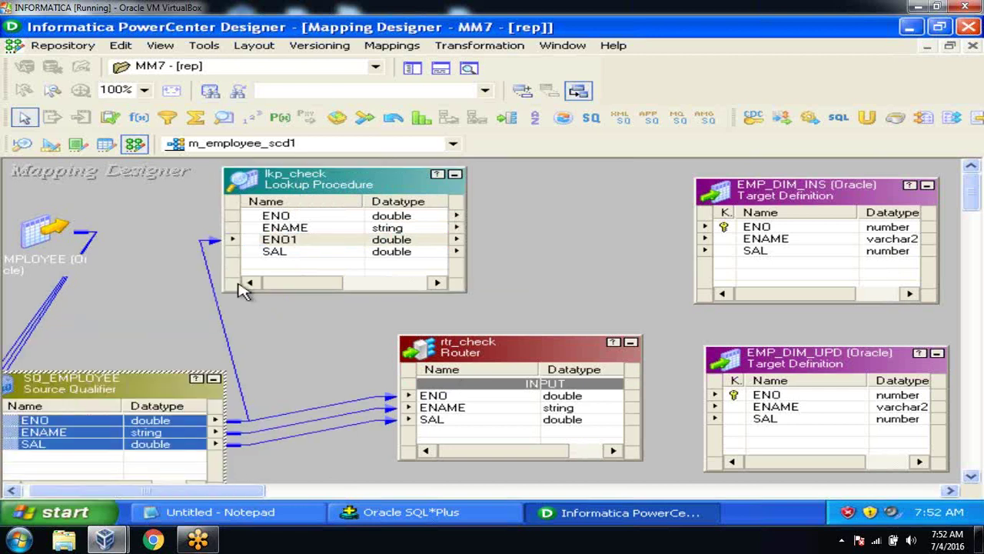
left_click(286, 217)
left_click_drag(255, 219, 445, 436)
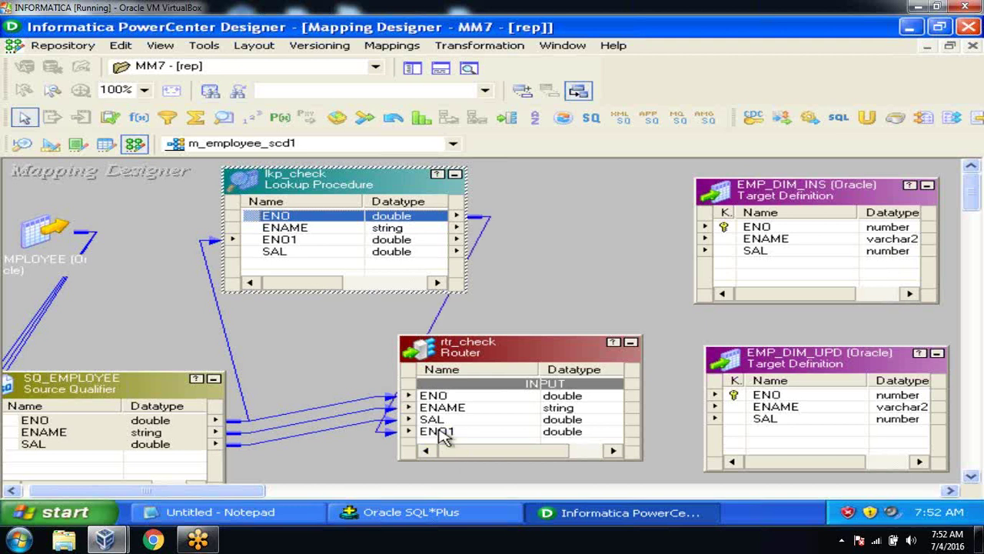
left_click_drag(341, 184, 293, 200)
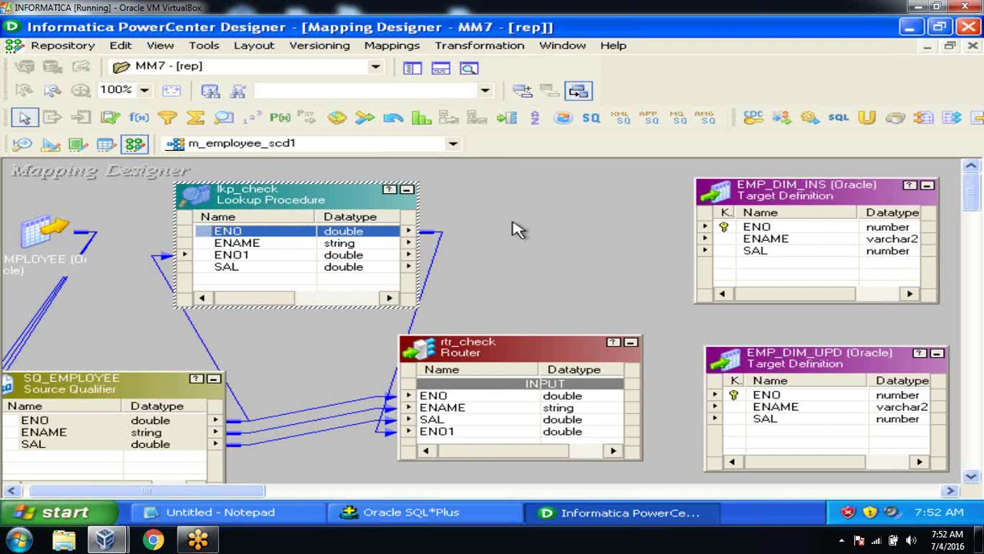
Step: Collapse SQ_EMPLOYEE and lkp_check to icons and rearrange them around rtr_check
left_click(213, 378)
left_click(407, 190)
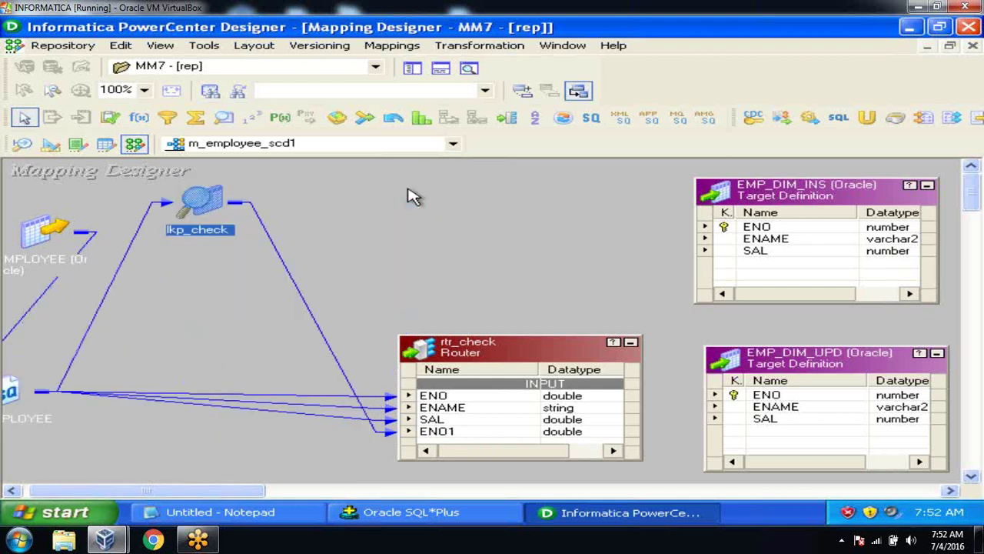
left_click_drag(200, 206, 112, 337)
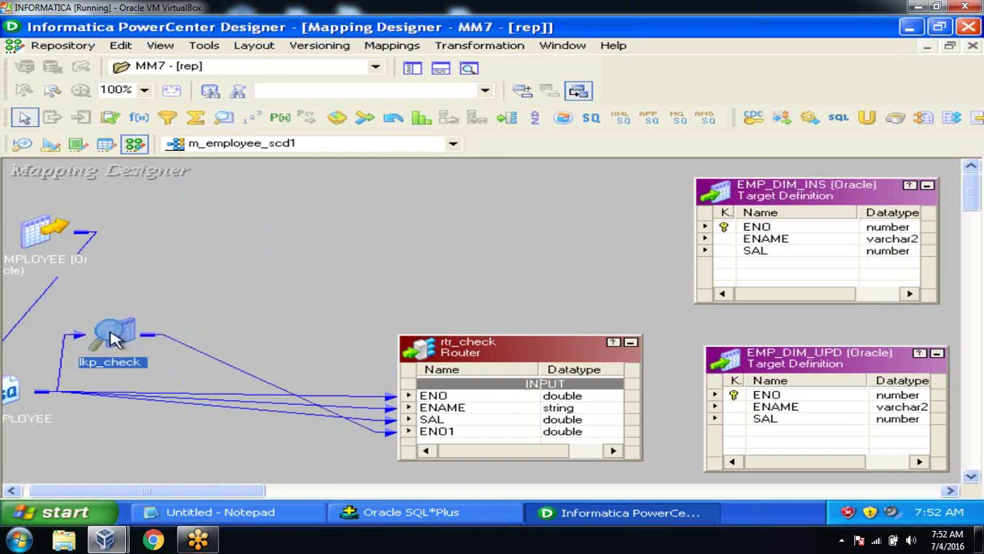
left_click_drag(476, 358, 336, 223)
Step: Expand lkp_check beside rtr_check and compare the lookup's ENO with the router's ENO and ENO1
left_click_drag(114, 332, 143, 235)
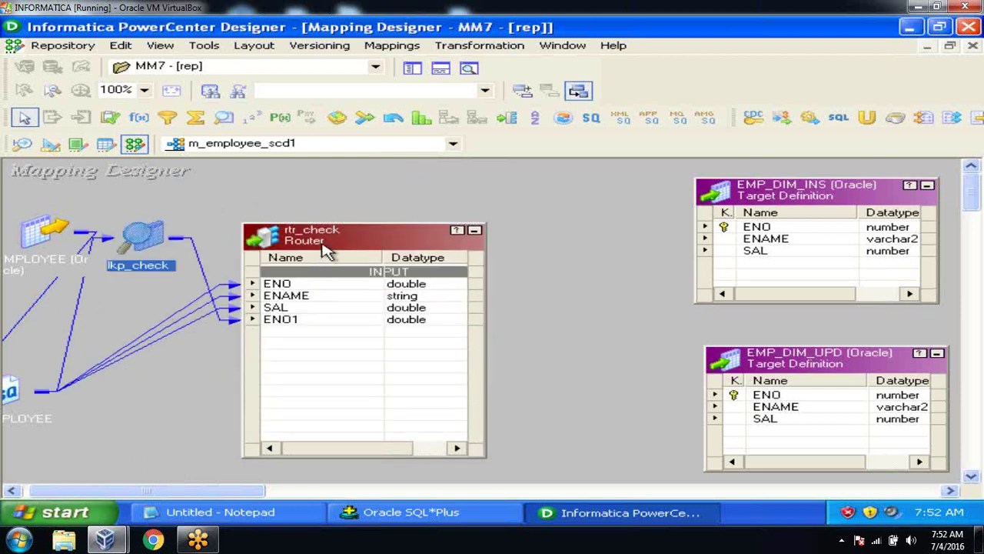
left_click_drag(325, 249, 514, 299)
double_click(146, 238)
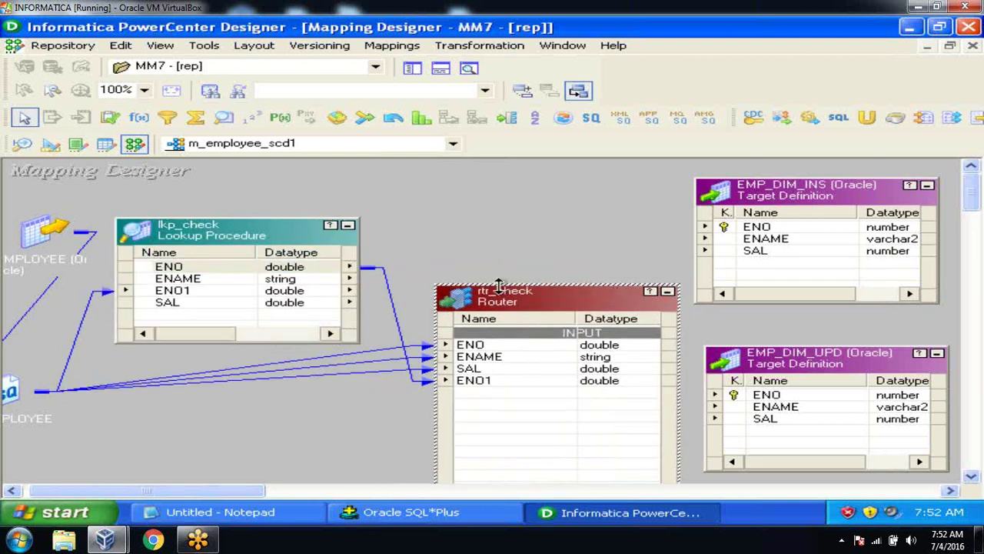
left_click(236, 267)
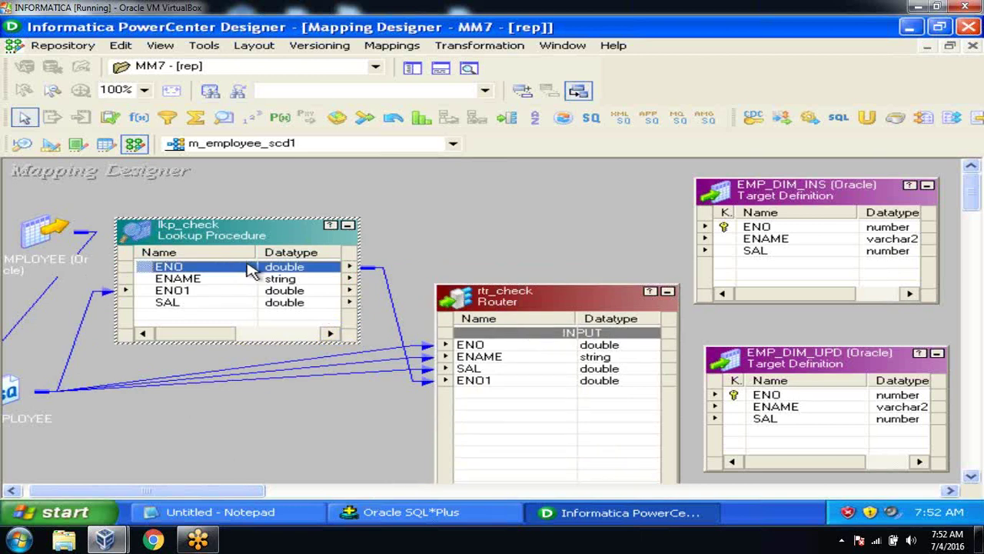
left_click(484, 348)
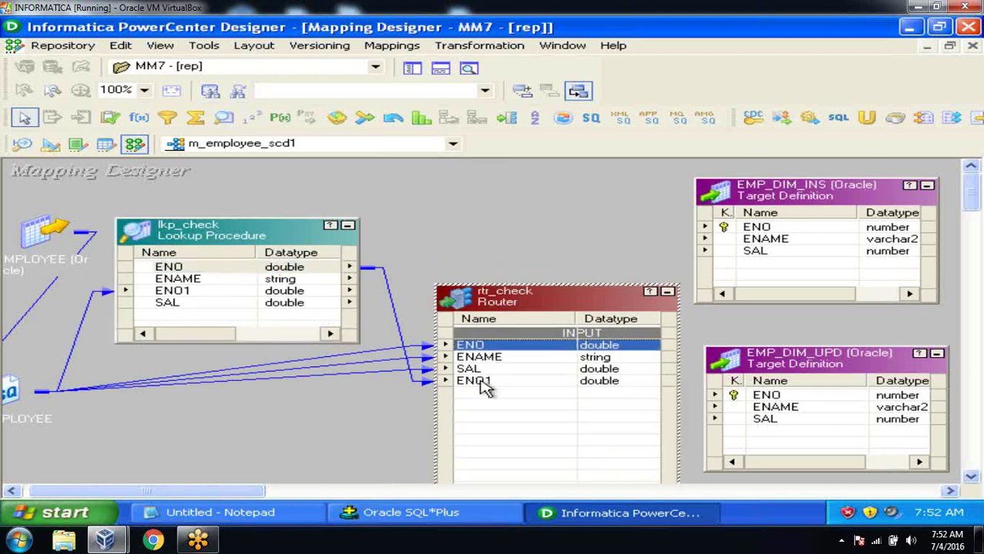
left_click(483, 384)
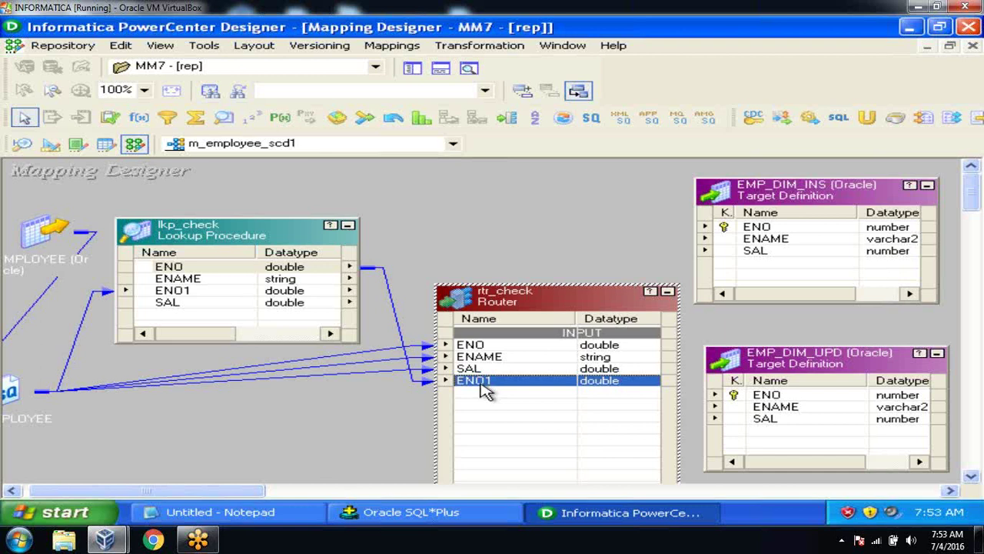
Step: Move rtr_check beside the lookup and inspect lkp_check's ENO and ENO1 ports
left_click_drag(486, 391, 217, 300)
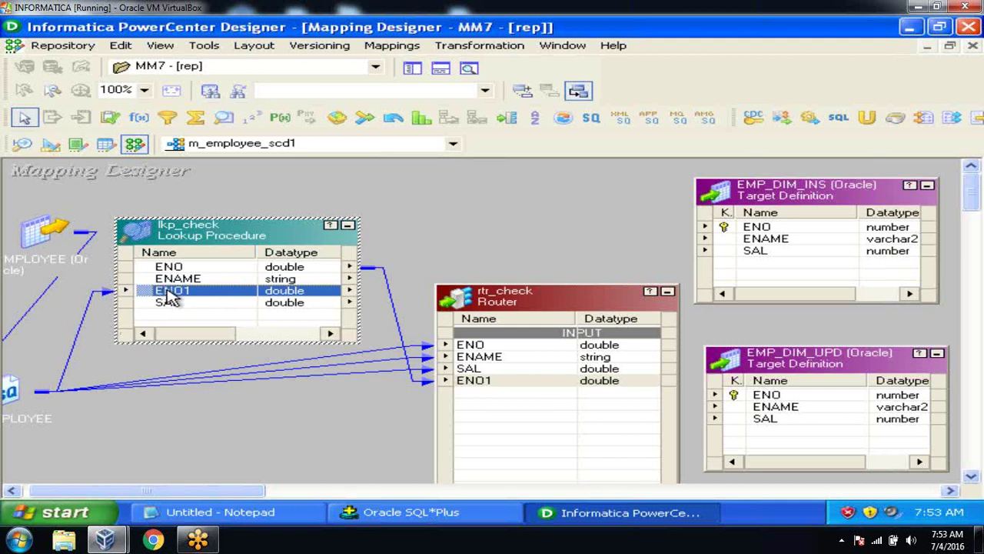
left_click(201, 267)
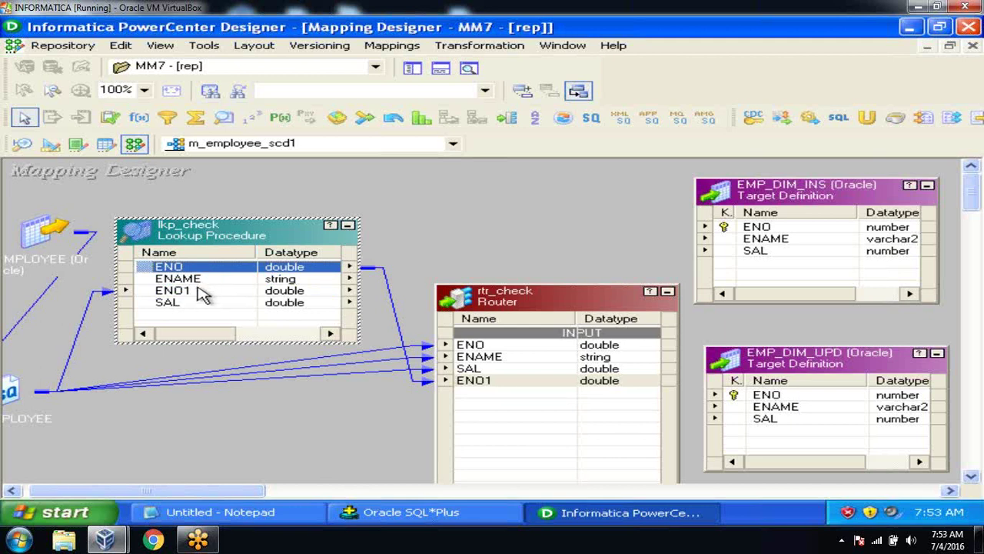
left_click(200, 292)
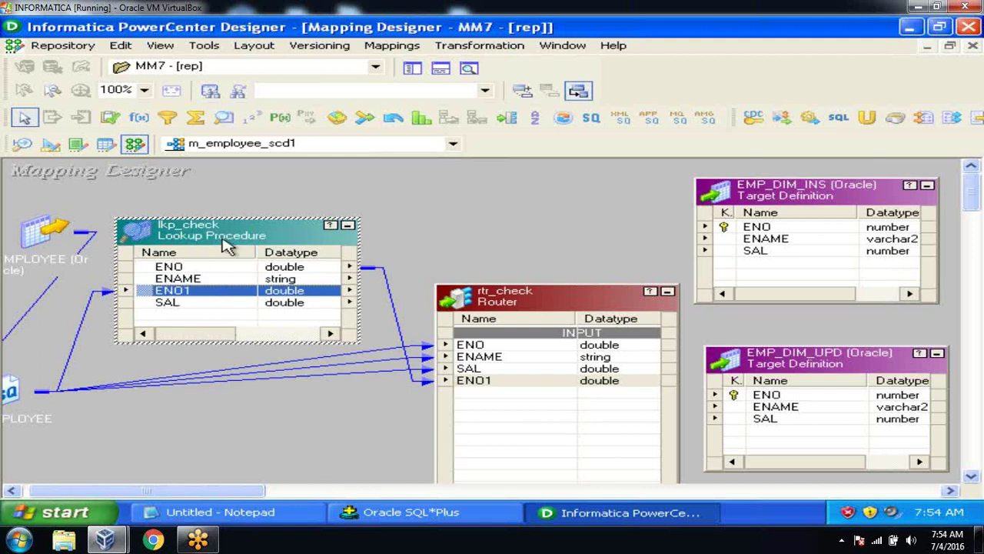
left_click(221, 267)
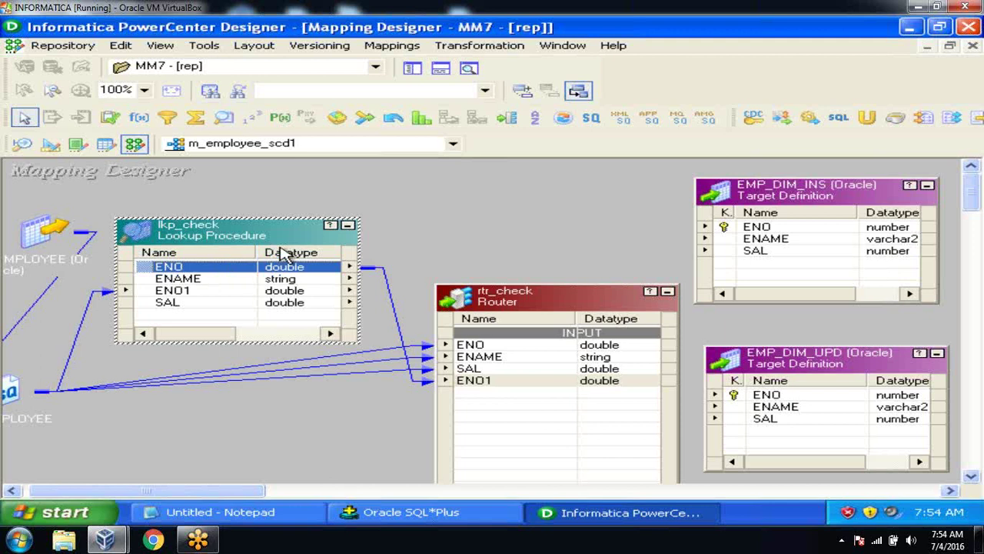
Step: Collapse lkp_check to an icon, shift rtr_check up-left and the lookup icon down
left_click(348, 226)
left_click_drag(507, 293, 386, 244)
left_click_drag(143, 238, 139, 302)
Step: Add INSERT and UPDATE groups to rtr_check and open the INSERT filter for editing
double_click(419, 246)
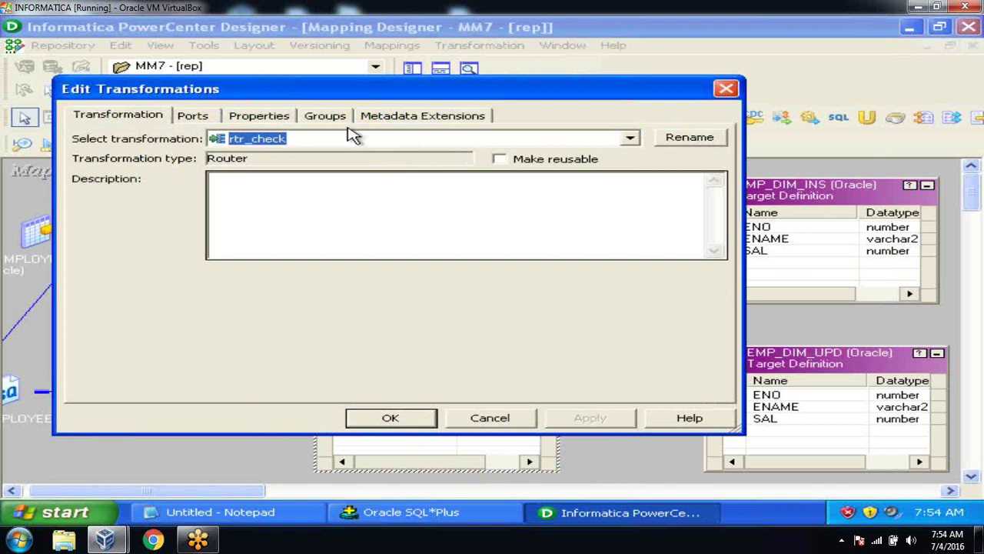
left_click(343, 125)
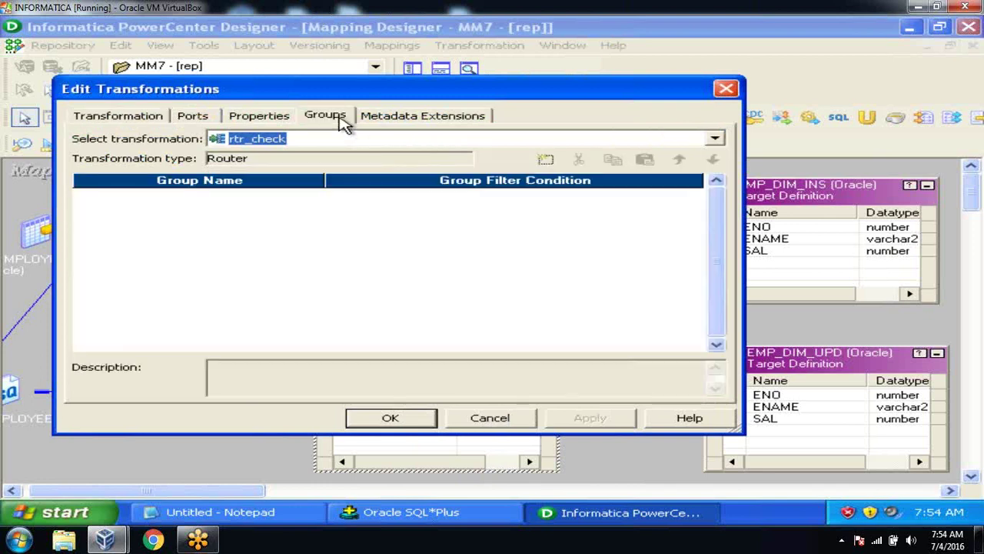
left_click(545, 160)
left_click(545, 159)
left_click(307, 199)
type("INSERT")
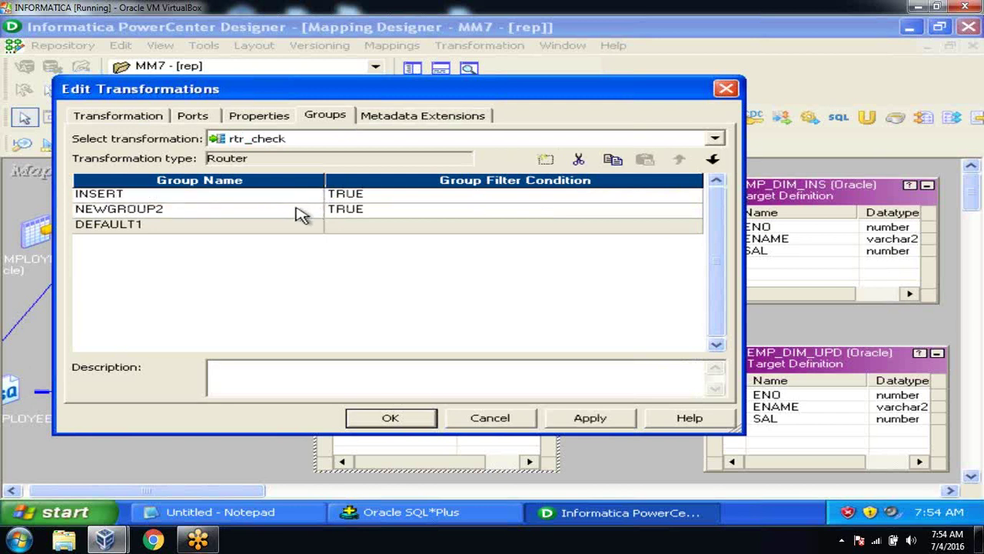
left_click(301, 213)
type("UPDATE")
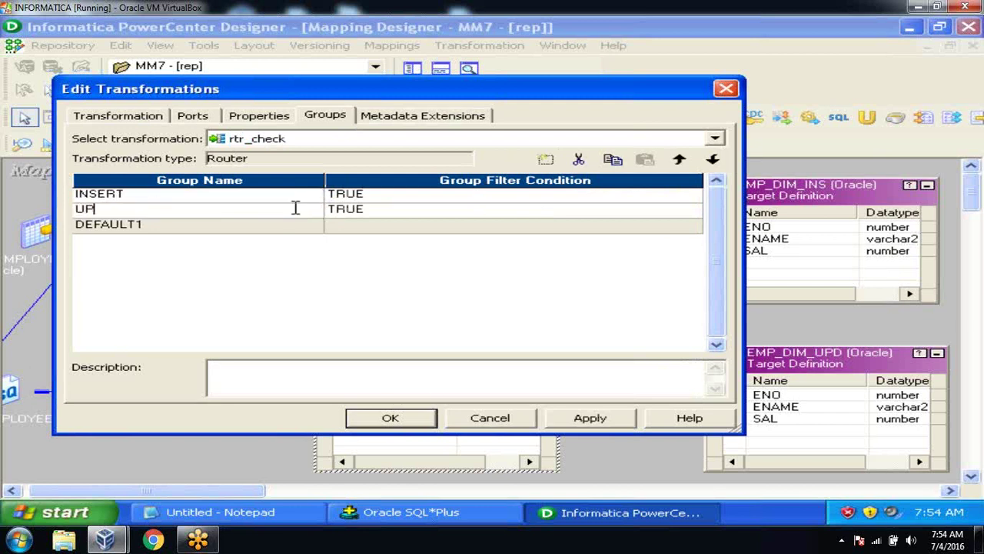
left_click(501, 199)
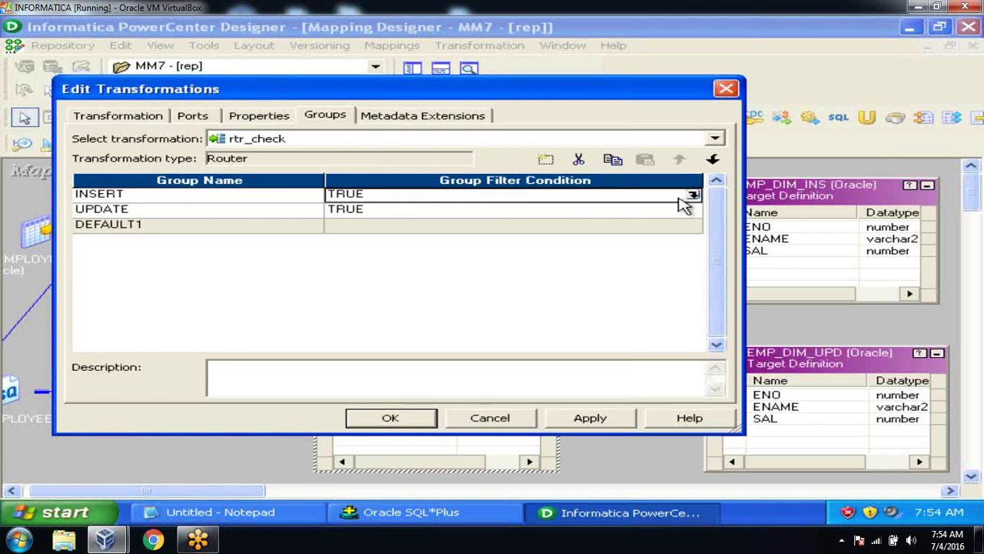
left_click(695, 197)
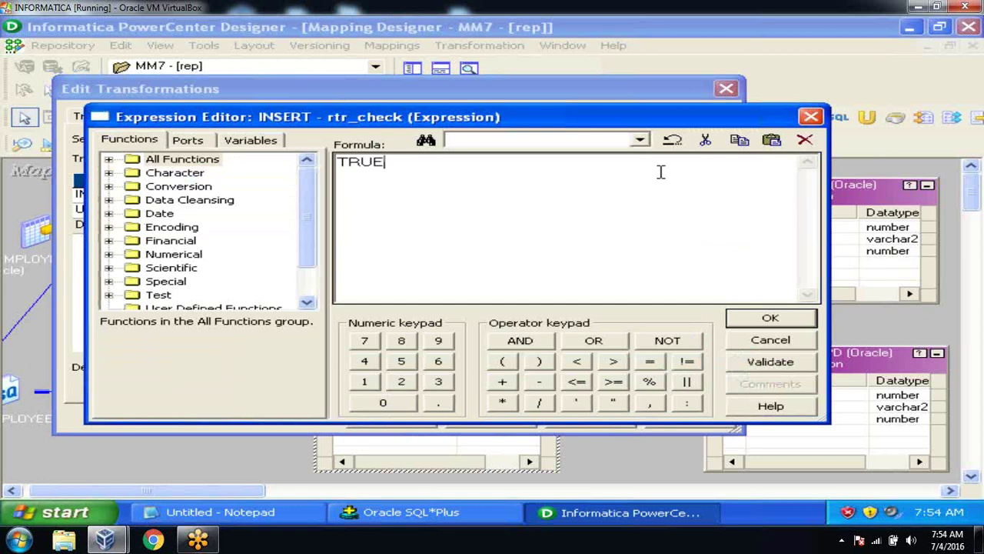
Step: Set the INSERT group filter to ISNULL(ENO1) and validate it
key("BackSpace")
key("BackSpace")
key("BackSpace")
key("BackSpace")
type("ISN")
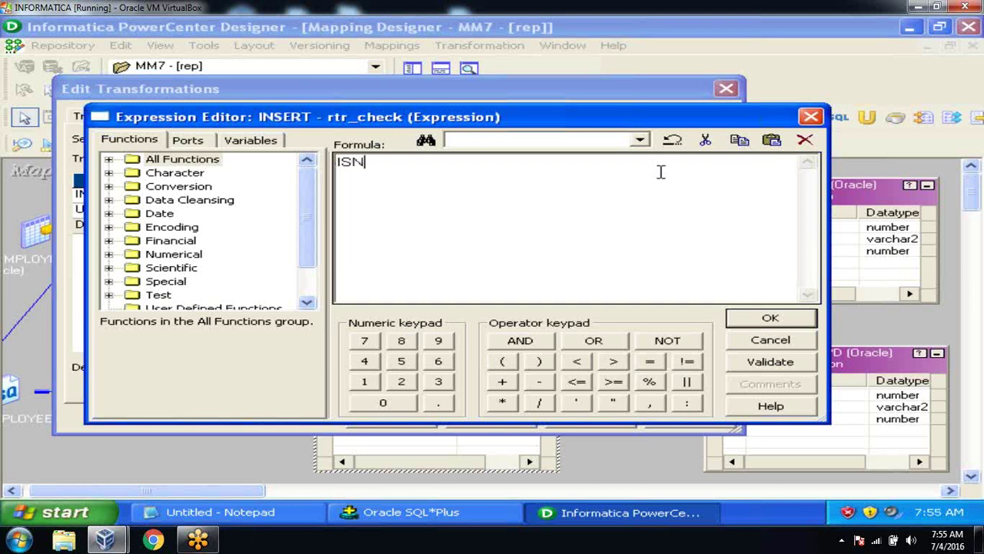
type("ULL(")
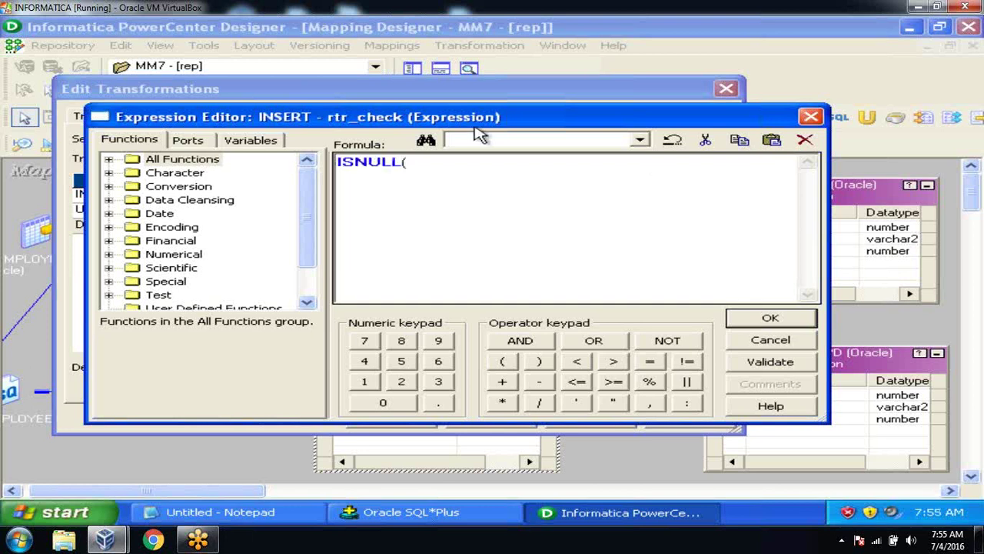
left_click(197, 143)
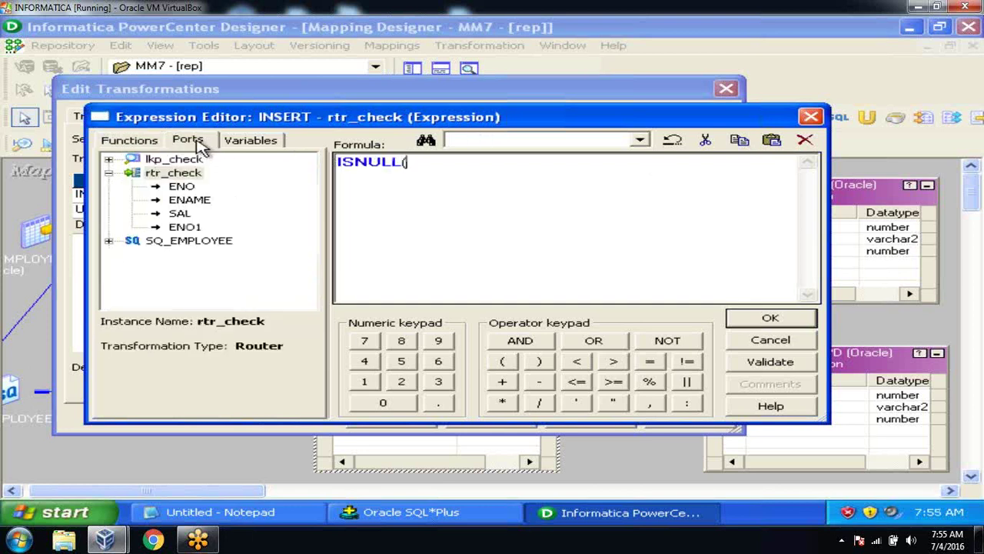
double_click(191, 228)
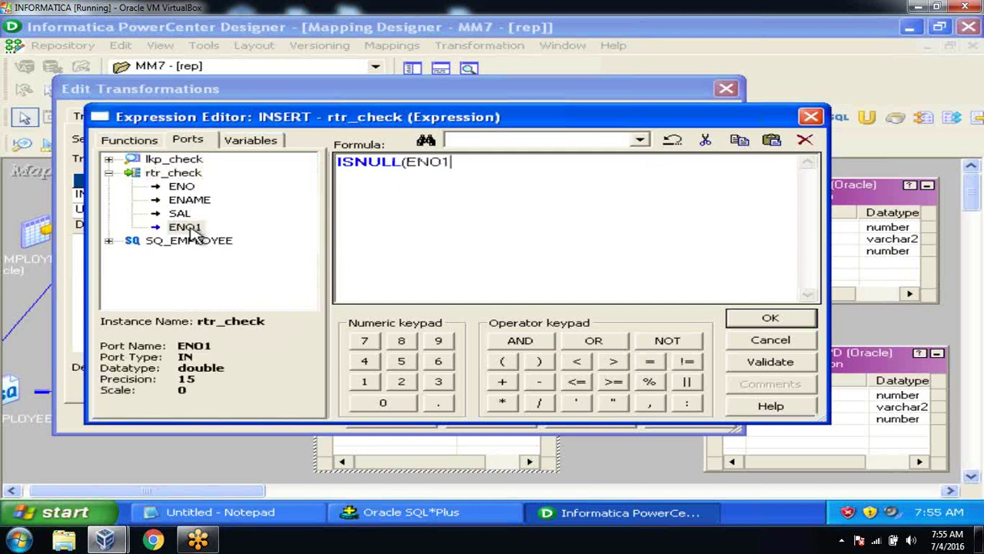
type(")")
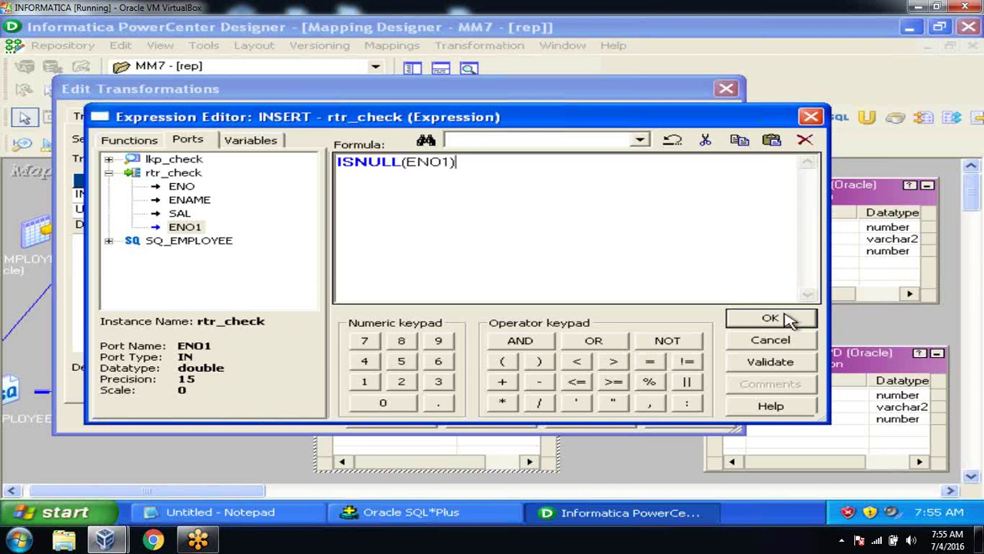
left_click(757, 374)
left_click(480, 286)
left_click(771, 321)
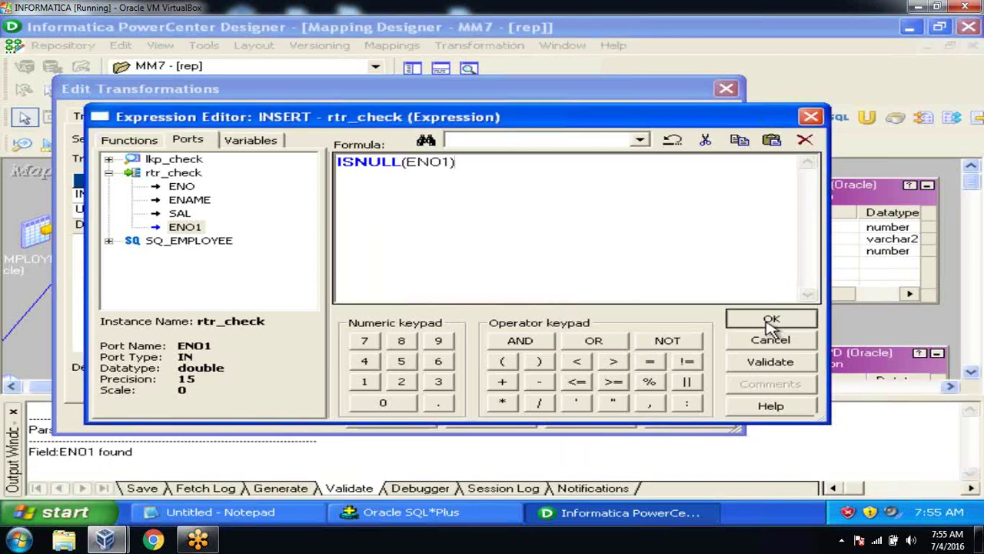
Step: Set the UPDATE group filter to NOT ISNULL(ENO1), validate it, and apply the router changes
left_click(694, 211)
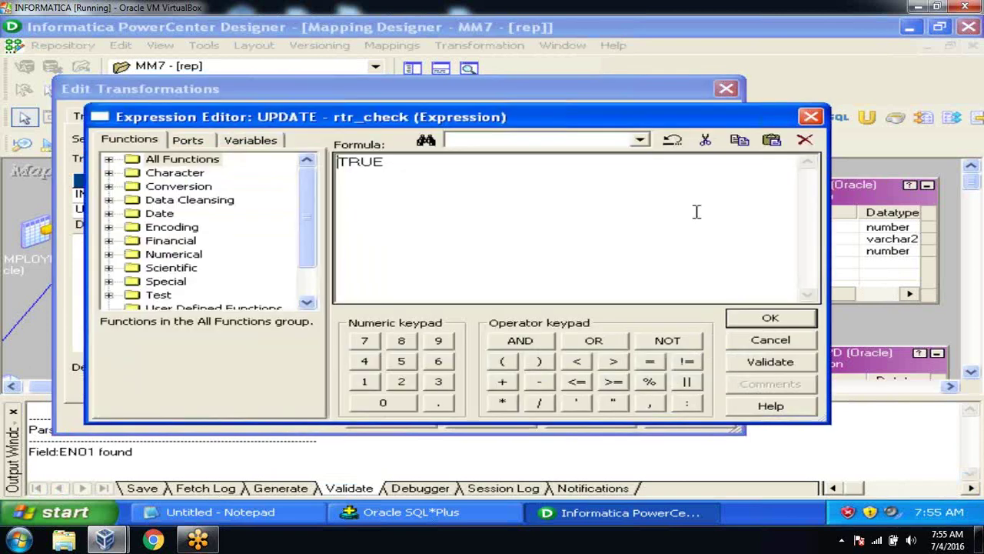
key("BackSpace")
key("BackSpace")
key("BackSpace")
key("BackSpace")
type("not")
key("BackSpace")
key("BackSpace")
key("BackSpace")
type("NO T")
key("BackSpace")
key("BackSpace")
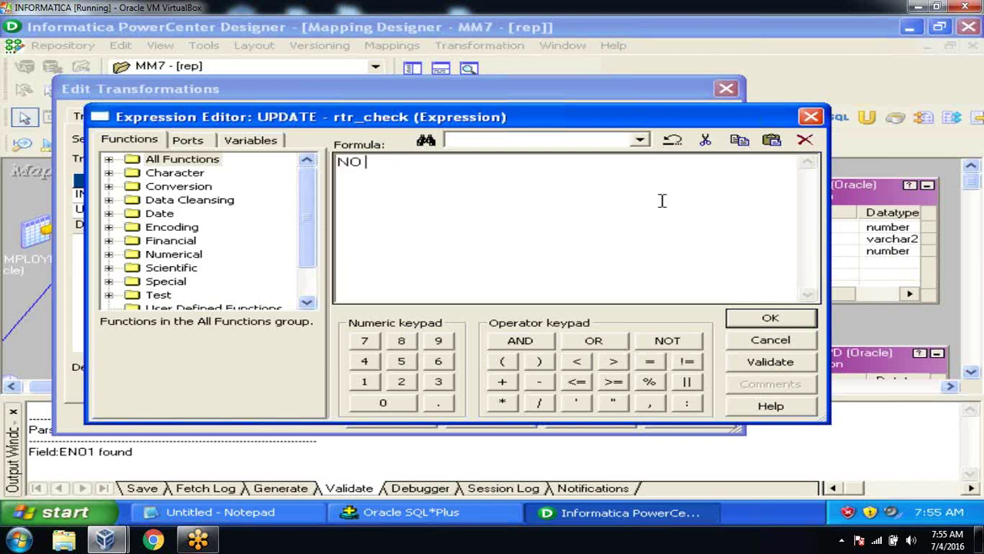
type("T ISNULL(")
left_click(187, 140)
double_click(192, 226)
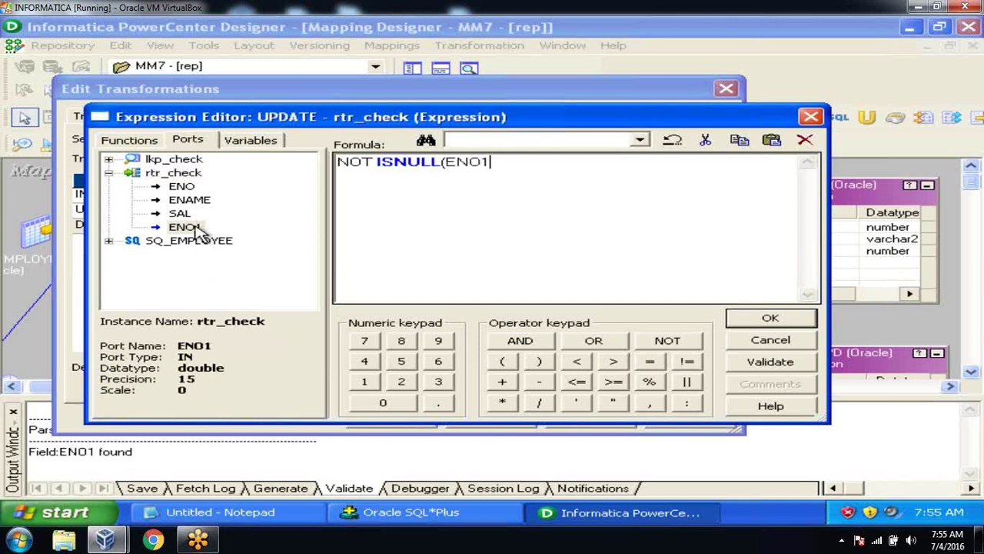
type(")")
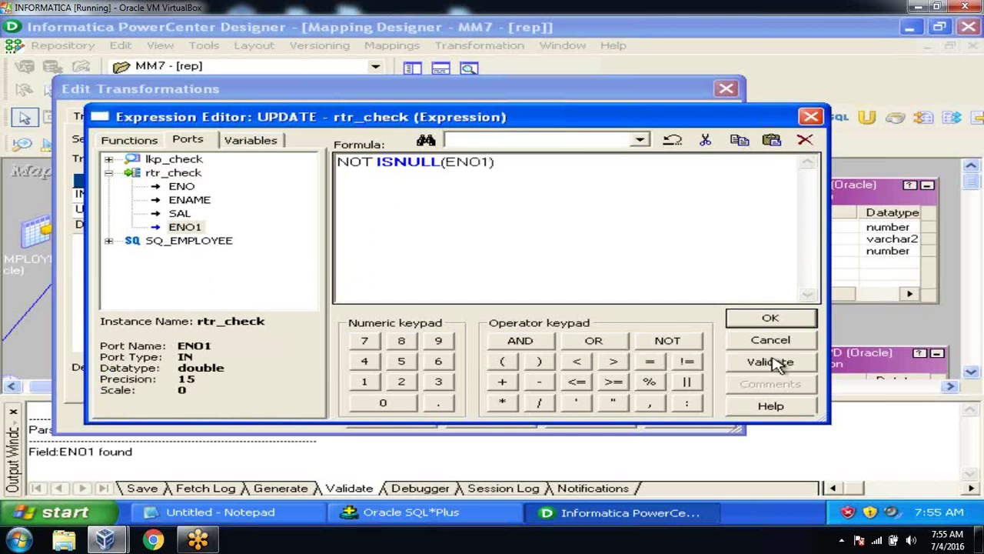
left_click(779, 363)
left_click(496, 294)
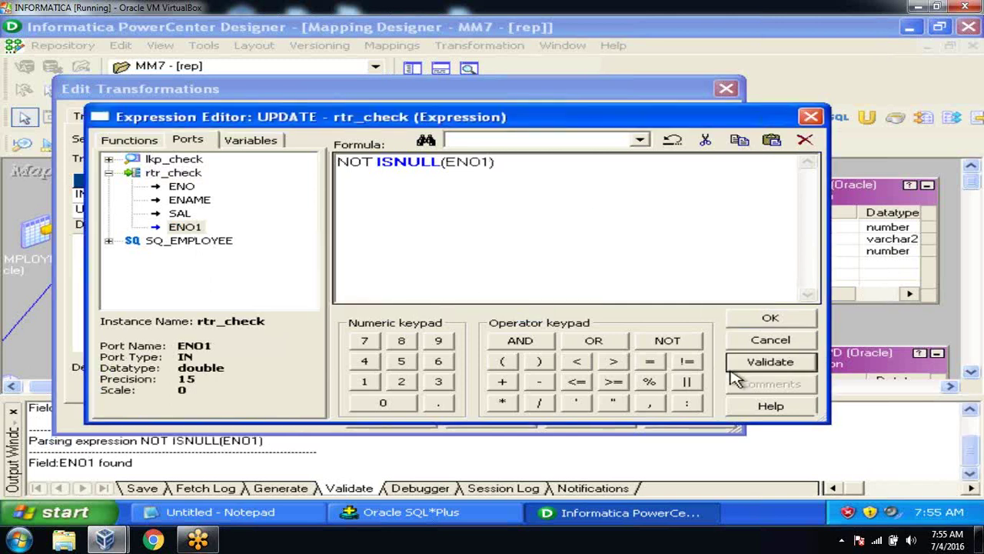
left_click(769, 320)
left_click(592, 419)
left_click(391, 417)
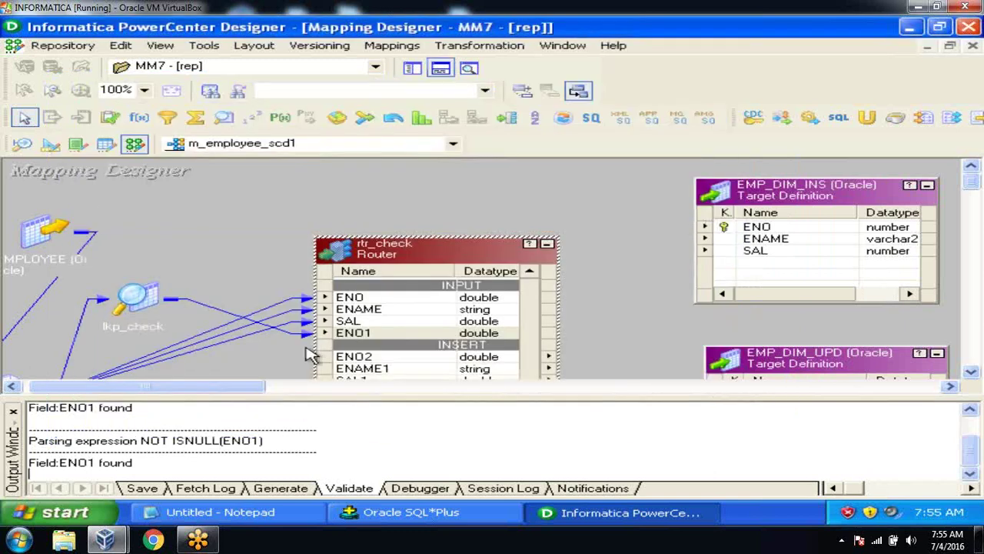
Step: Rename rtr_check's ENO1 port to lkp_ENO and apply the change
left_click(12, 412)
double_click(373, 338)
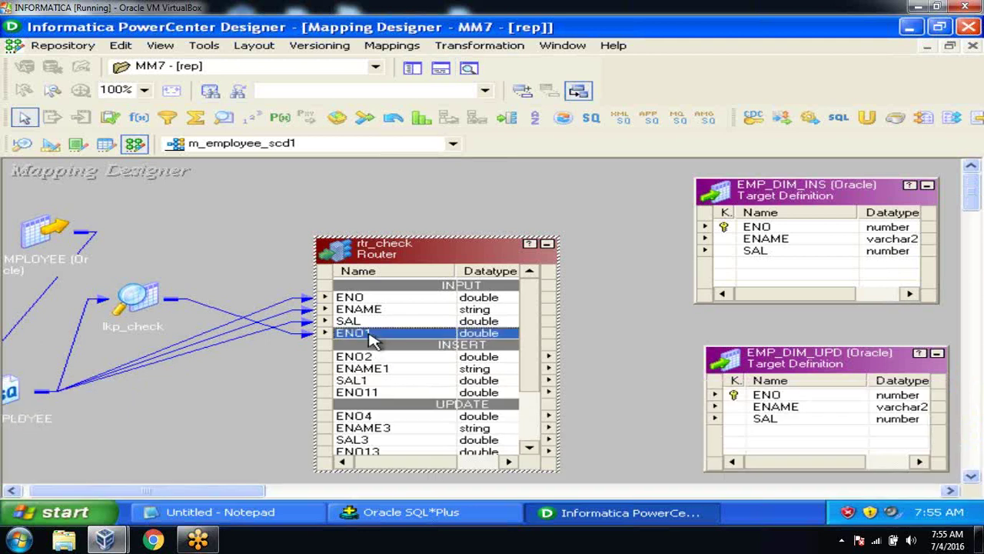
left_click(194, 257)
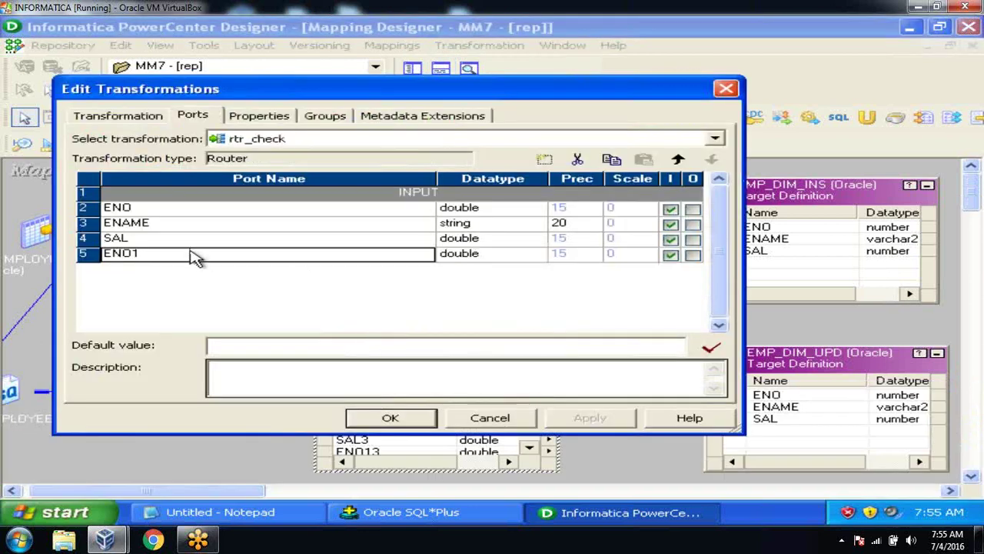
type("LK")
key("BackSpace")
key("BackSpace")
type("lkp_eno")
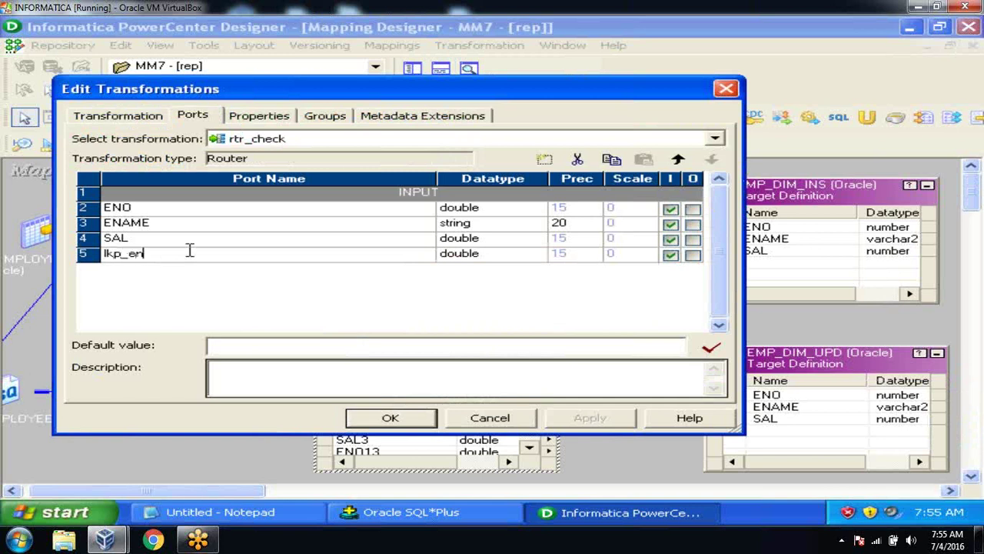
key("BackSpace")
key("BackSpace")
key("BackSpace")
key("BackSpace")
type("_ENO")
left_click(192, 243)
left_click(589, 417)
Step: Check that the group filters now reference lkp_ENO, confirm the router, and hide the output log
left_click(329, 119)
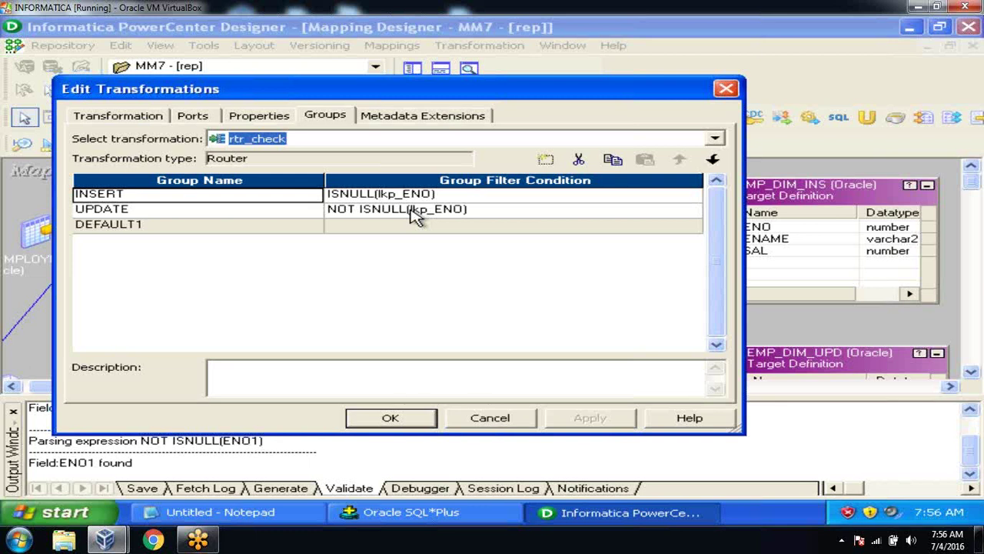
left_click(194, 117)
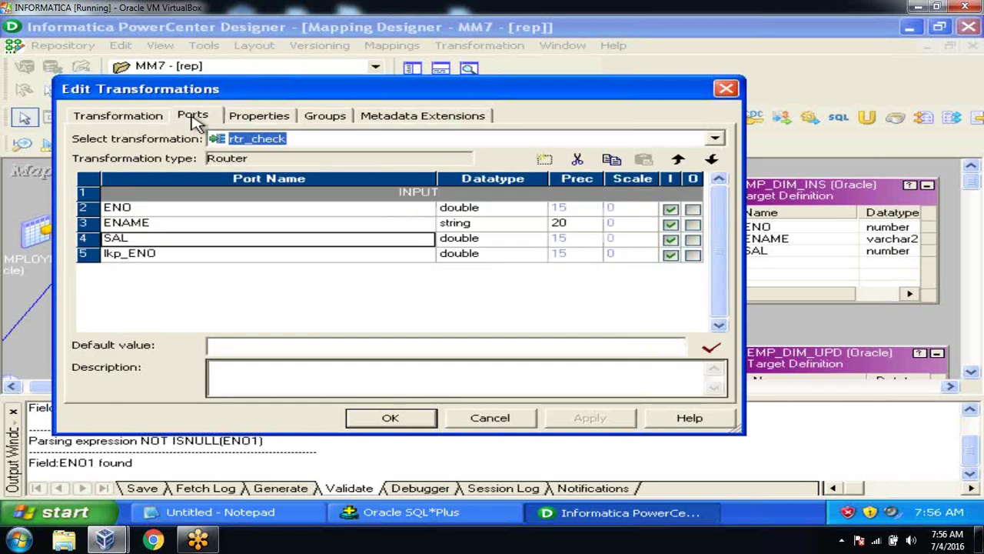
left_click(228, 256)
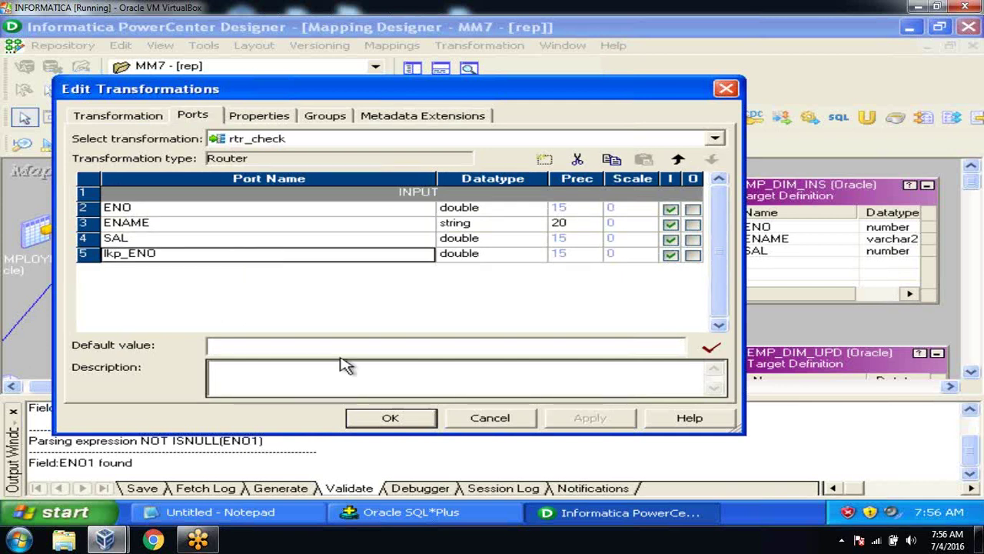
left_click(377, 418)
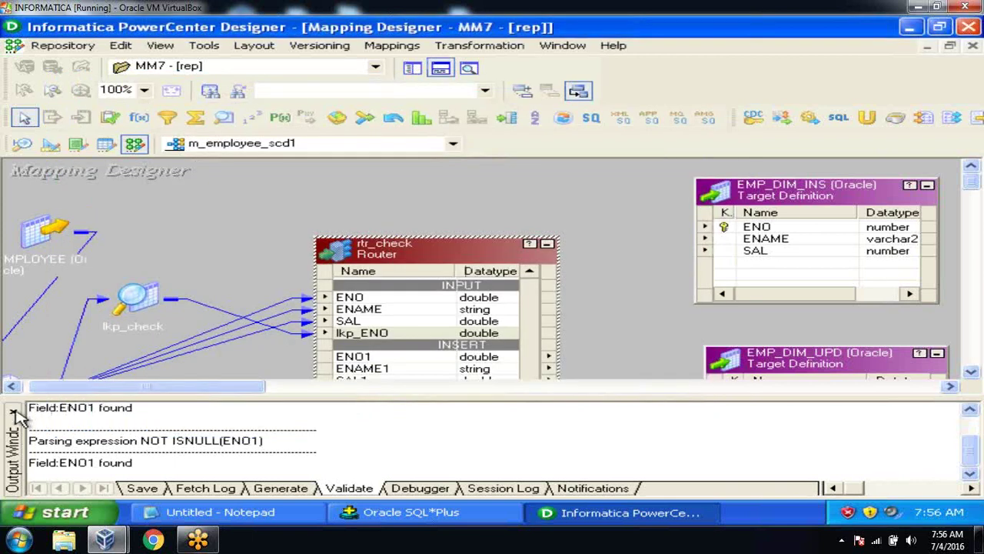
left_click(15, 409)
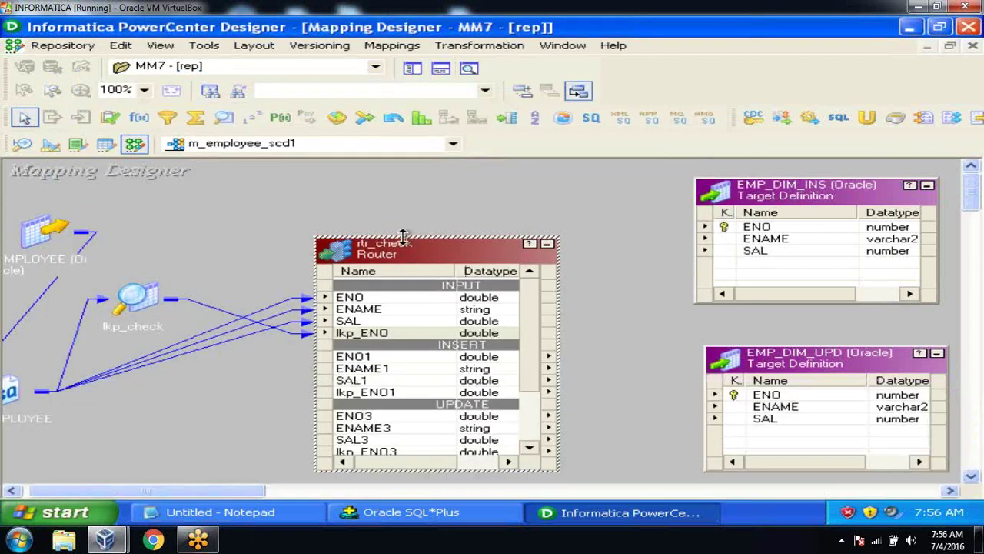
Step: Link INSERT group ports ENO1, ENAME1, SAL1 to EMP_DIM_INS's ENO, ENAME and SAL
left_click_drag(403, 237, 394, 160)
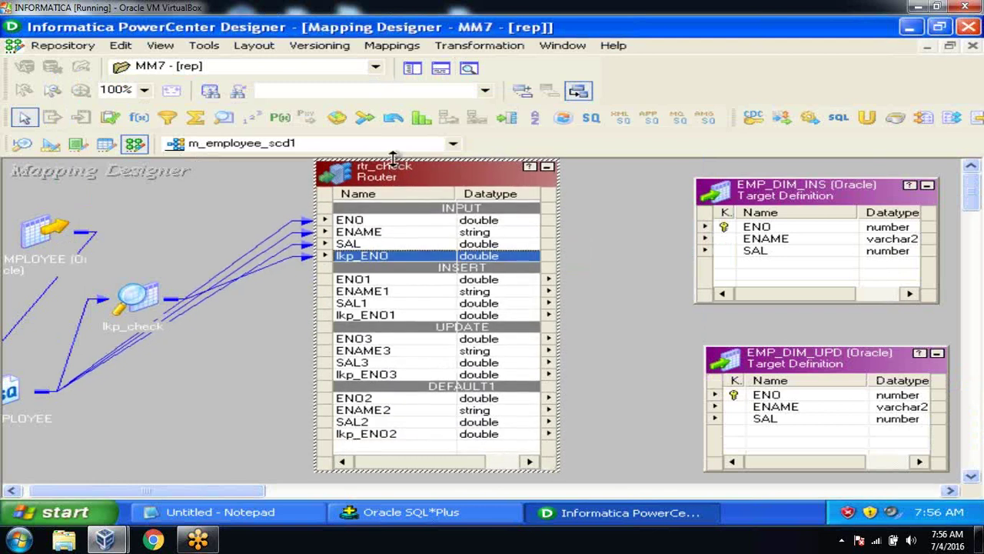
left_click(431, 293)
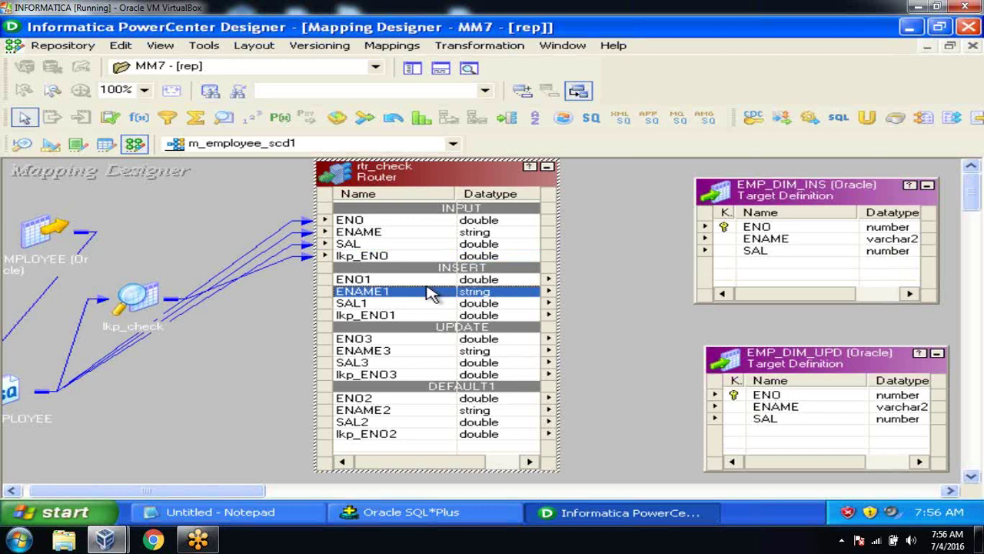
key("Up")
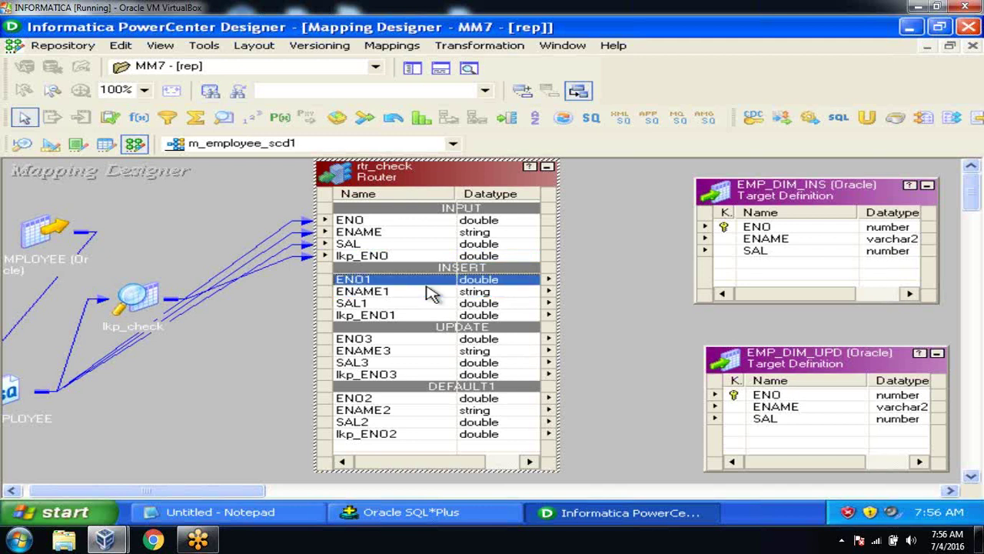
key("Down")
key("Down")
key("Up")
key("Up")
key("shift+Down")
key("shift+Down")
left_click_drag(519, 286, 726, 227)
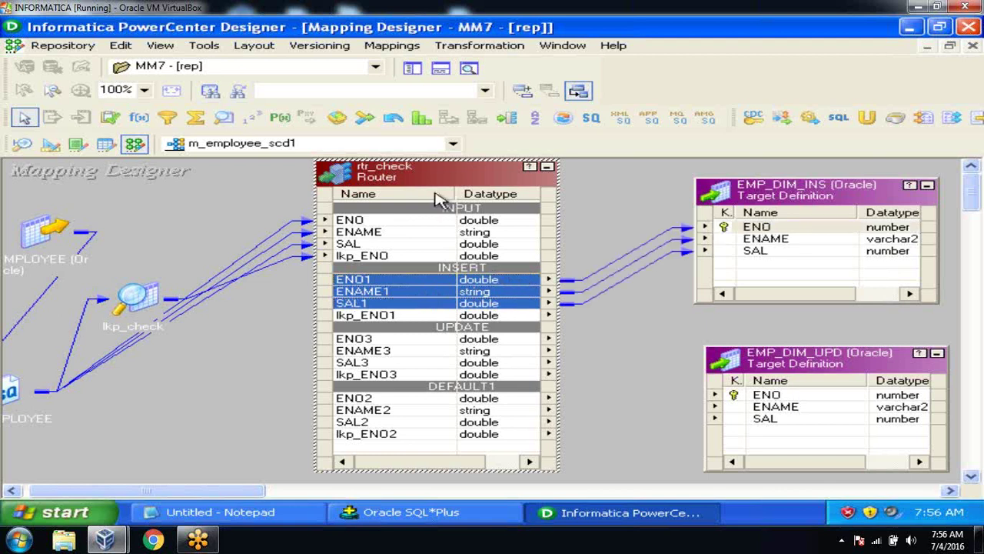
Step: Shift the router further left on the canvas and clear the port selection
left_click_drag(433, 185, 356, 198)
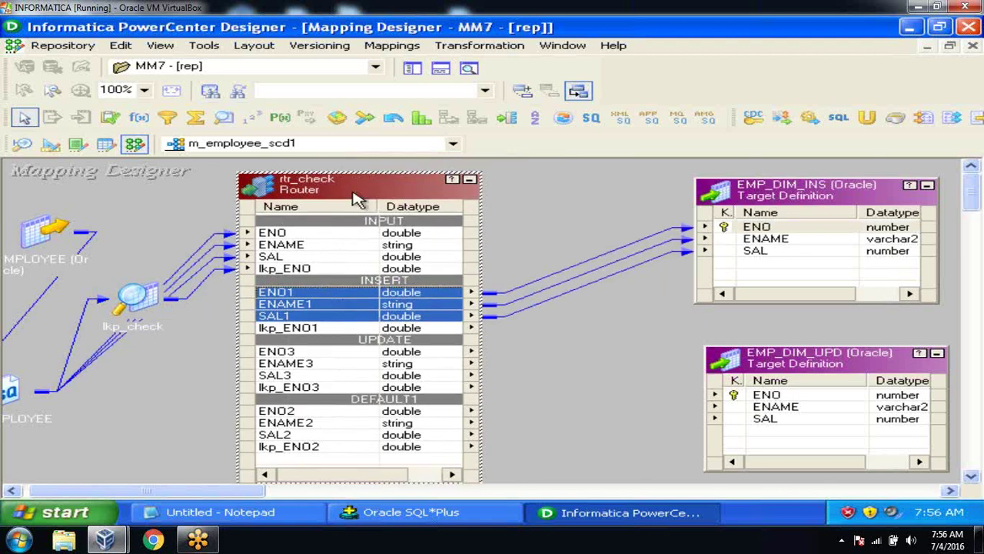
left_click(580, 385)
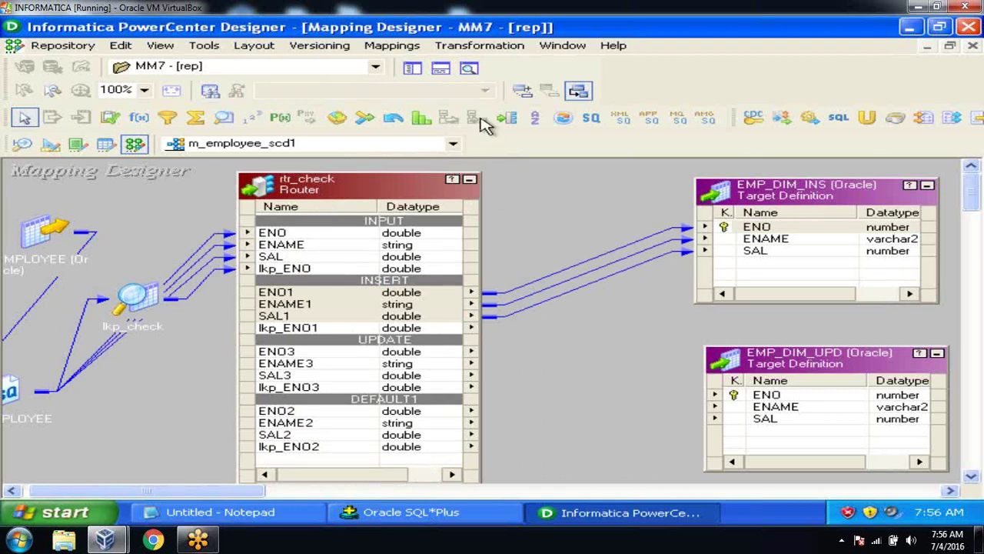
left_click(489, 51)
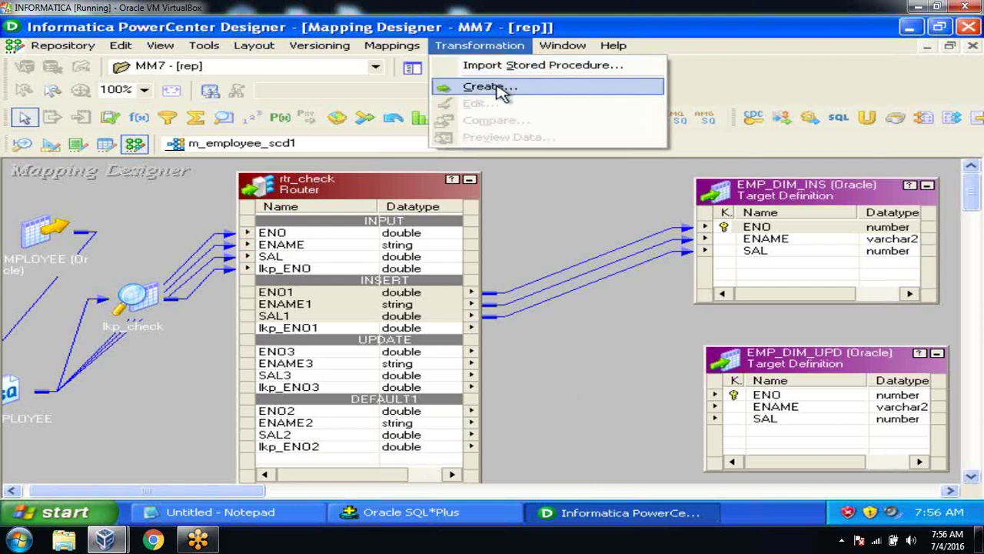
Step: Create an Update Strategy named upd_update and place it beside EMP_DIM_UPD
left_click(489, 86)
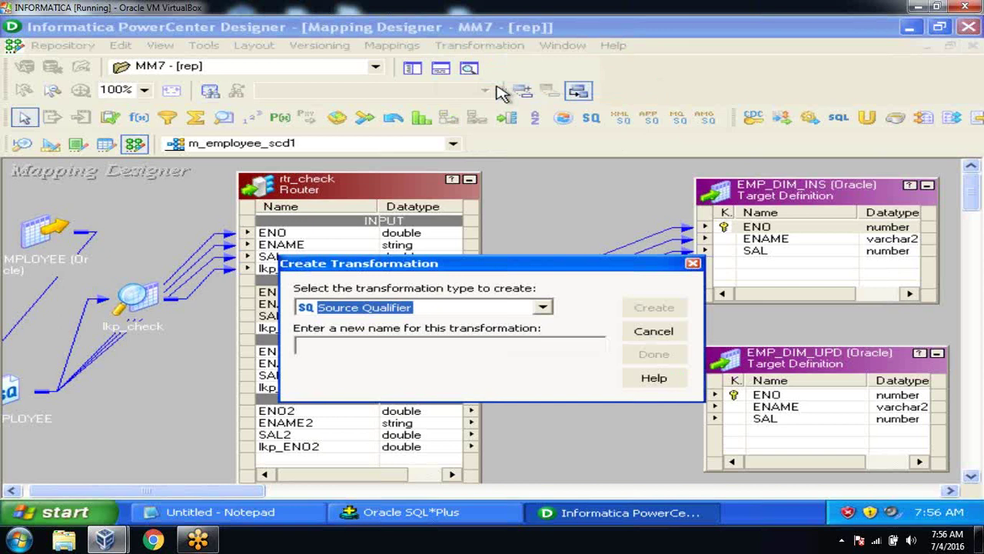
left_click(543, 307)
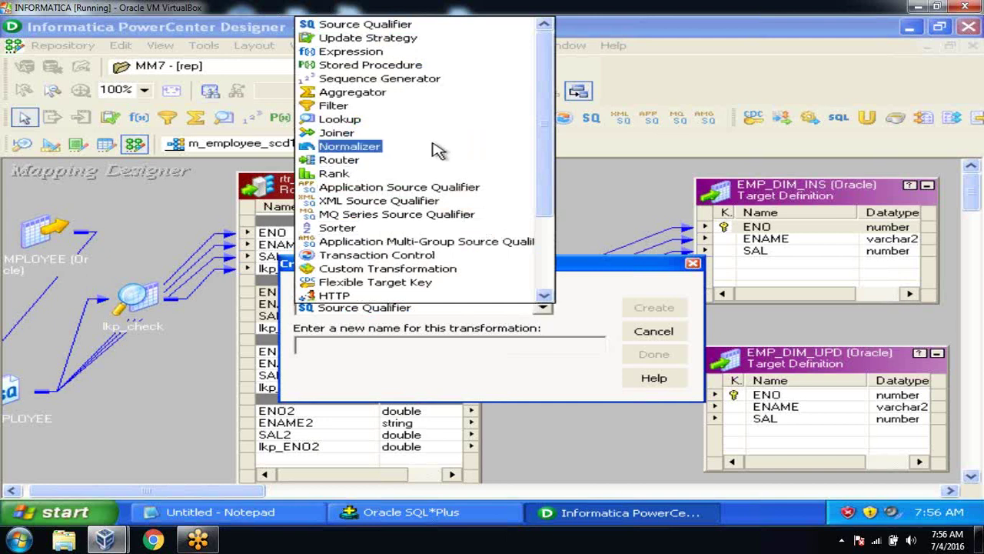
left_click(373, 38)
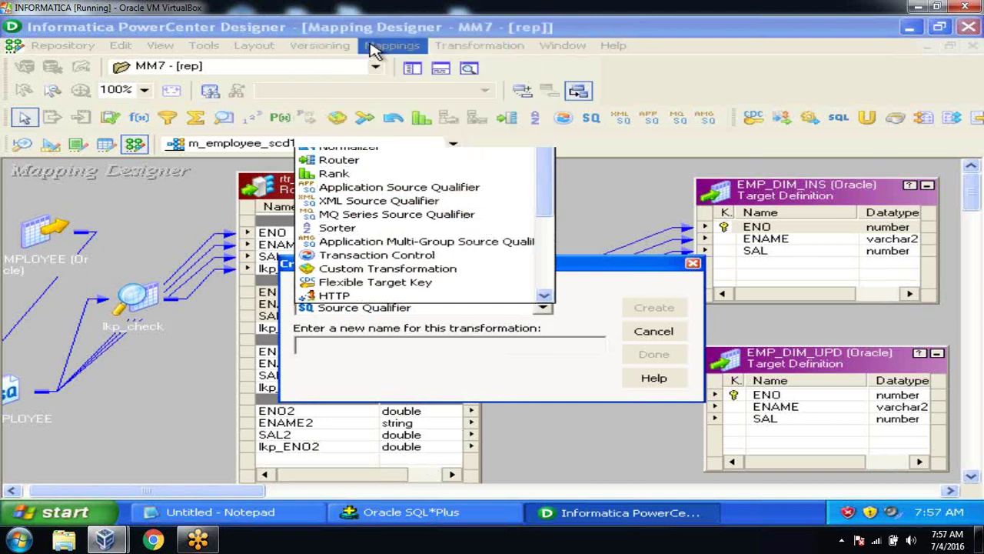
left_click(390, 342)
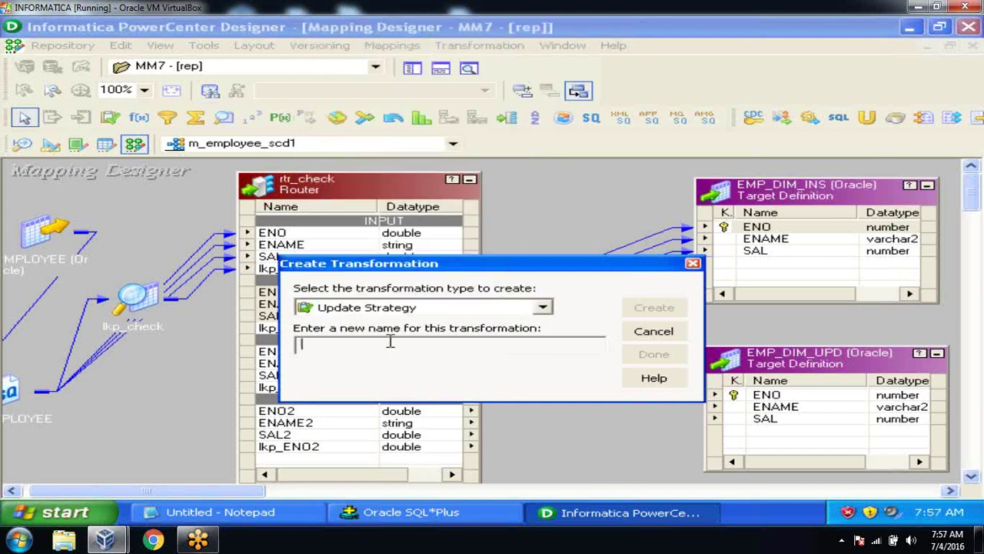
type("upd_chec")
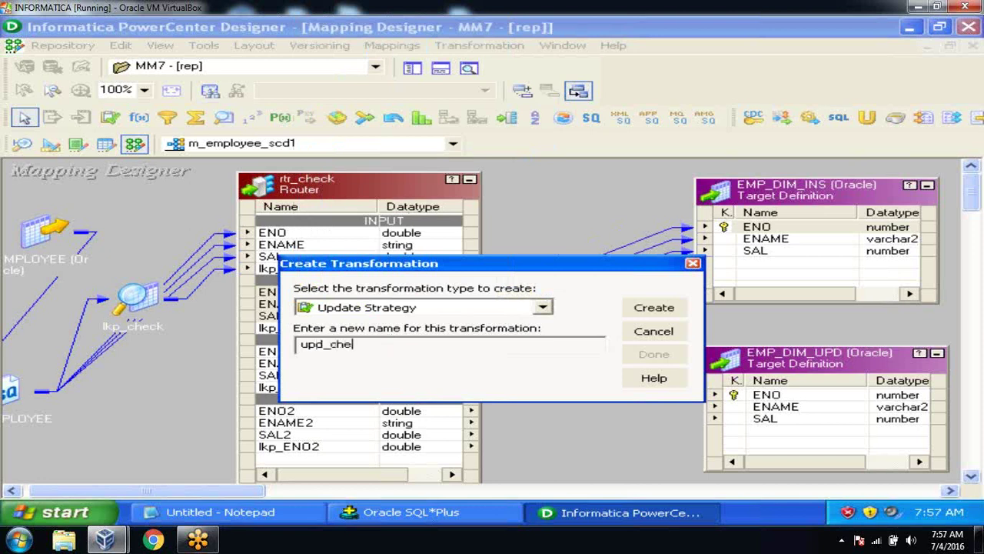
key("BackSpace")
key("BackSpace")
key("BackSpace")
key("BackSpace")
key("BackSpace")
type("_update")
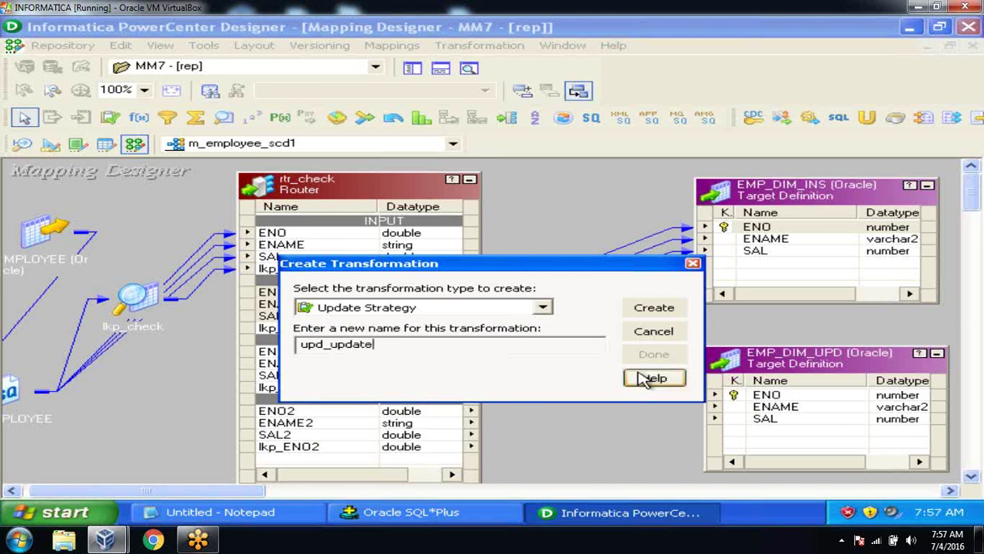
left_click(637, 305)
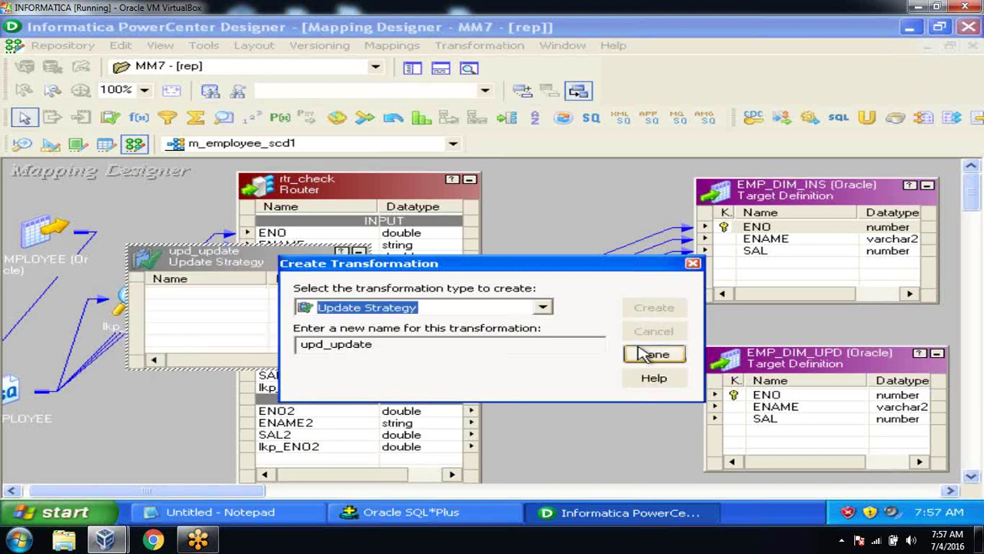
left_click(655, 354)
left_click_drag(212, 257, 533, 352)
left_click_drag(303, 191, 158, 201)
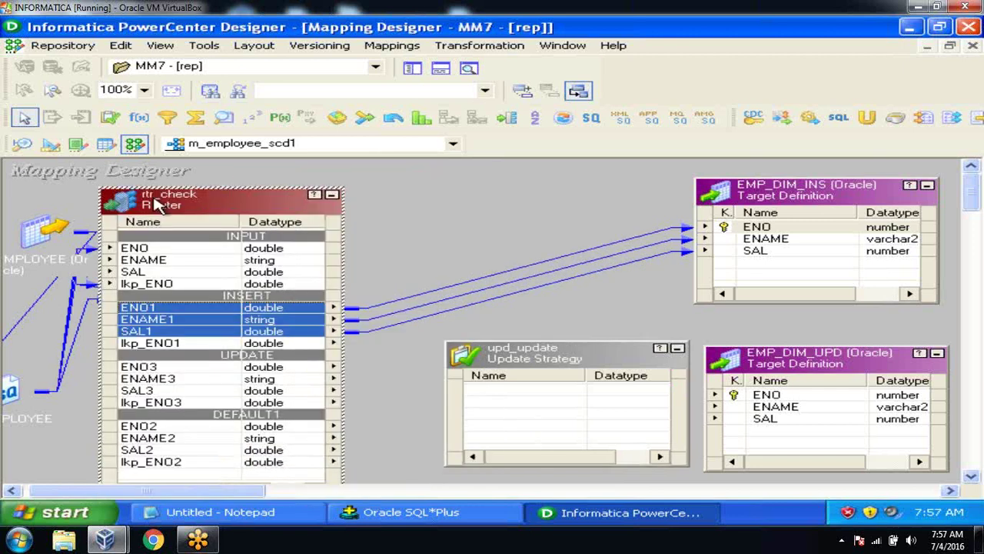
Step: Link the UPDATE group's ENO3, ENAME3 and SAL3 ports into upd_update
left_click(159, 369)
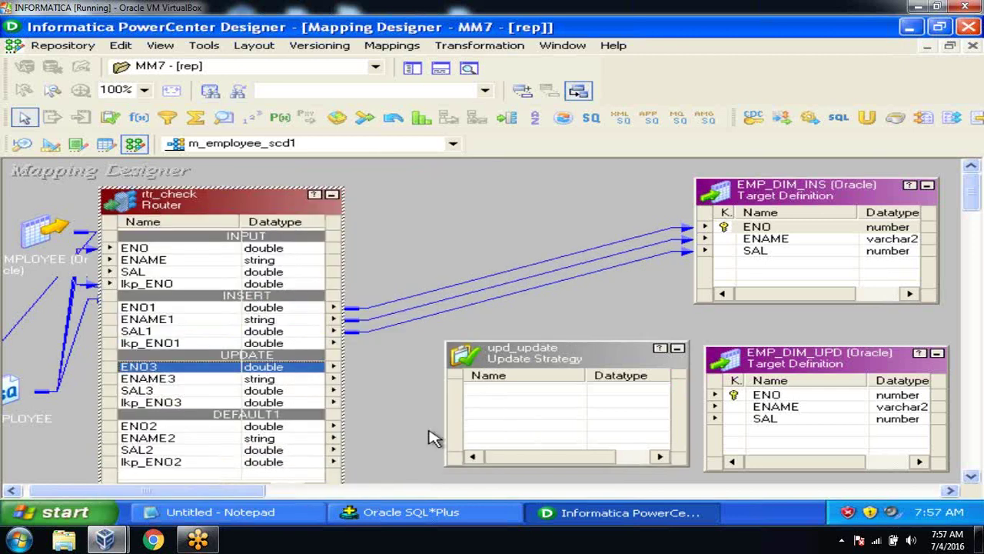
left_click(507, 360)
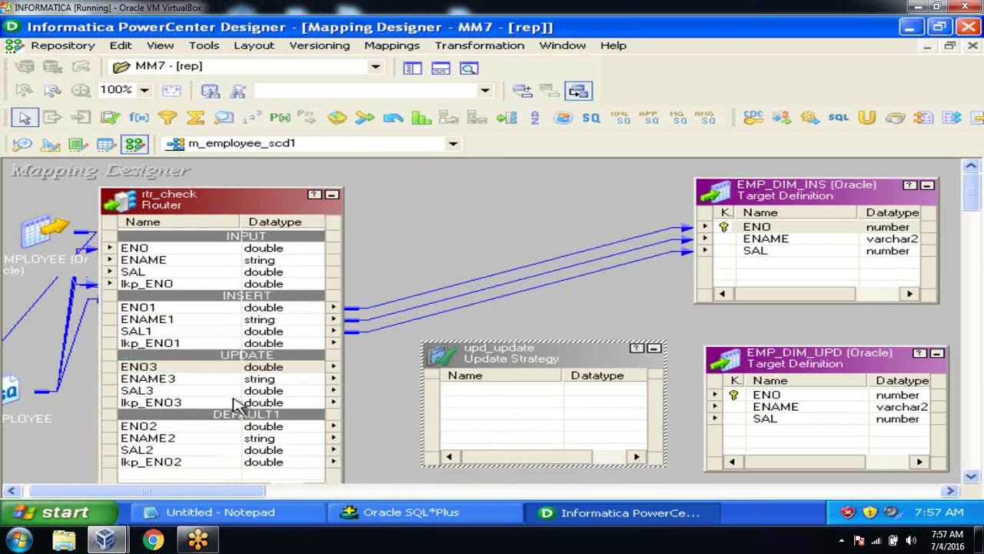
left_click(197, 369)
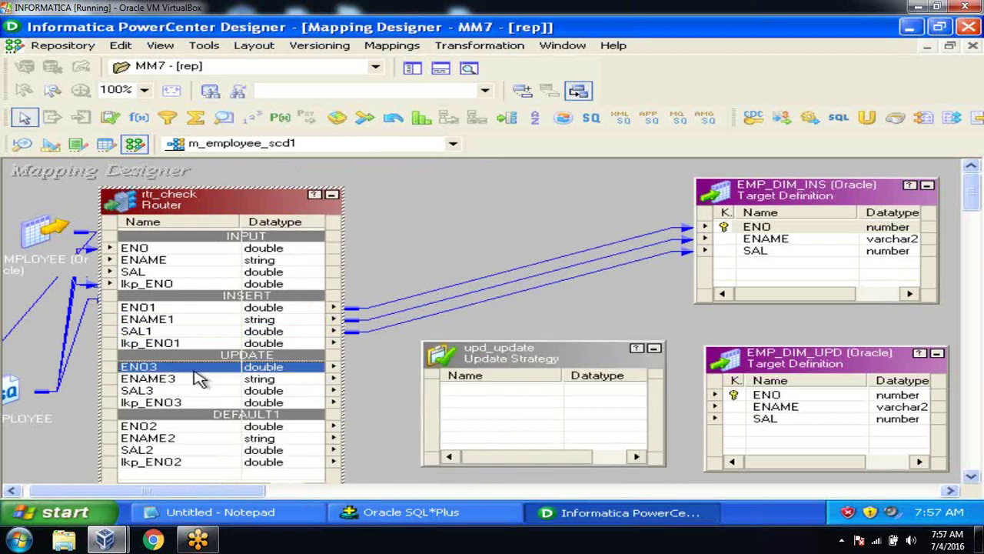
left_click_drag(199, 378, 200, 391)
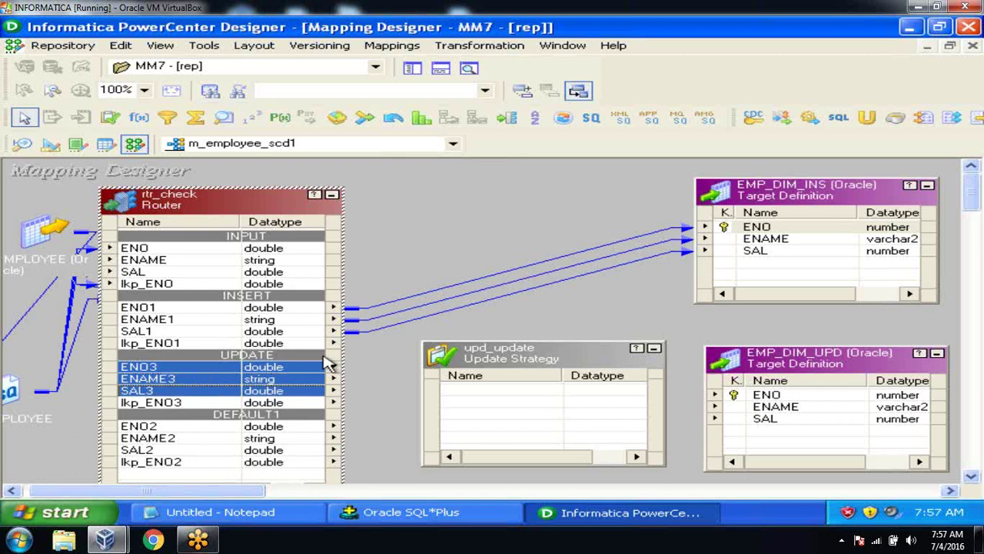
left_click_drag(303, 376, 477, 397)
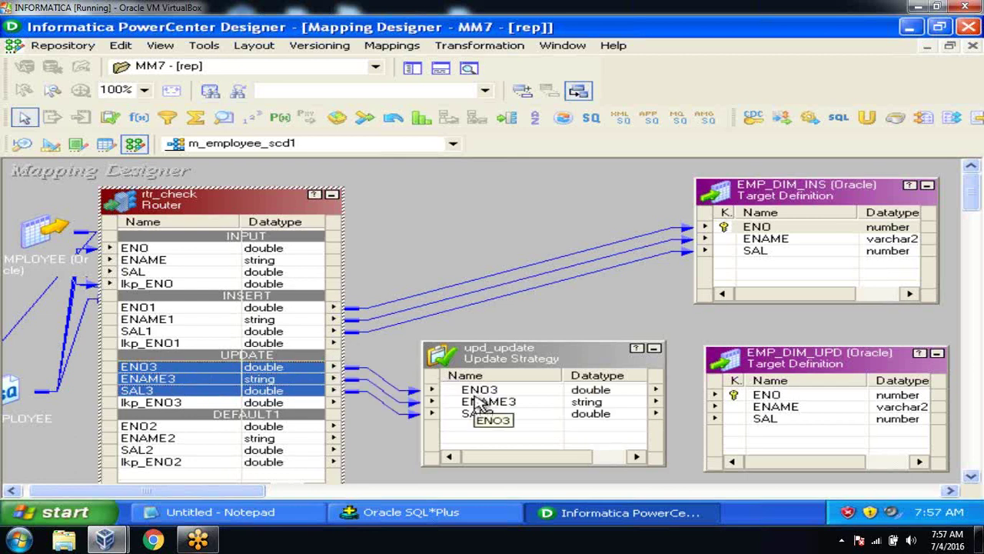
key("End")
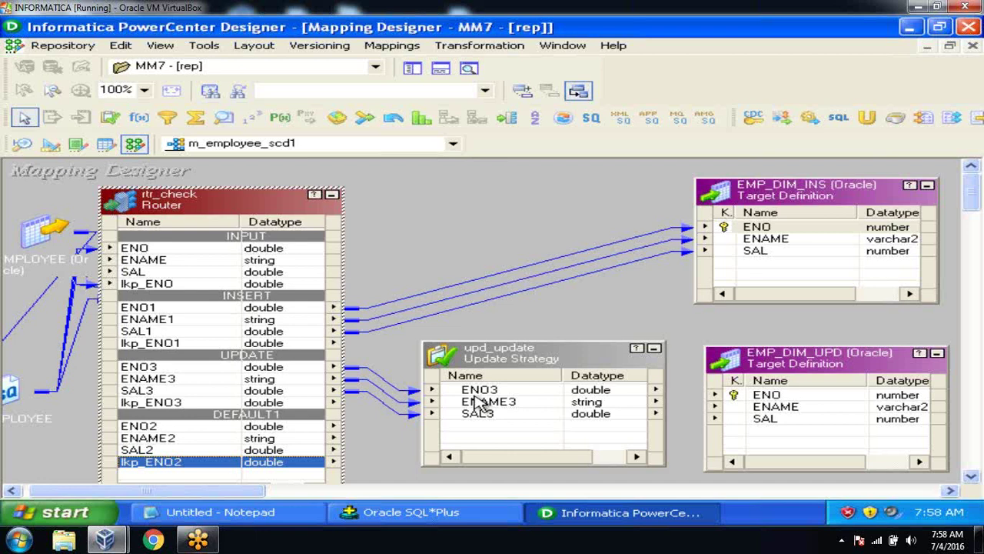
Step: Connect upd_update's three ports to EMP_DIM_UPD's ENO, ENAME and SAL, then nudge upd_update into place
left_click(478, 395)
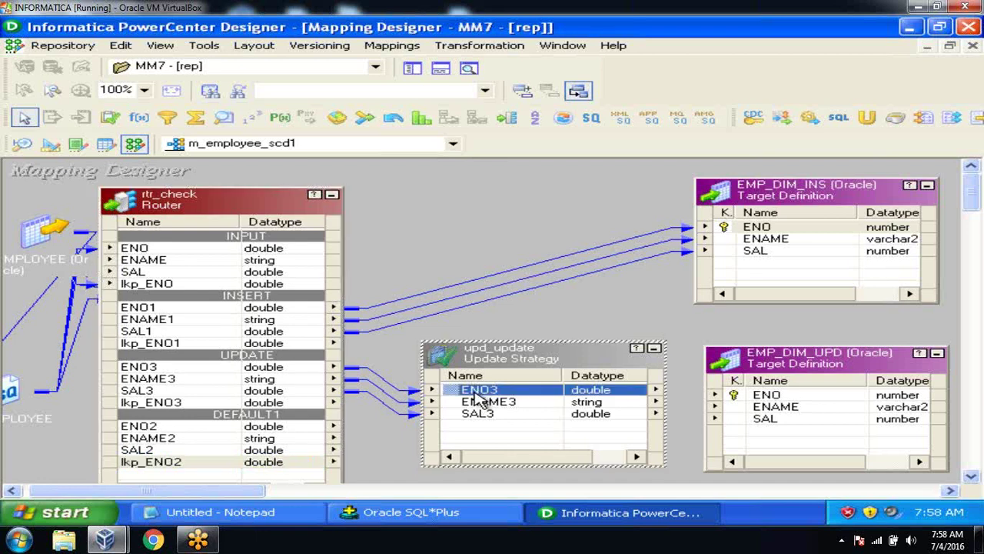
key("ctrl+a")
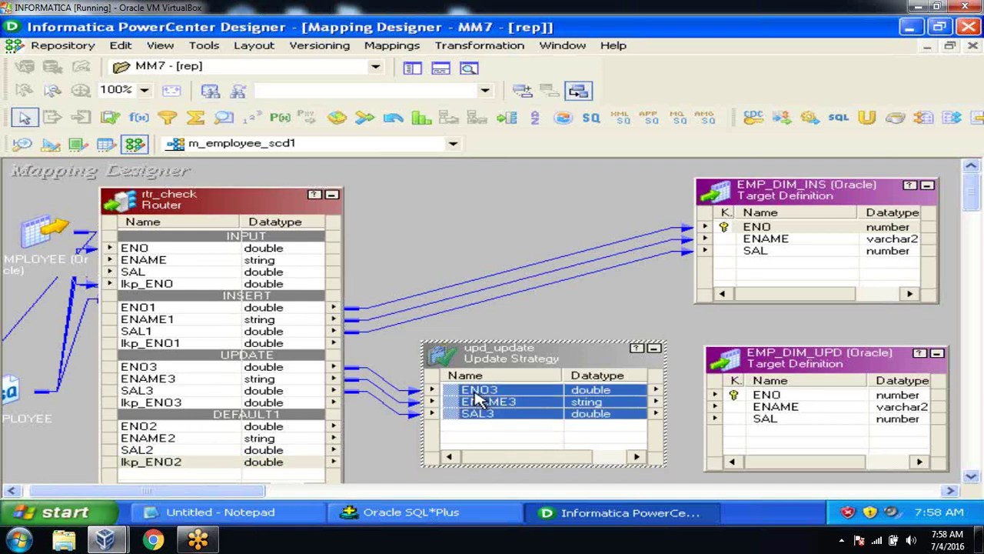
left_click_drag(455, 394, 769, 398)
left_click(677, 317)
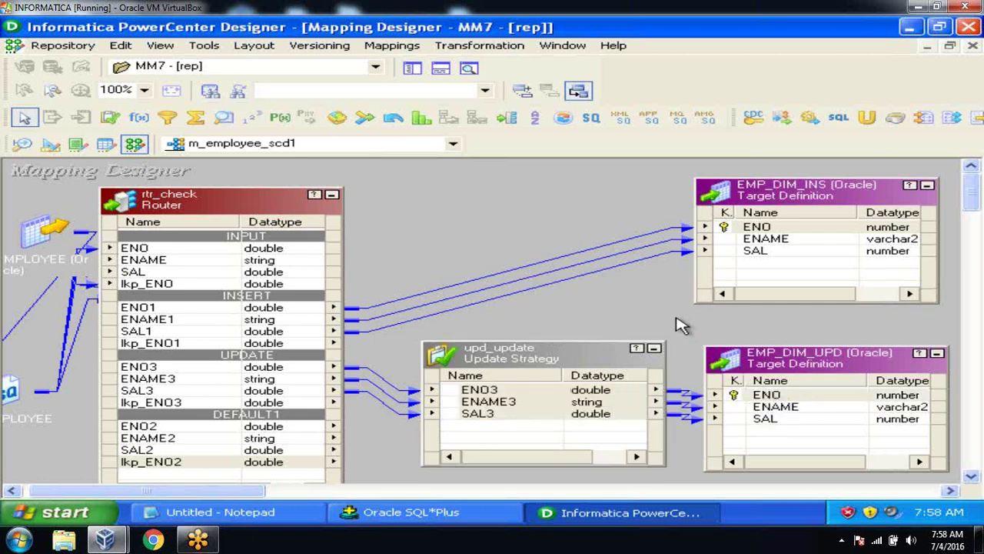
left_click(586, 349)
left_click_drag(588, 355, 584, 359)
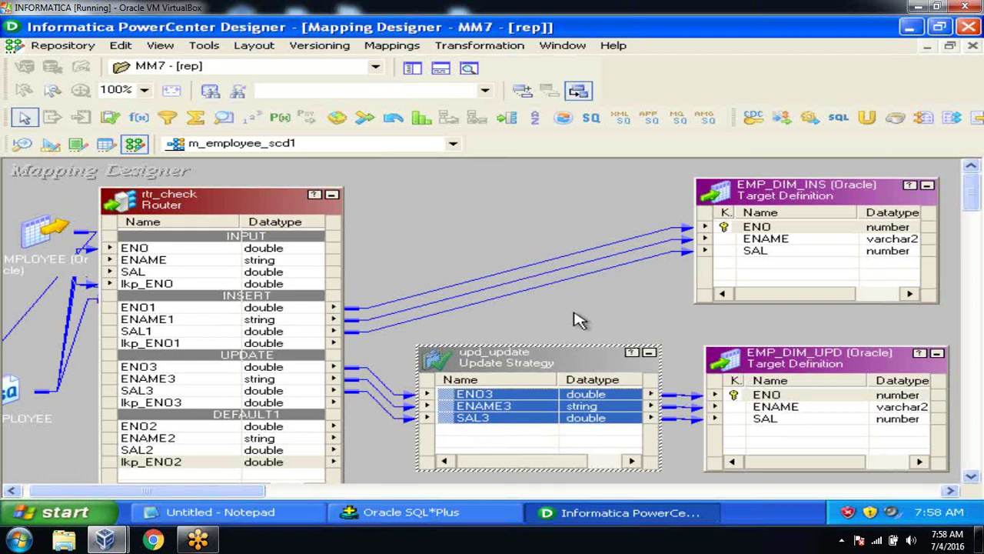
Step: In upd_update's properties, replace the update strategy expression 0 with 1 and validate it
double_click(562, 355)
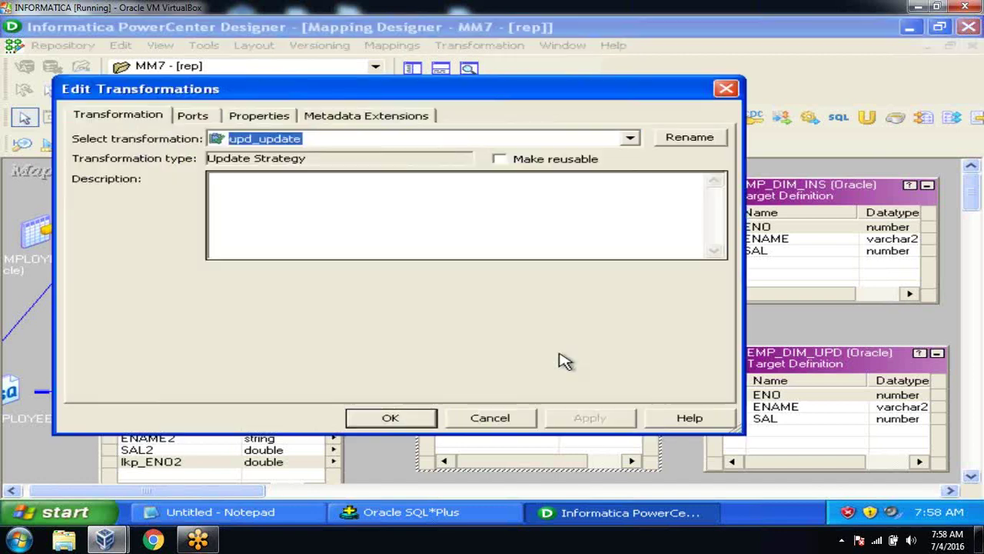
left_click(249, 115)
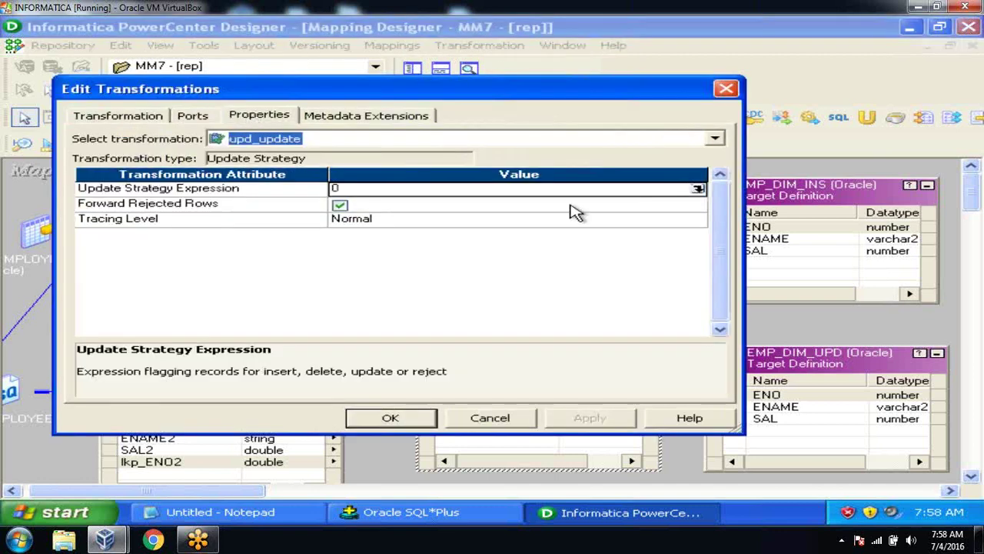
left_click(698, 189)
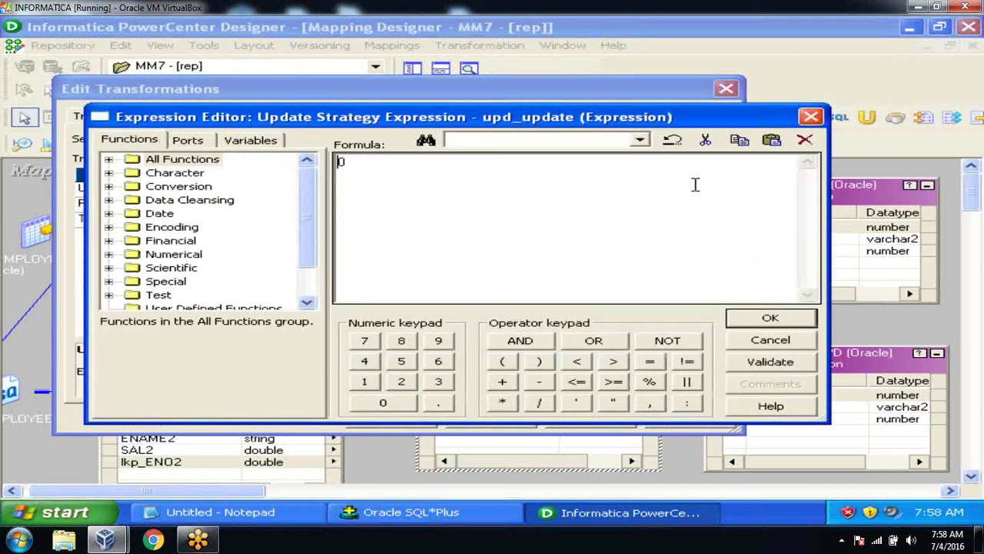
key("BackSpace")
type("1")
left_click(772, 362)
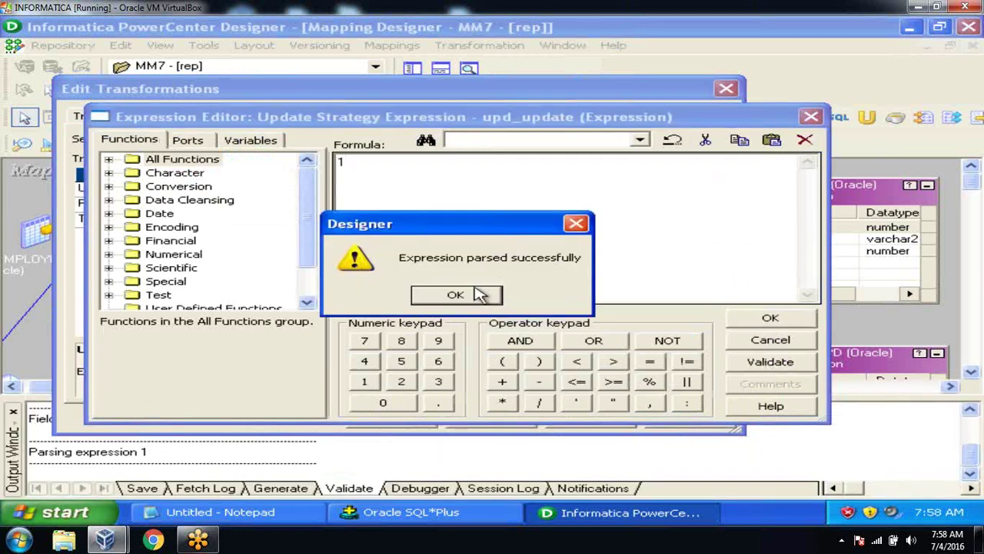
left_click(471, 290)
Step: Change the expression to DD_UPDATE, validate it, and apply it to upd_update
left_click(450, 196)
key("BackSpace")
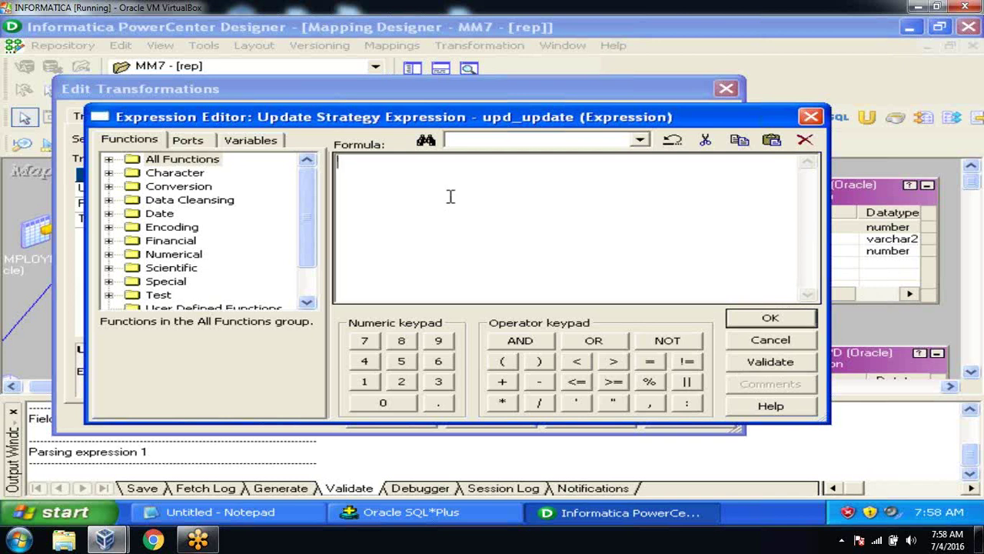
type("DD_UPDATE")
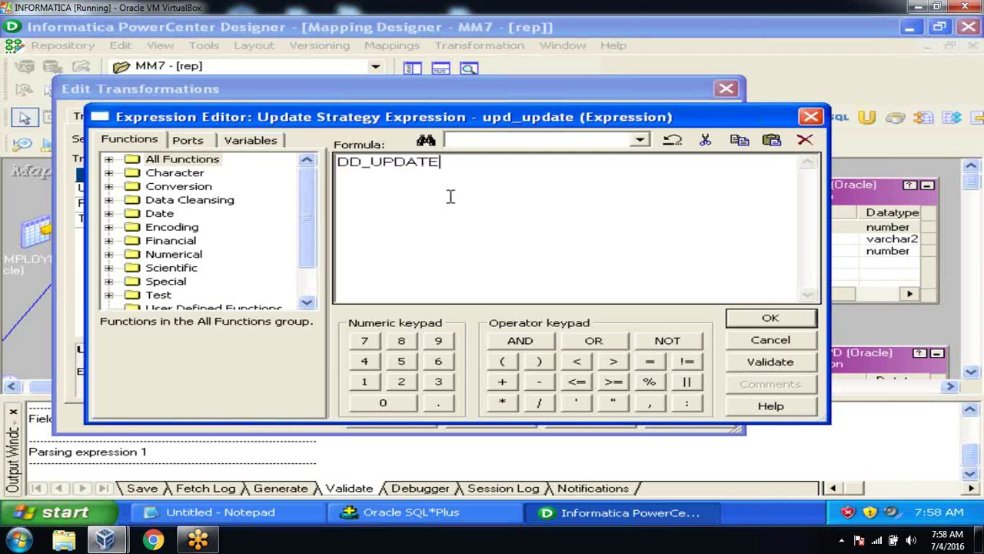
left_click(783, 362)
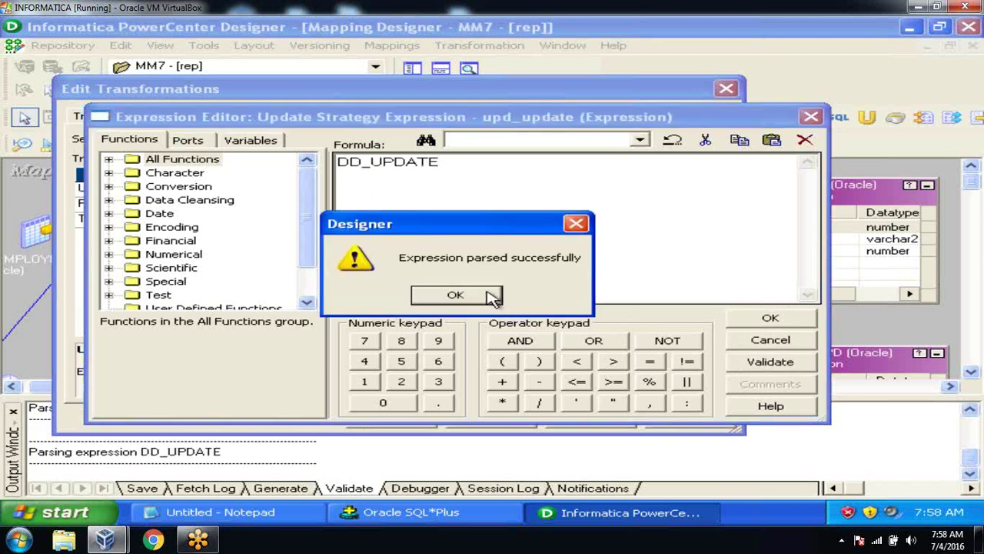
left_click(454, 293)
left_click(773, 318)
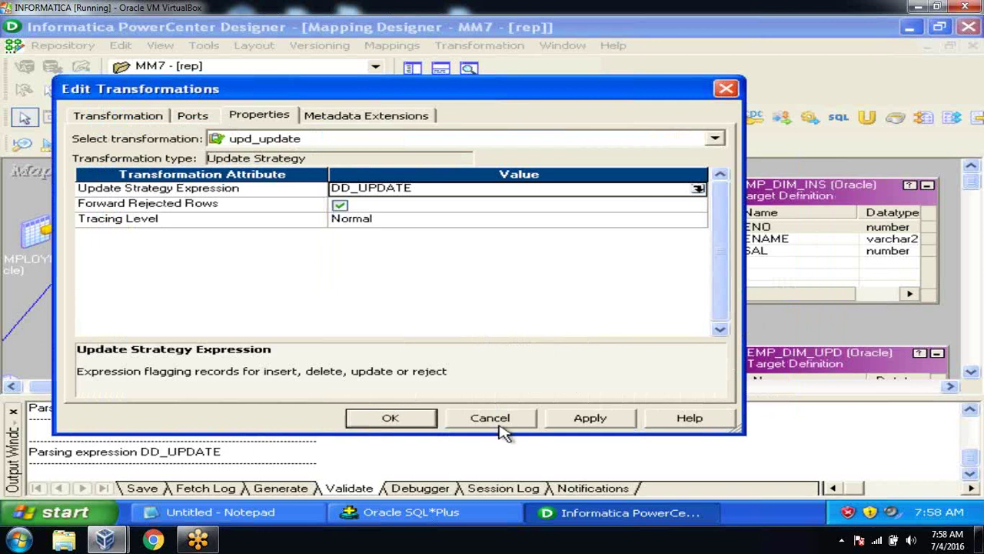
left_click(573, 424)
left_click(405, 425)
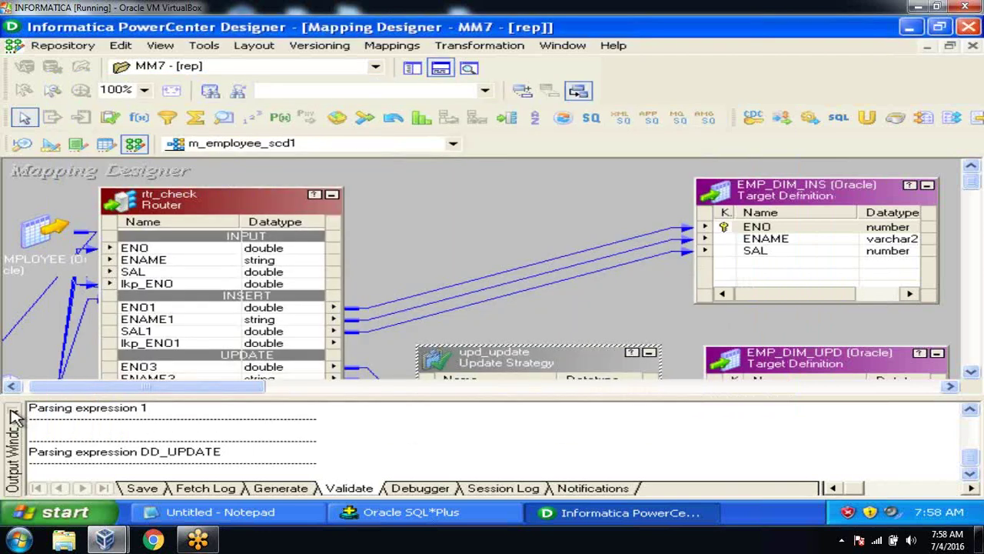
Step: Hide the Output window and bring up the canvas menu to arrange the mapping as icons
left_click(13, 411)
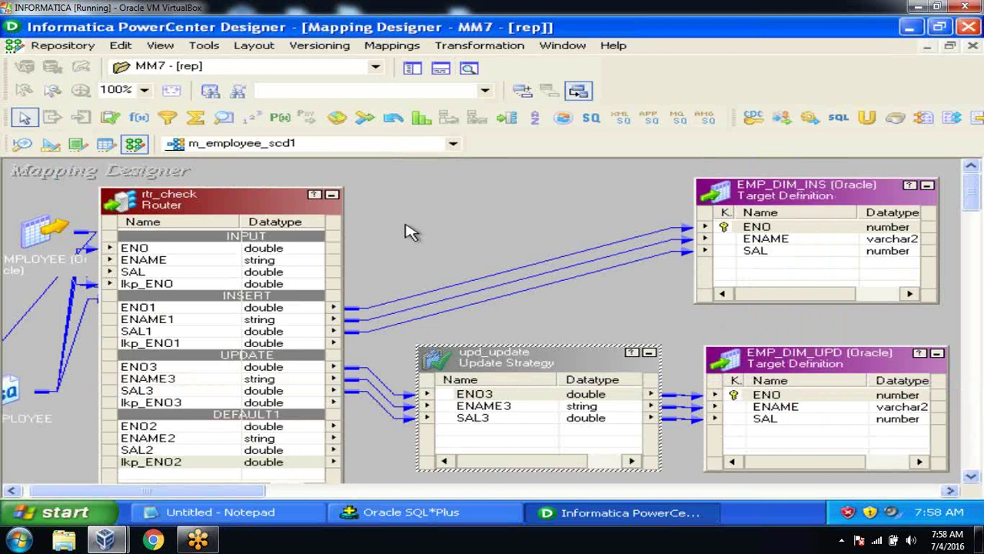
right_click(406, 226)
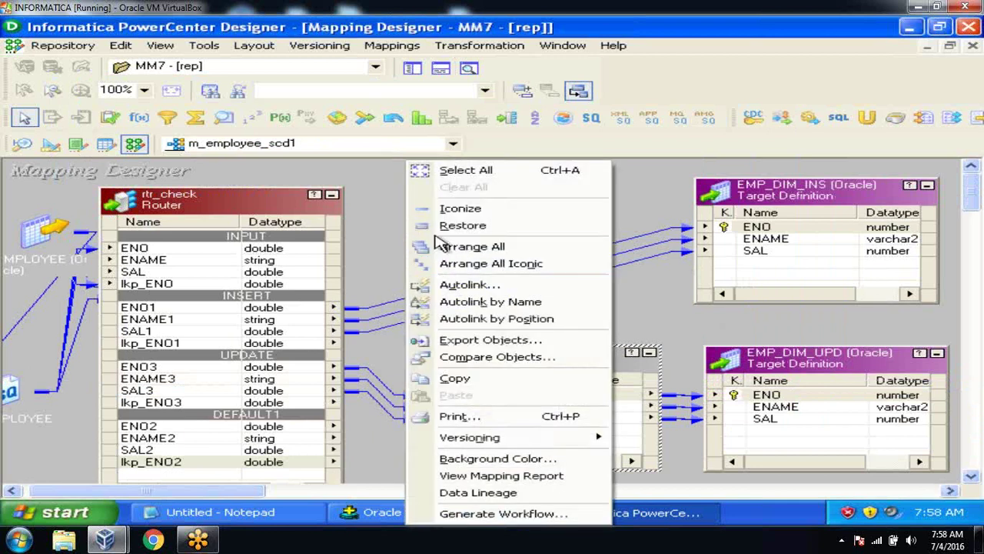
left_click(397, 234)
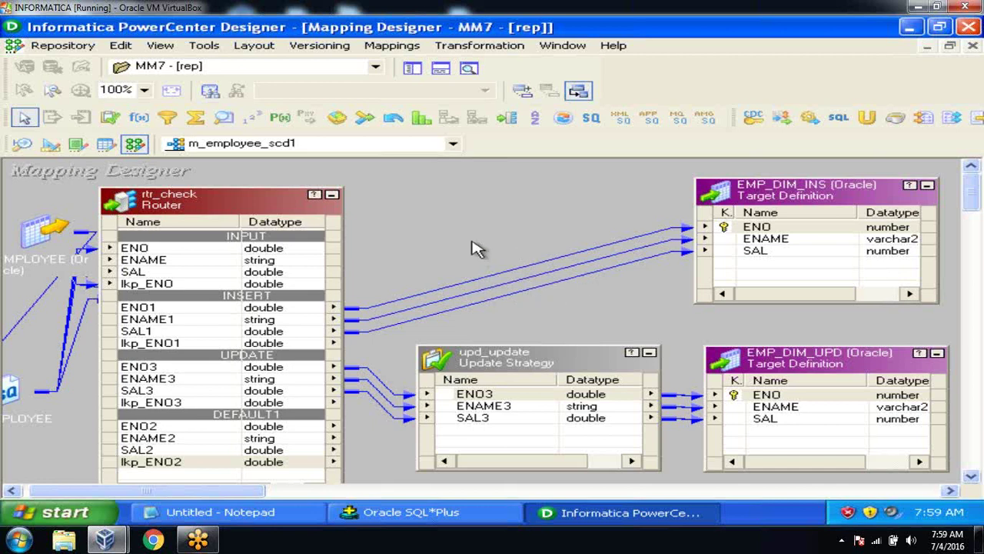
right_click(496, 209)
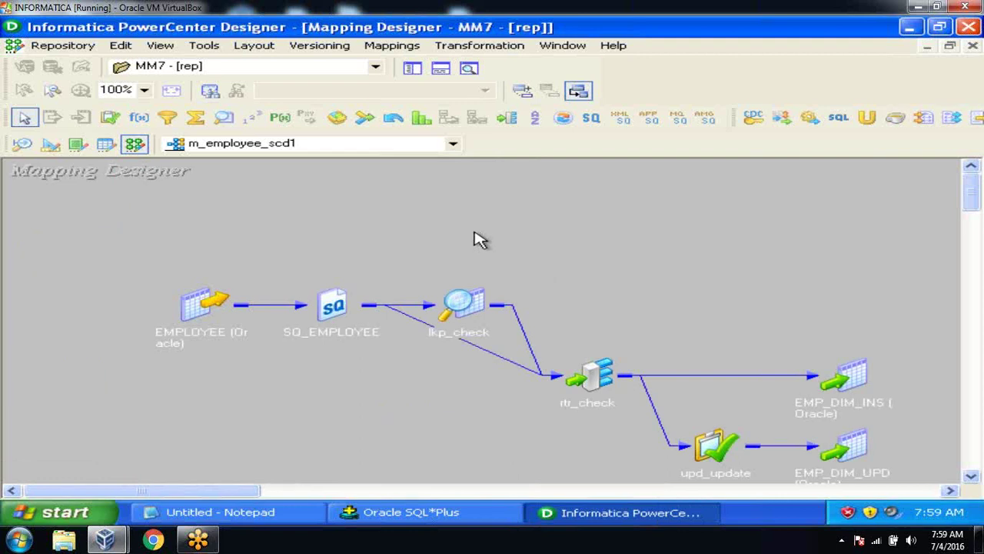
Step: Save m_employee_scd1 to the repository, hide the Output window and scroll to the full flow
left_click(63, 49)
left_click(76, 255)
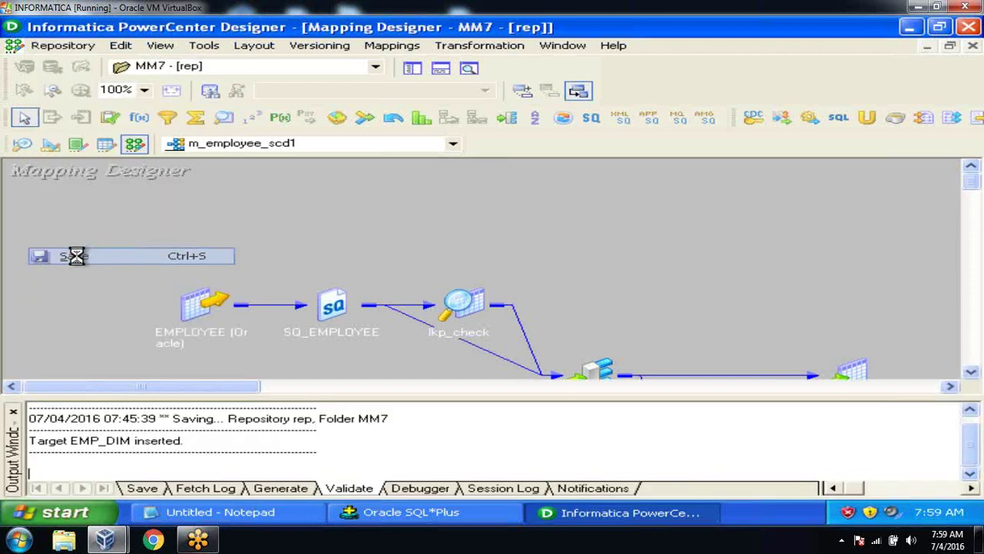
left_click(12, 412)
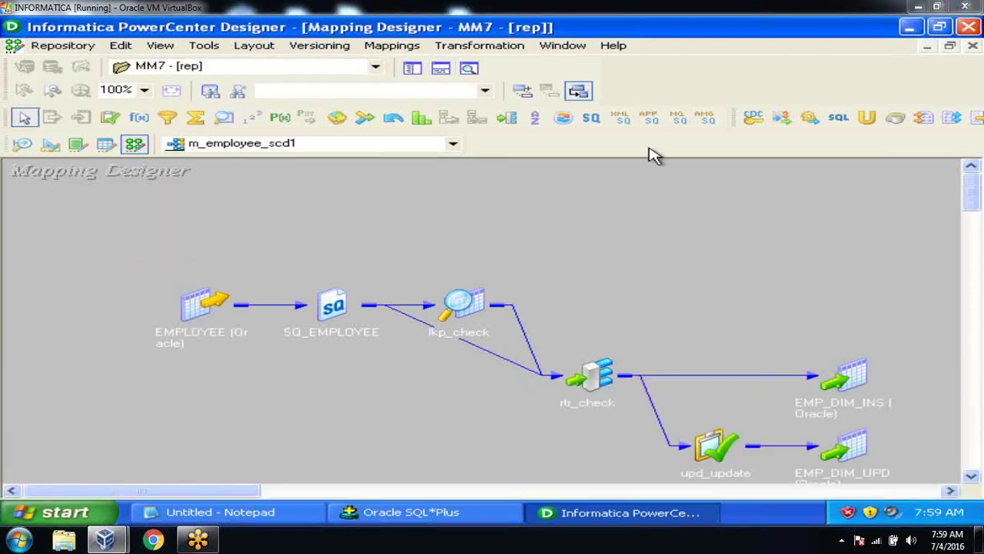
left_click(971, 478)
left_click(971, 478)
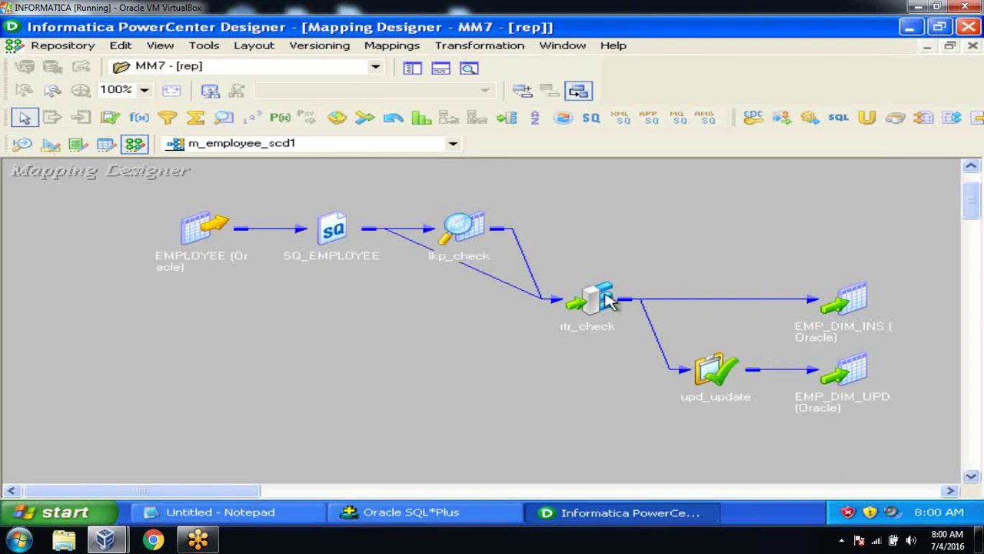
Step: Launch the Workflow Manager from the Designer's Tools menu
left_click(205, 47)
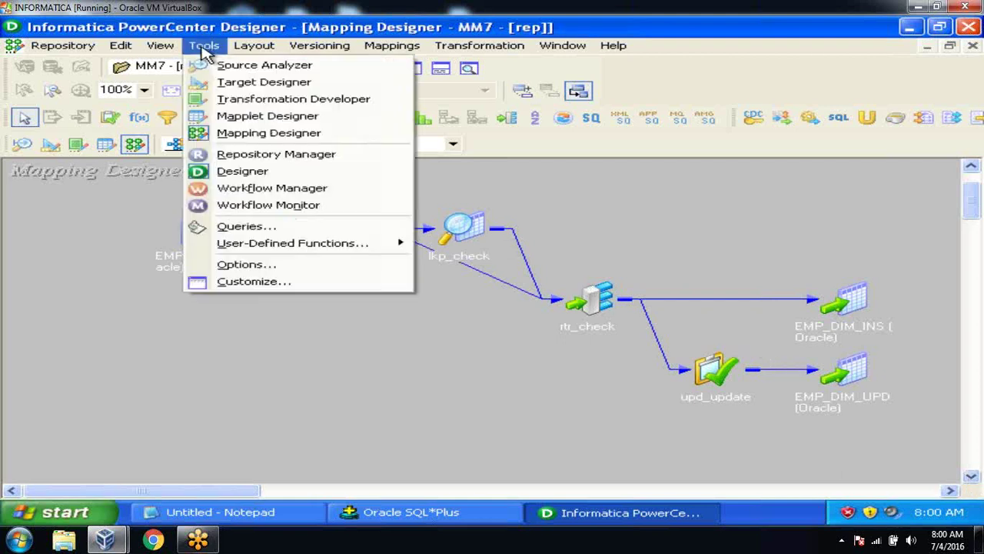
left_click(229, 190)
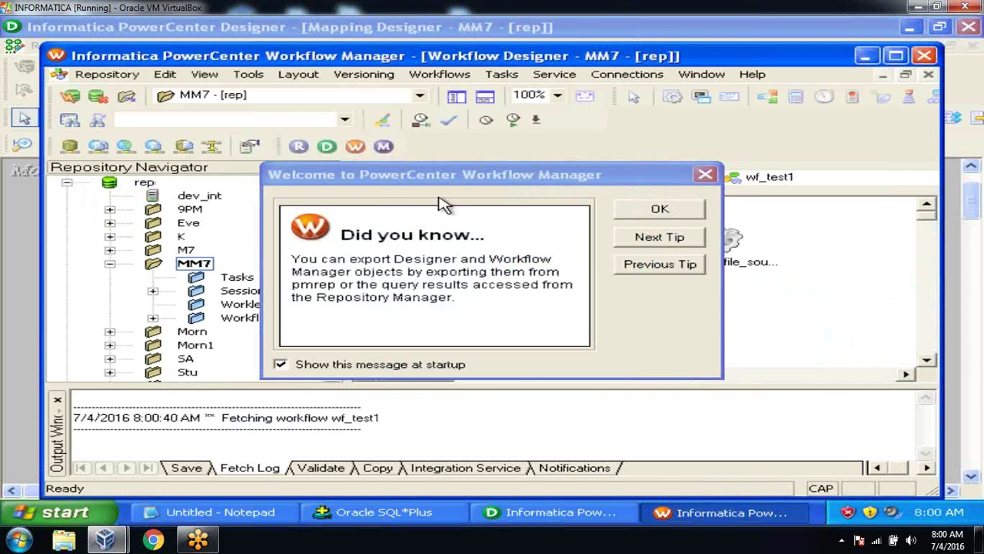
Step: Dismiss the startup tip, maximize the window and clear the Task Developer workspace
left_click(638, 216)
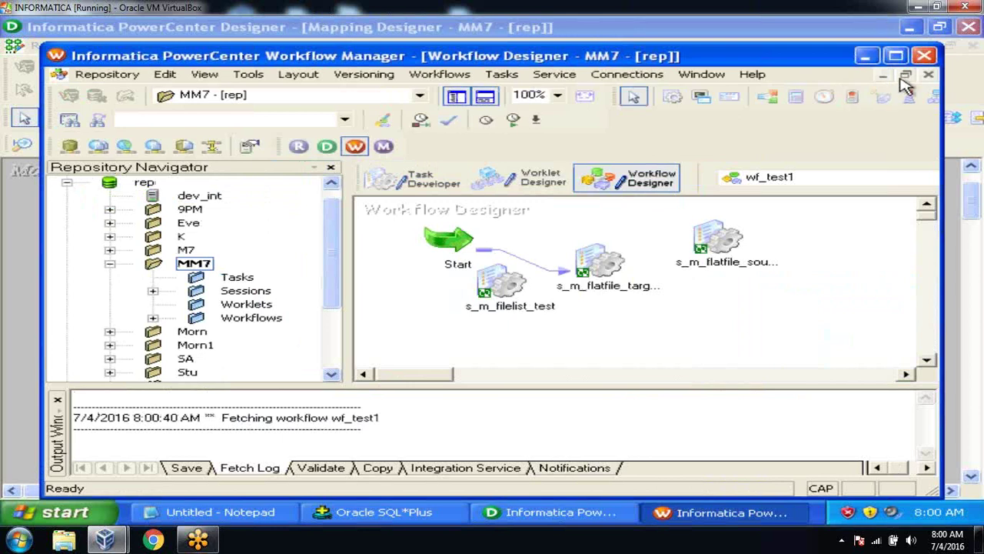
left_click(896, 56)
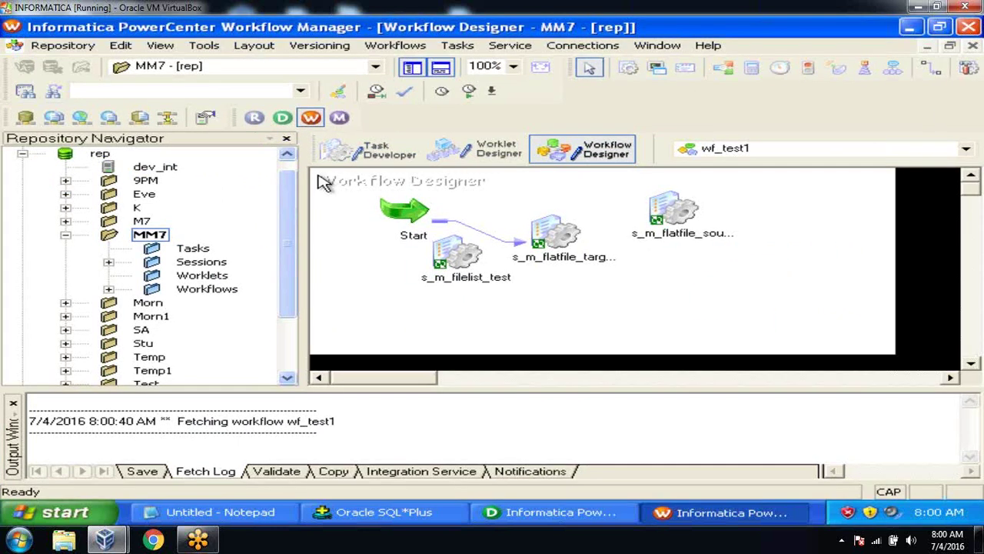
left_click(375, 156)
right_click(582, 223)
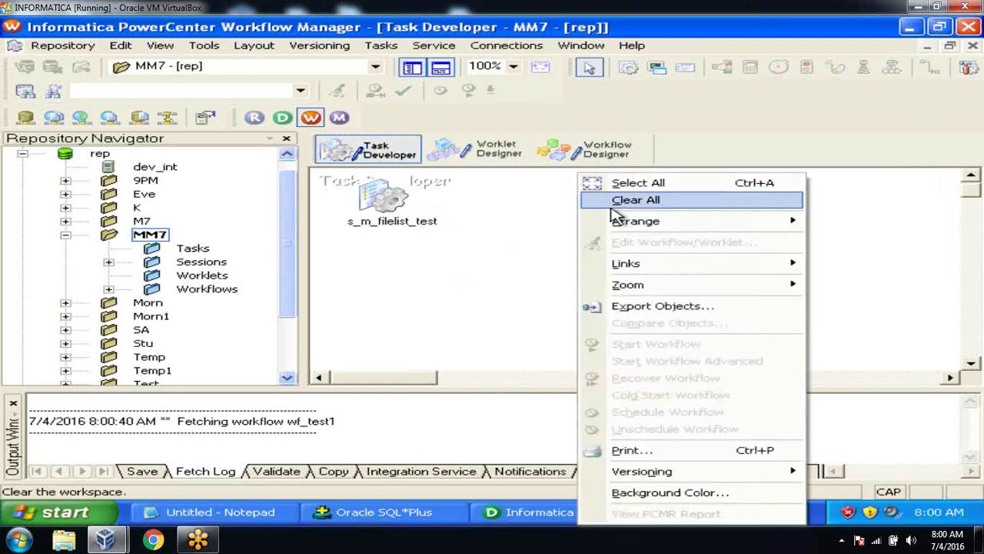
left_click(608, 202)
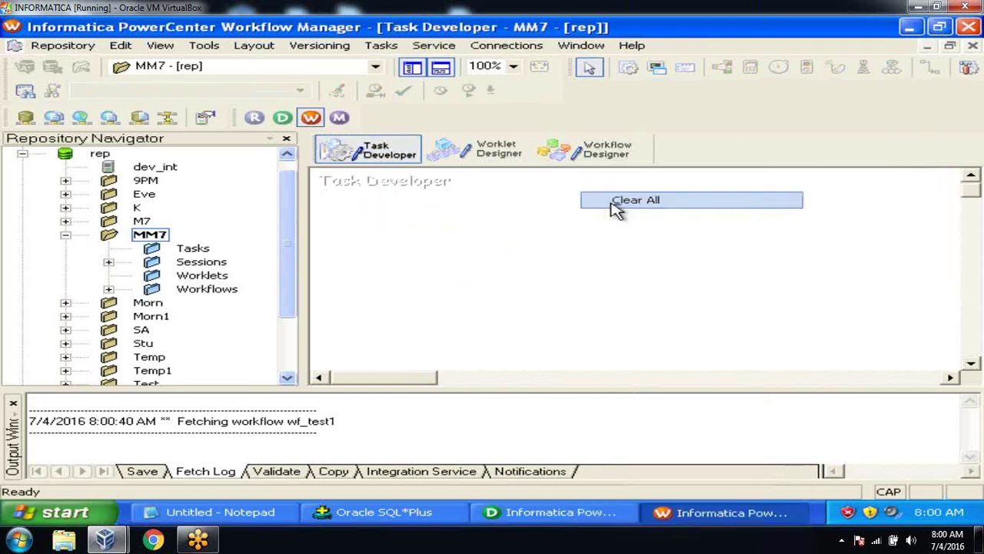
Step: Create a new session task named s_m_employee_scd1
left_click(377, 46)
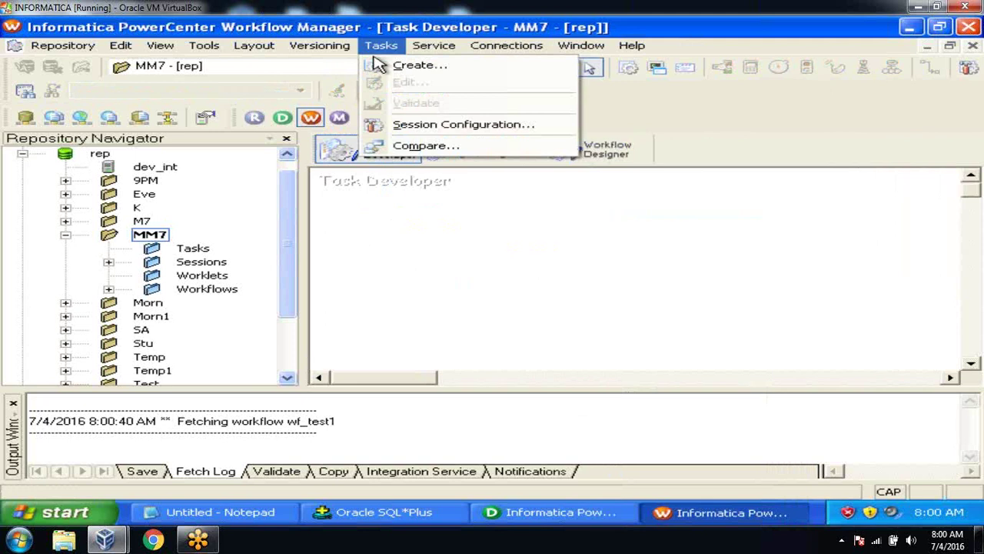
left_click(379, 66)
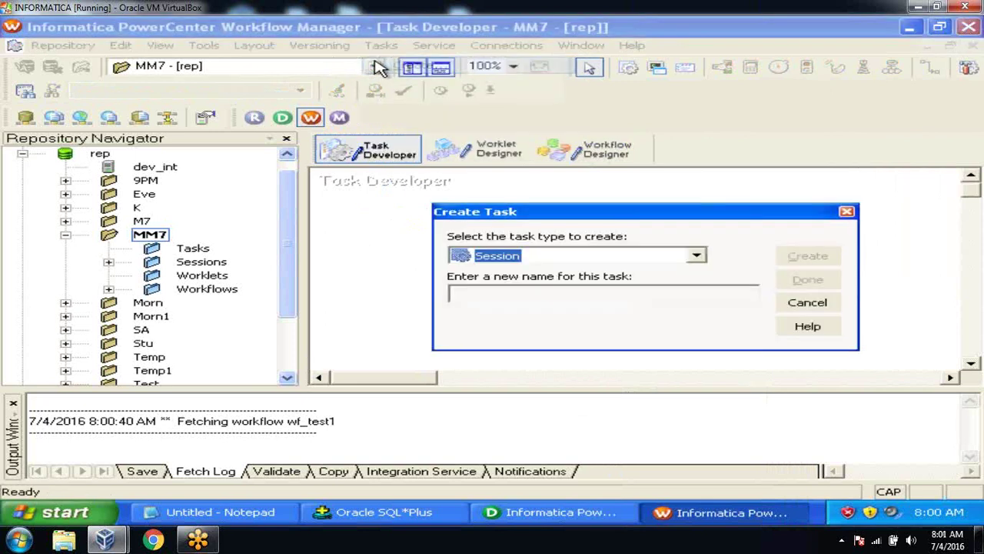
left_click(476, 297)
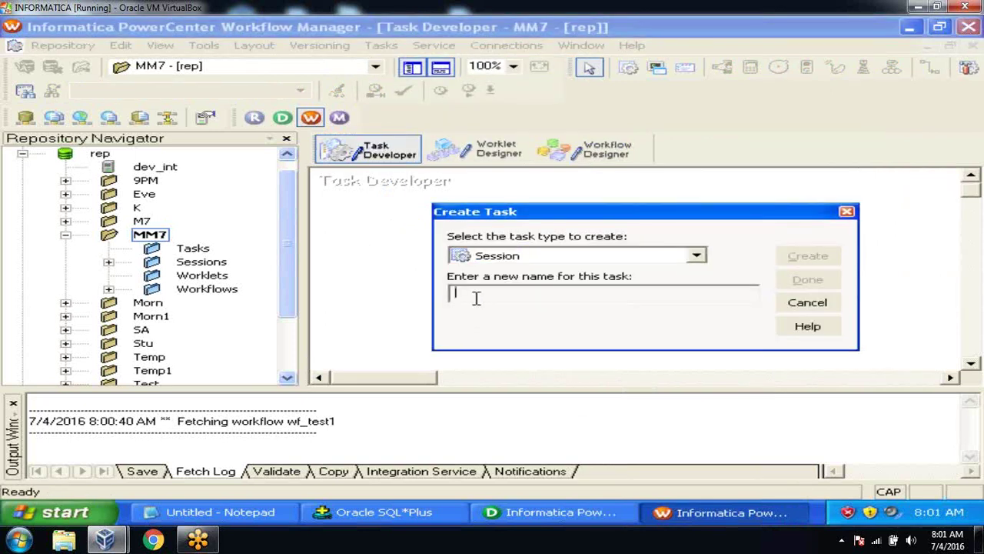
key("Caps_Lock")
type("s_m_")
left_click(526, 519)
left_click(526, 519)
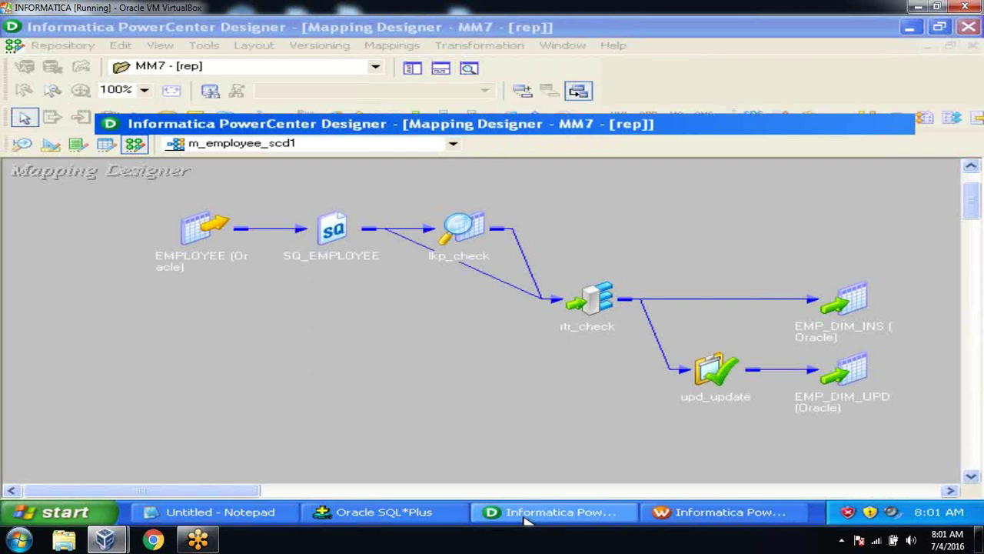
type("employee_scd1")
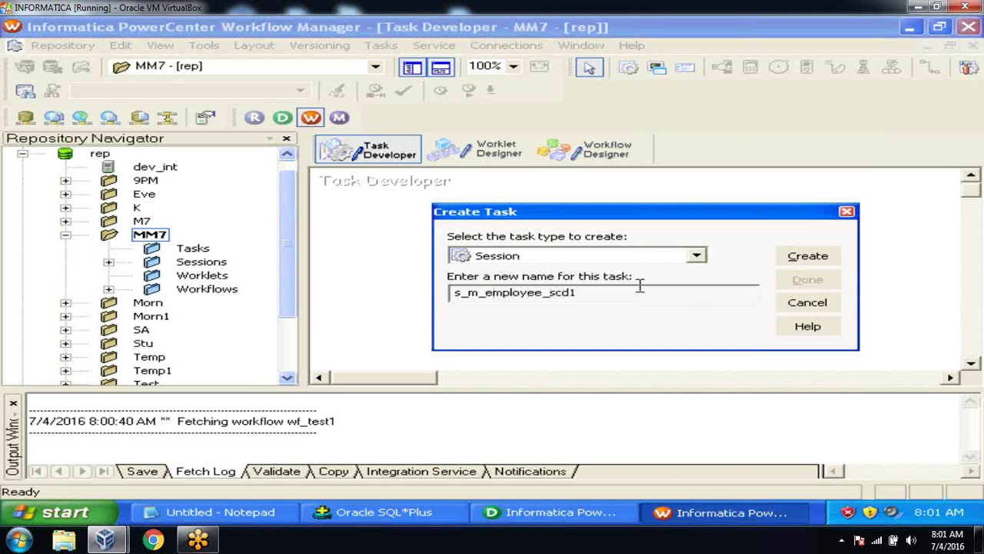
Step: Base the session on mapping m_employee_scd1 and finish creating it
left_click(812, 258)
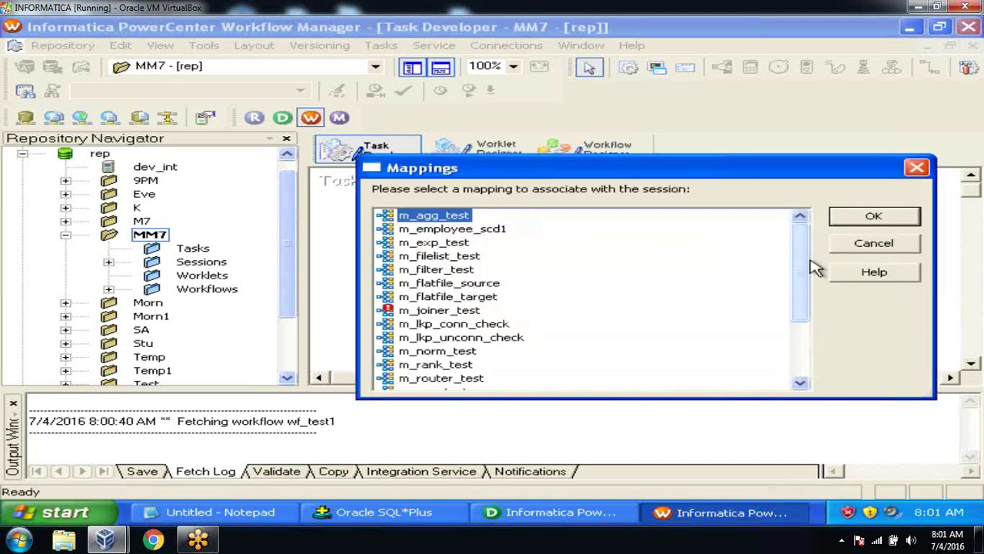
left_click(496, 231)
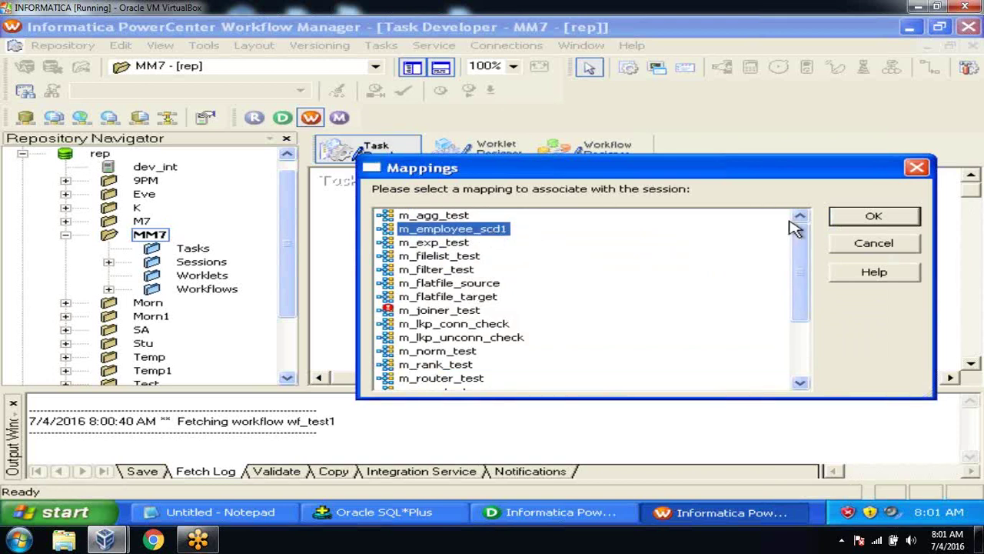
left_click(871, 220)
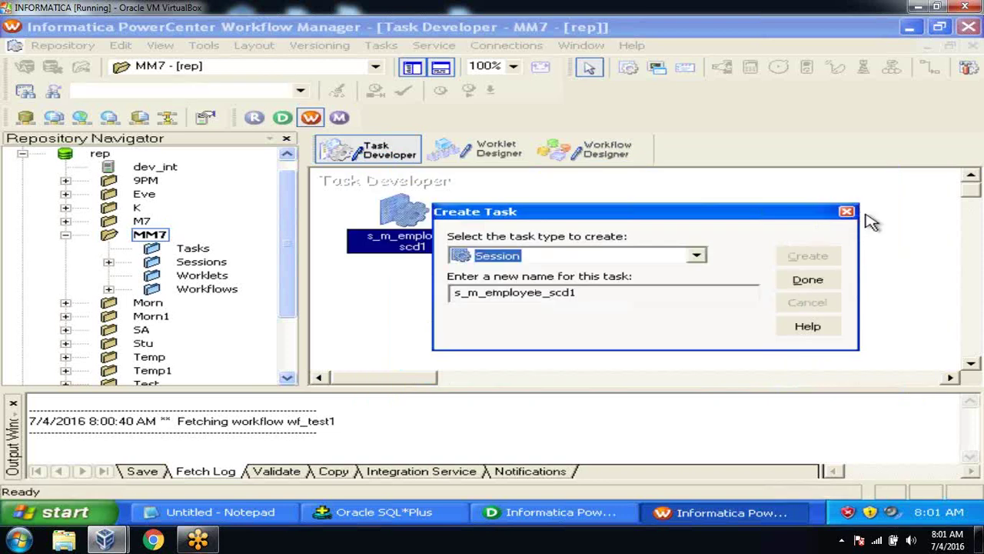
left_click(809, 280)
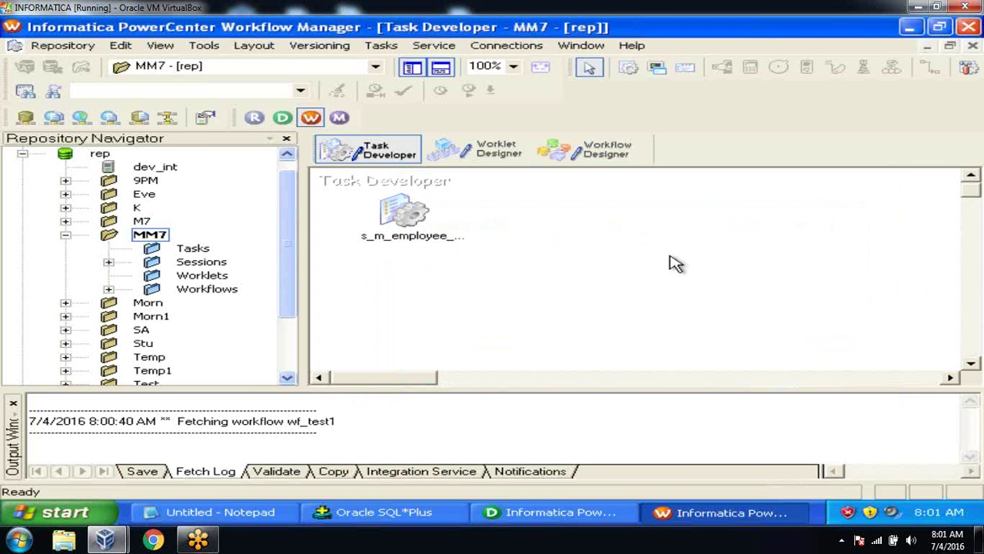
left_click(398, 222)
double_click(398, 222)
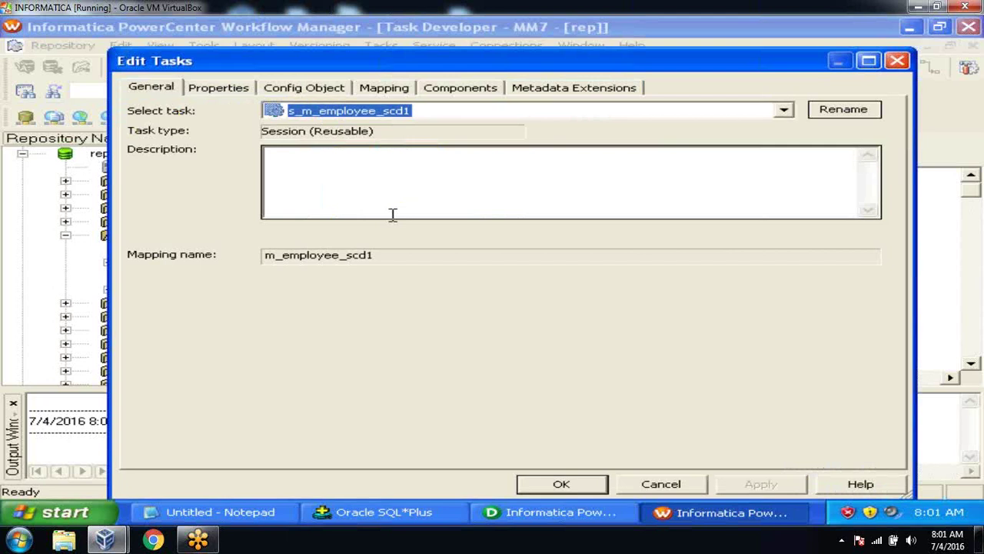
left_click(384, 88)
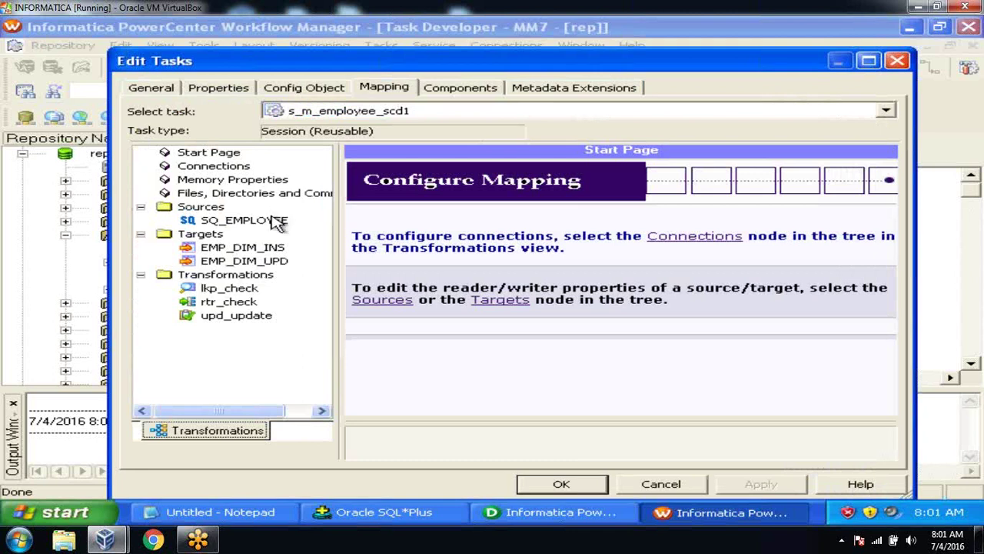
left_click(279, 222)
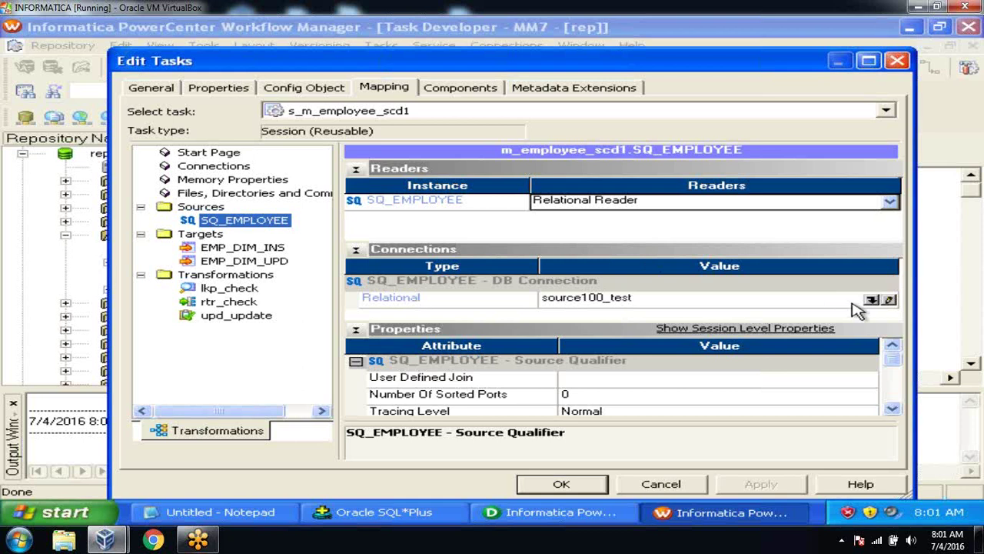
left_click(872, 300)
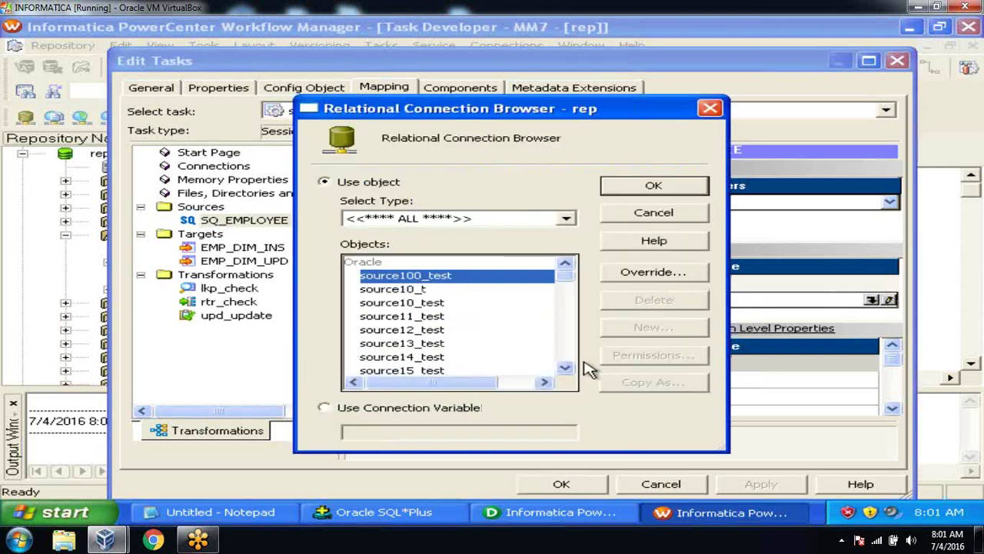
left_click_drag(567, 371, 569, 373)
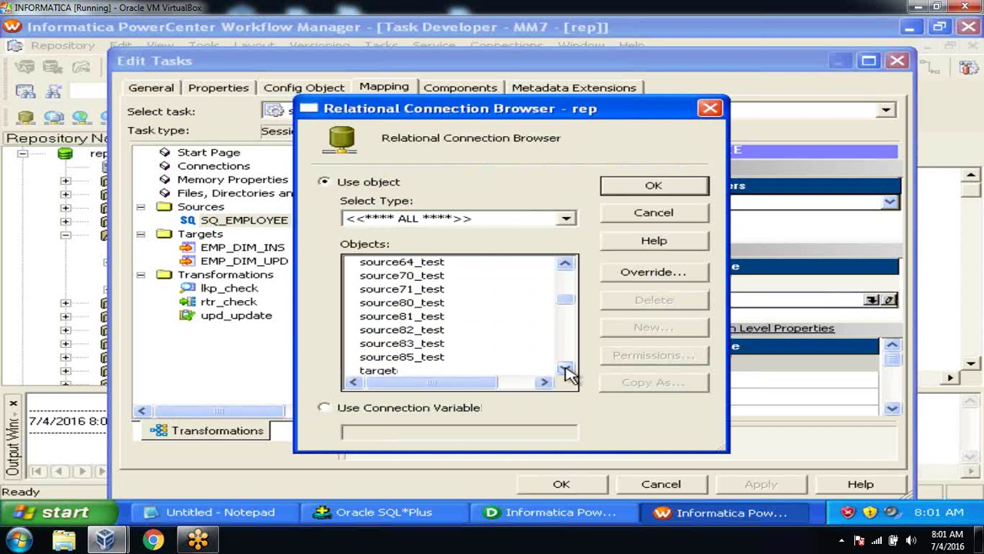
left_click(442, 346)
left_click(609, 192)
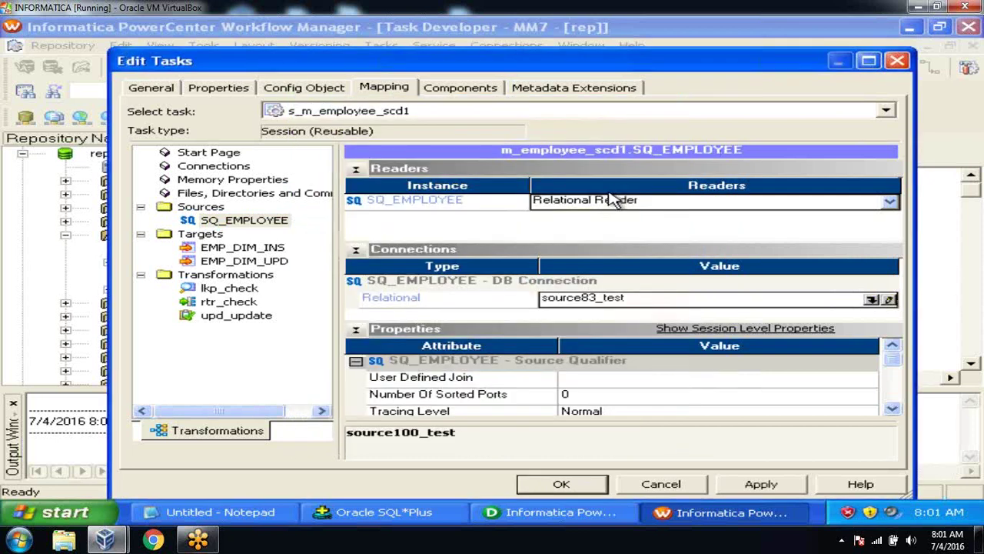
left_click(253, 249)
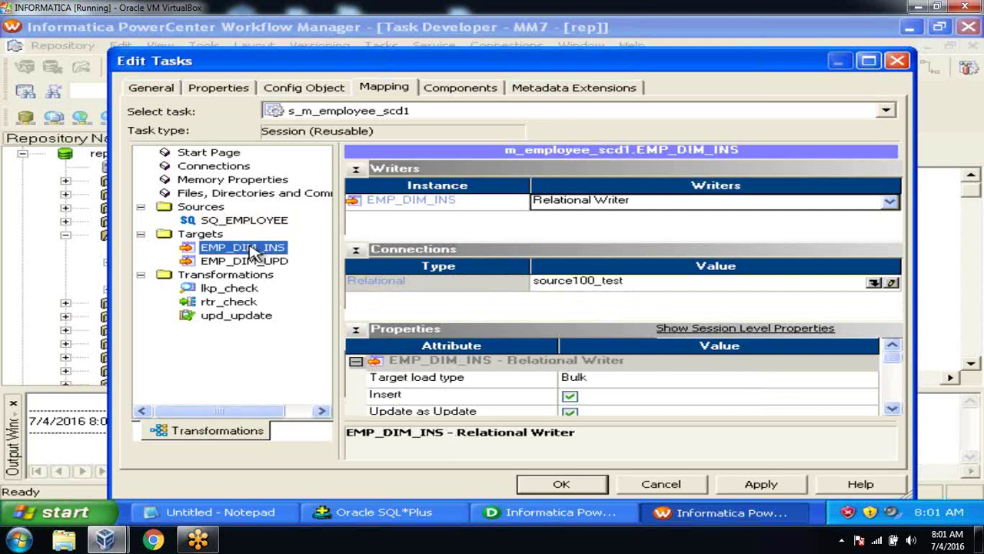
left_click(874, 283)
left_click_drag(565, 369, 567, 374)
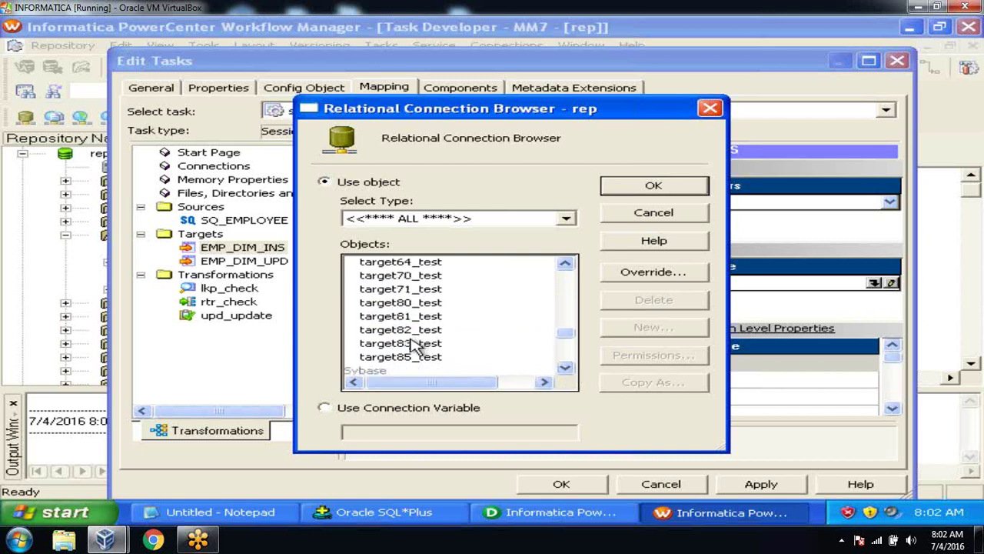
left_click(415, 346)
left_click(667, 191)
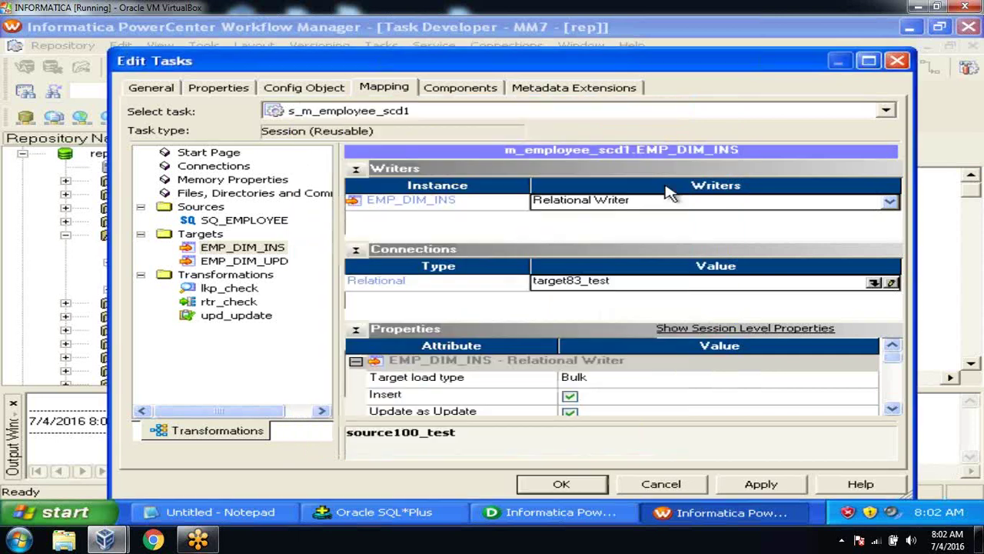
left_click(246, 261)
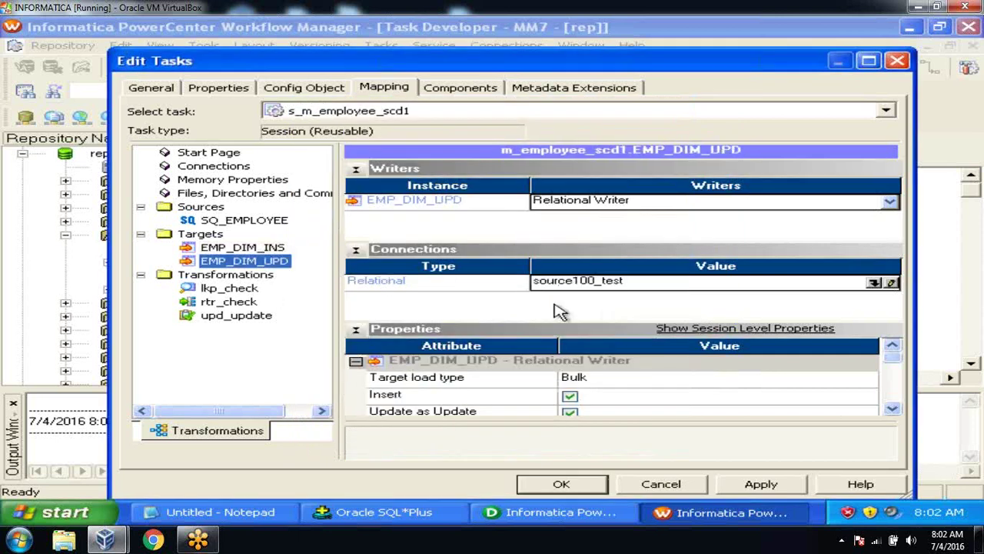
left_click(875, 283)
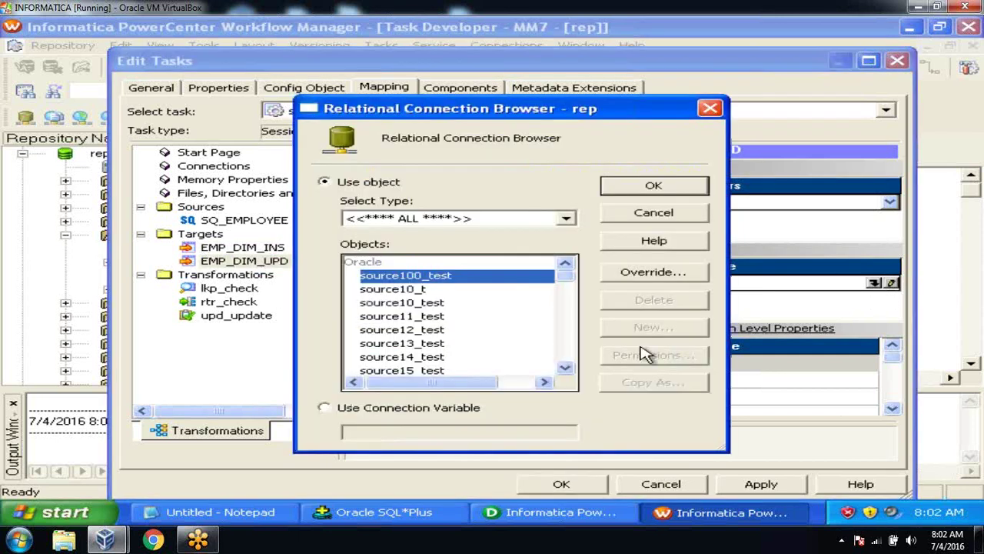
left_click(565, 367)
left_click_drag(567, 370, 569, 372)
left_click(440, 330)
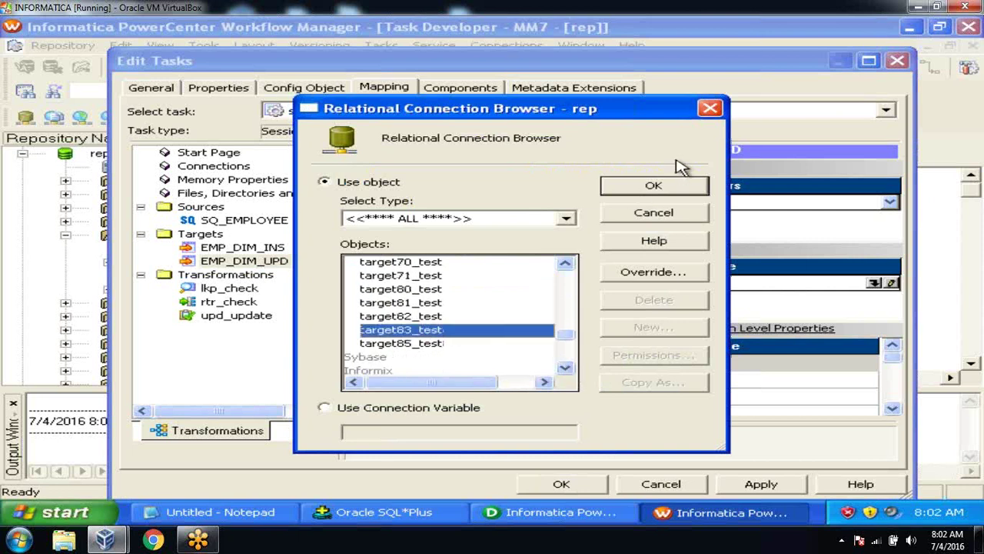
left_click(665, 191)
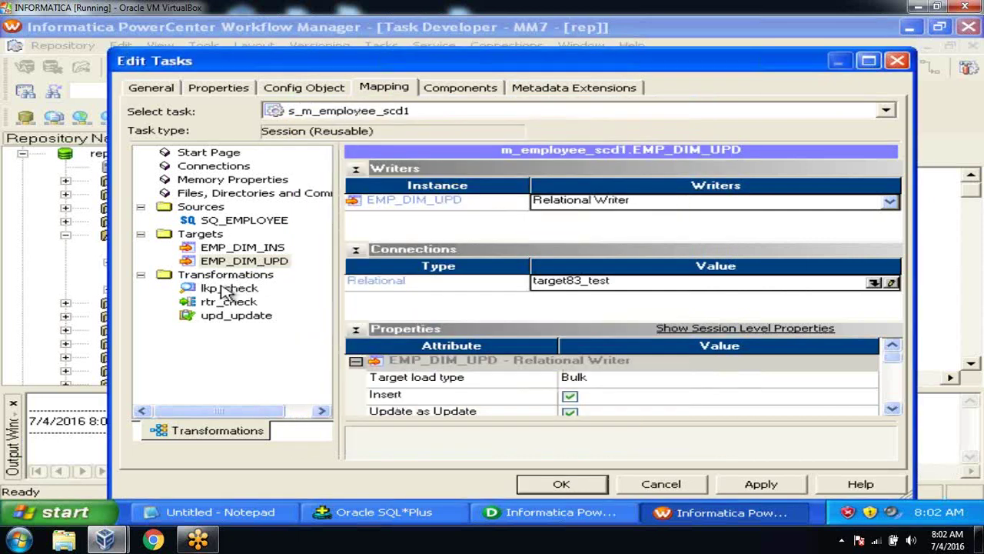
left_click(226, 289)
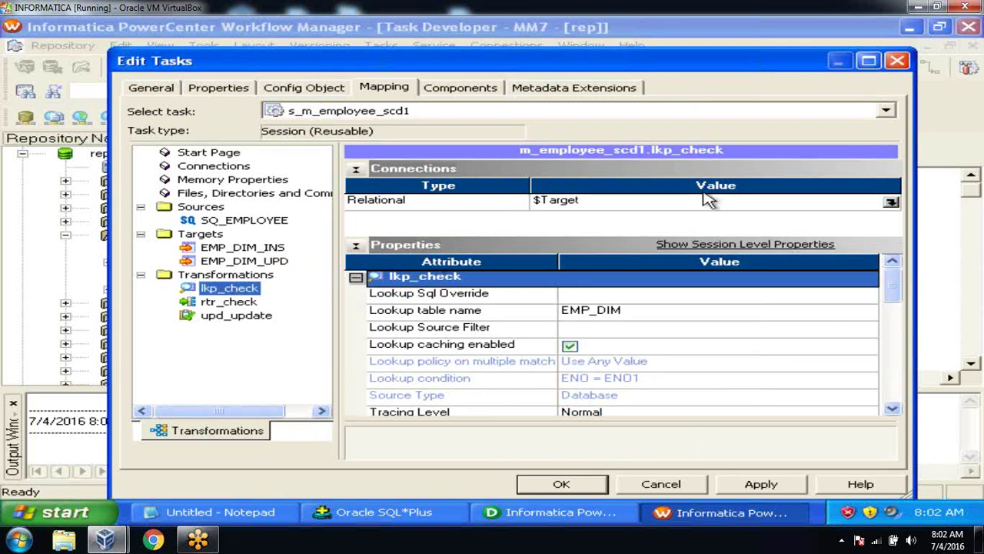
left_click(892, 204)
left_click(892, 203)
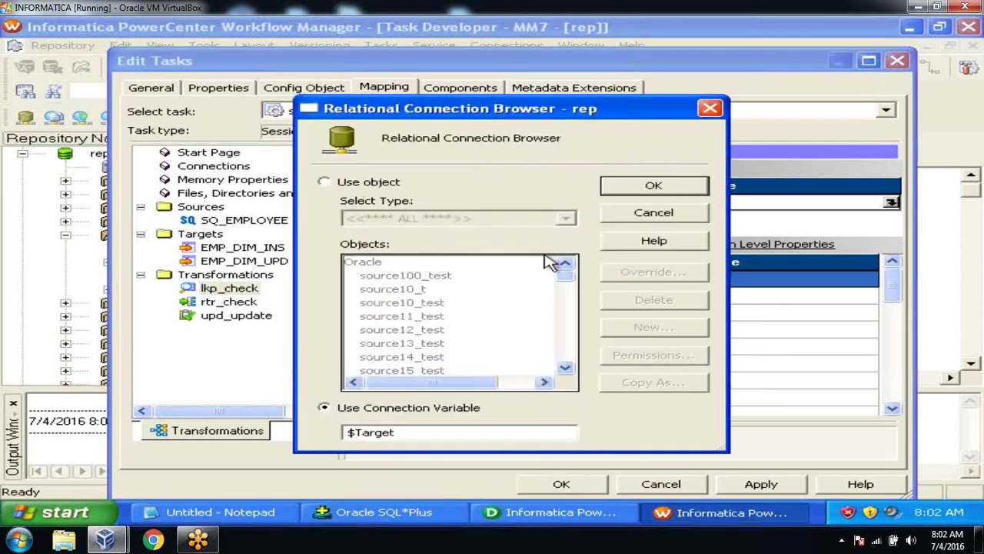
left_click(324, 182)
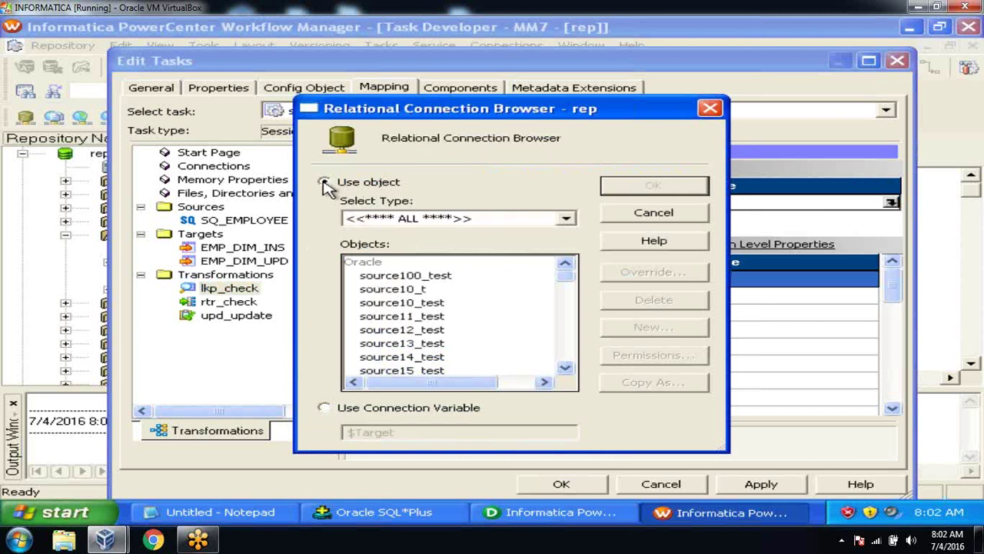
left_click(565, 369)
left_click(565, 368)
left_click(565, 369)
left_click(565, 368)
left_click(565, 369)
left_click(565, 368)
left_click(565, 368)
left_click(565, 368)
left_click(570, 371)
left_click(570, 371)
left_click(570, 371)
left_click(570, 372)
left_click(569, 371)
left_click(570, 371)
left_click(570, 371)
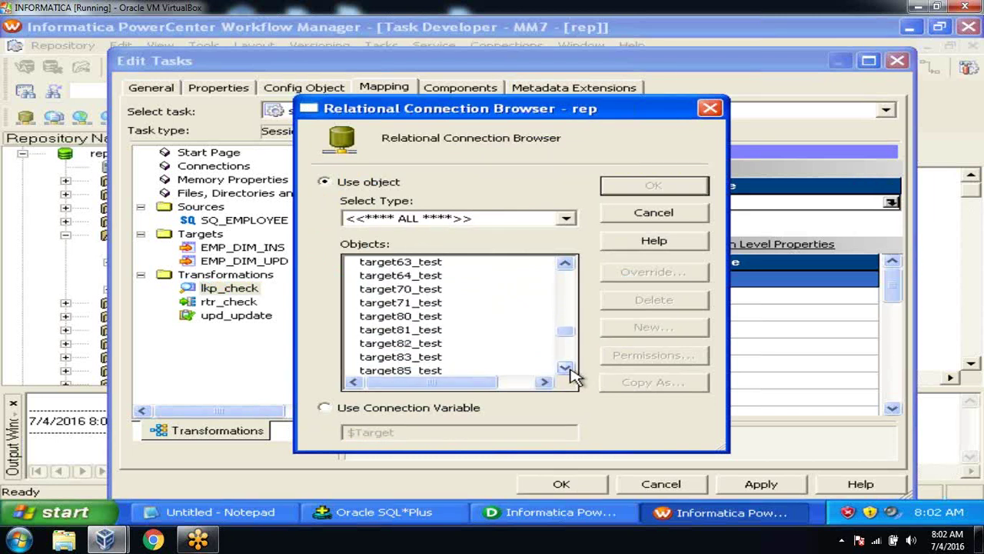
left_click(428, 358)
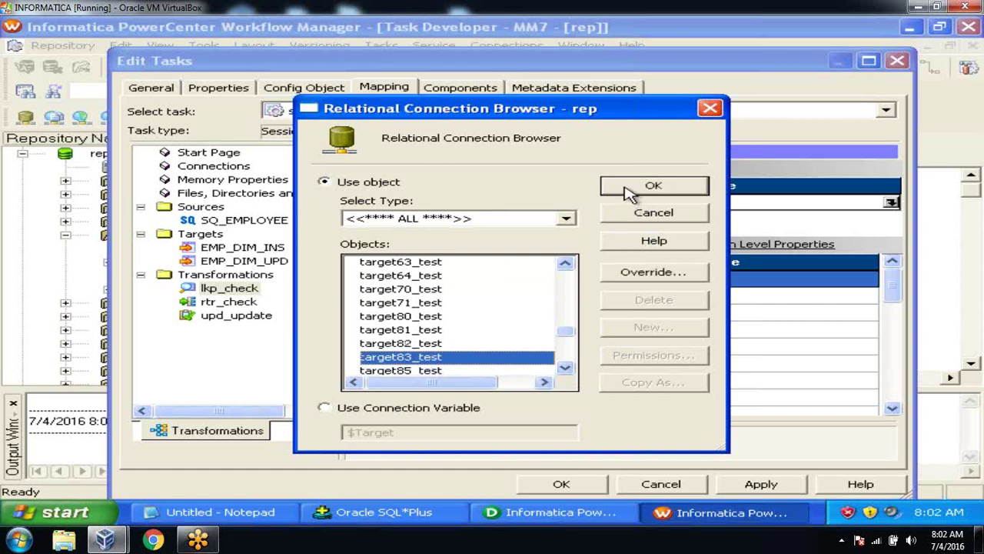
left_click(629, 192)
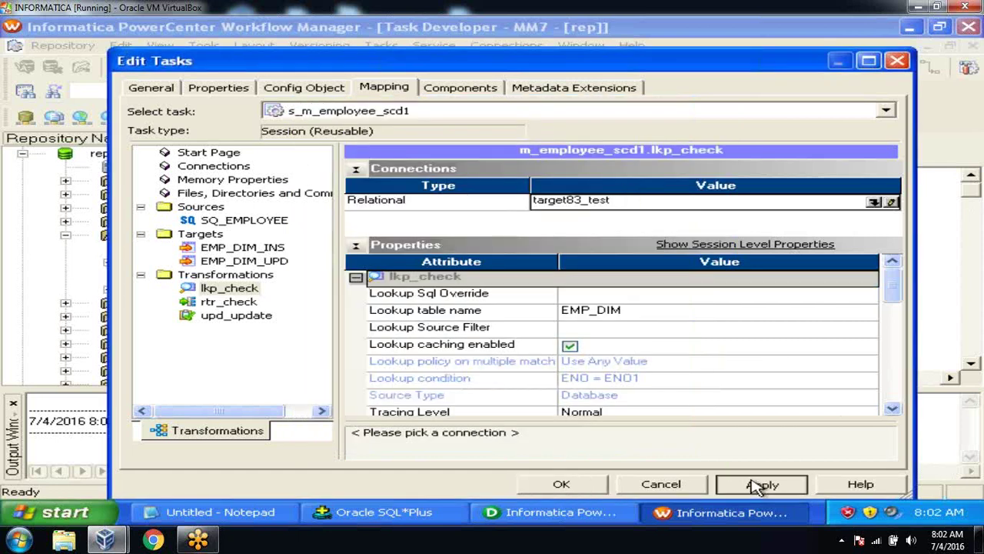
left_click(760, 484)
Step: Close the session editor, save s_m_employee_scd1 to the repository, and switch to Workflow Designer
left_click(561, 484)
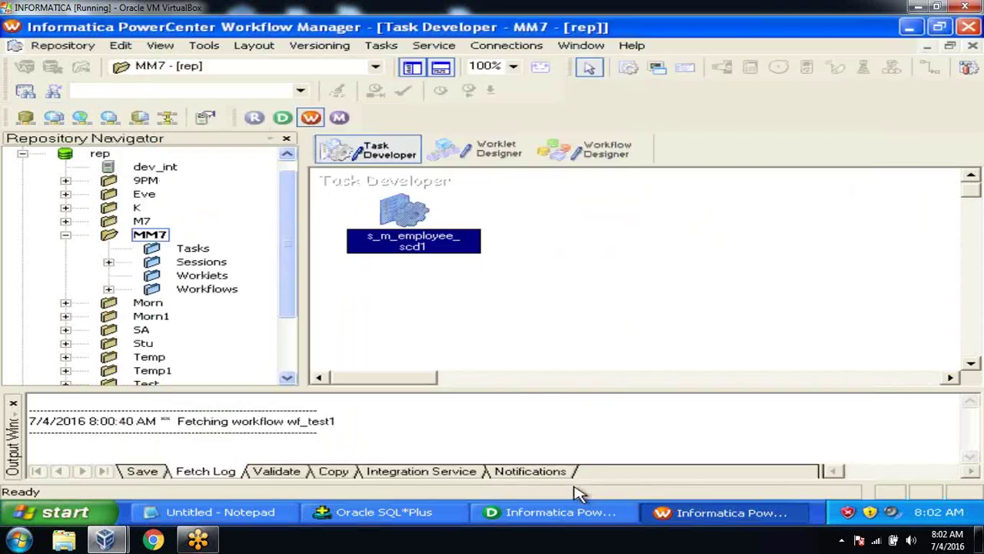
left_click(46, 46)
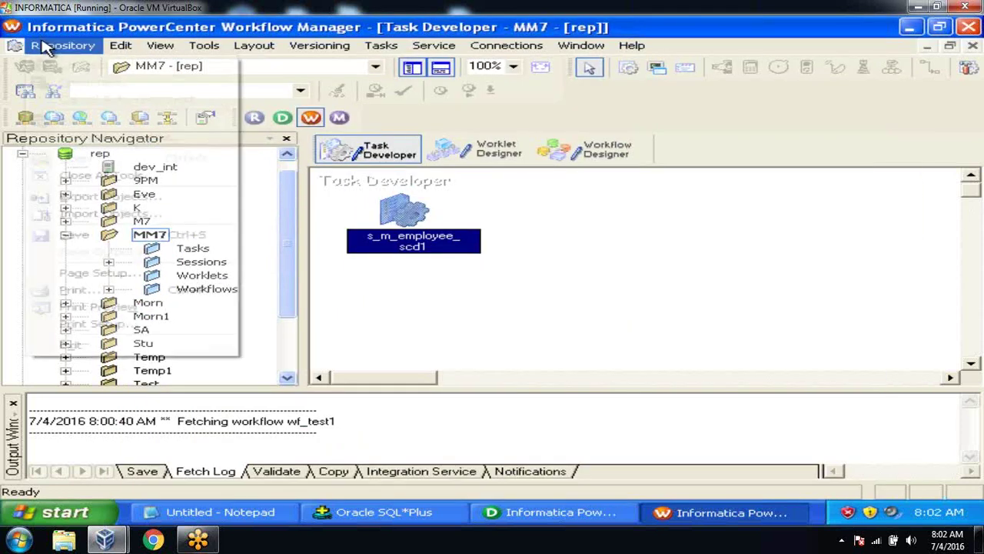
left_click(103, 235)
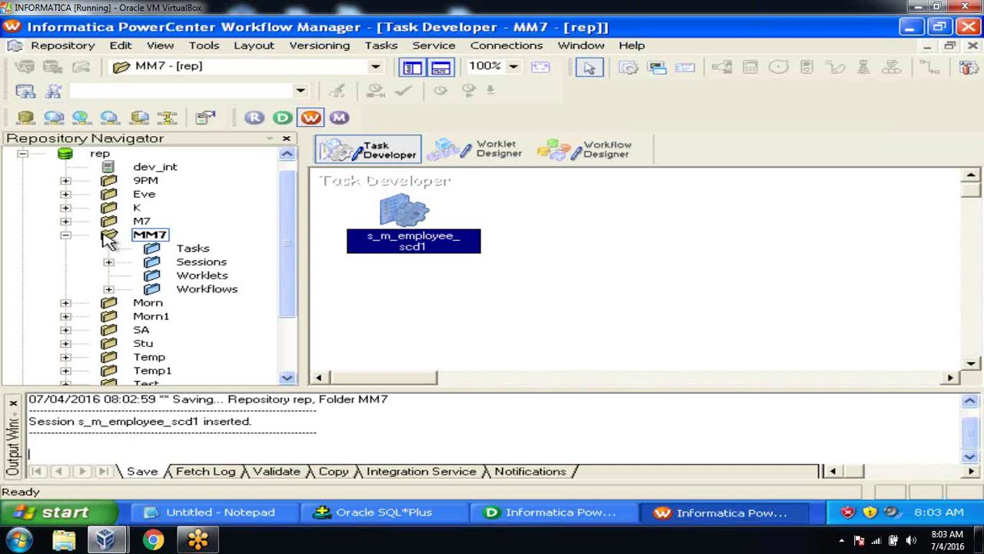
left_click(14, 403)
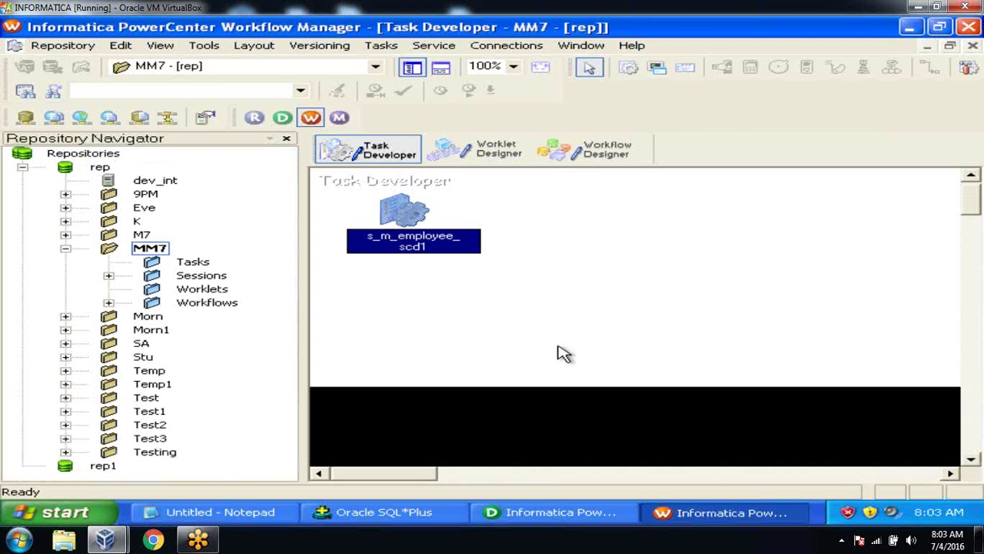
left_click(600, 150)
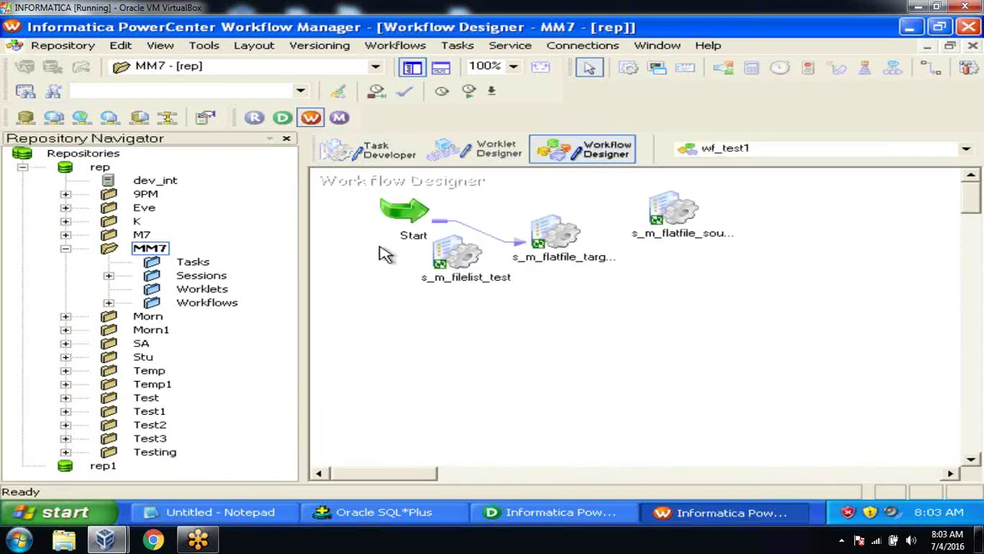
Step: Drag s_m_employee_scd1 into wf_test1, save the workflow, and start the session task
left_click(109, 276)
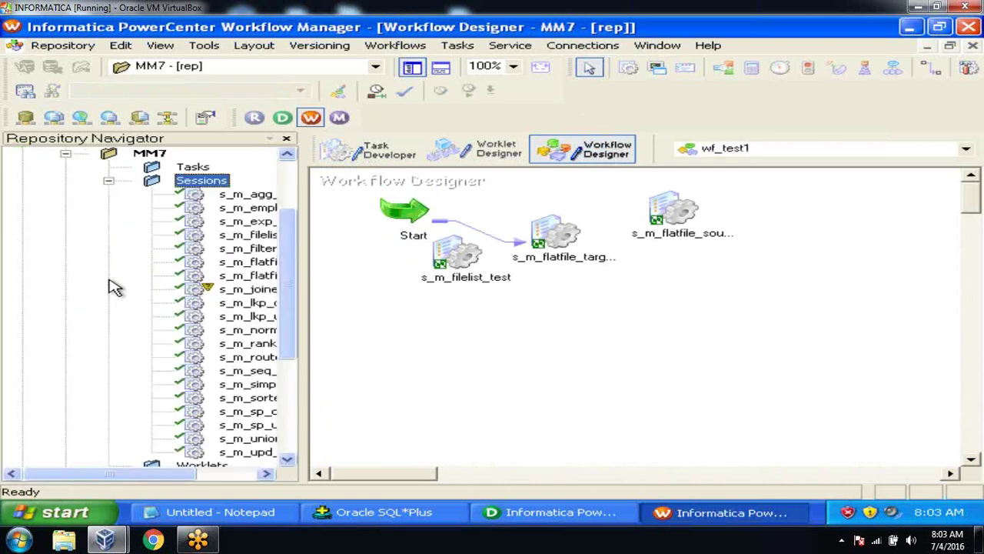
left_click_drag(120, 477, 186, 477)
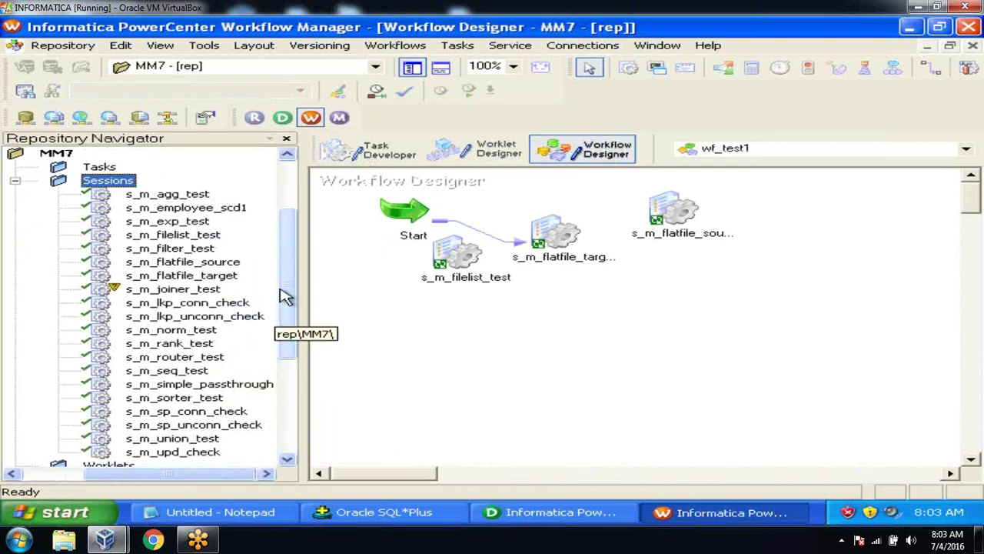
left_click(223, 209)
left_click_drag(219, 216, 751, 186)
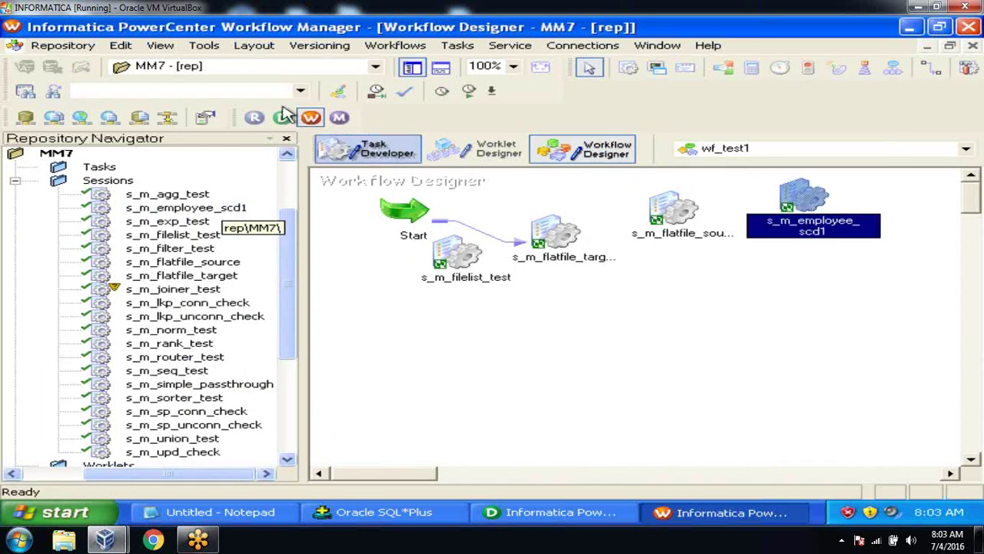
left_click(65, 44)
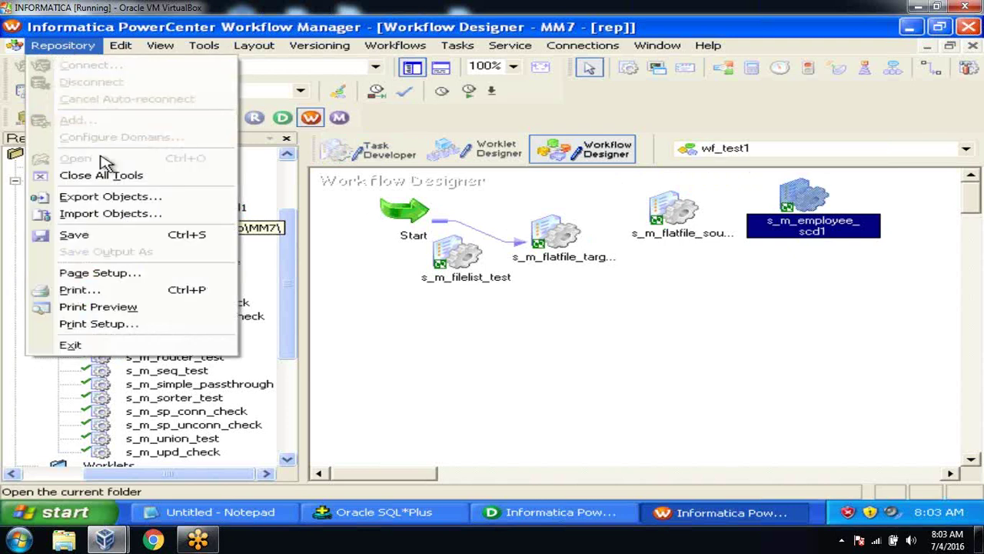
left_click(104, 233)
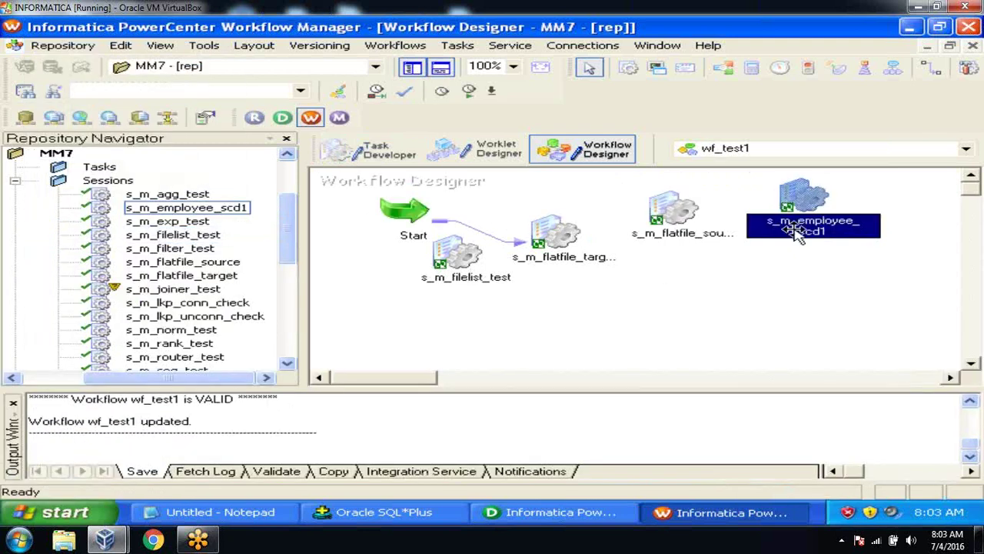
right_click(818, 198)
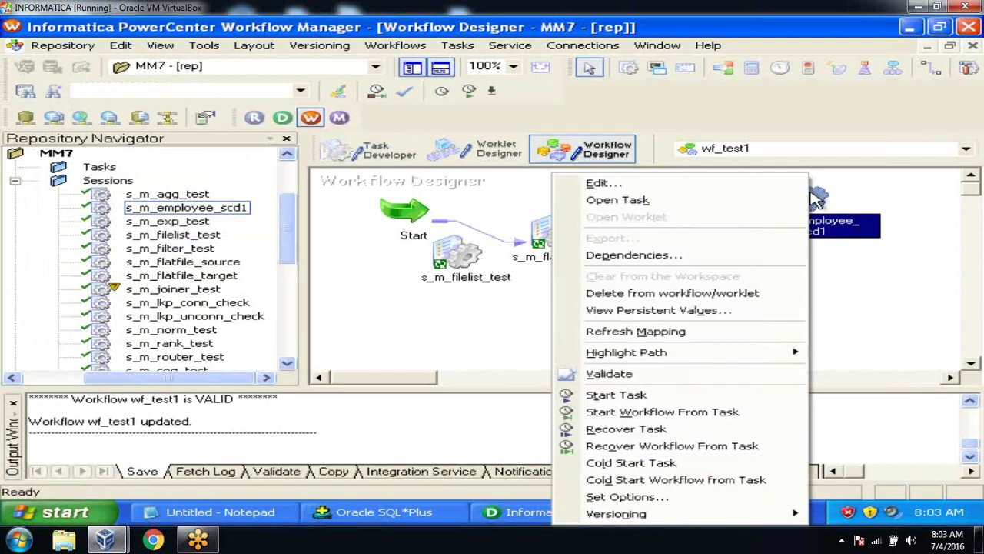
left_click(700, 395)
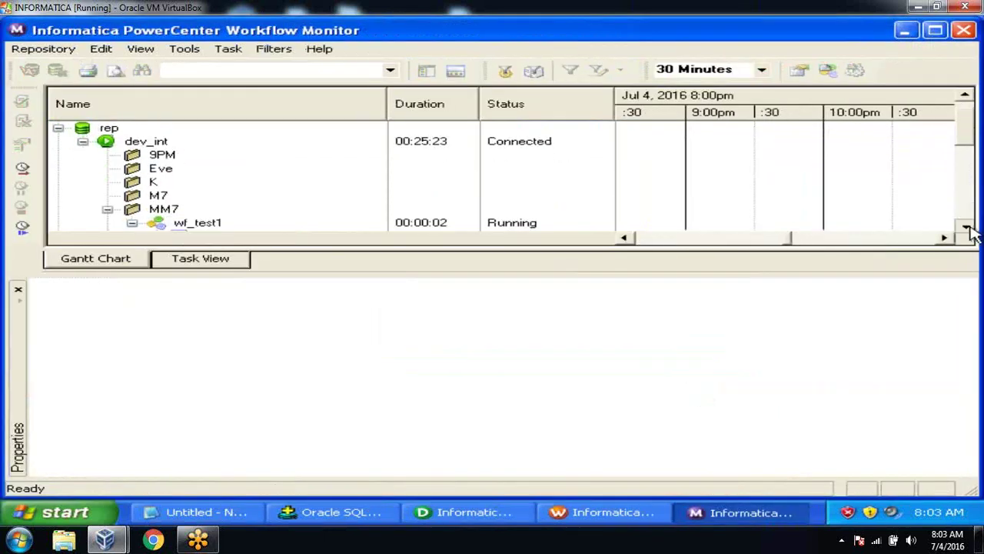
Step: Check the run's statistics: 3 rows inserted via EMP_DIM_INS, 0 via EMP_DIM_UPD
scroll(967, 228, "down", 2)
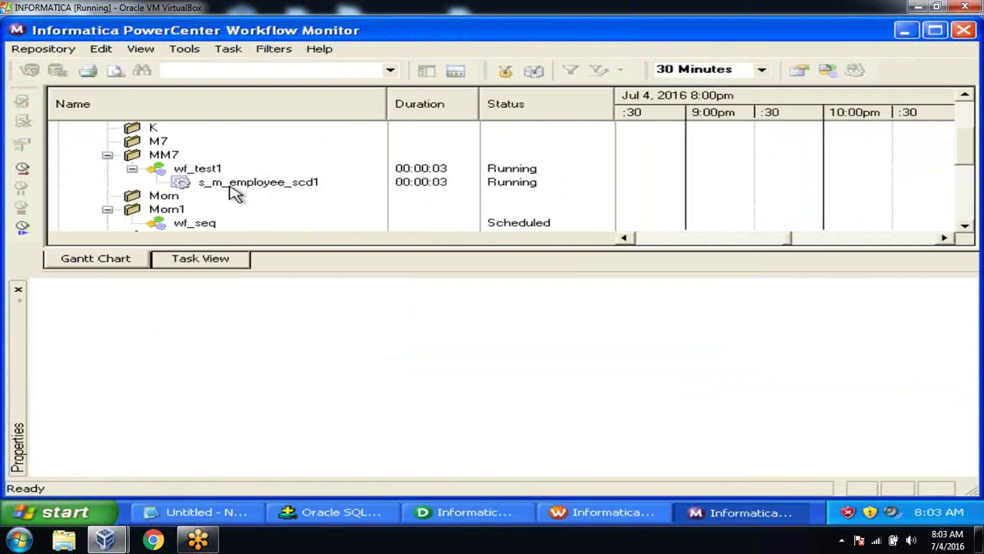
left_click(230, 185)
right_click(230, 185)
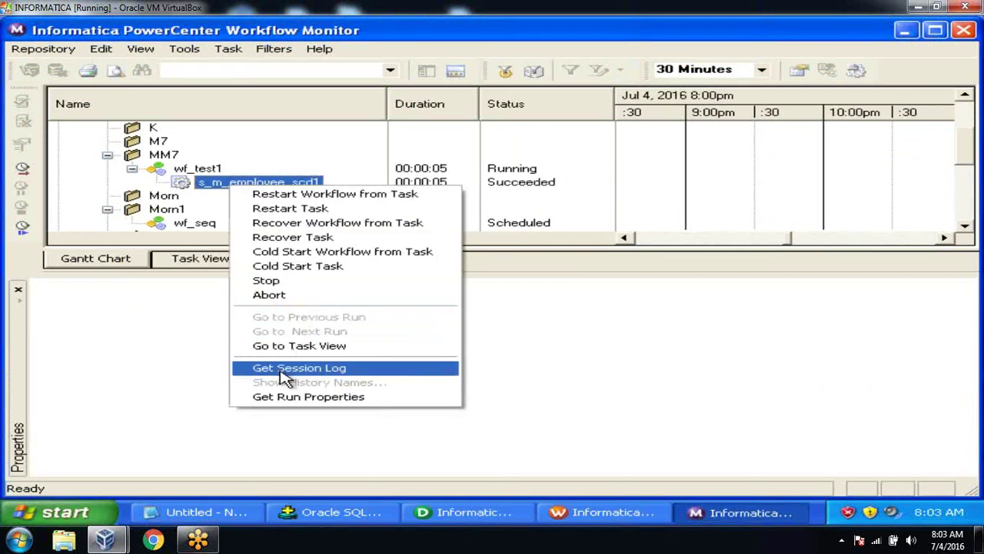
left_click(289, 397)
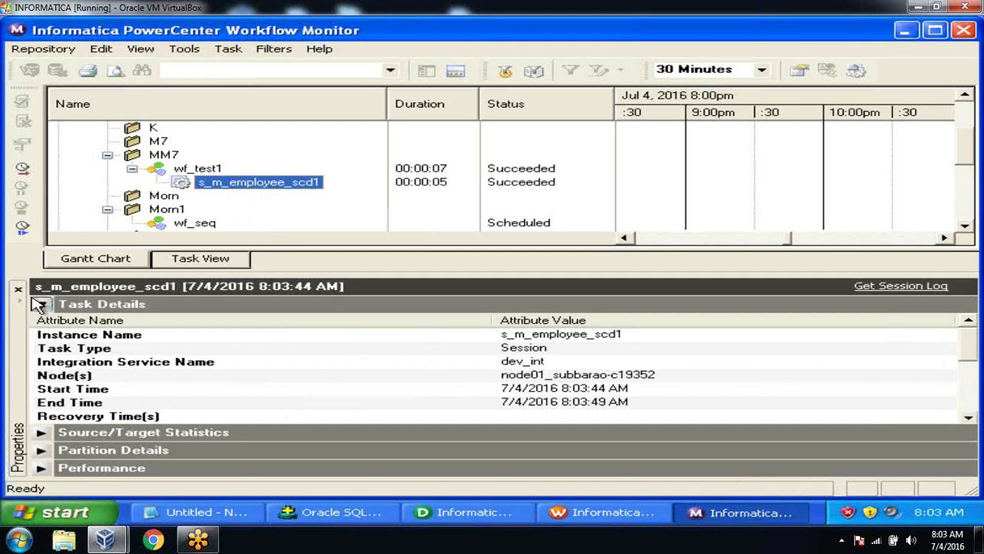
left_click(41, 305)
left_click(41, 322)
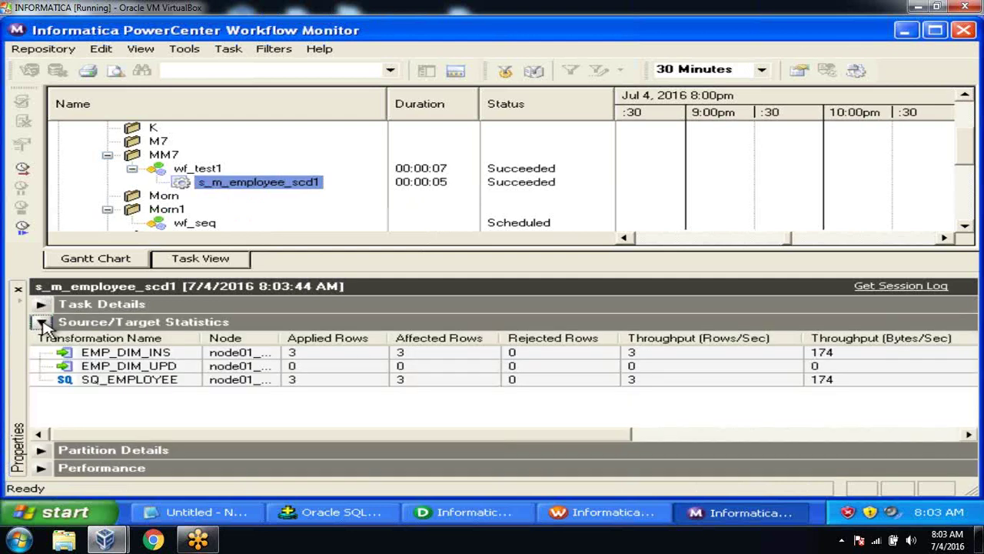
left_click(308, 385)
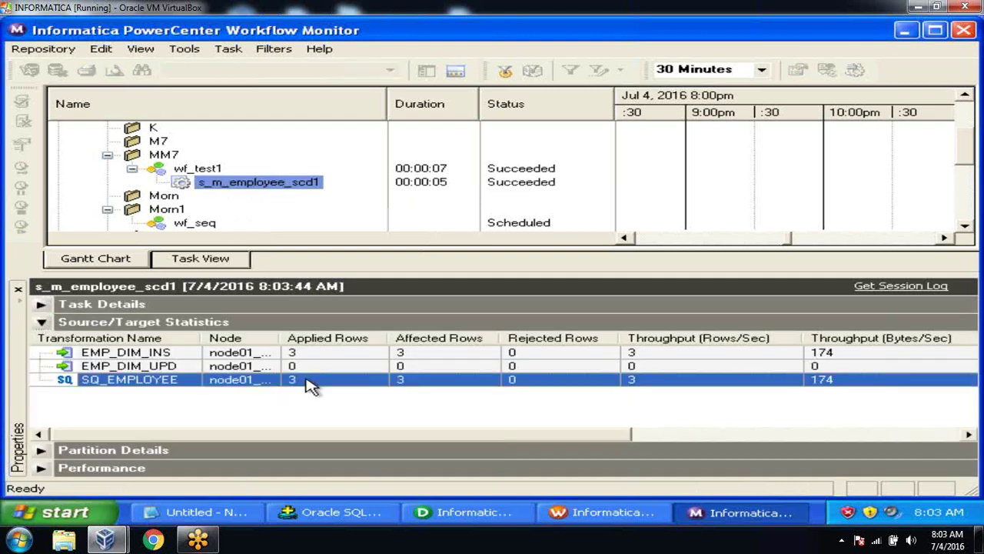
left_click(307, 355)
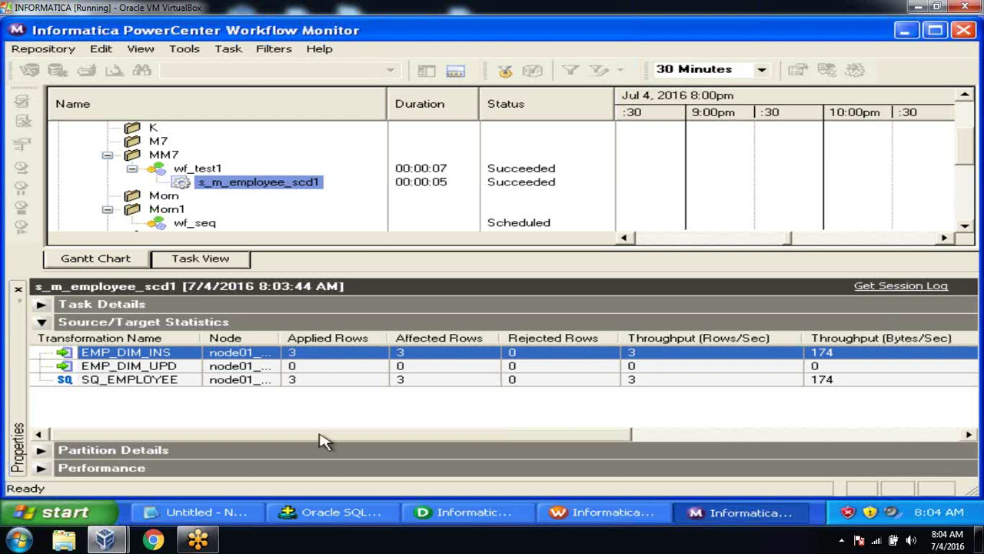
left_click(332, 513)
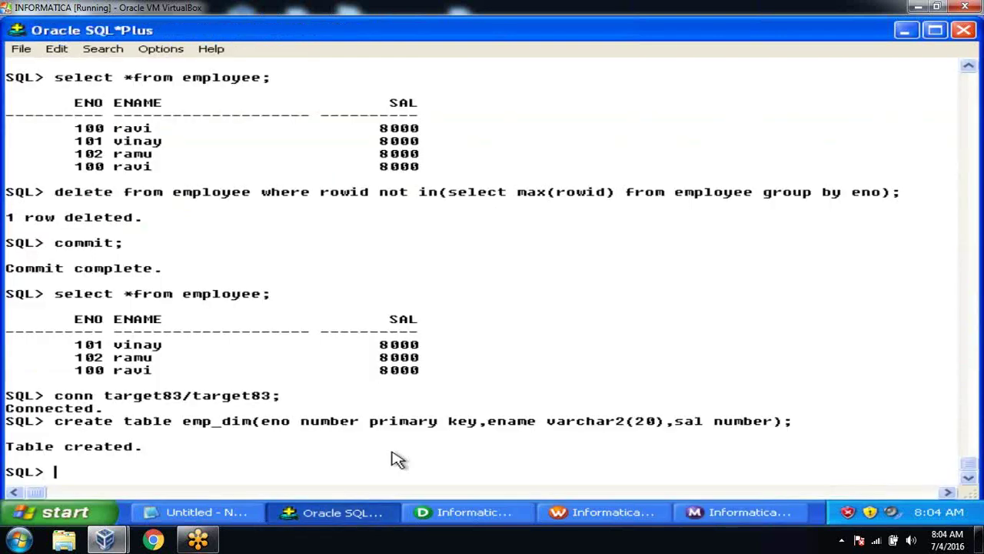
Step: Run select *from emp_dim; showing employees 100–102 at salary 8000
type("select *from emp_")
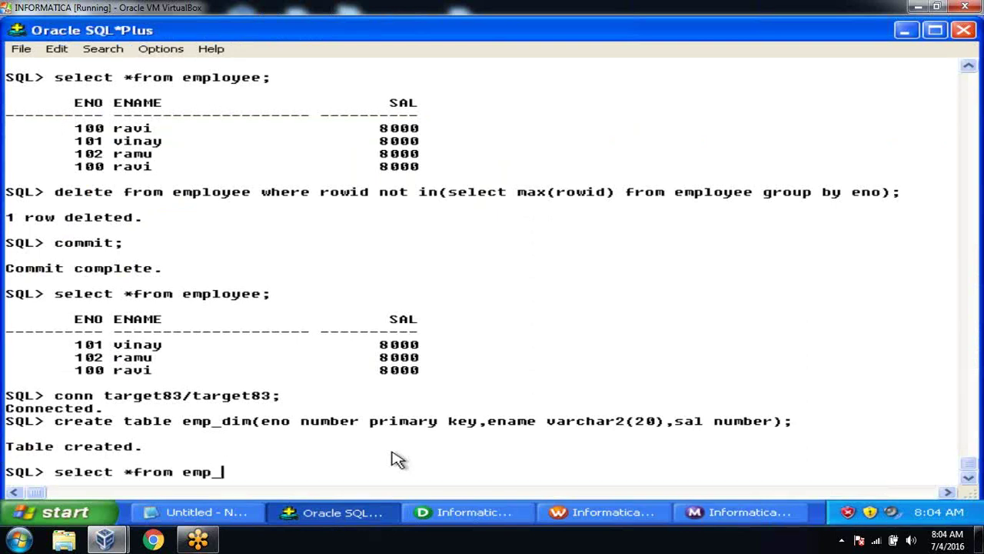
type("dim;")
key("Return")
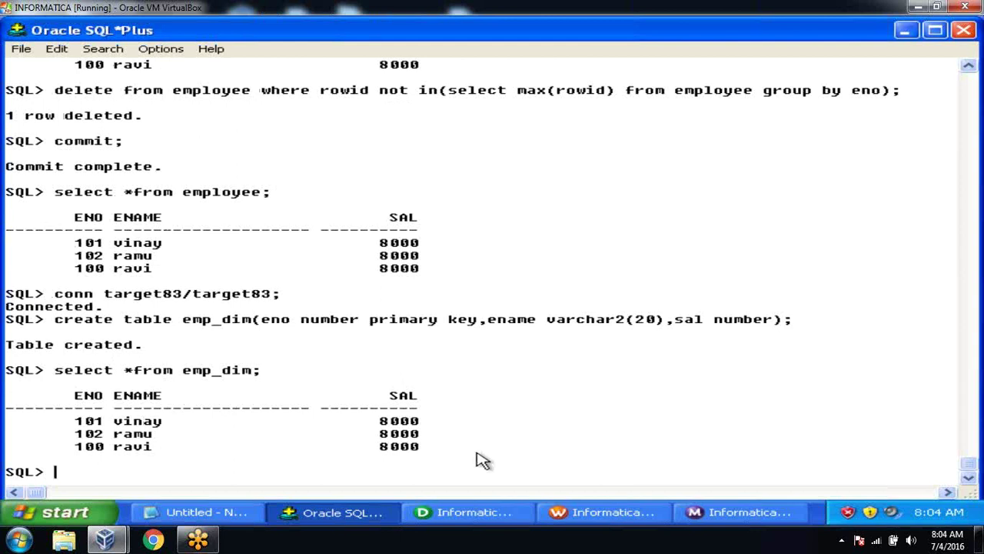
key("alt+Tab")
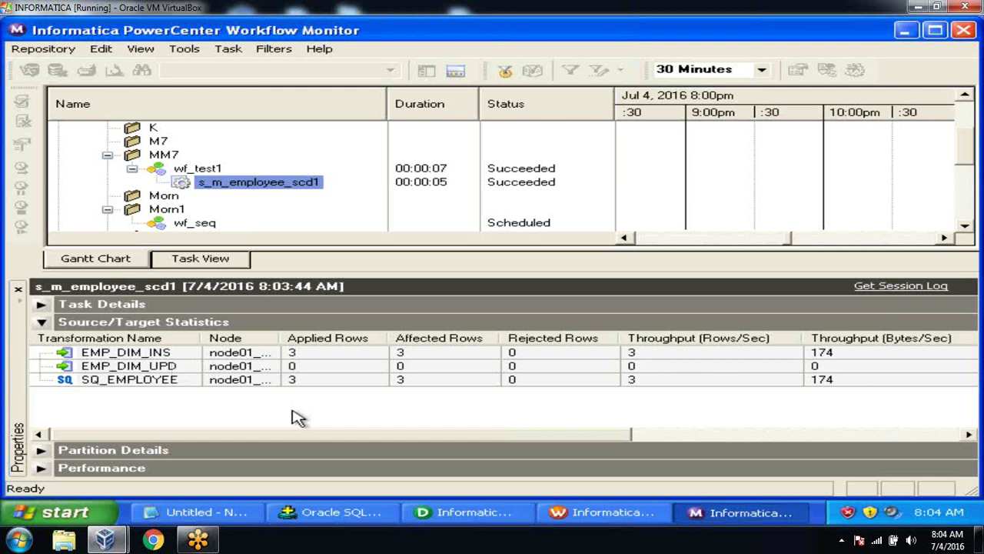
left_click(327, 512)
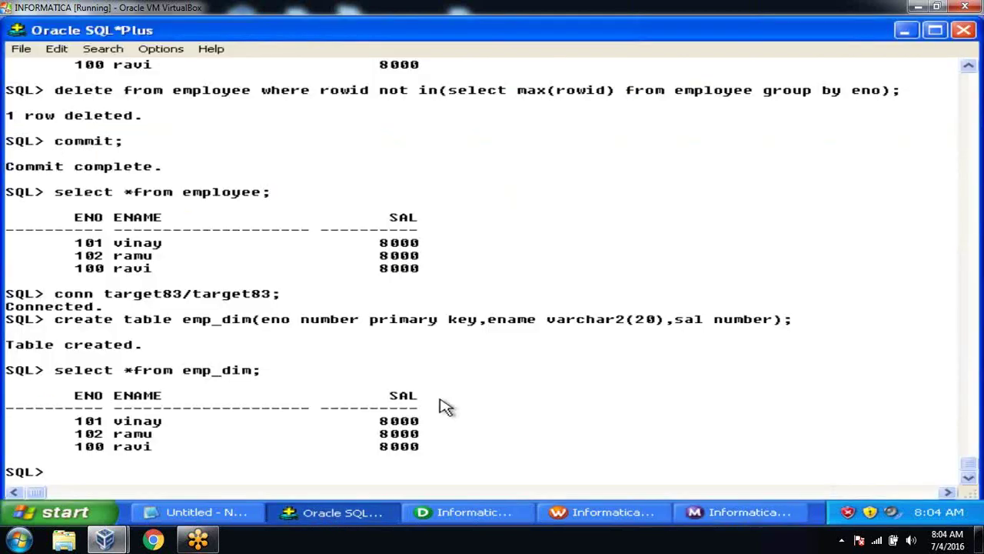
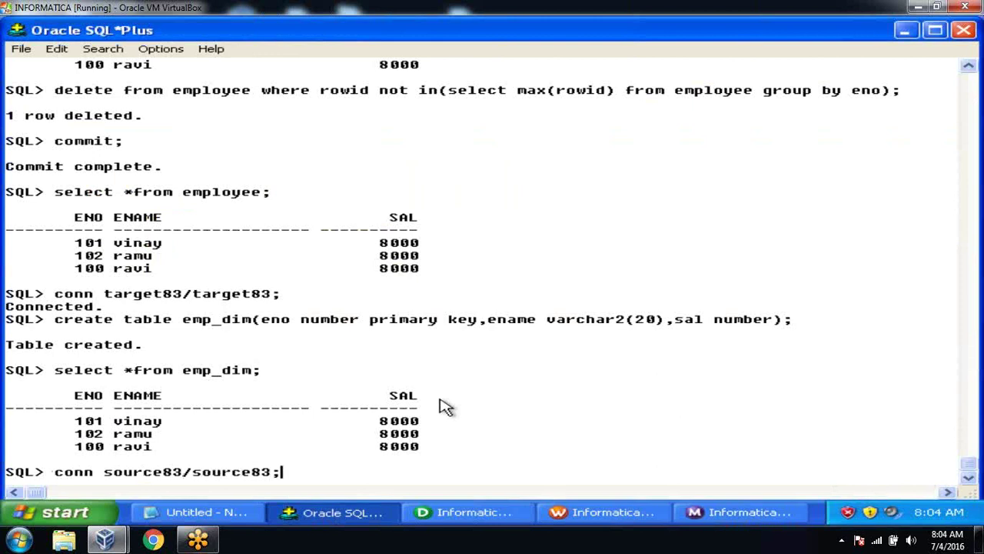
Step: Connect to the source schema and set every employee's salary to 9000
key("Return")
type("insert")
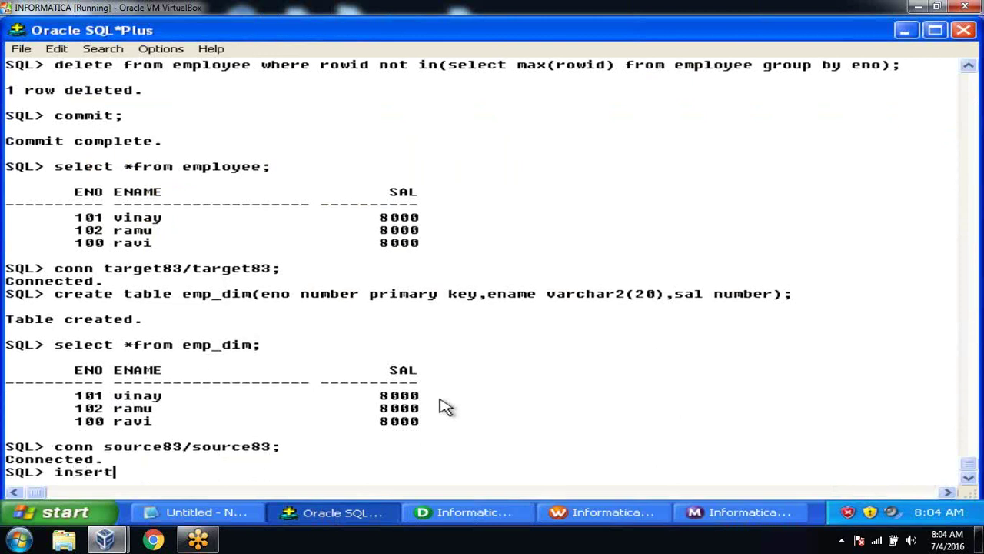
key("BackSpace")
key("BackSpace")
key("BackSpace")
key("BackSpace")
key("BackSpace")
type("update employ")
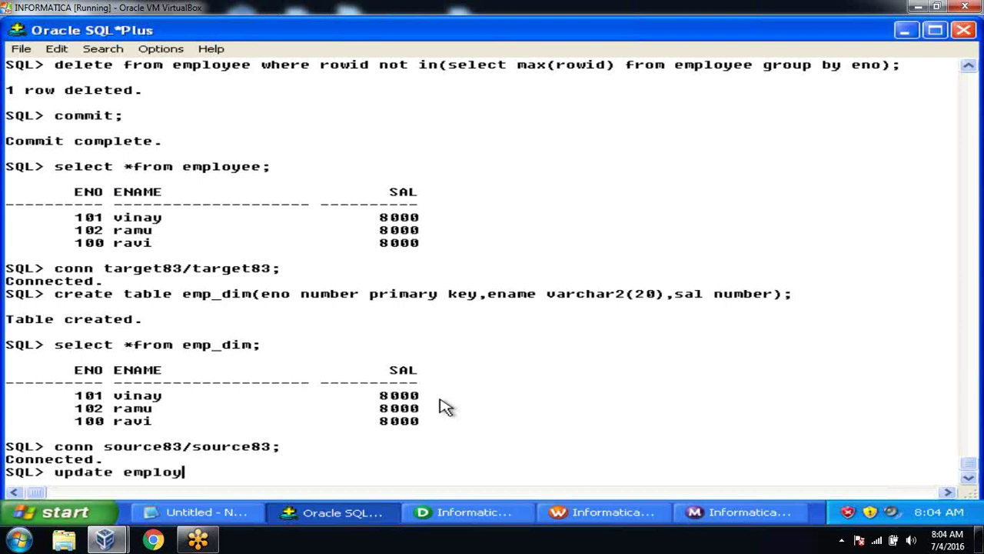
type("ee set sal")
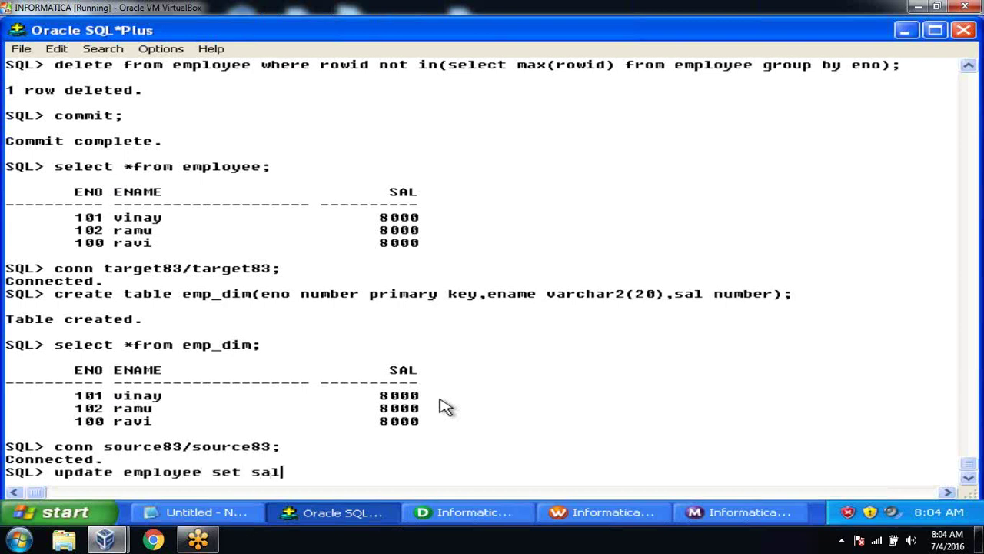
type("=9000;")
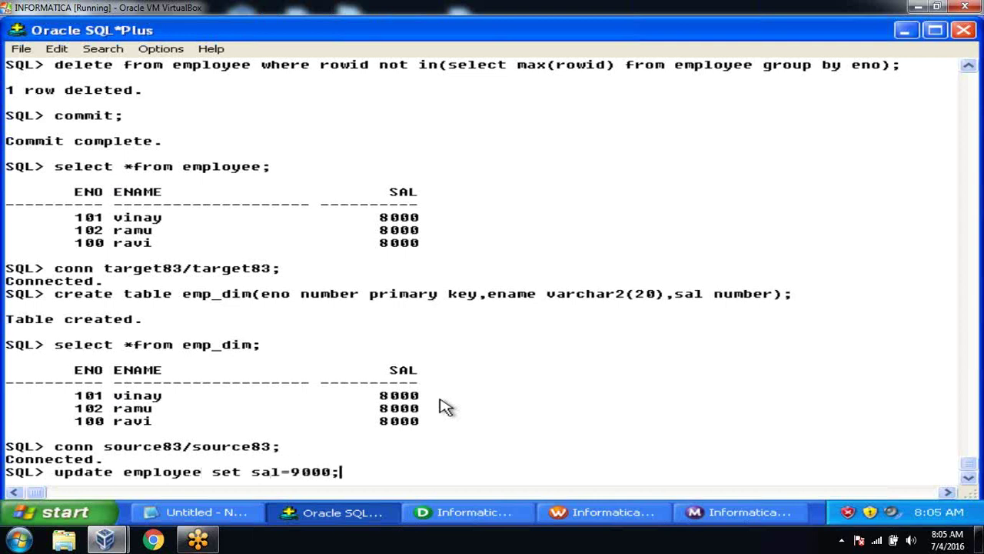
key("Return")
Step: Insert employee 200 'abc' at 3000, commit, and list the employee table
type("insert into ")
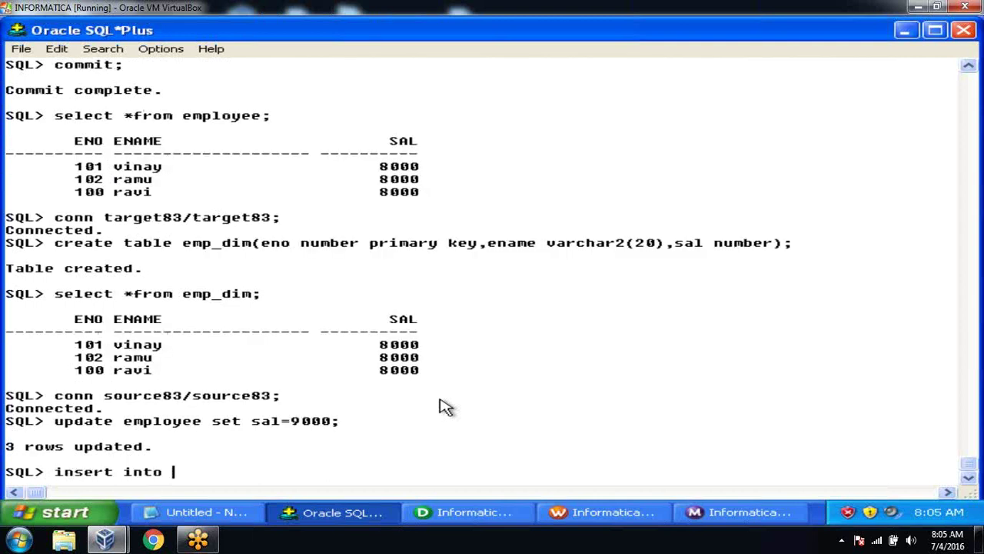
type("employee v")
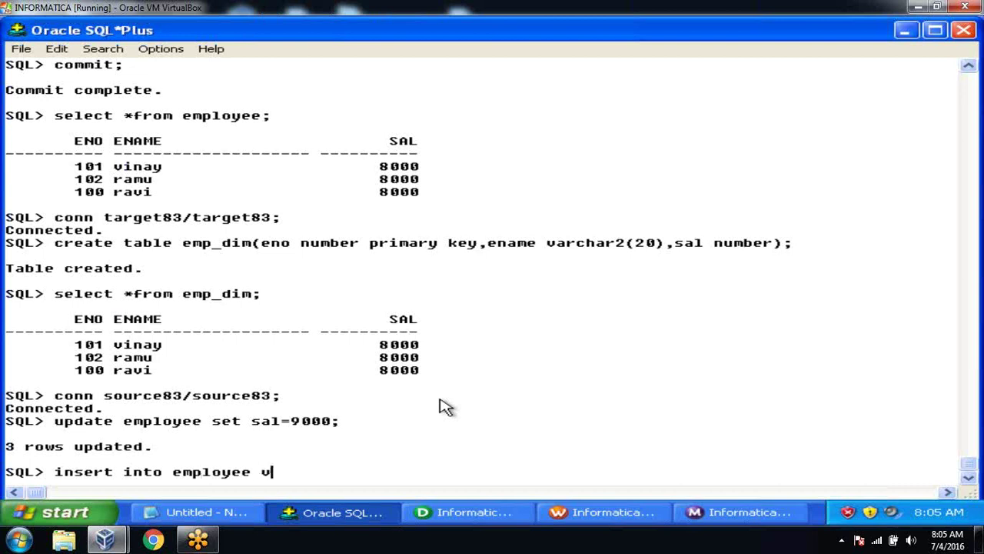
type("alues(200,'ab")
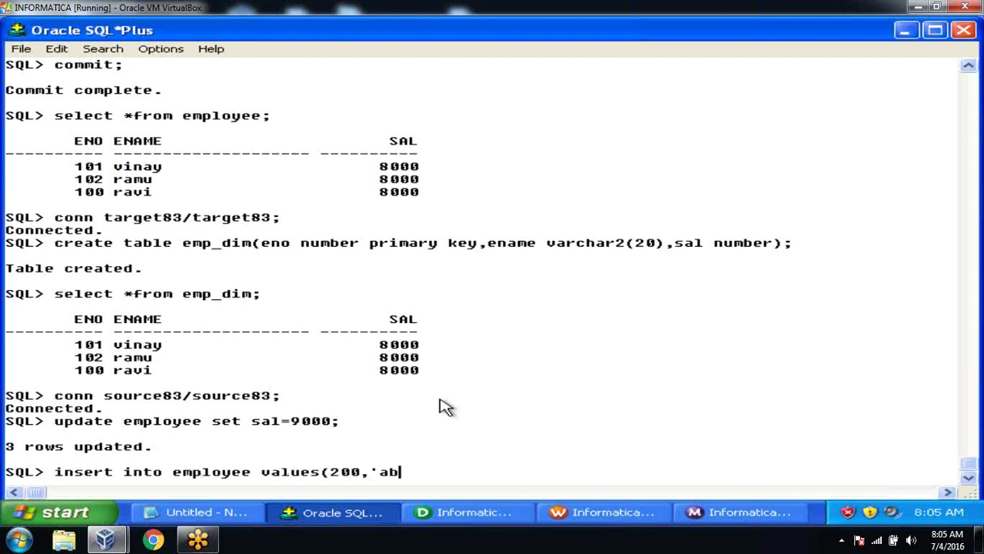
type("c',3000);")
key("Return")
type("commit;")
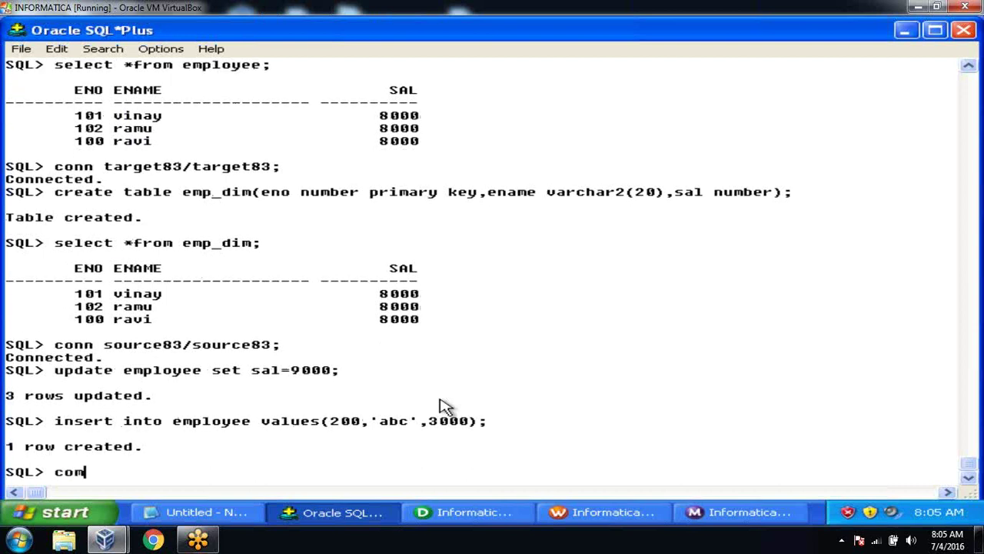
key("Return")
type("select *from employee;")
key("Return")
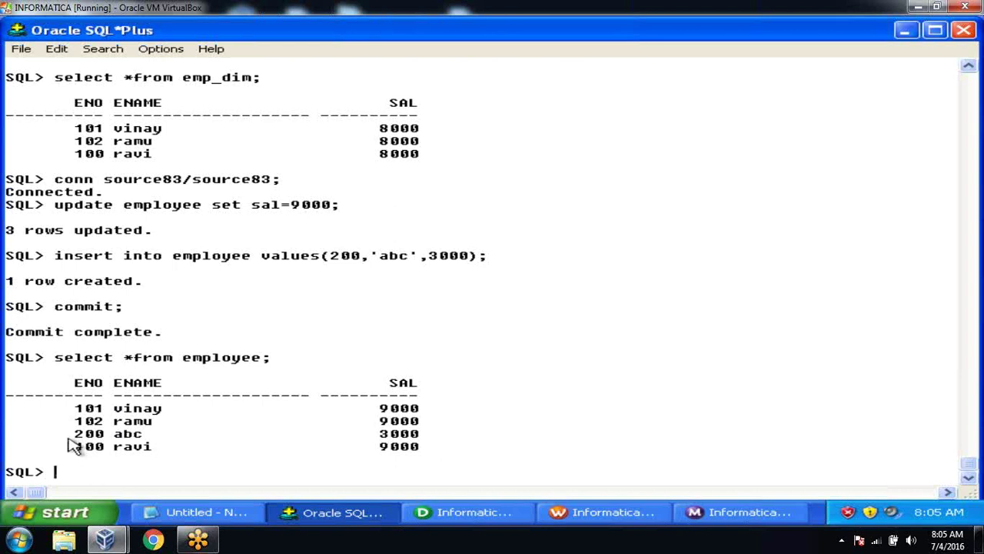
left_click_drag(69, 441, 442, 442)
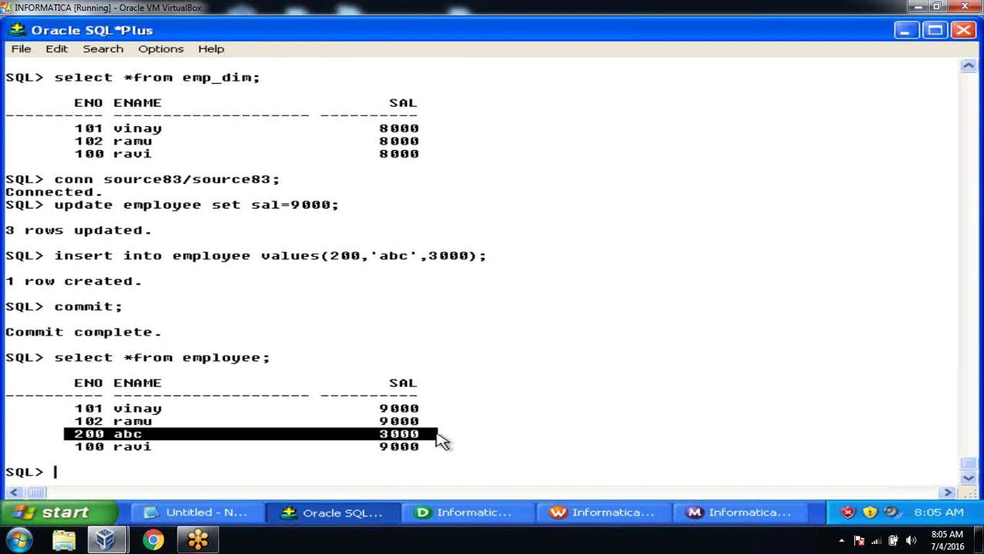
Step: Restart the s_m_employee_scd1 task in Workflow Monitor, yielding 1 insert and 3 updates
left_click(696, 515)
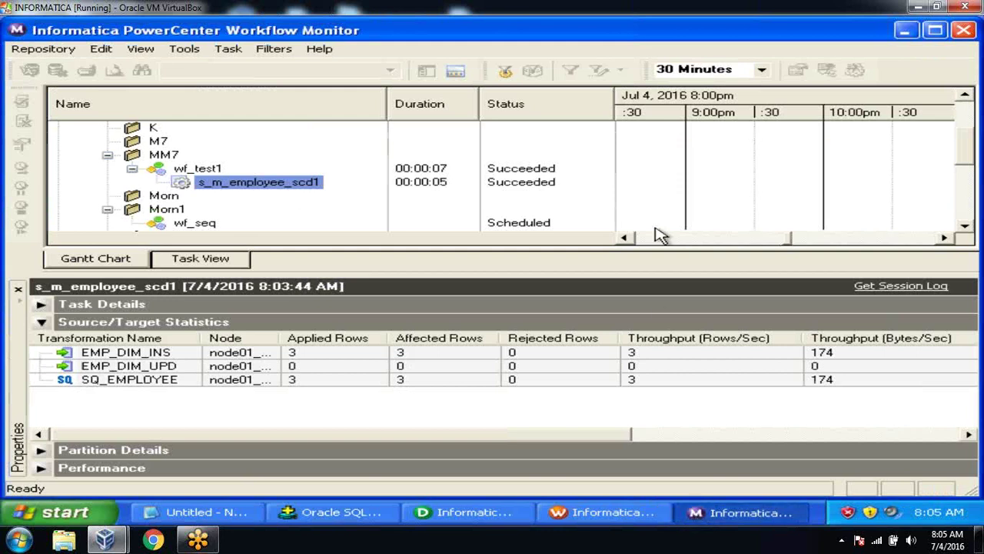
right_click(276, 189)
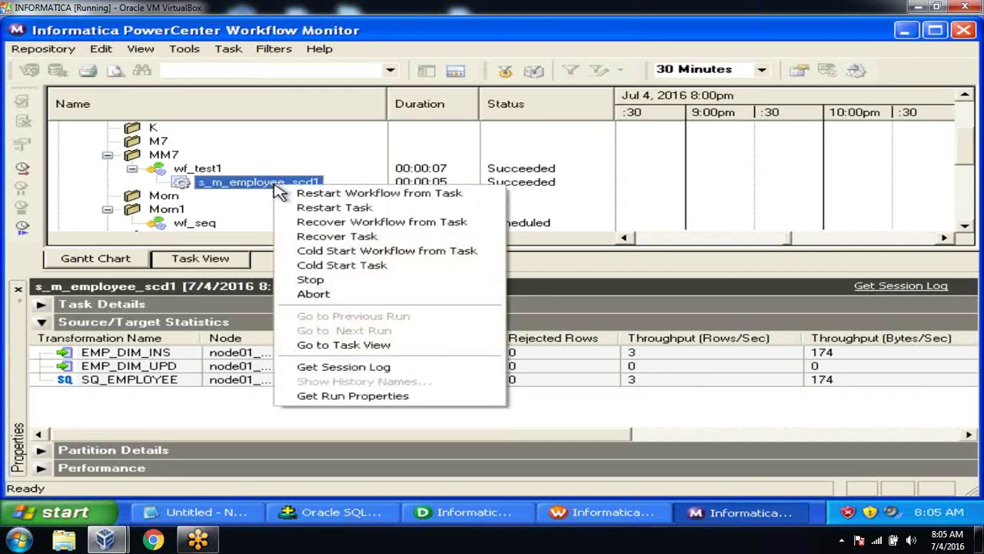
left_click(304, 212)
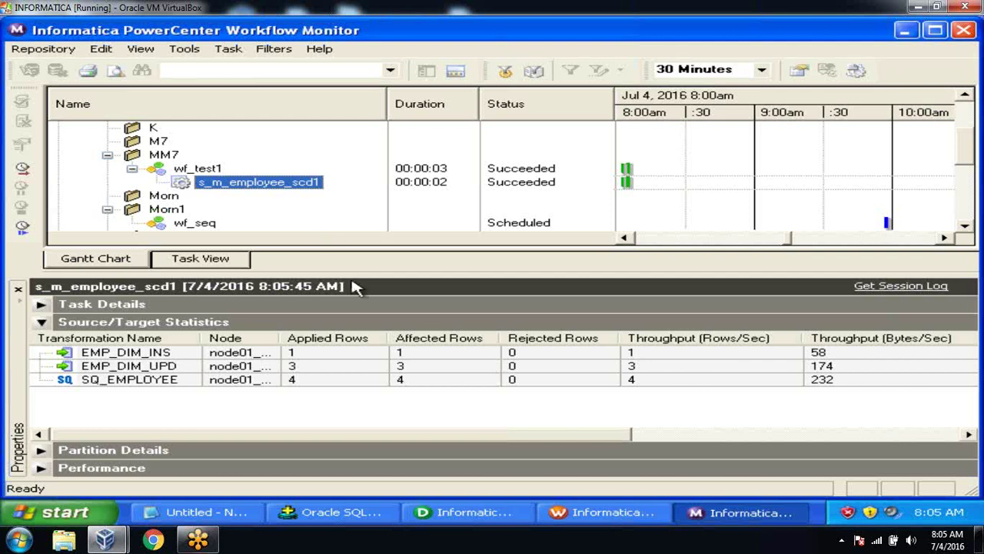
left_click(346, 521)
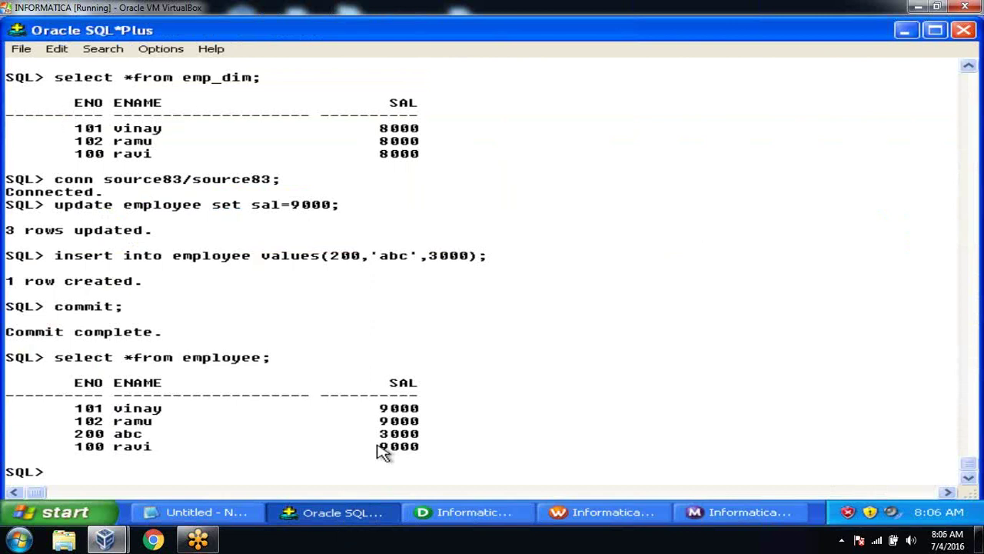
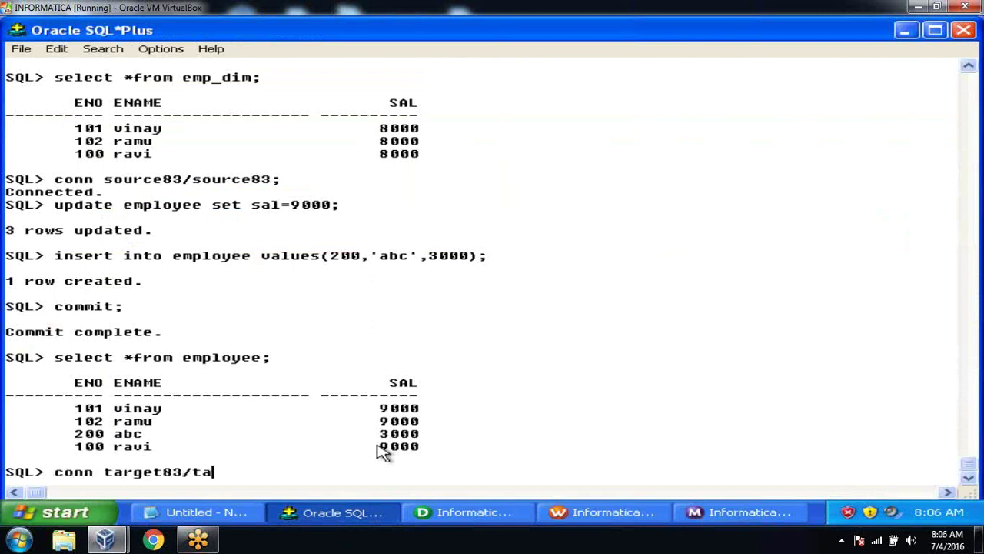
key("Return")
type("select *fr")
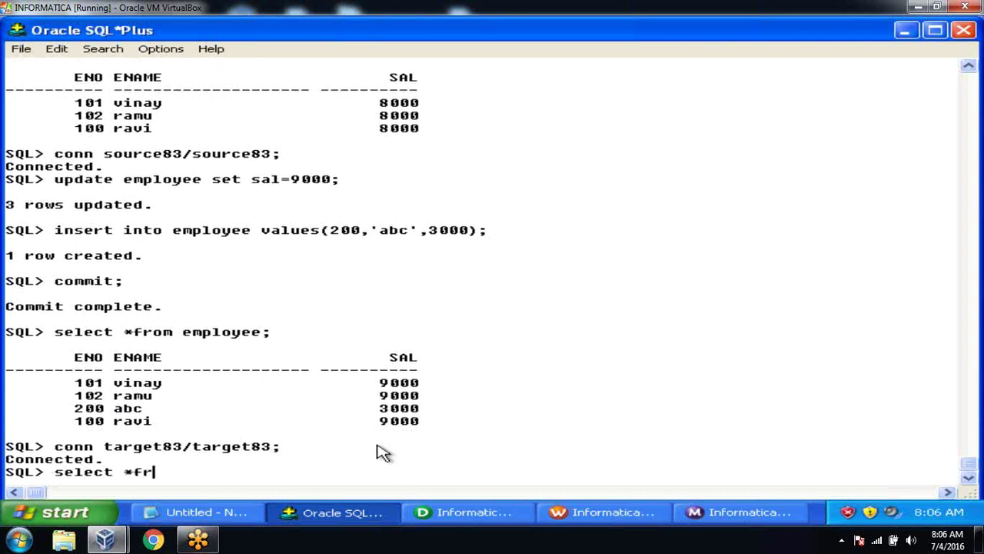
type("om emp_dim;")
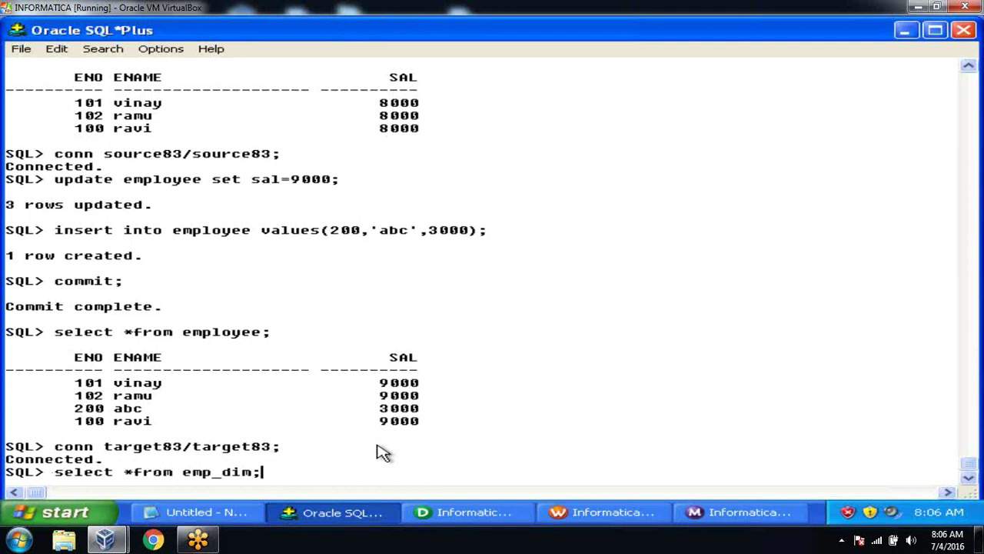
key("Return")
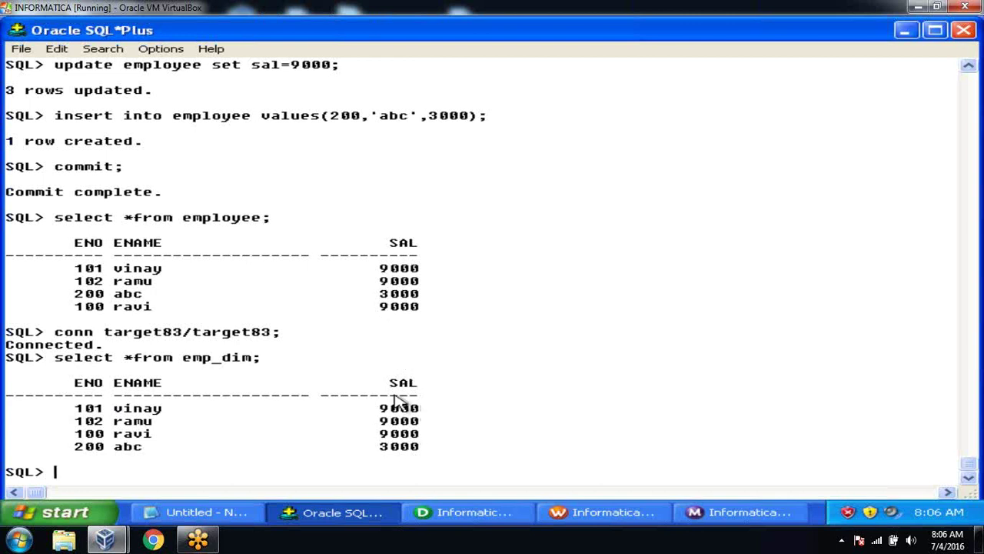
Step: Scroll back to compare against the earlier emp_dim output with 8000 salaries
left_click(969, 66)
left_click(969, 66)
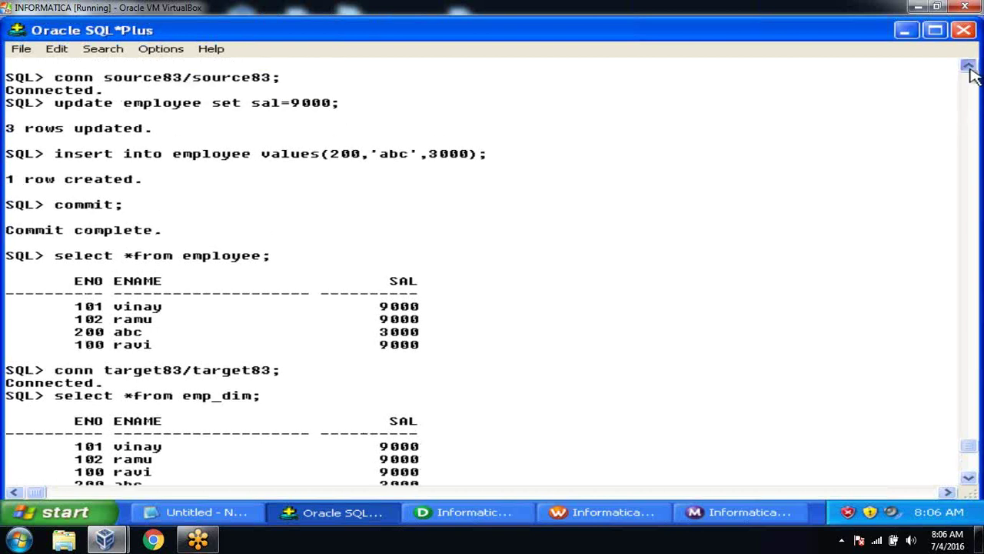
scroll(971, 73, "up", 3)
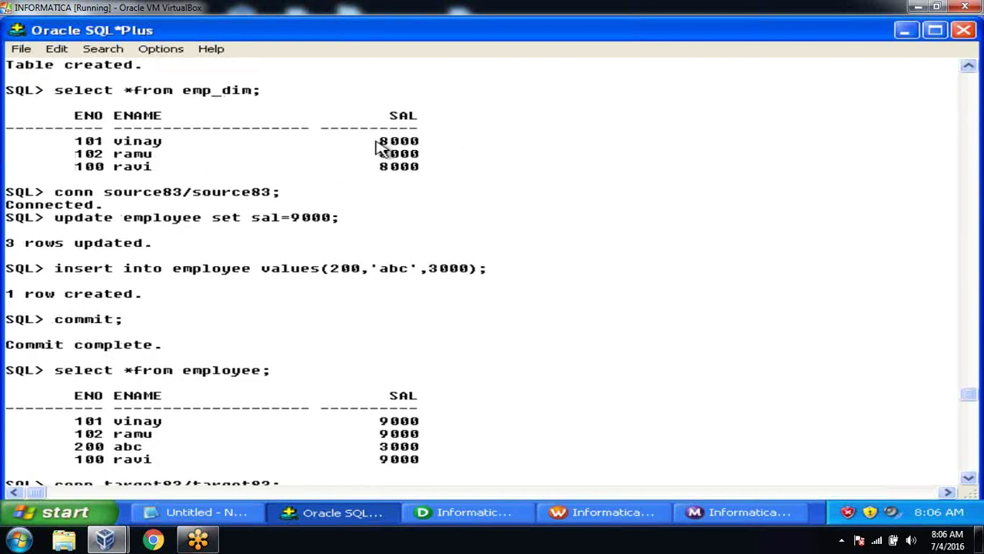
left_click_drag(376, 141, 433, 189)
left_click(572, 206)
left_click(969, 478)
left_click(969, 478)
left_click_drag(971, 480, 970, 481)
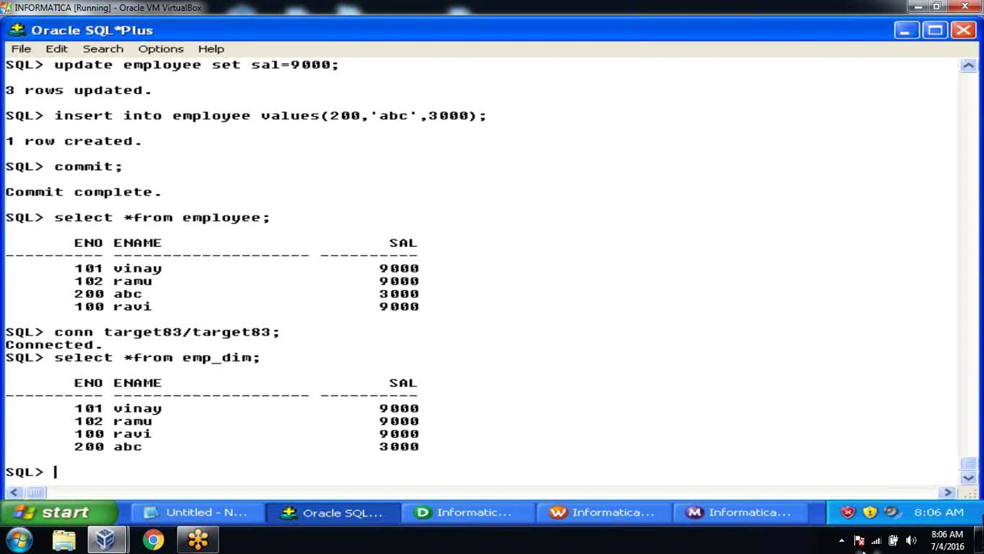
Step: Move upd_update left and expand the EMP_DIM_UPD target to show its ports
left_click(462, 517)
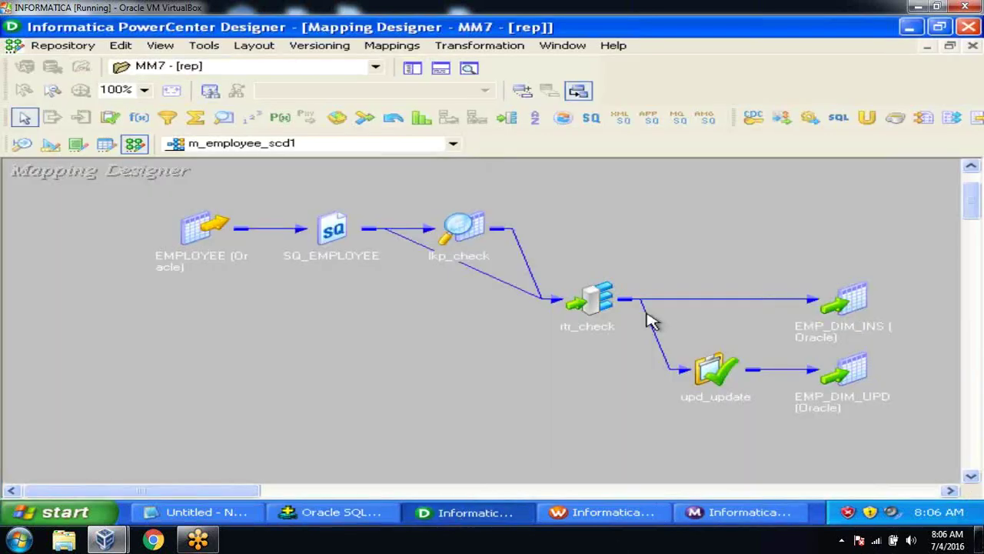
left_click(707, 376)
left_click_drag(729, 374, 488, 382)
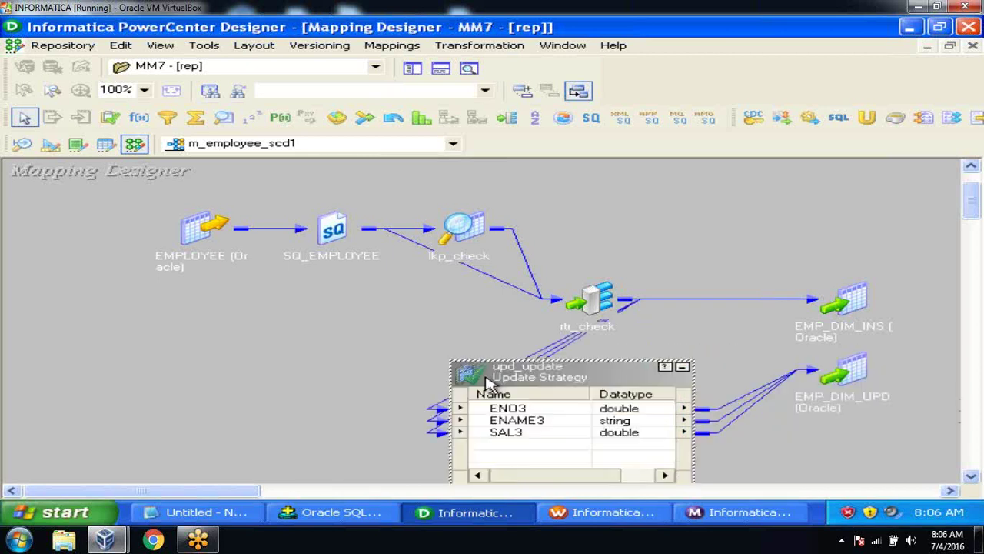
left_click(846, 373)
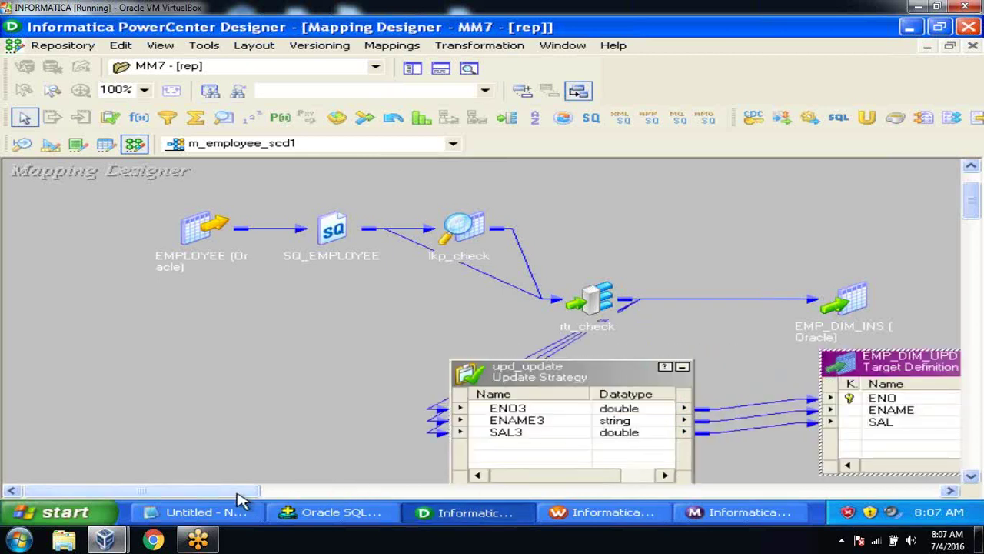
Step: Inspect EMP_DIM_UPD's ENAME and SAL ports, then return to Workflow Monitor
left_click_drag(237, 492, 281, 523)
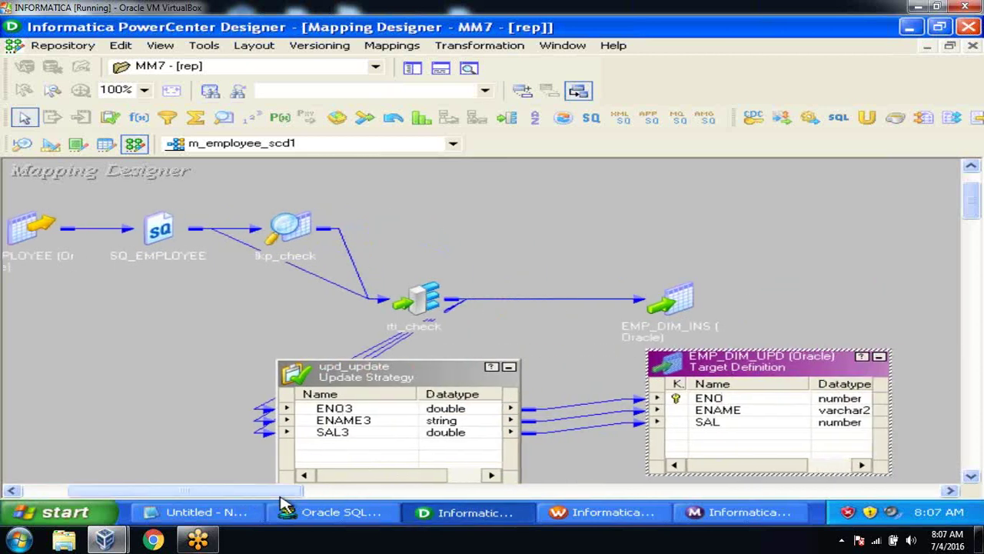
left_click(748, 413)
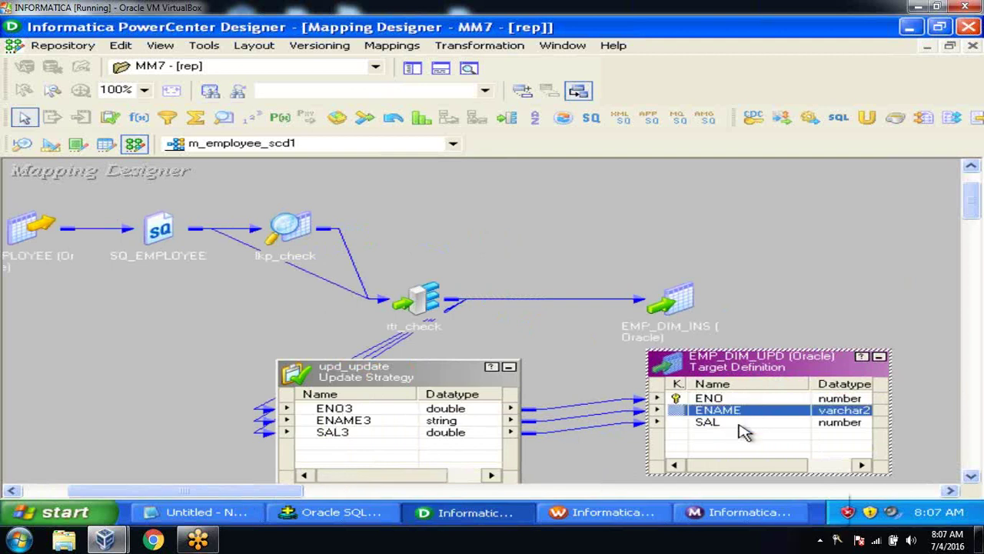
left_click(740, 424)
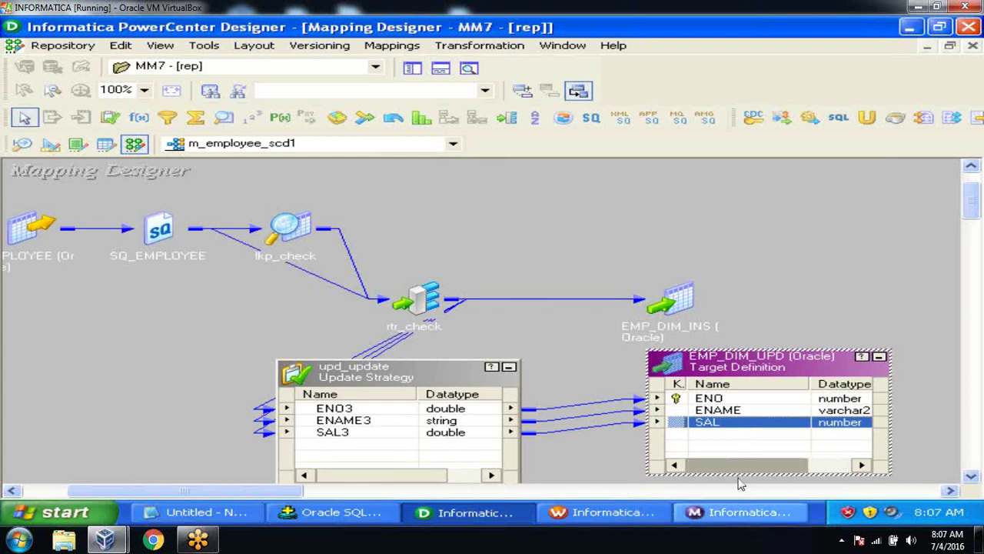
left_click(742, 515)
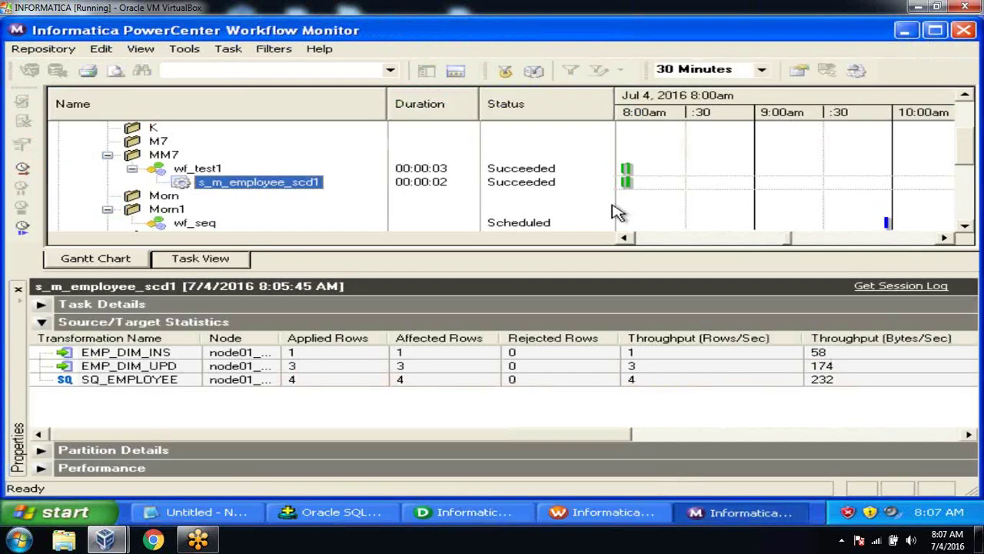
Step: Open the s_m_employee_scd1 session log and maximize its window
right_click(318, 186)
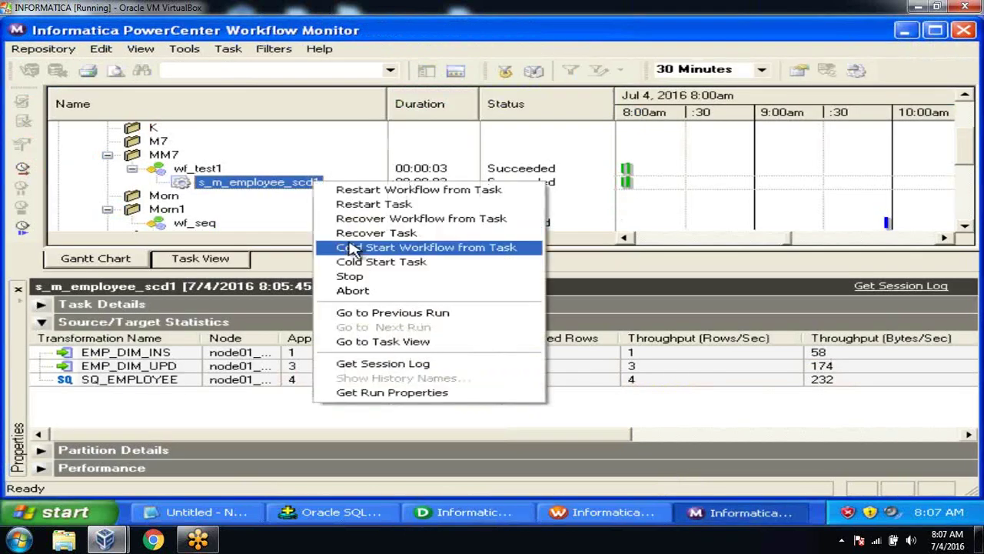
left_click(381, 364)
left_click(865, 72)
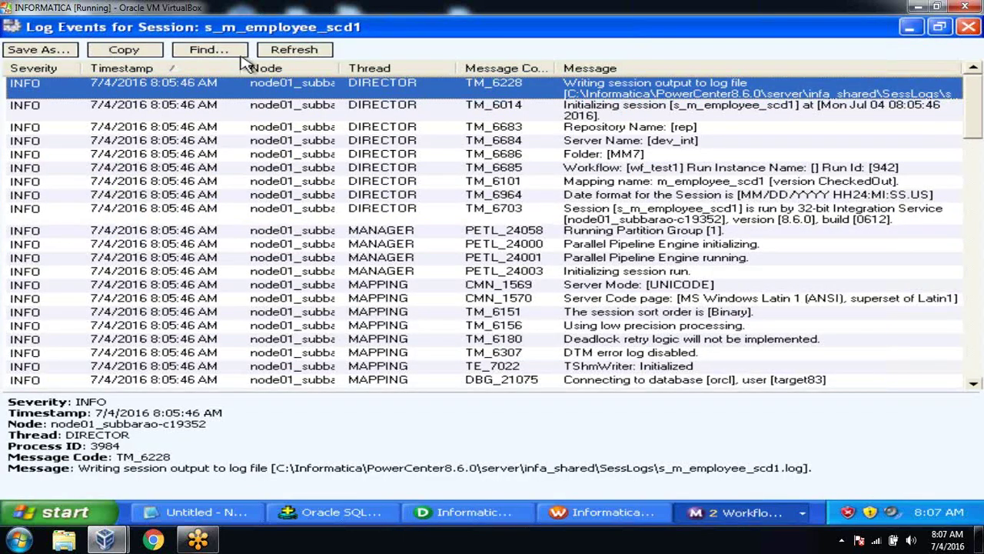
Step: Search the log for 'update' to find the UPDATE EMP_DIM SET ENAME, SAL WHERE ENO statement
left_click(224, 51)
type("update")
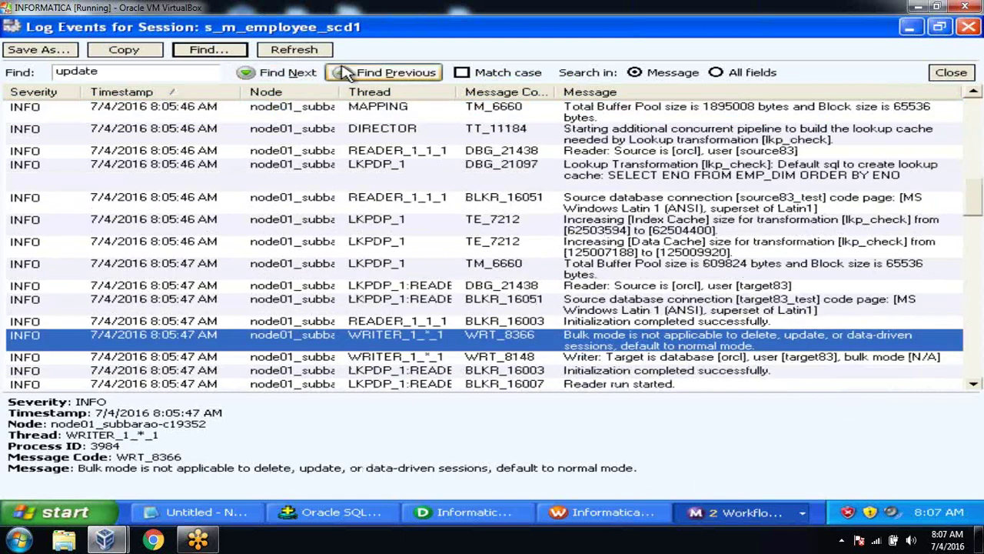
left_click(311, 77)
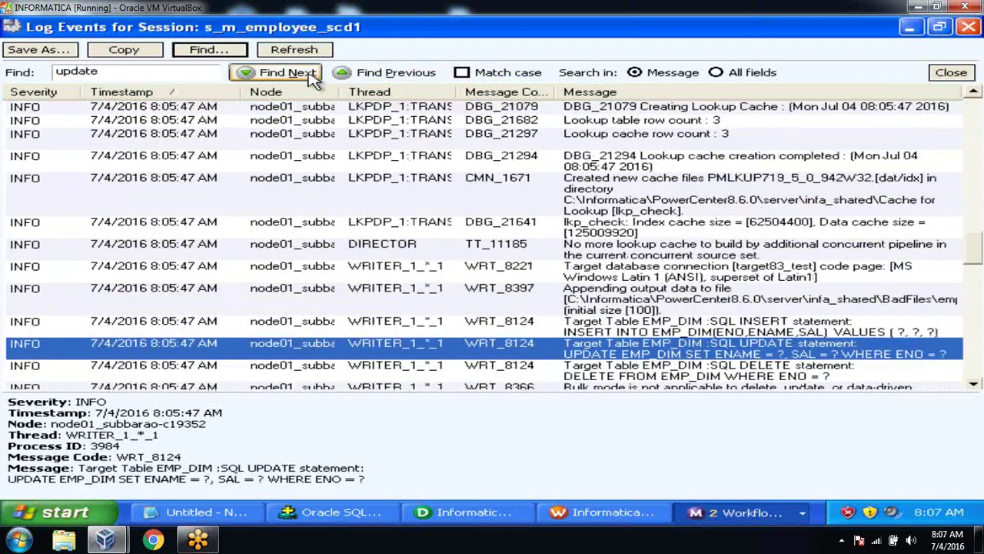
left_click_drag(10, 477, 280, 479)
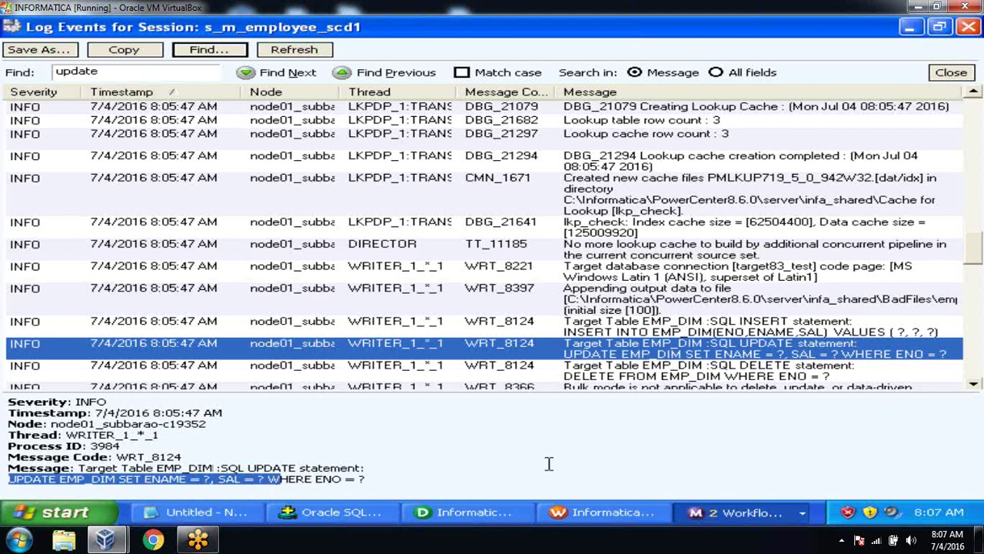
left_click(129, 482)
left_click_drag(153, 479, 352, 478)
left_click(353, 477)
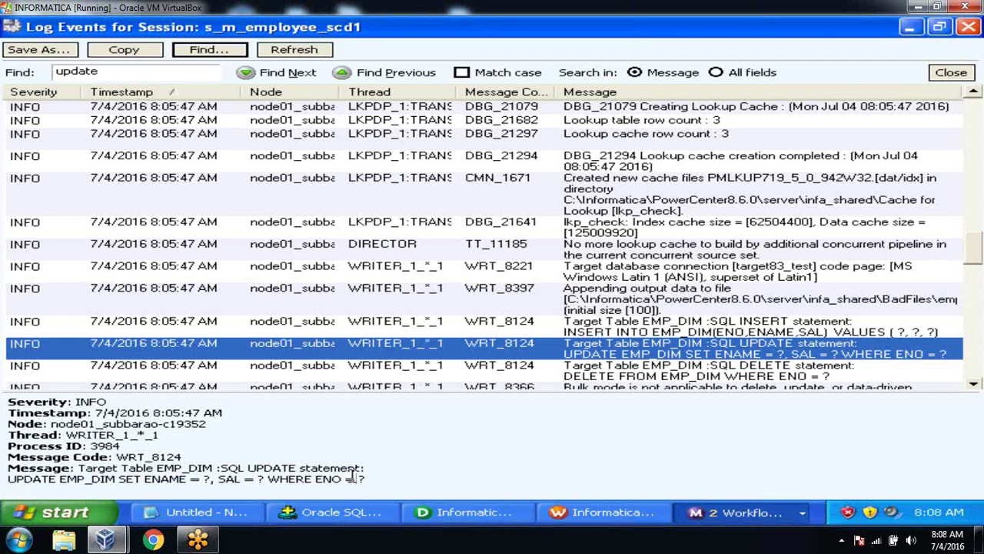
left_click(465, 512)
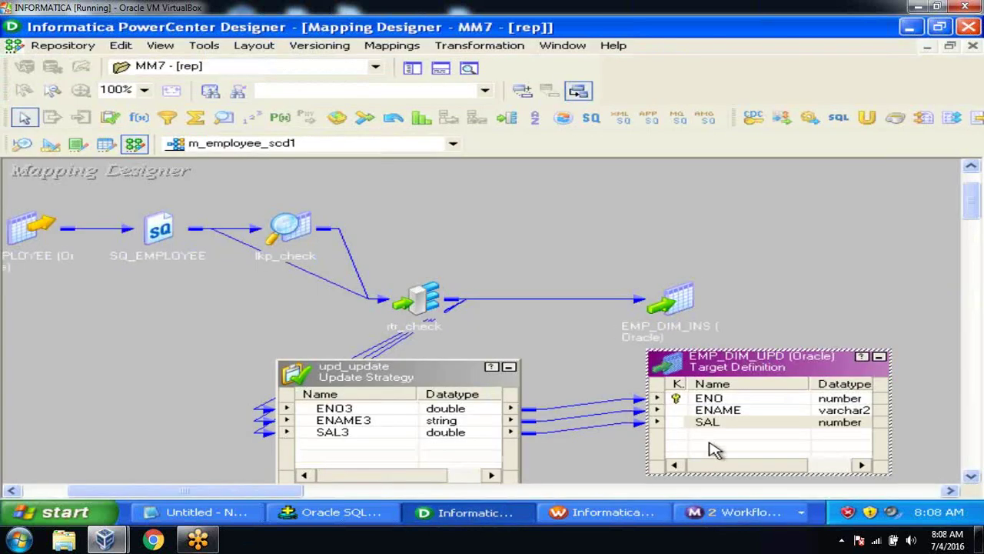
Step: Check the ENAME3-to-ENAME link into EMP_DIM_UPD, then show the s_m_employee_scd1 log events
left_click(624, 420)
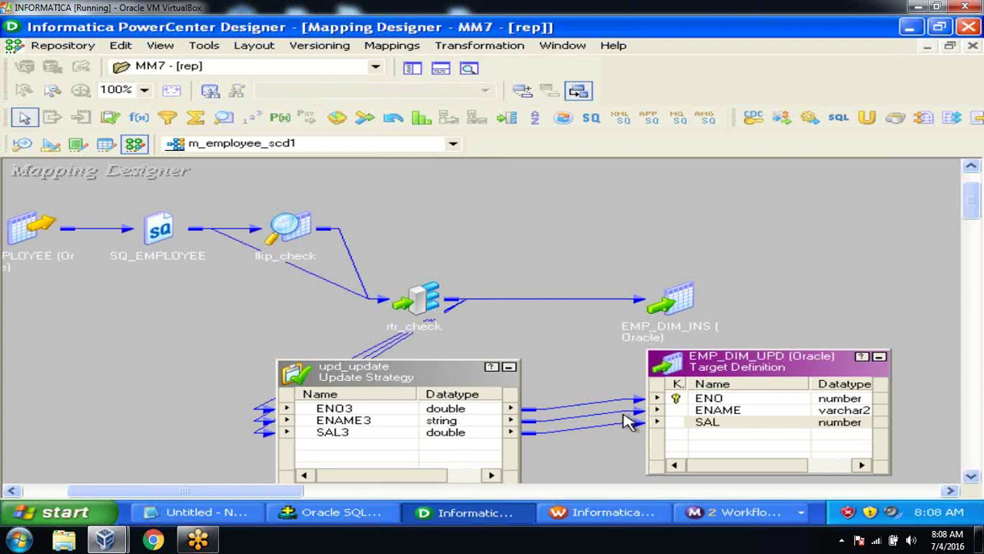
left_click(626, 421)
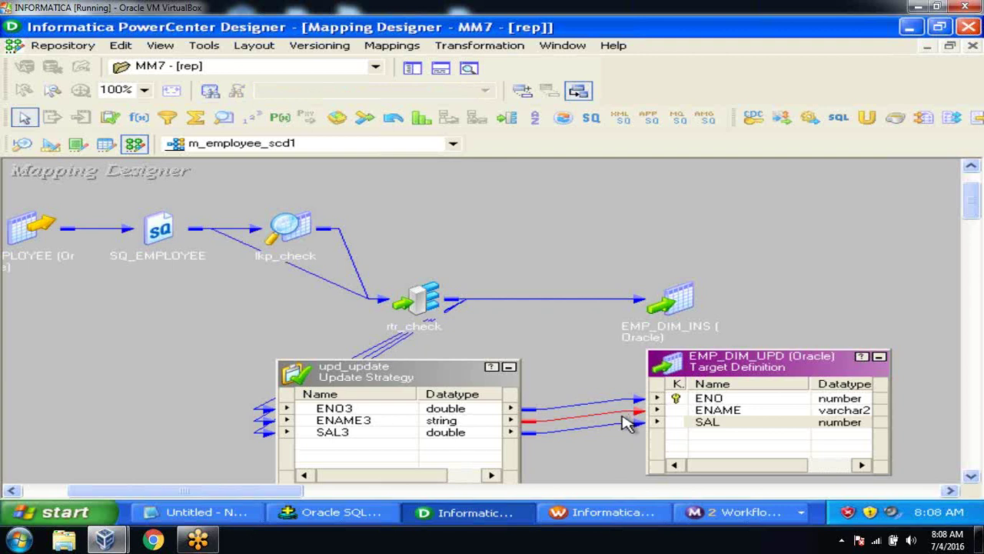
left_click(611, 223)
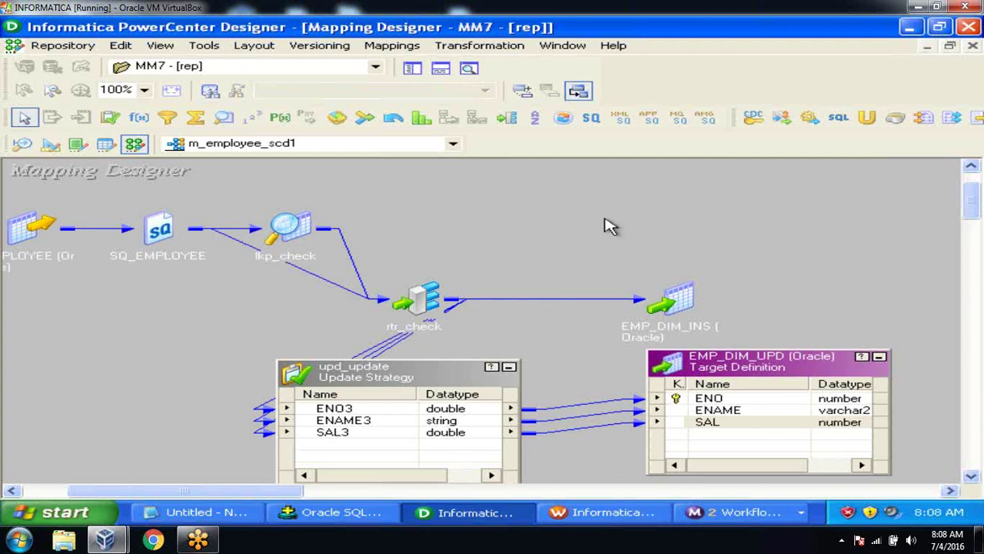
left_click(711, 512)
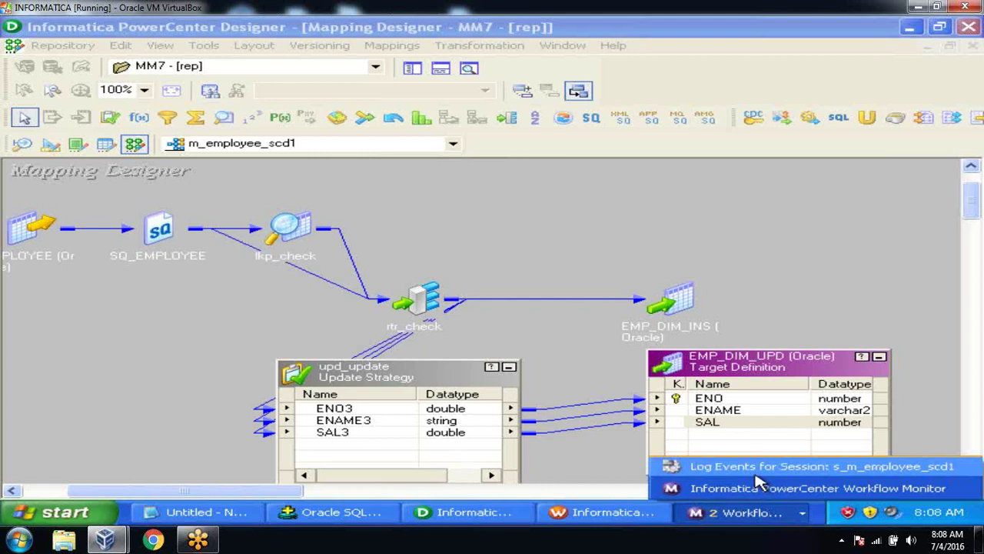
left_click(757, 468)
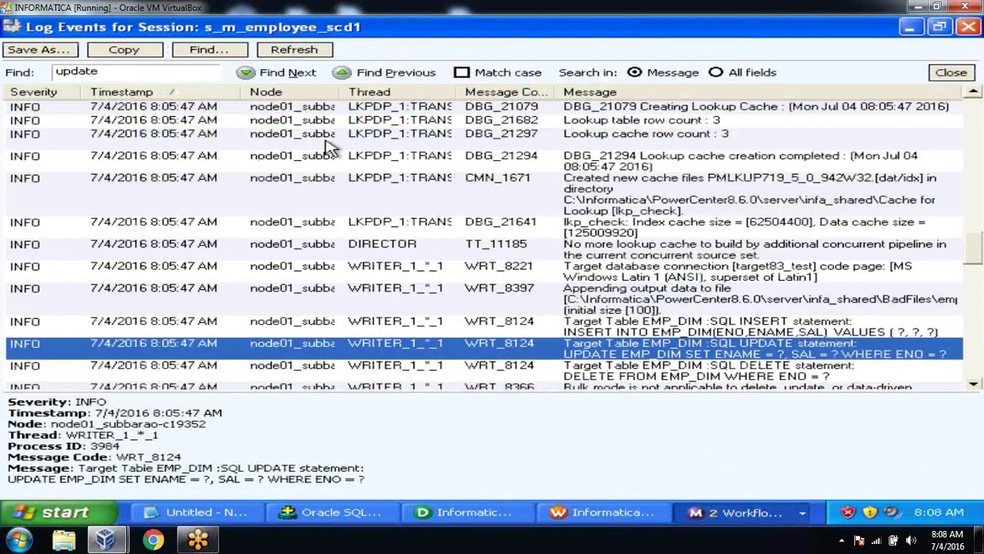
Step: Search the log for 'insert' and highlight the ENO, ENAME, SAL column list of the INSERT
left_click_drag(973, 254, 953, 84)
left_click(729, 116)
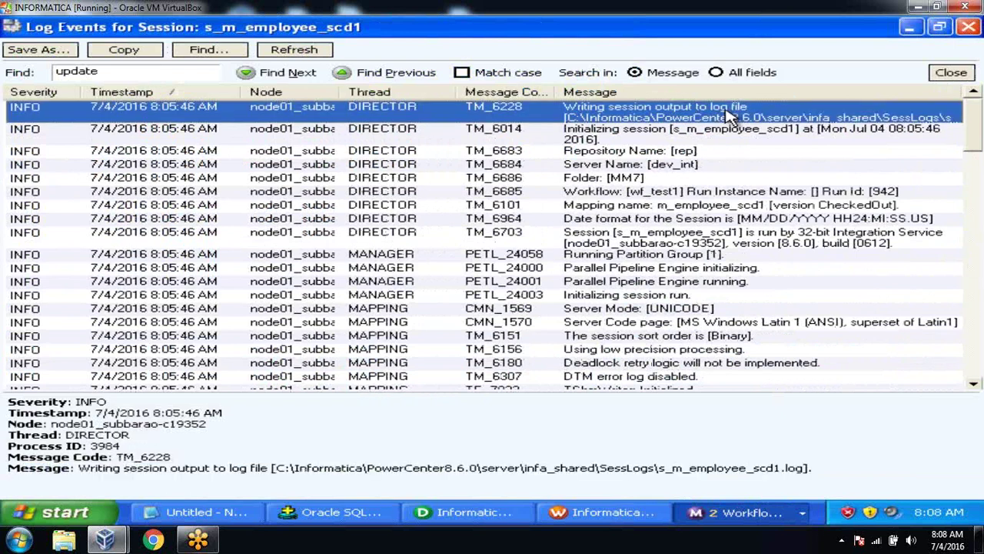
left_click(204, 67)
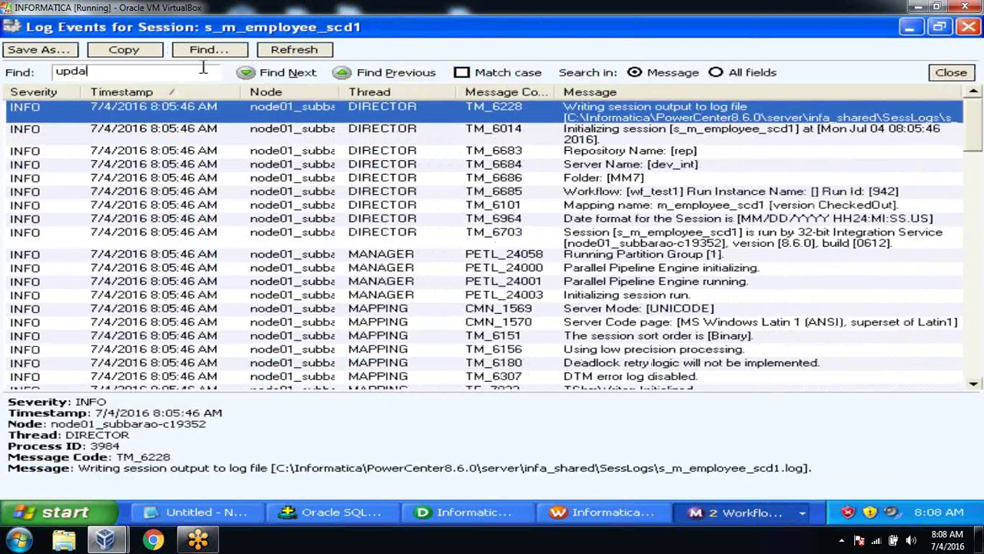
key("BackSpace")
key("BackSpace")
key("BackSpace")
key("BackSpace")
type("insert")
key("Return")
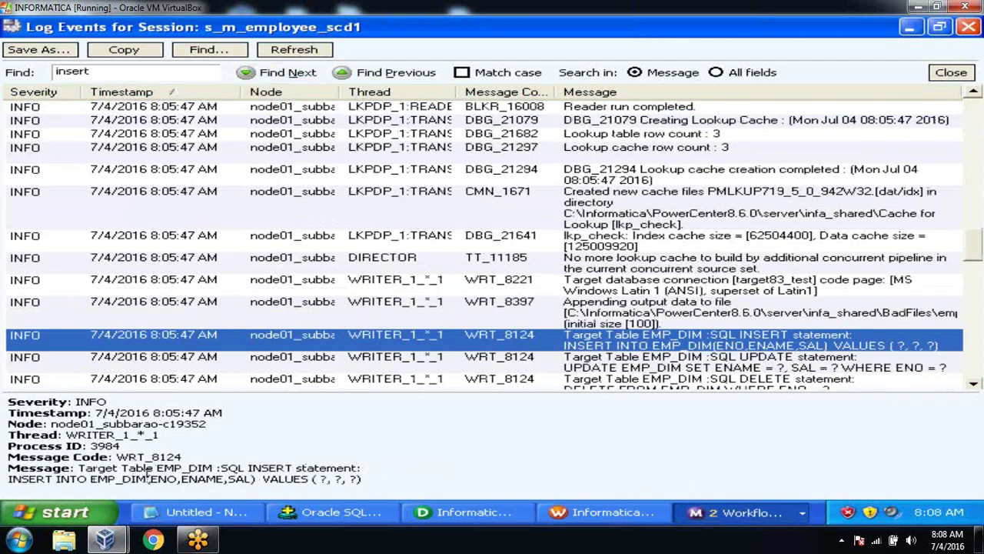
left_click_drag(152, 478, 254, 479)
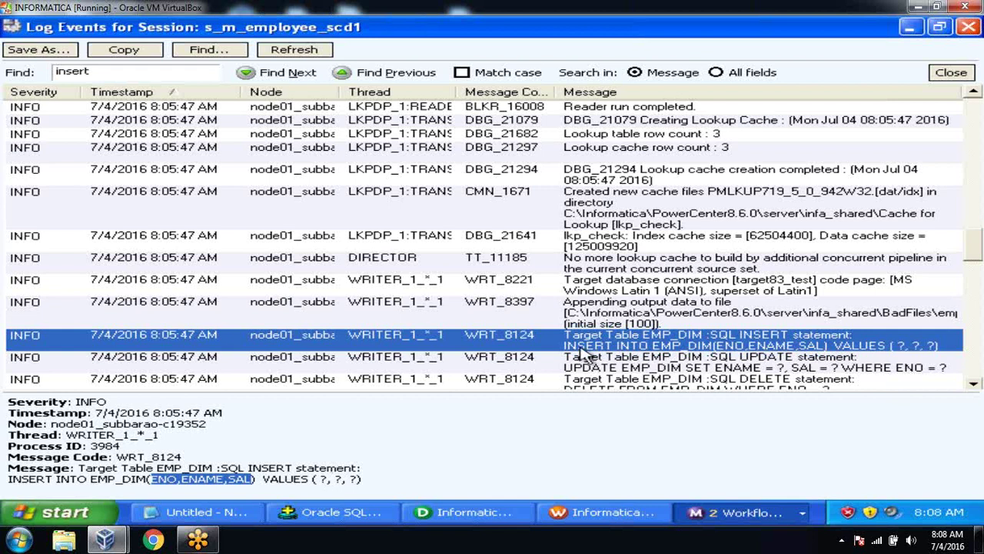
Step: Close the log search bar and log events window, returning to SQL*Plus
left_click(952, 73)
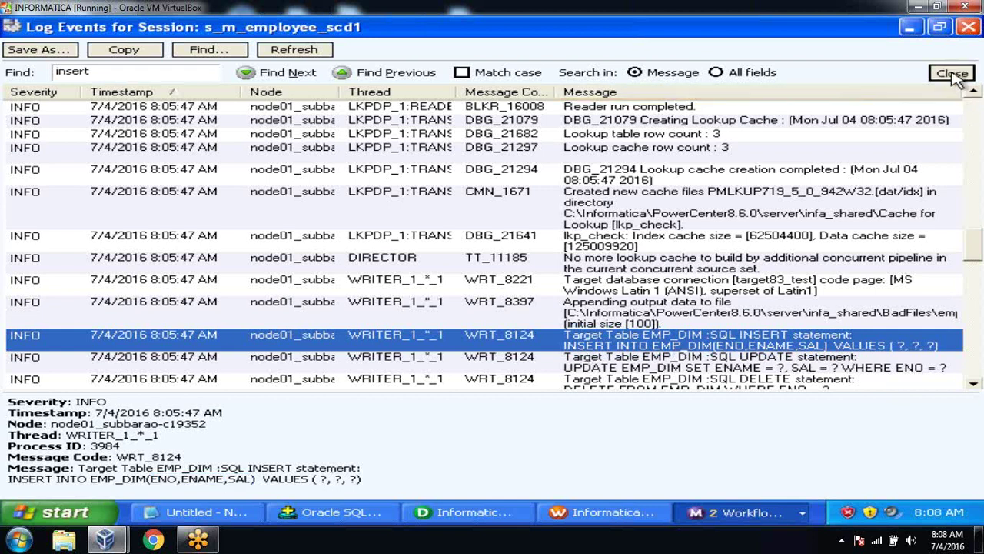
left_click(967, 28)
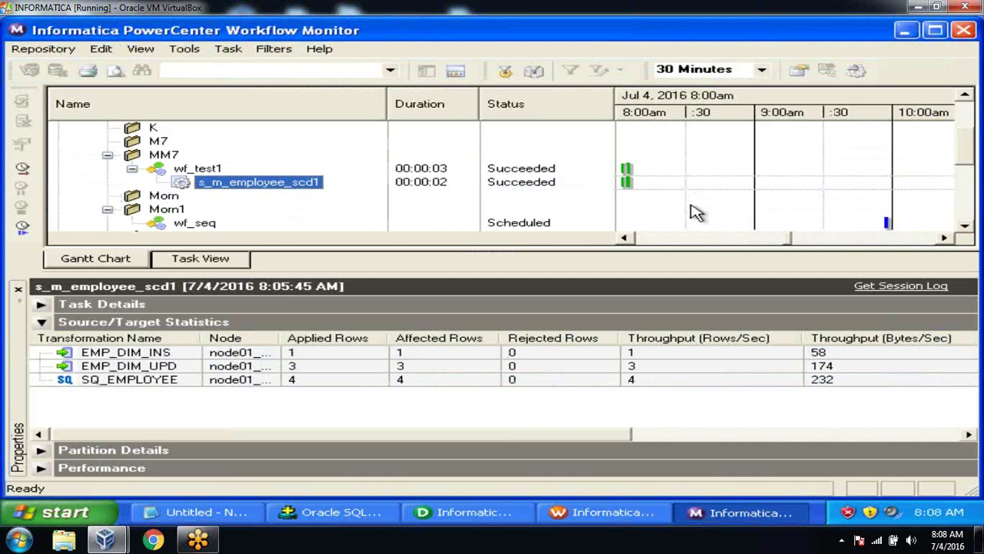
left_click(481, 512)
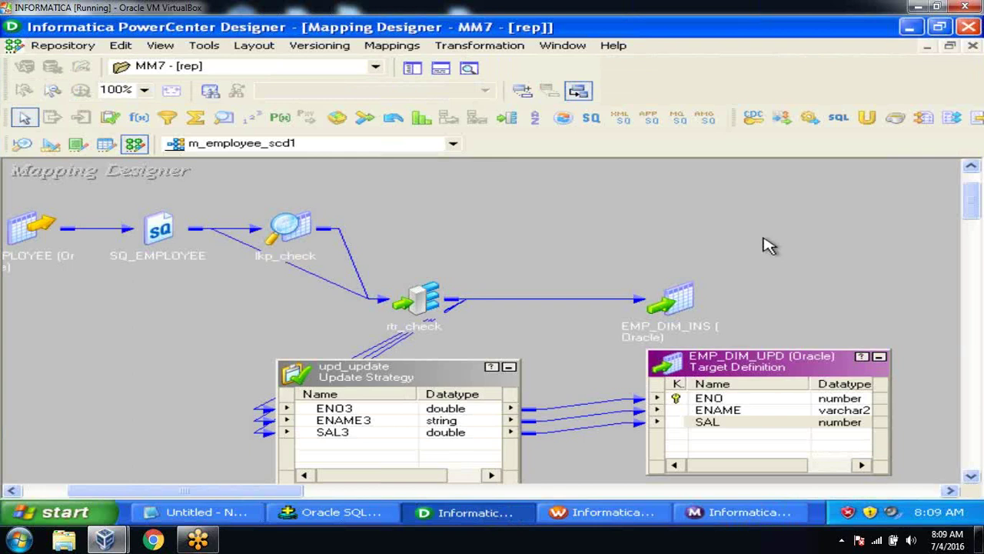
left_click(338, 512)
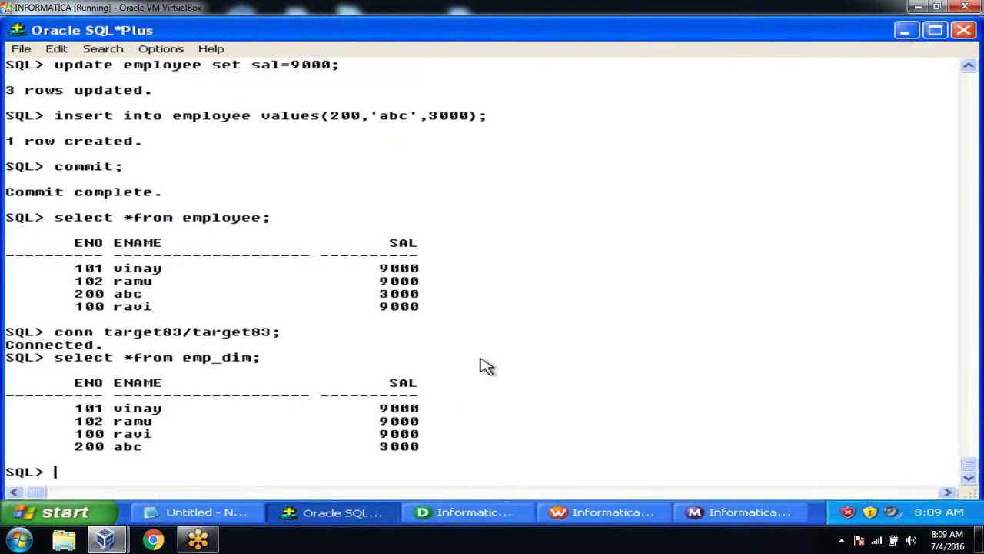
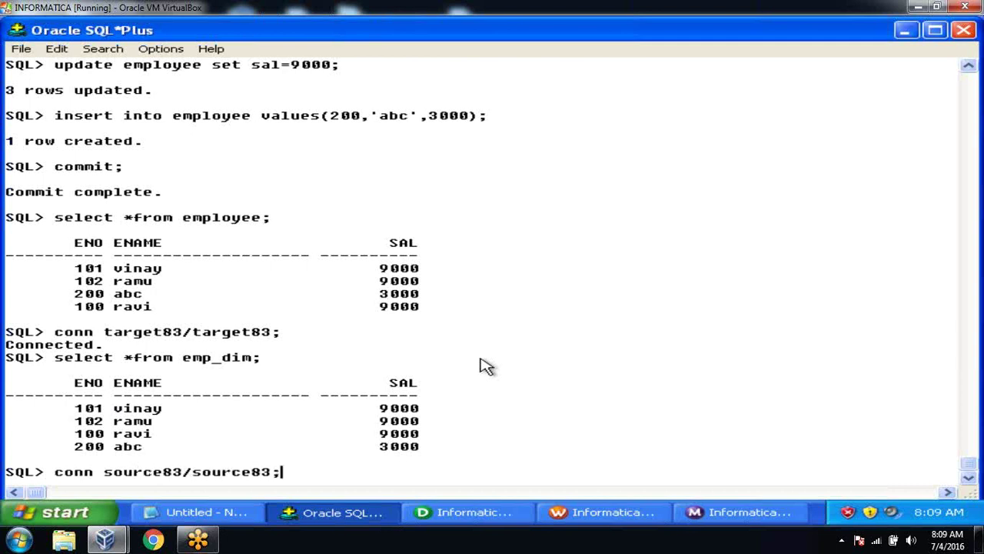
key("Return")
type("select ")
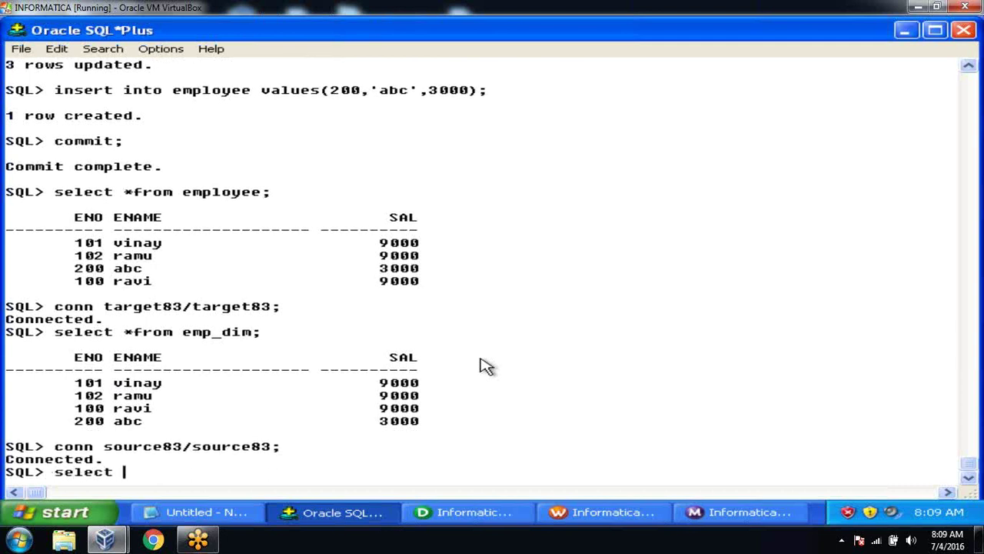
type("*from employee;")
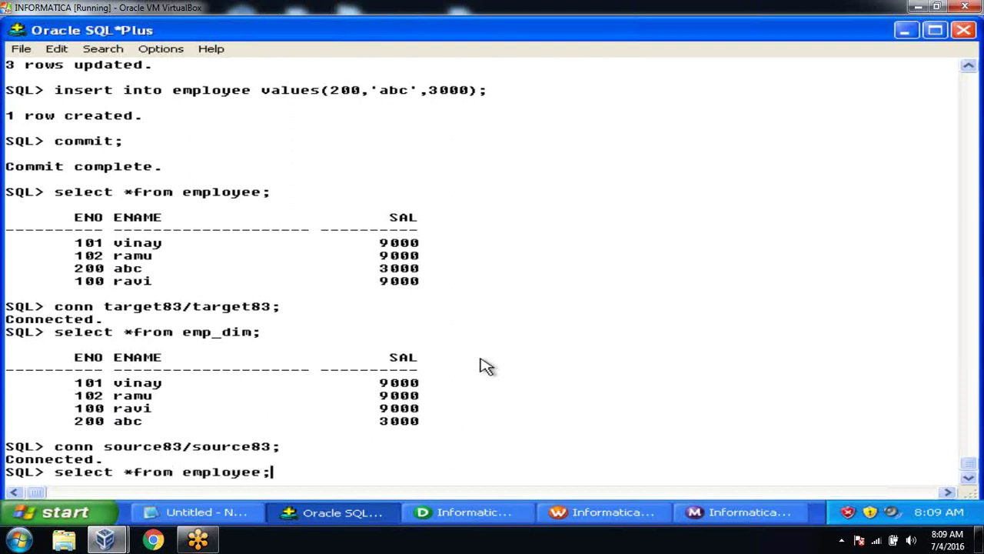
key("Return")
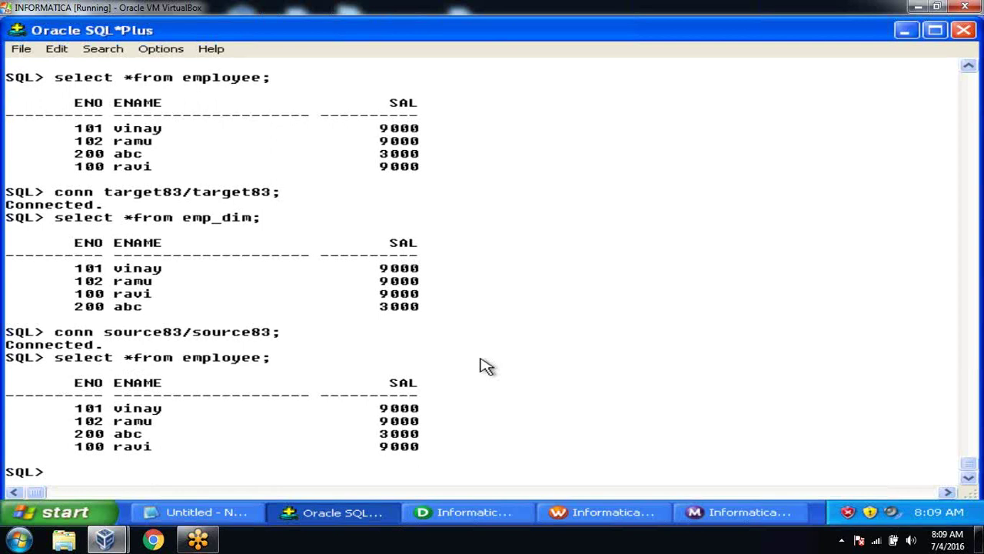
Step: Insert employee 100, 'ravi', 9000, commit, and list the employee table again
type("insert into employee values(100,'ravi',")
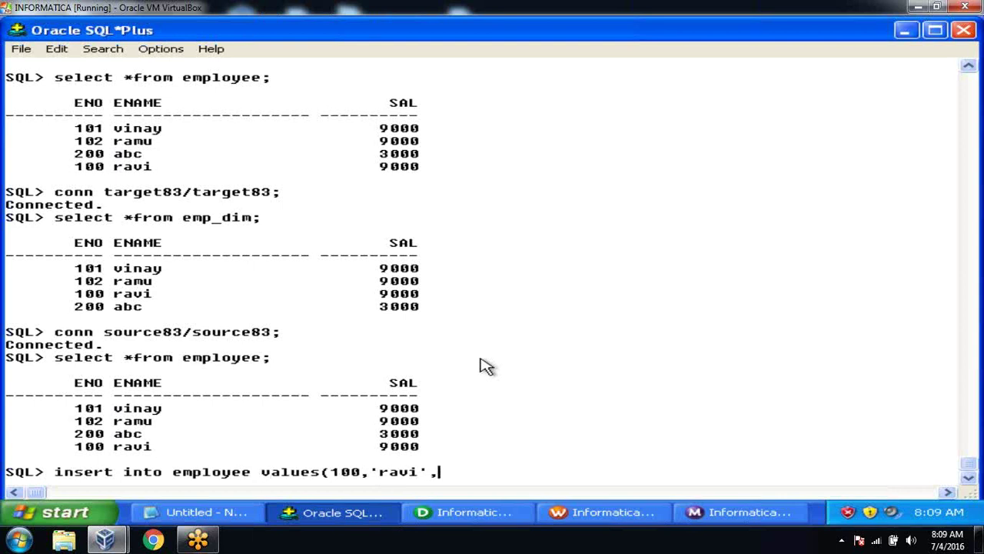
type("9000);")
key("Return")
type("commit;")
key("Return")
type("select *from employe")
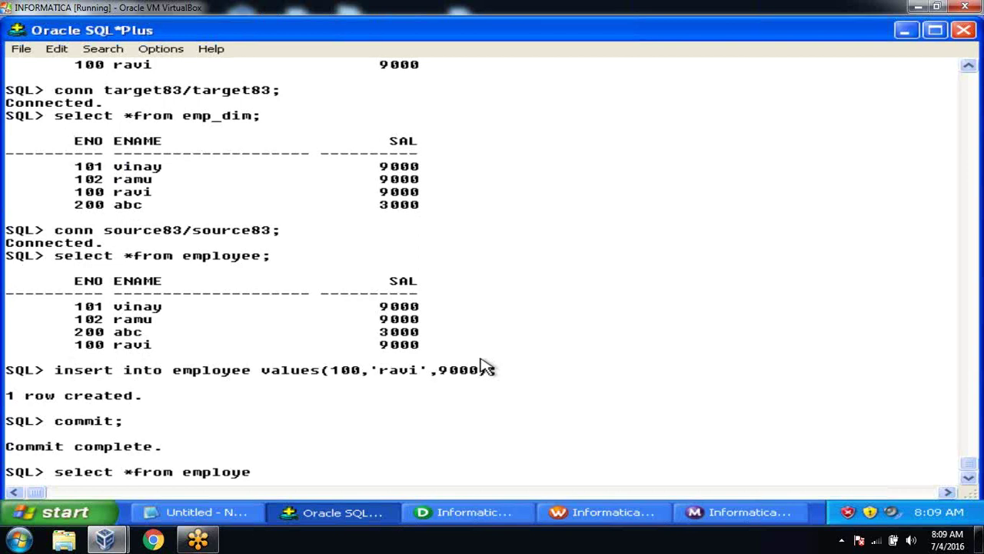
type("e;")
key("Return")
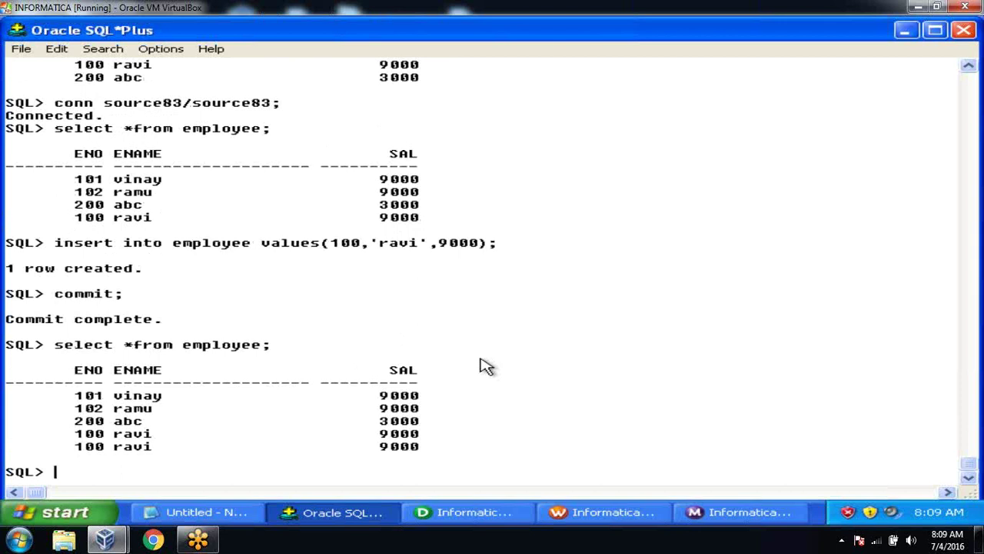
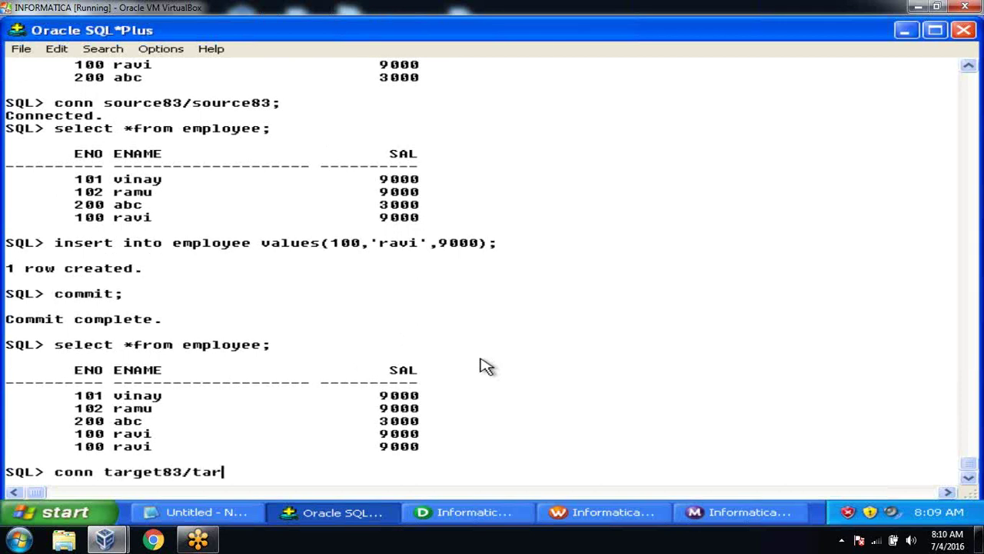
key("Return")
type("select ")
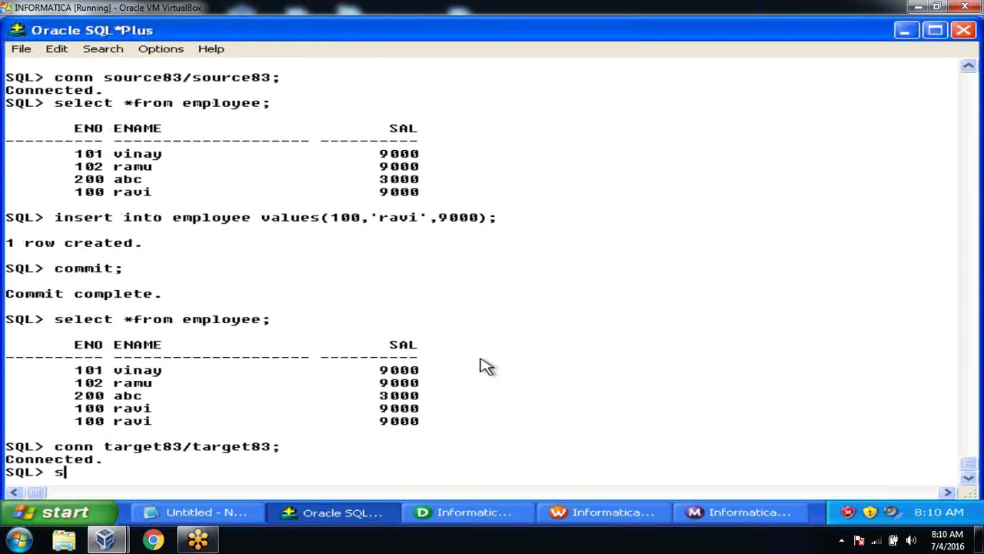
type("*fr")
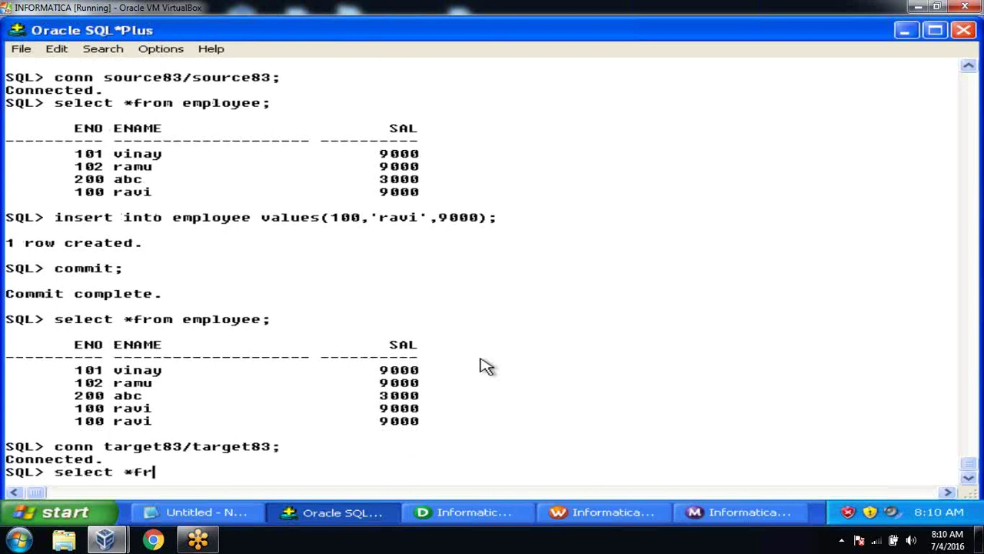
type("om emplo")
key("BackSpace")
key("BackSpace")
key("BackSpace")
type("p_dim;")
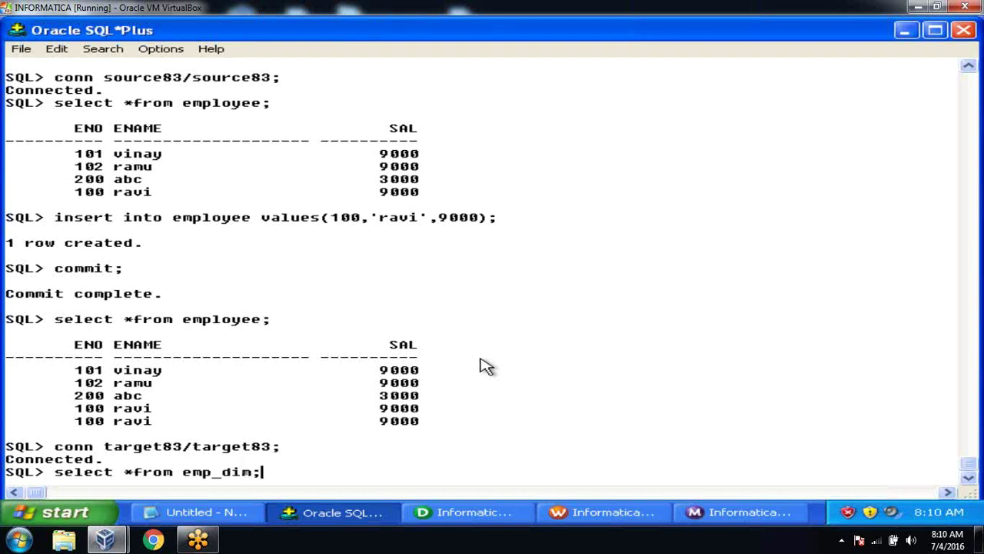
key("Return")
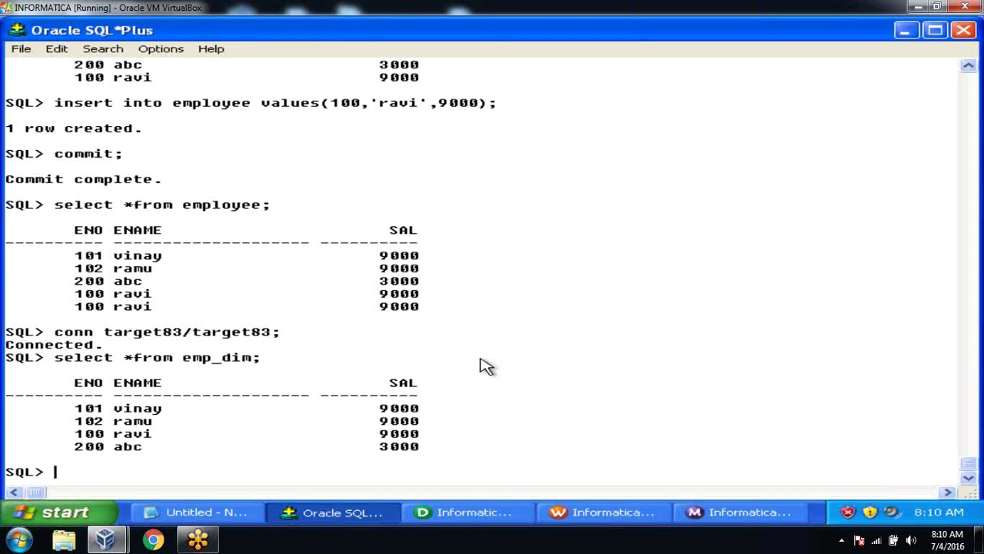
Step: Restart the s_m_employee_scd1 session, which now sends all 5 rows to EMP_DIM_UPD
left_click(603, 511)
left_click(712, 513)
right_click(306, 191)
left_click(328, 209)
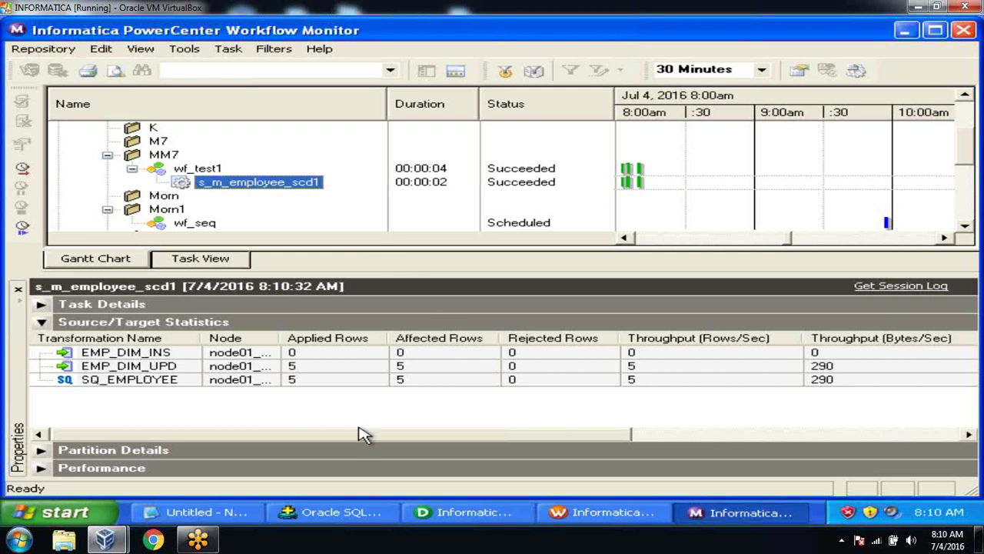
Step: Run truncate table emp_dim; so the target reports 'Table truncated.'
left_click(339, 512)
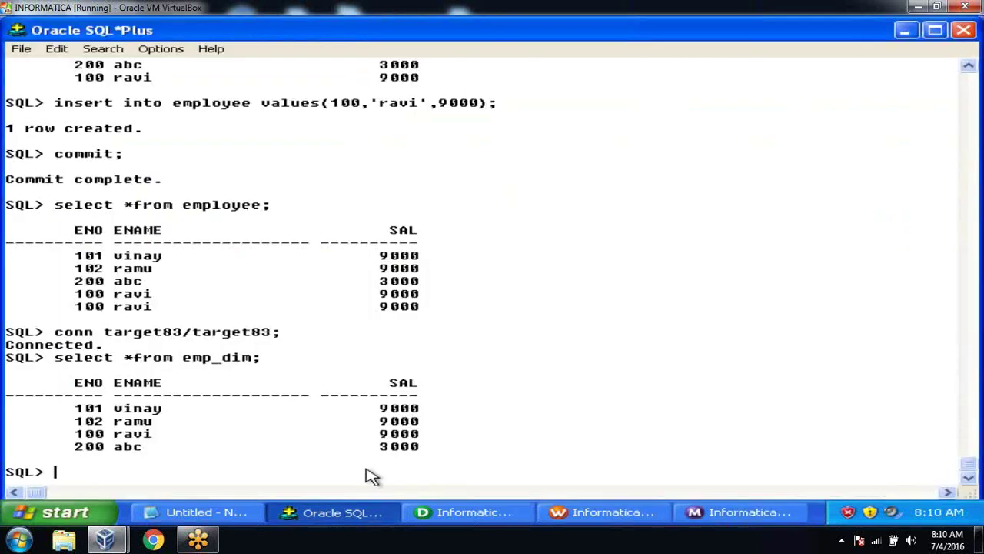
type("truncate table emp_dim;")
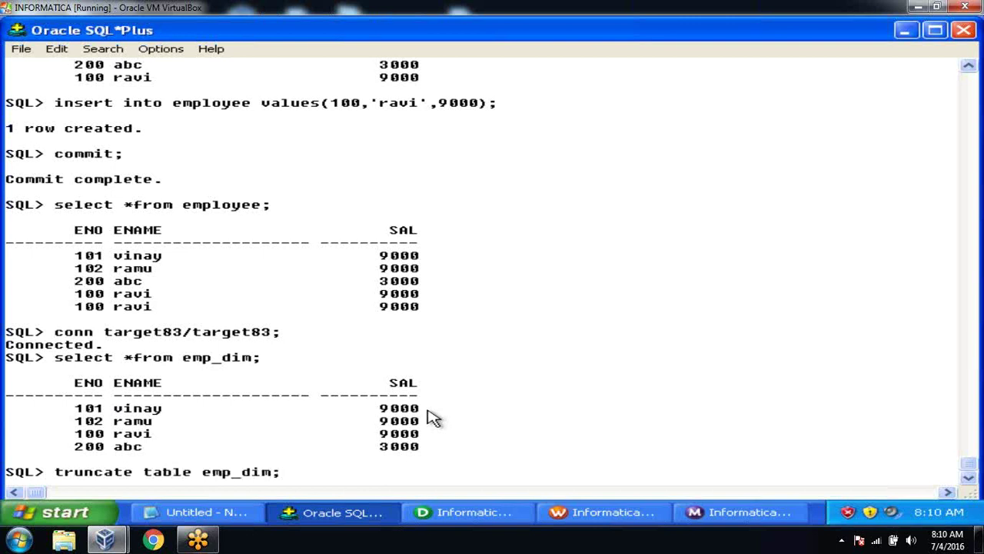
key("Return")
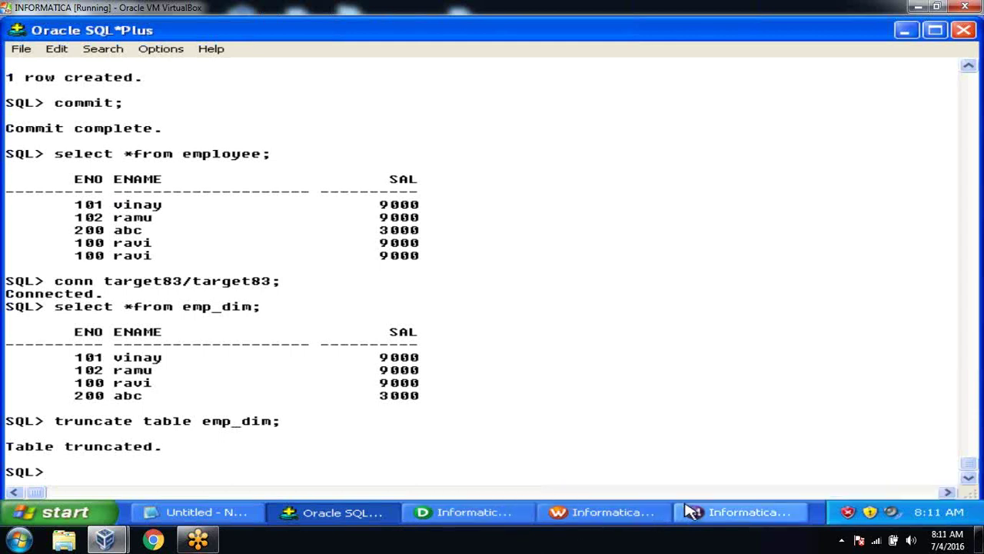
Step: Restart s_m_employee_scd1 and review SQ_EMPLOYEE and EMP_DIM_INS statistics: 4 inserted, 1 rejected
left_click(706, 515)
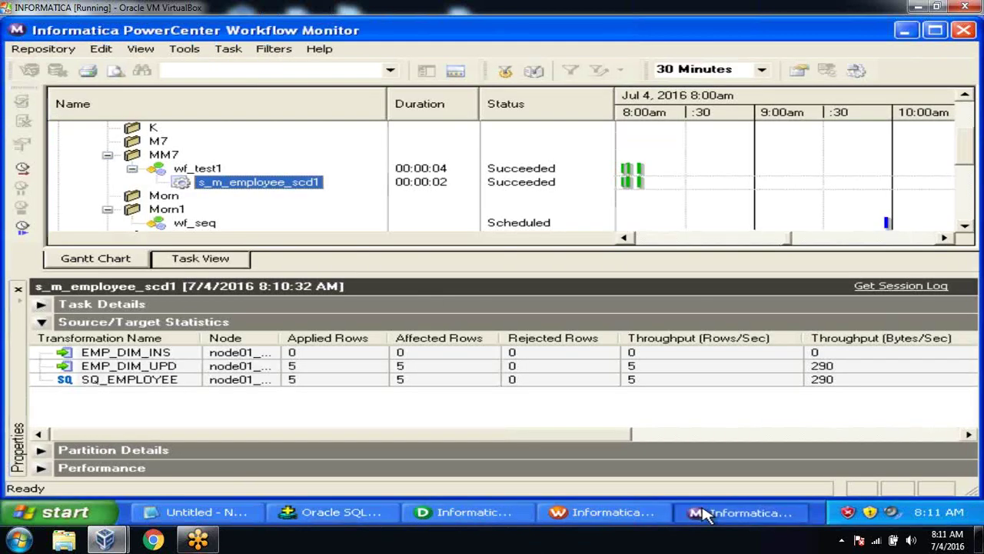
right_click(285, 186)
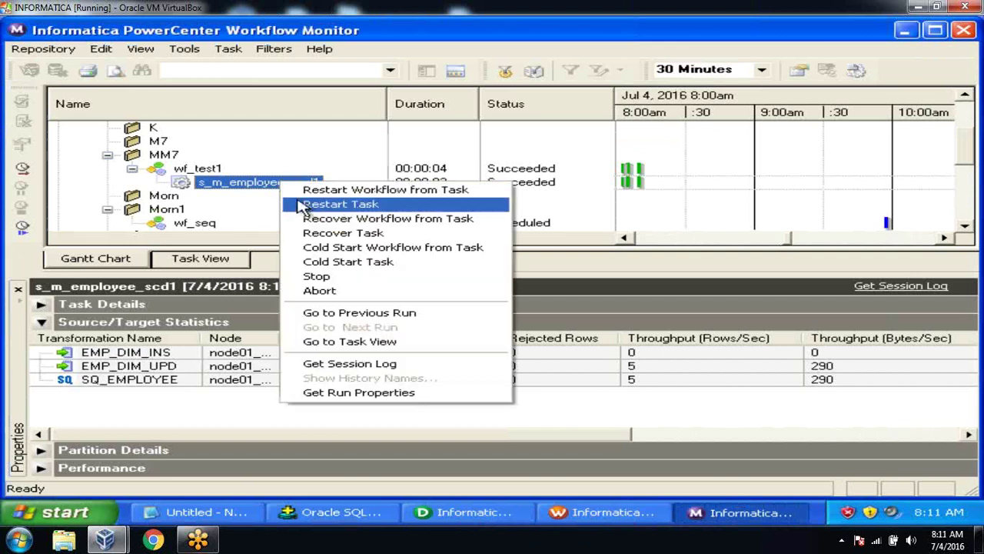
left_click(304, 205)
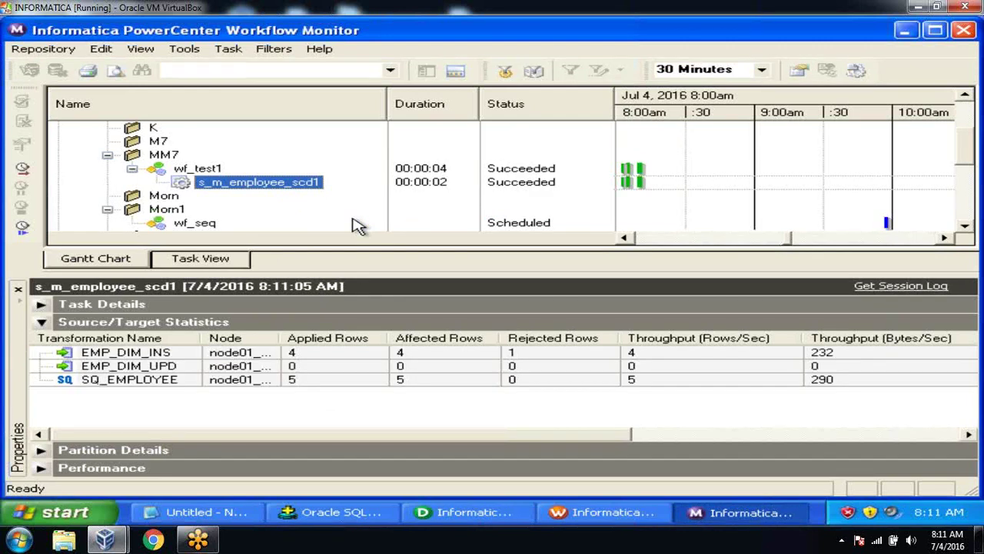
left_click(342, 381)
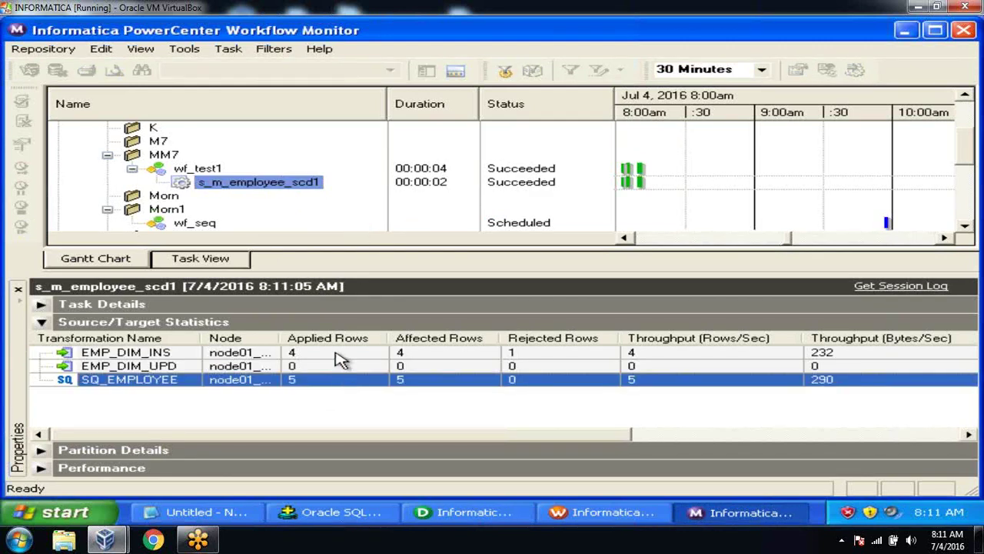
left_click(341, 355)
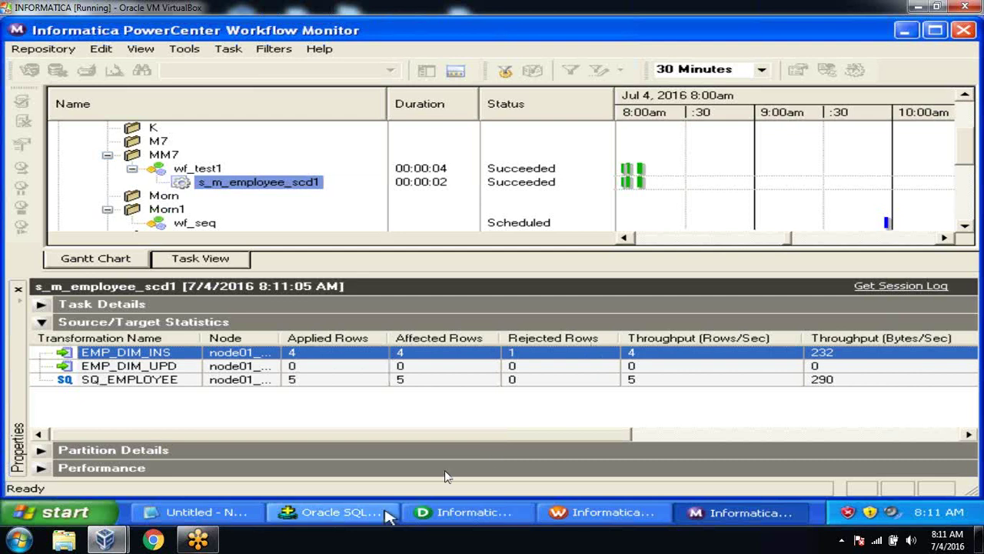
Step: Run select *from emp_dim; in SQL*Plus to confirm it holds four rows
left_click(335, 513)
type("sel")
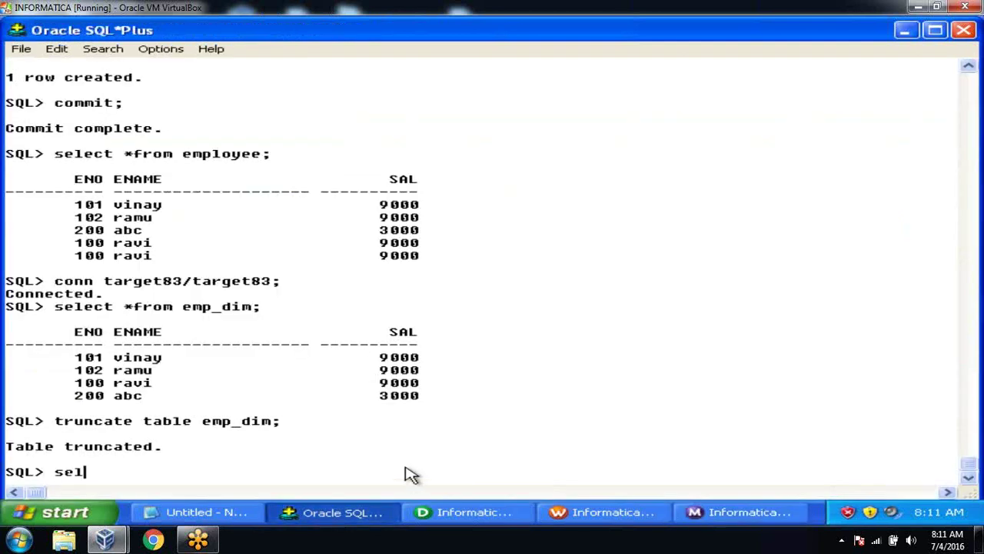
type("ect *from")
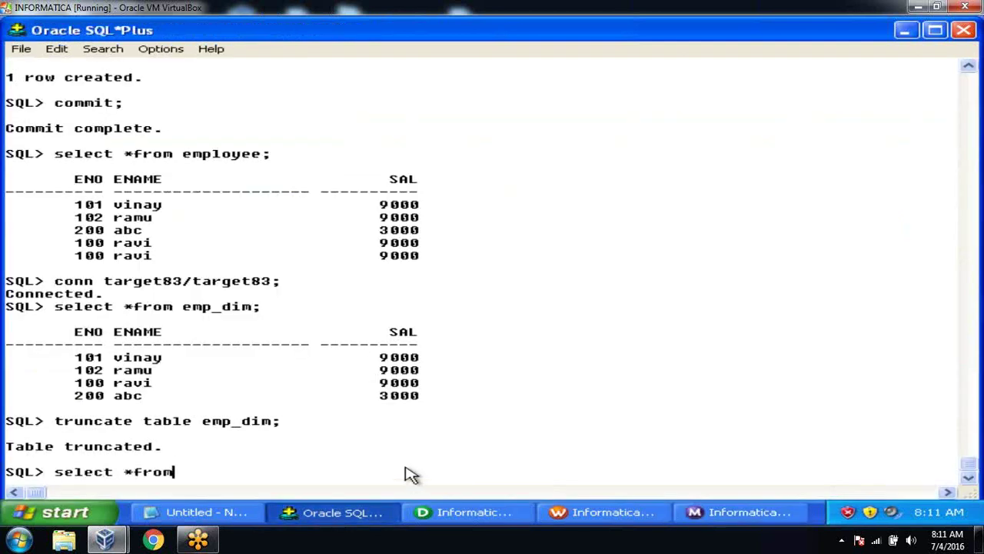
type(" emp_dim;")
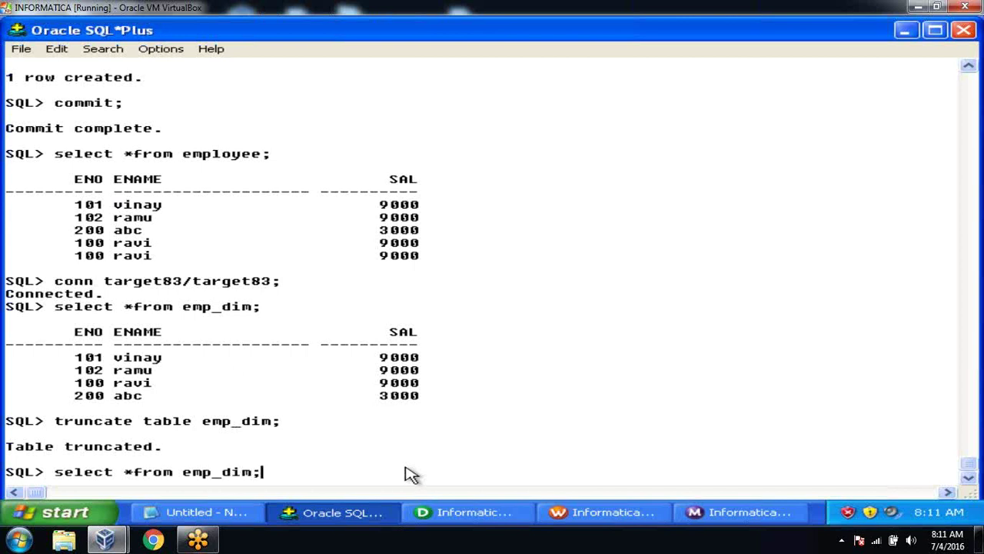
key("Return")
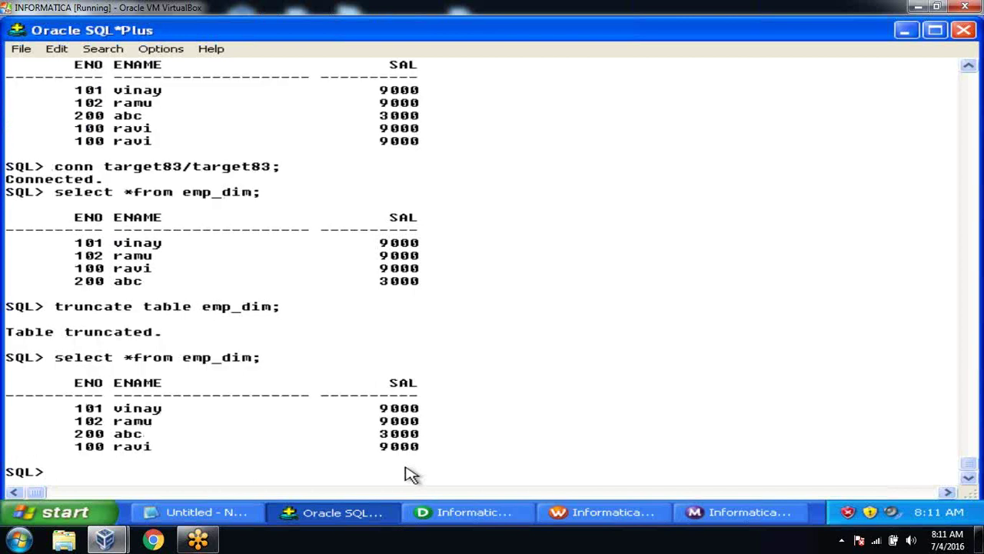
key("alt+Tab")
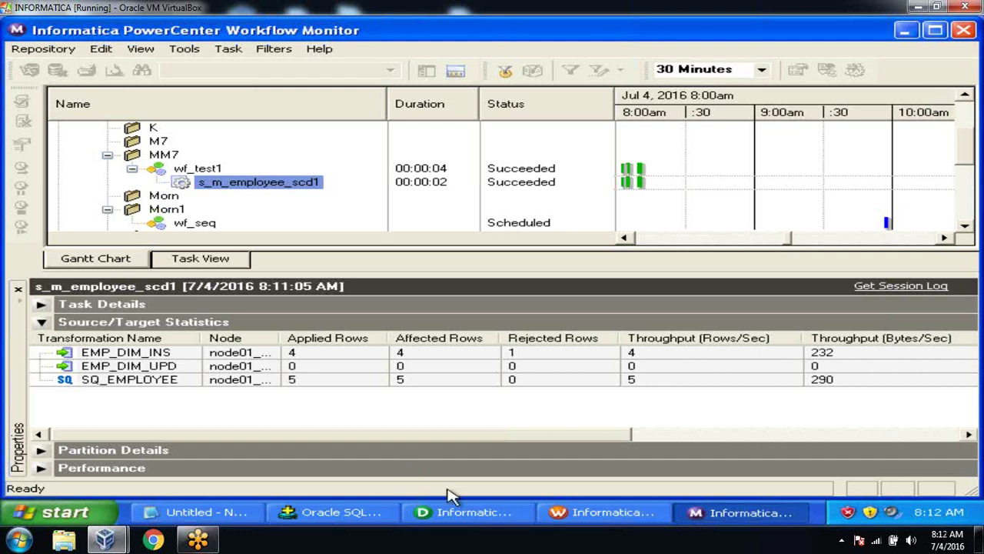
Step: Set Stop on errors to 1 in the s_m_employee_scd1 session's Config Object settings
left_click(587, 517)
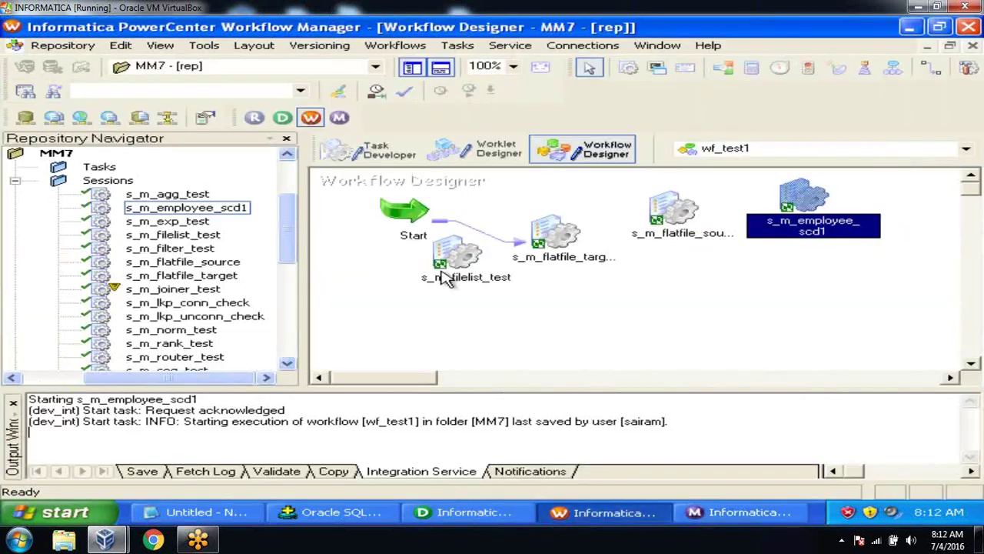
left_click(386, 163)
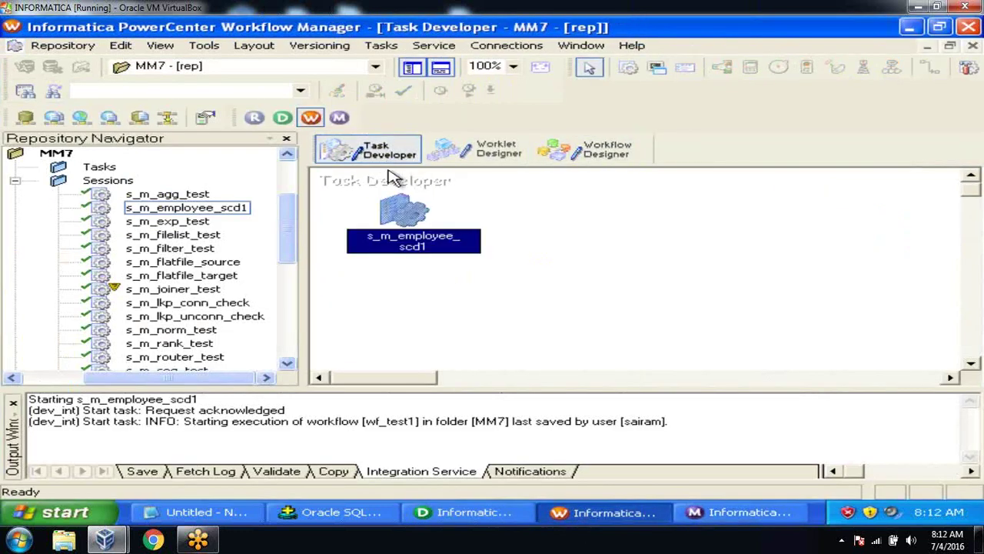
double_click(401, 206)
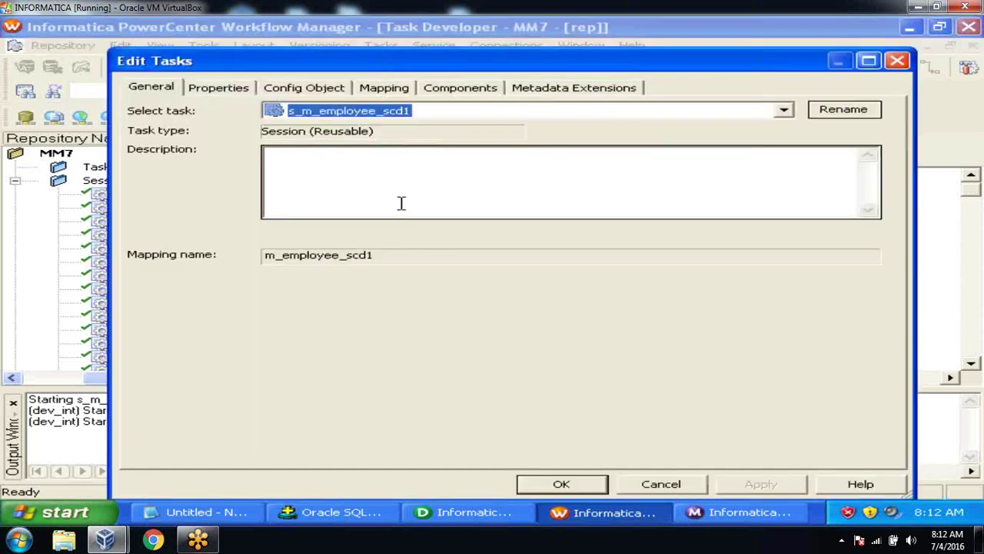
left_click(331, 89)
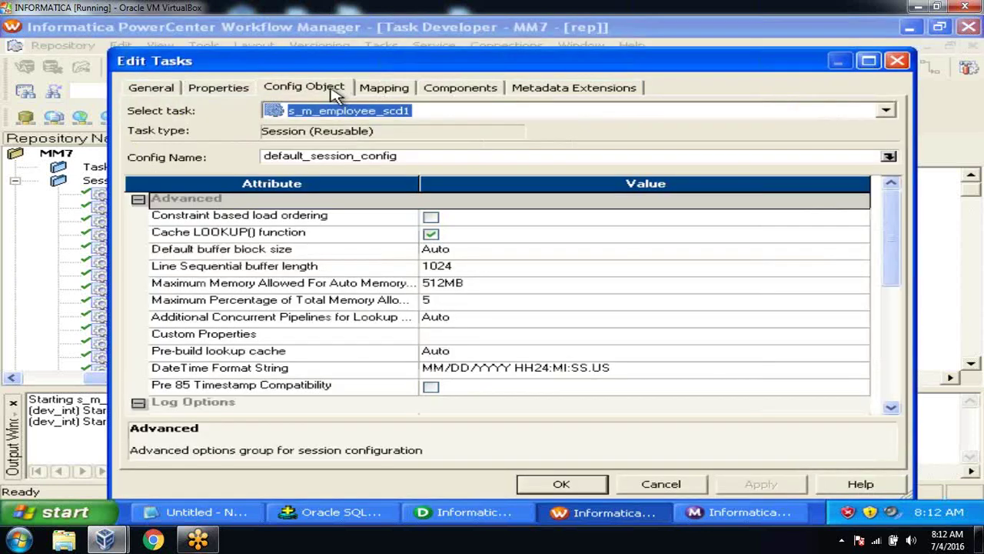
left_click(891, 408)
left_click(891, 407)
left_click(891, 407)
left_click(891, 408)
left_click(891, 407)
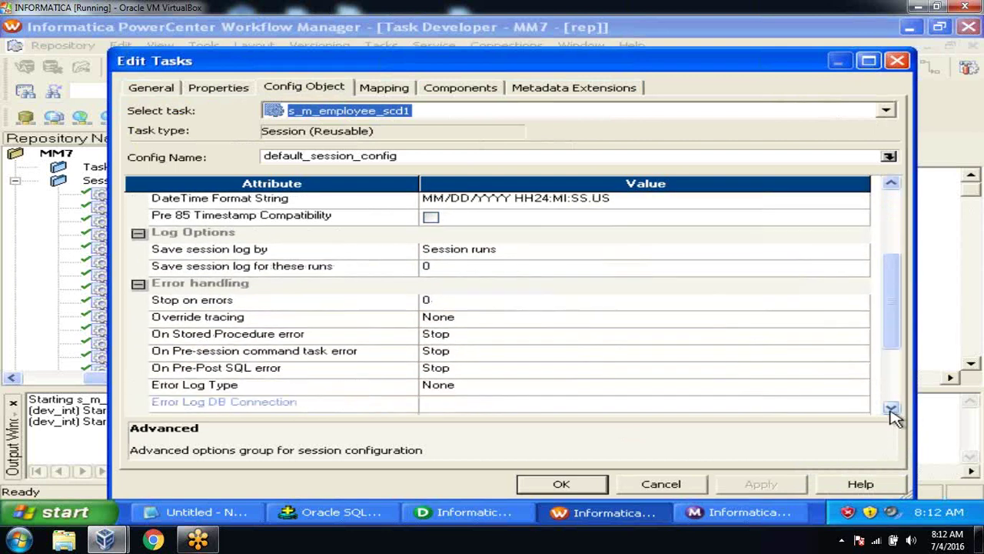
left_click(376, 304)
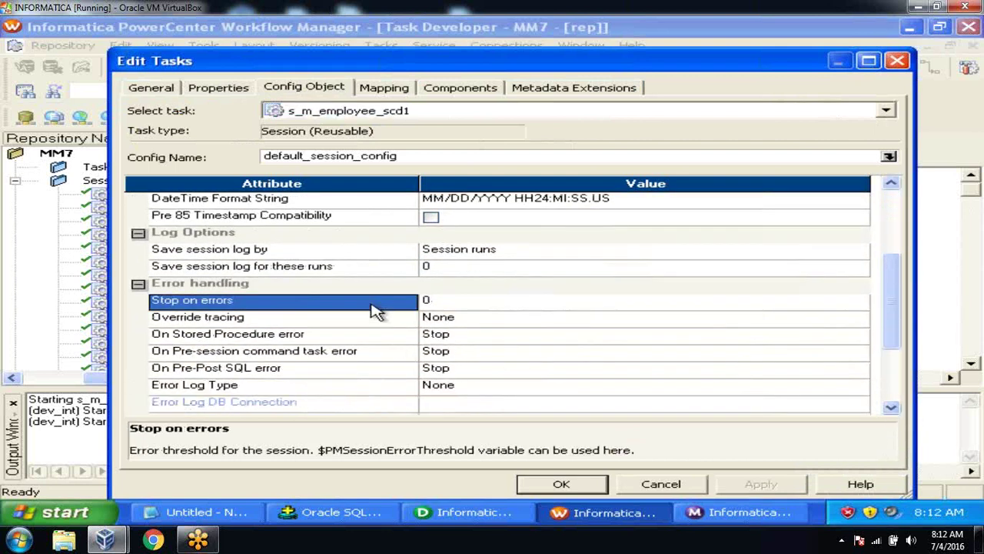
left_click(437, 306)
type("1")
left_click(382, 303)
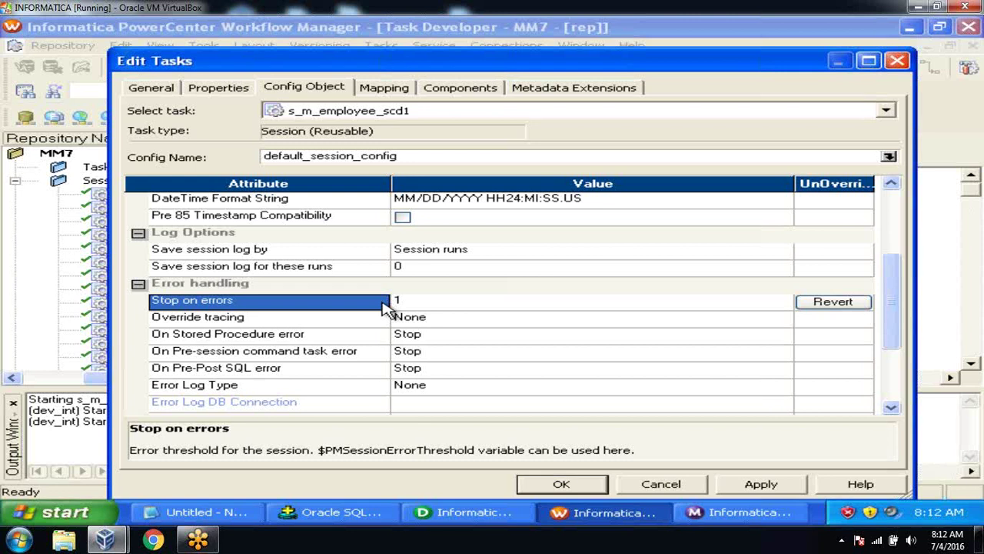
Step: Apply the session change and save it to the repository
left_click(760, 485)
left_click(558, 484)
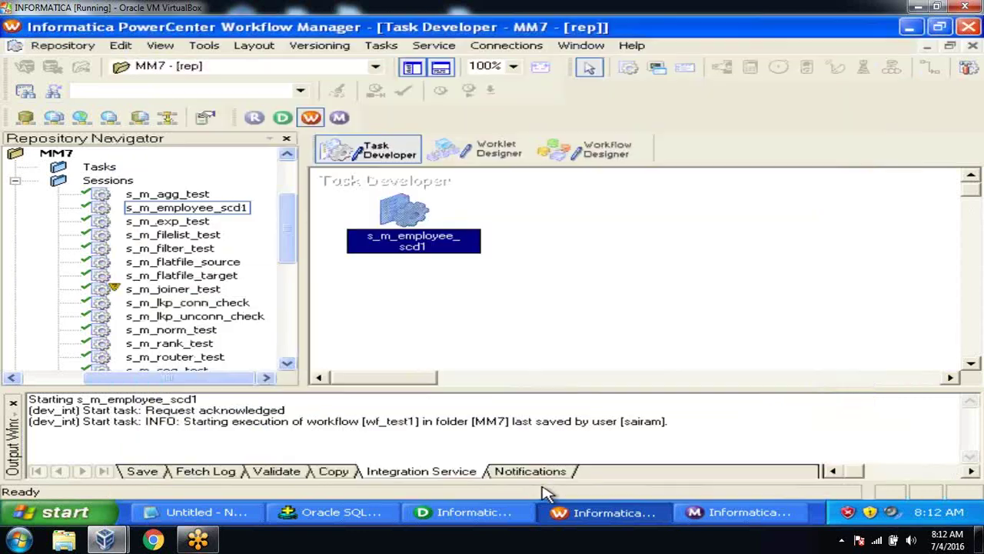
left_click(52, 49)
left_click(74, 233)
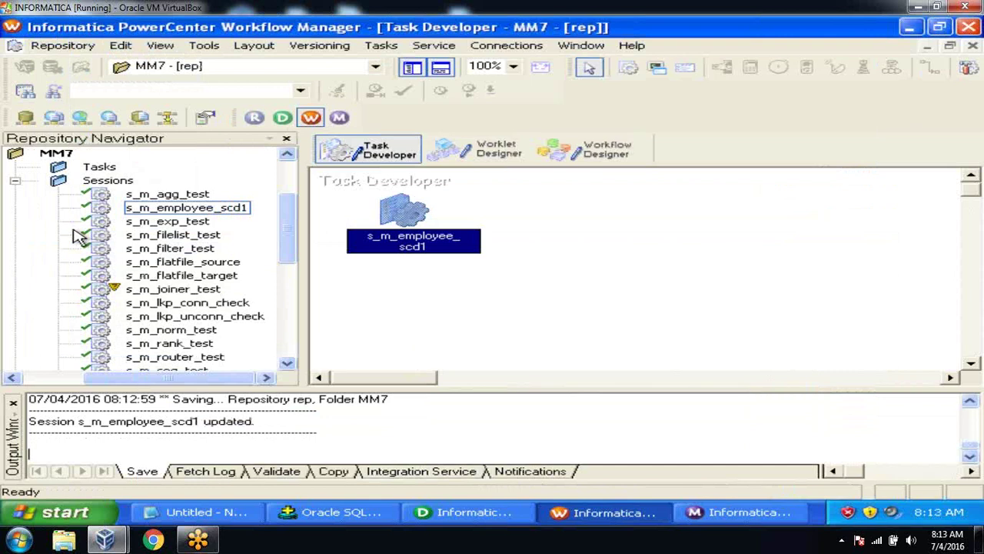
Step: Run truncate table emp_dim; in SQL*Plus to empty the target again
left_click(340, 512)
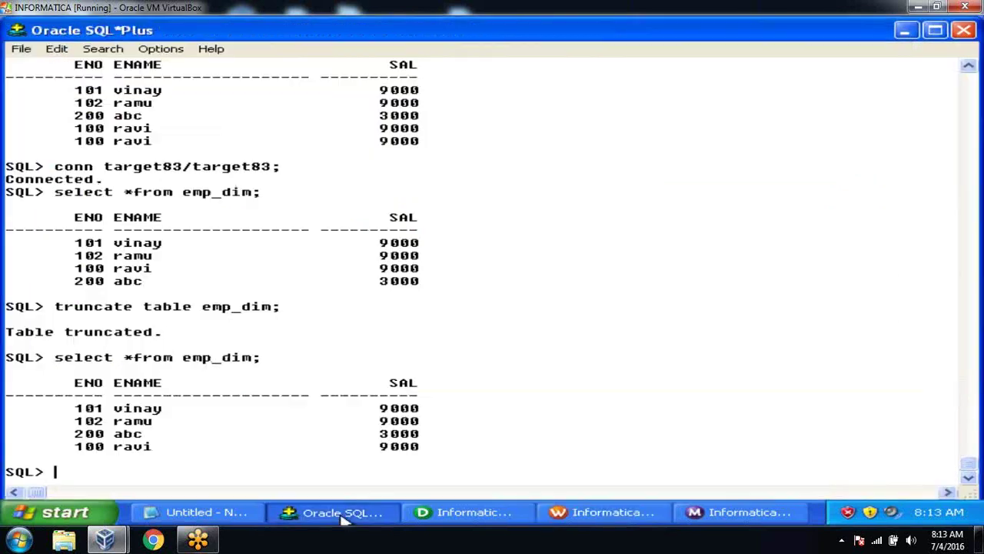
type("truncate")
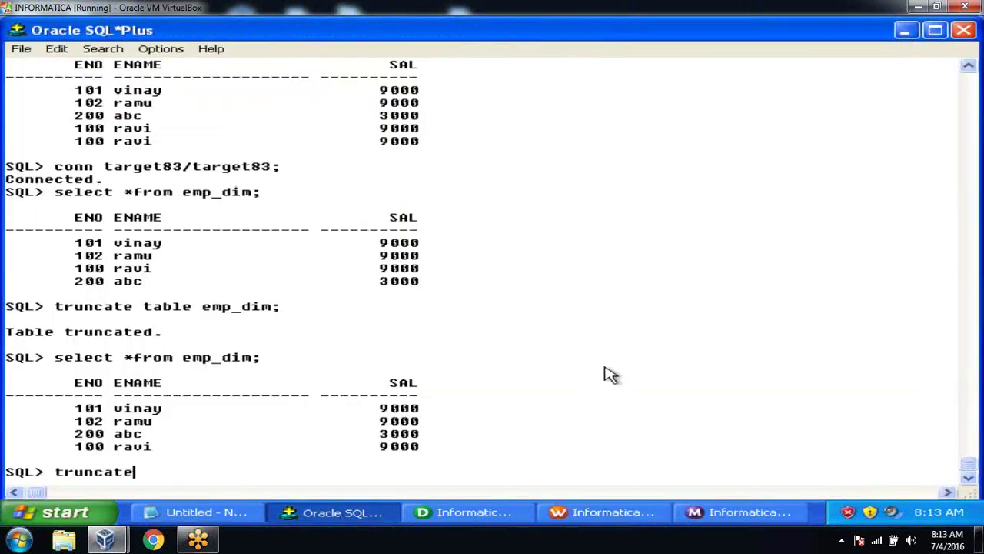
type(" table emp_dim;")
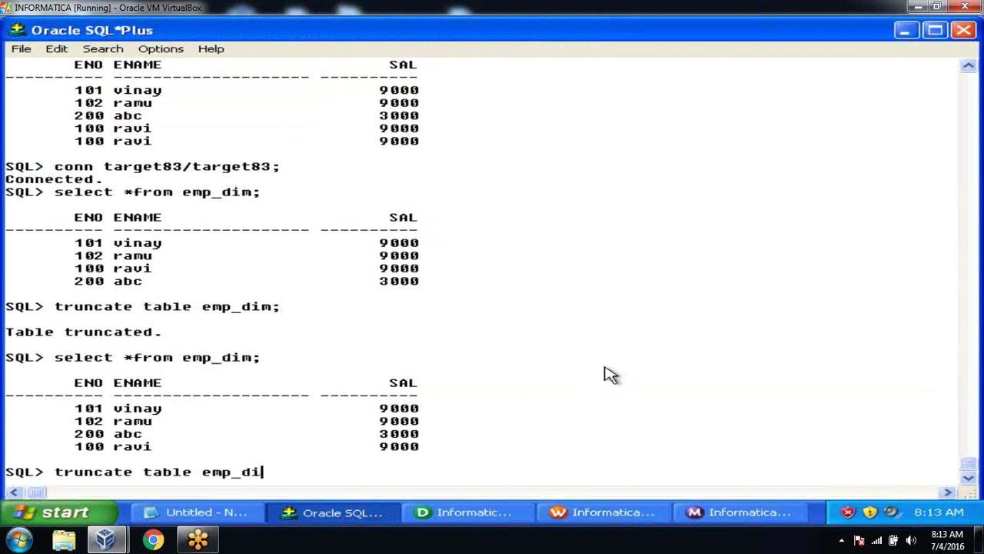
key("Return")
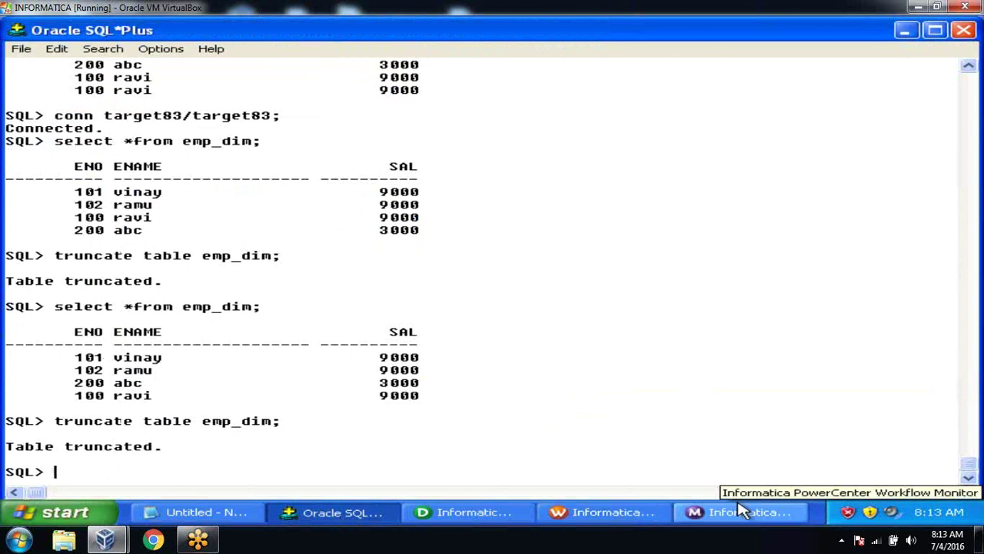
left_click(742, 511)
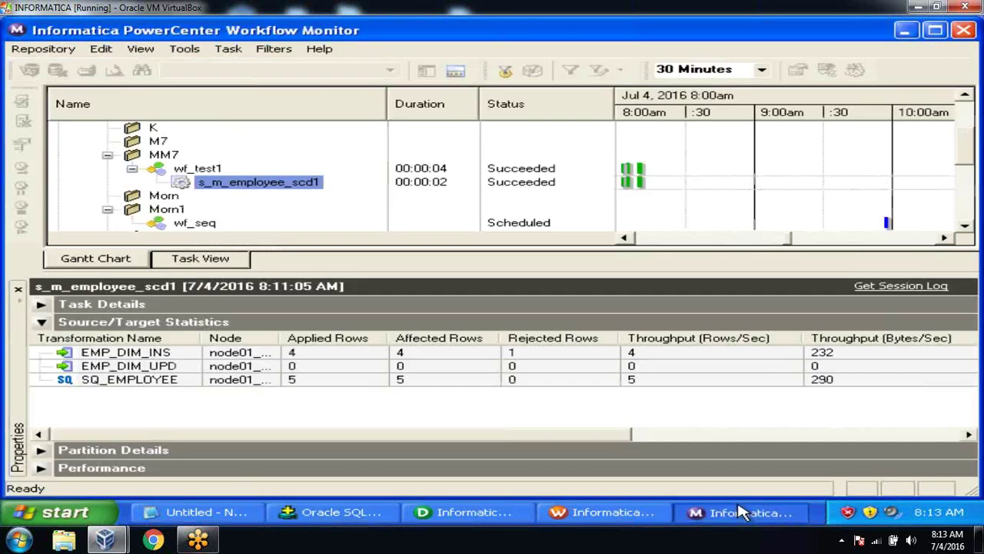
Step: Restart the s_m_employee_scd1 session task
left_click(308, 189)
right_click(308, 189)
left_click(328, 206)
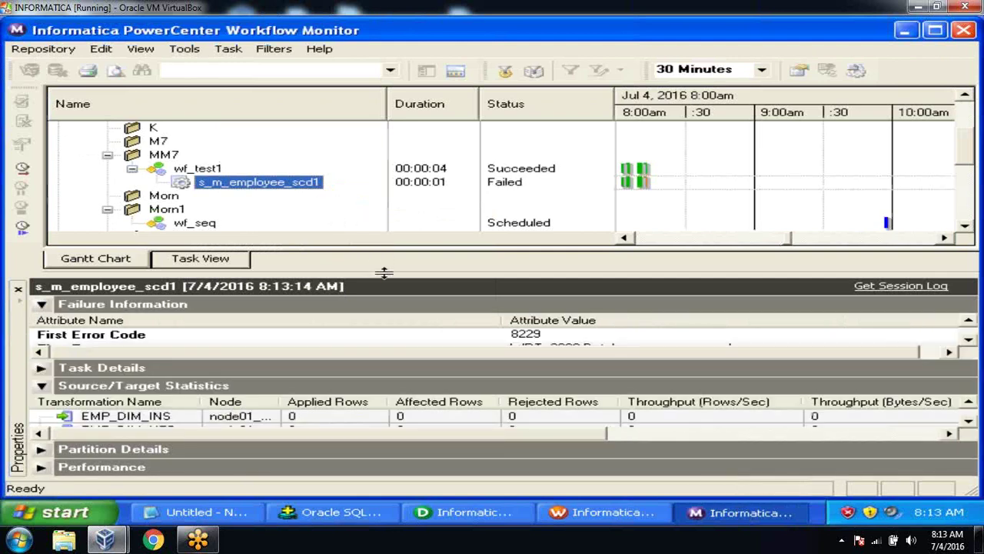
Step: Enlarge the run details and collapse the statistics to read the ORA-00001 unique constraint failure
left_click_drag(384, 273, 385, 227)
left_click(48, 392)
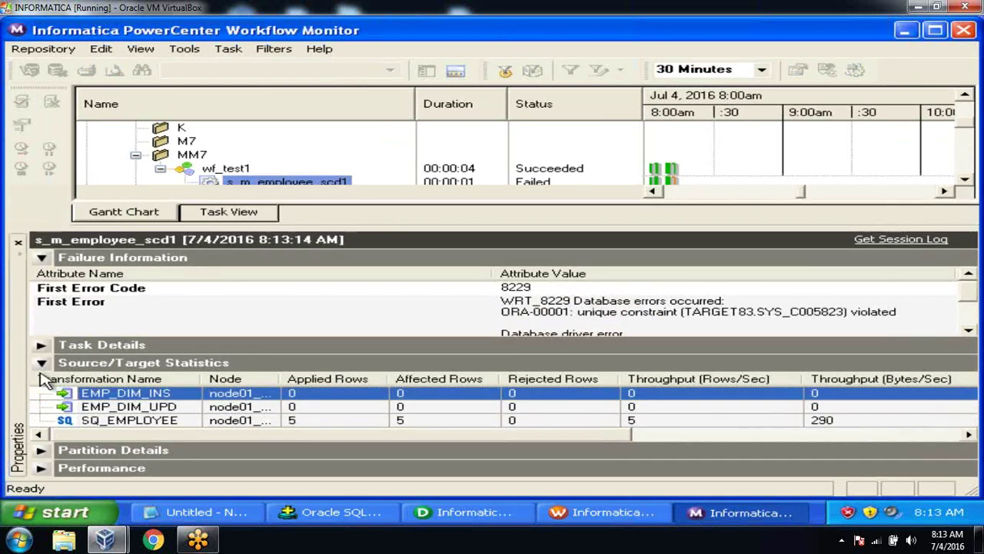
left_click(41, 362)
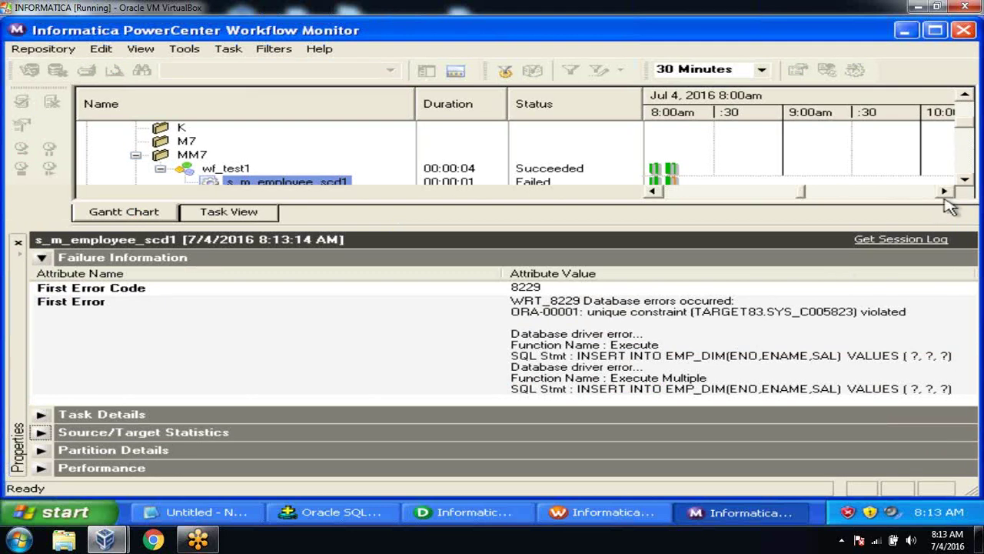
left_click(963, 181)
left_click(963, 181)
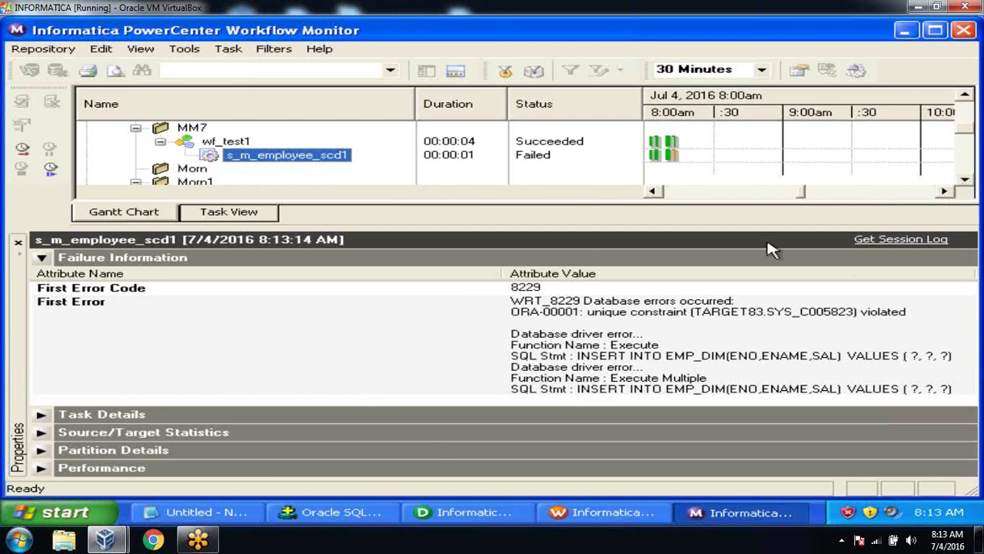
Step: Open the session log full-screen and select the CMN_1053 Rowdata entry for the duplicate ENO 100 row
left_click(888, 241)
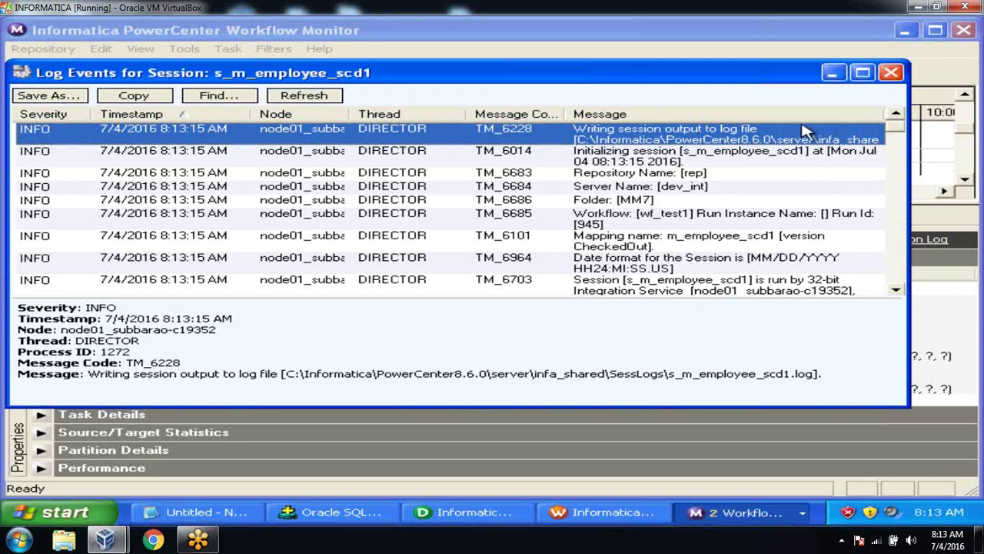
left_click(863, 80)
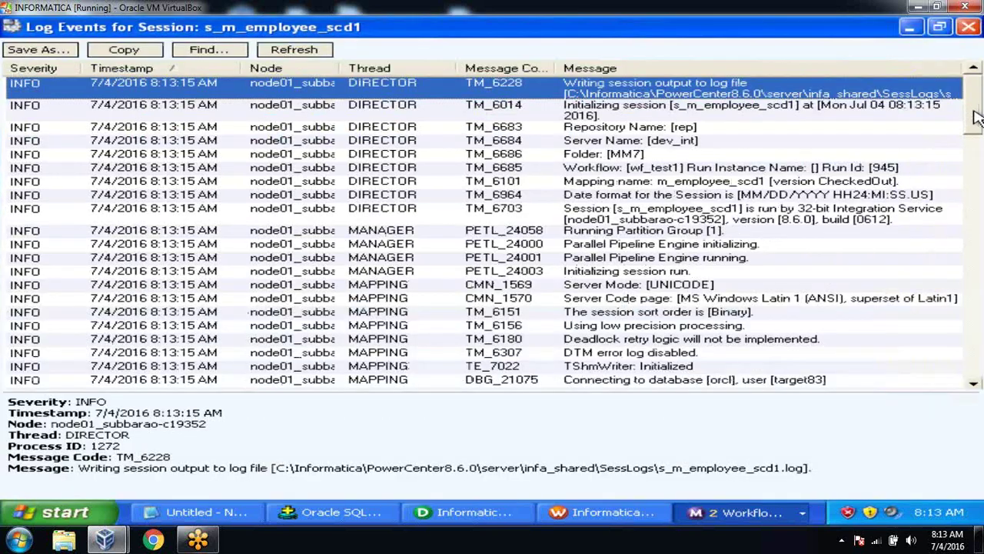
left_click_drag(974, 107, 977, 328)
left_click(803, 343)
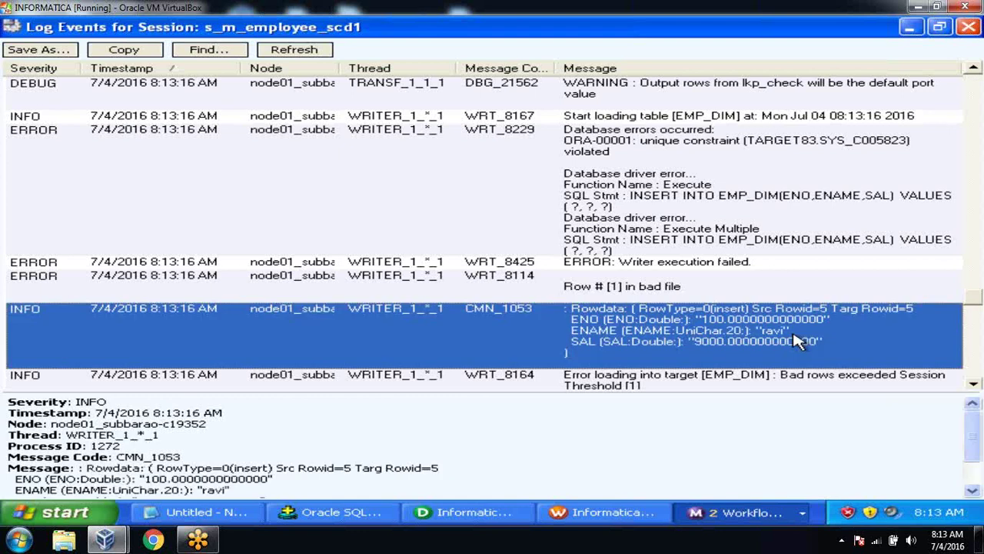
left_click(974, 387)
left_click(974, 386)
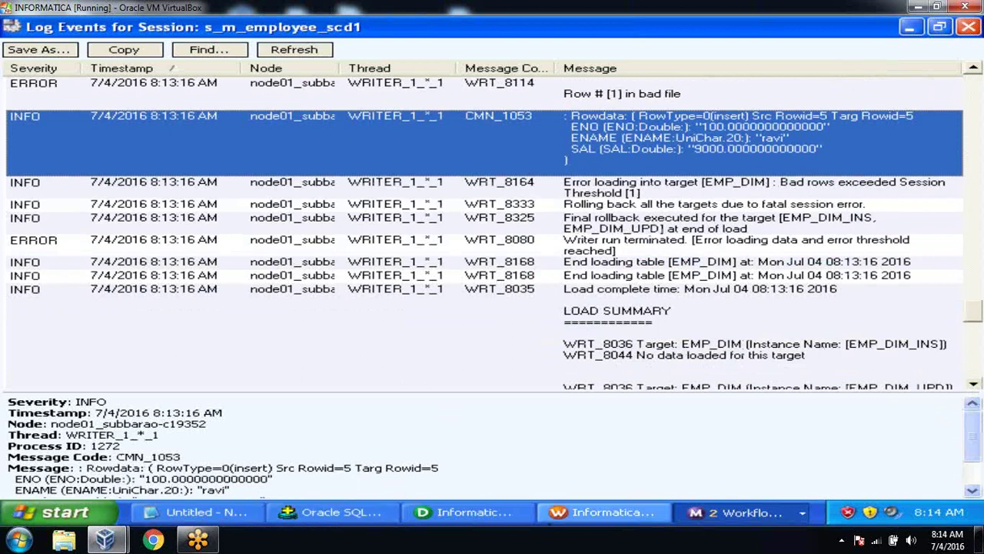
left_click(973, 492)
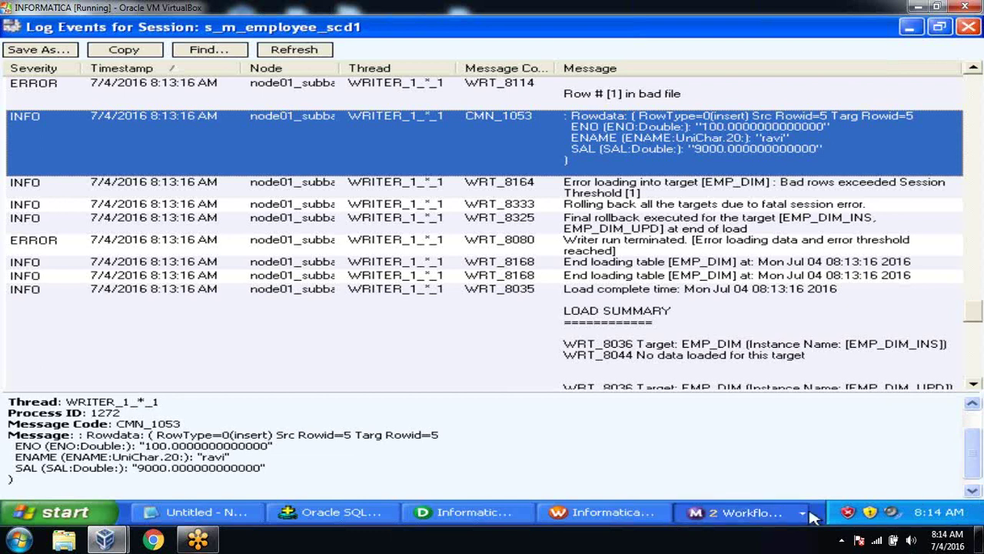
left_click(321, 514)
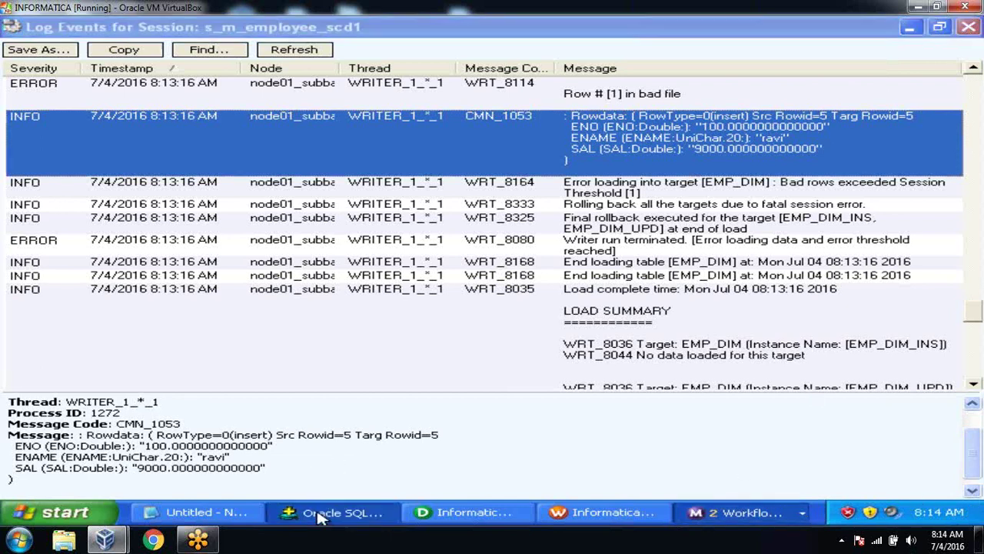
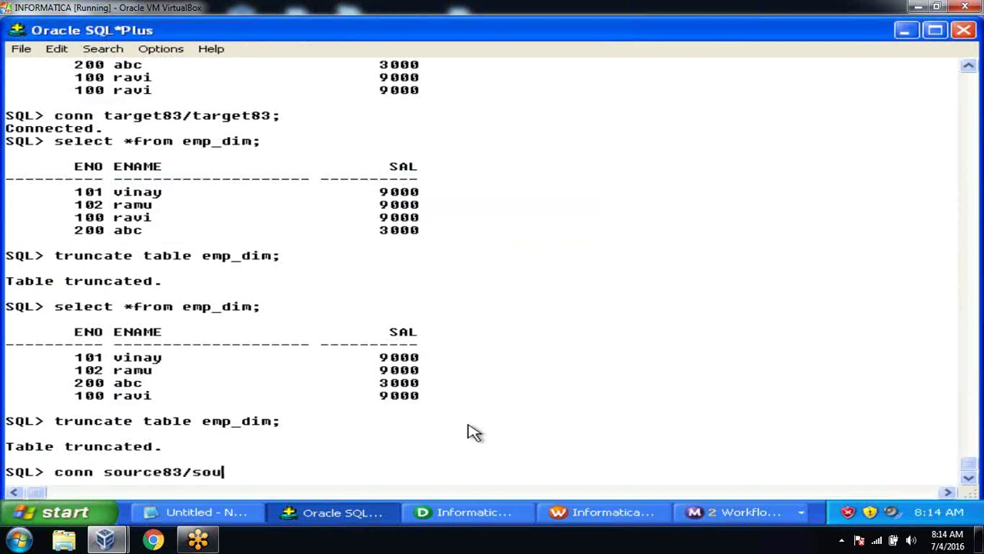
key("Return")
Step: Query employee rows where eno=100, revealing two identical 100 ravi 9000 records
type("se")
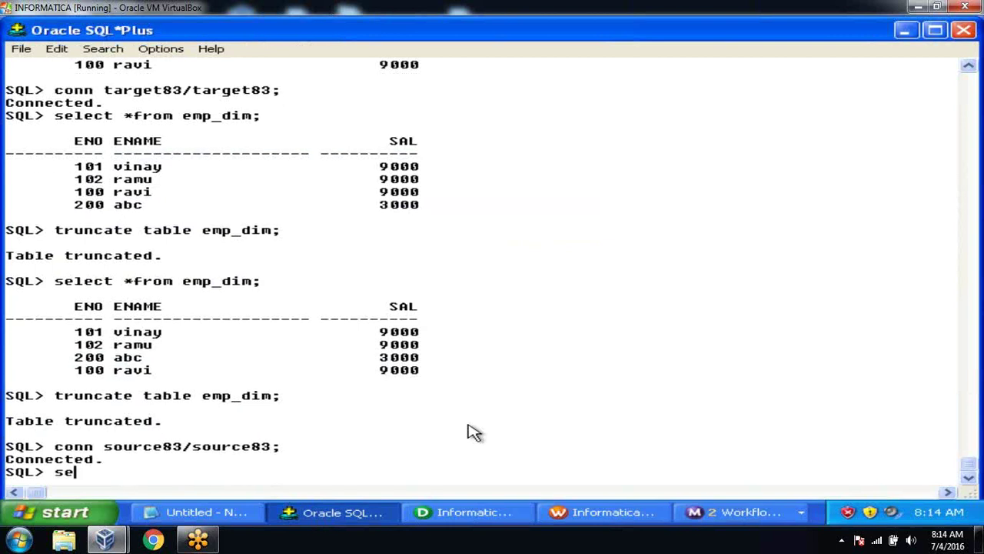
type("lect *from")
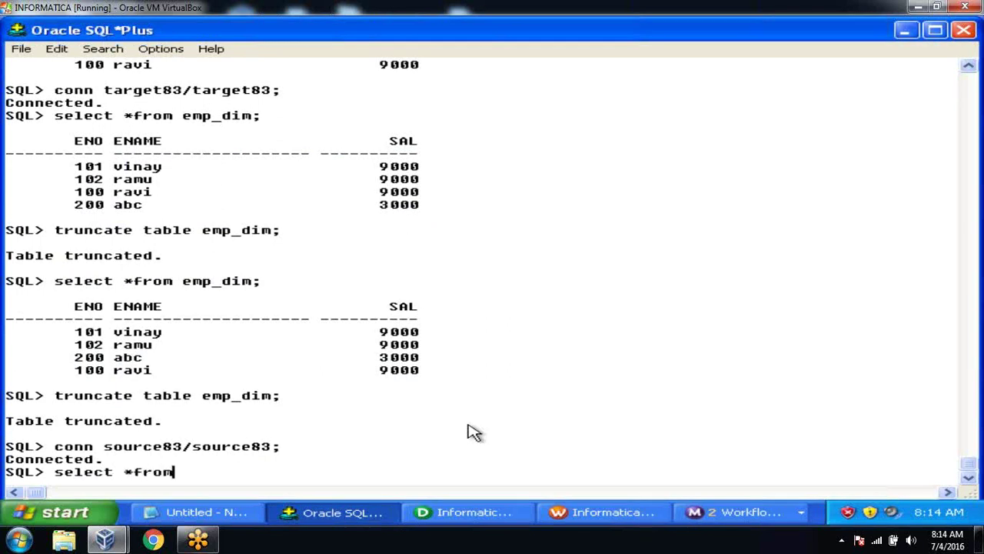
type(" employee where ne")
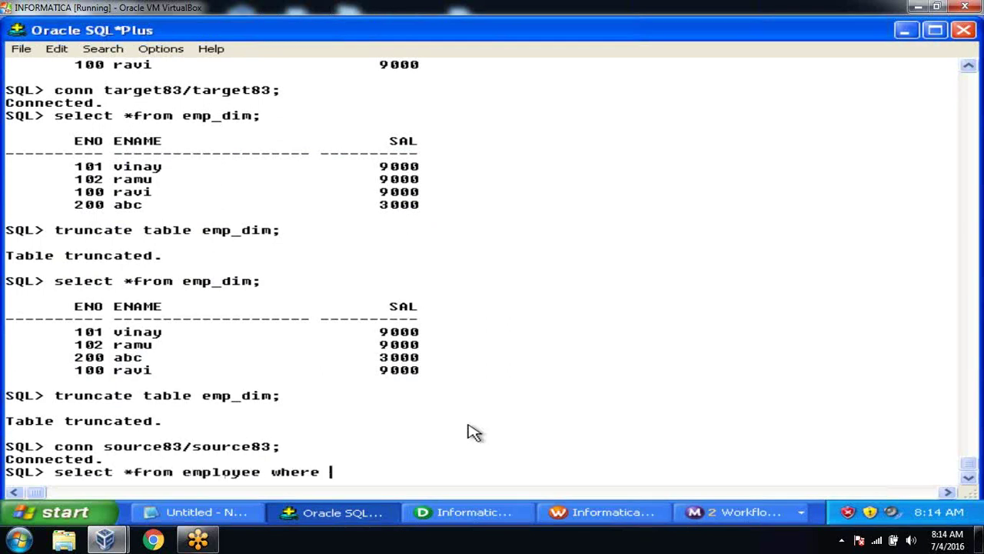
key("BackSpace")
key("BackSpace")
type("eno=100;")
key("Return")
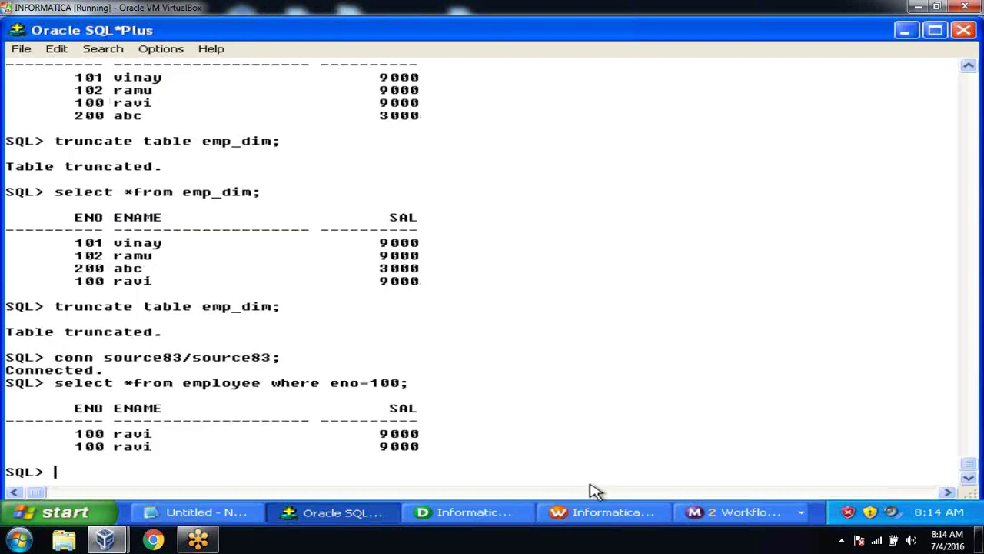
Step: Reopen the s_m_employee_scd1 session log and select the ERROR WRT_8229 unique constraint entry
left_click(596, 515)
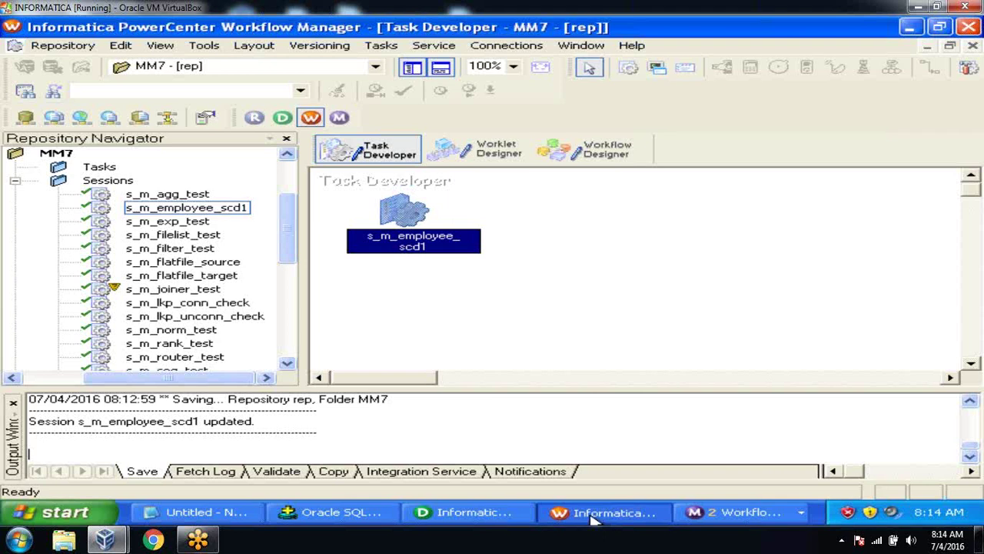
left_click(738, 510)
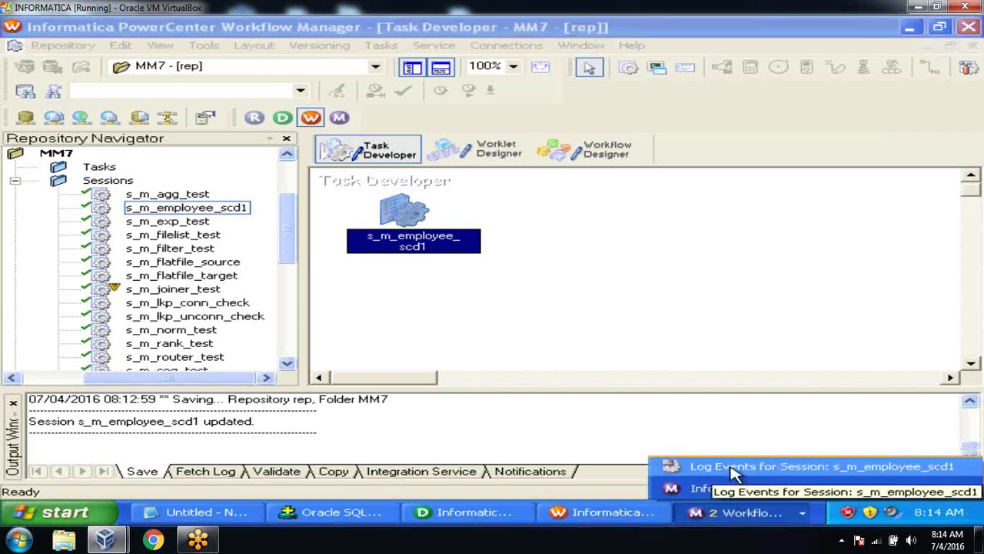
left_click(734, 469)
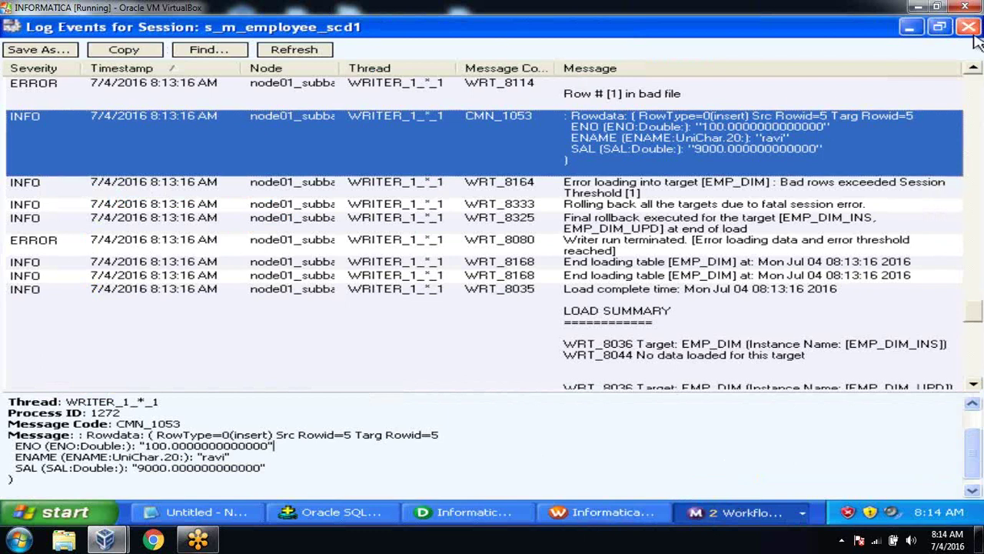
left_click(973, 70)
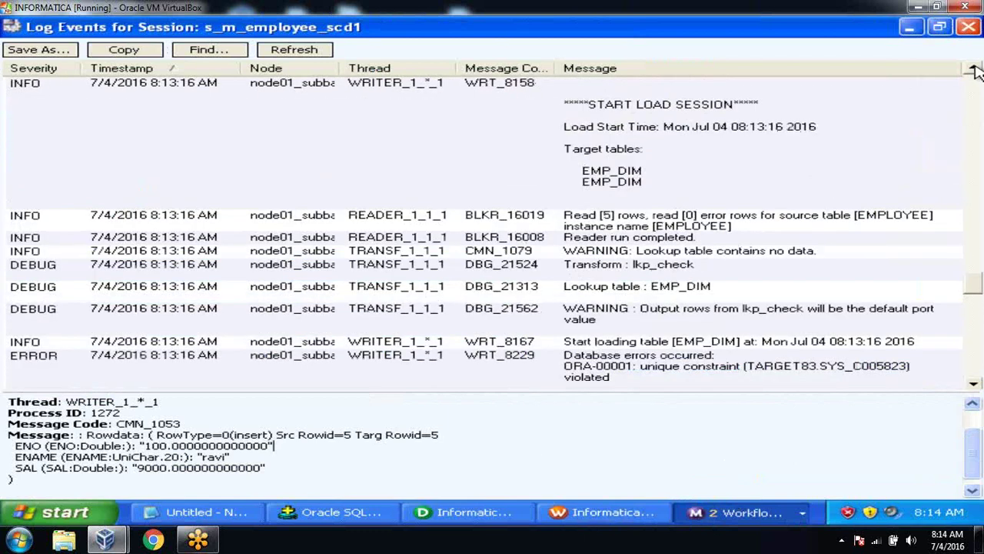
left_click(973, 383)
left_click(973, 388)
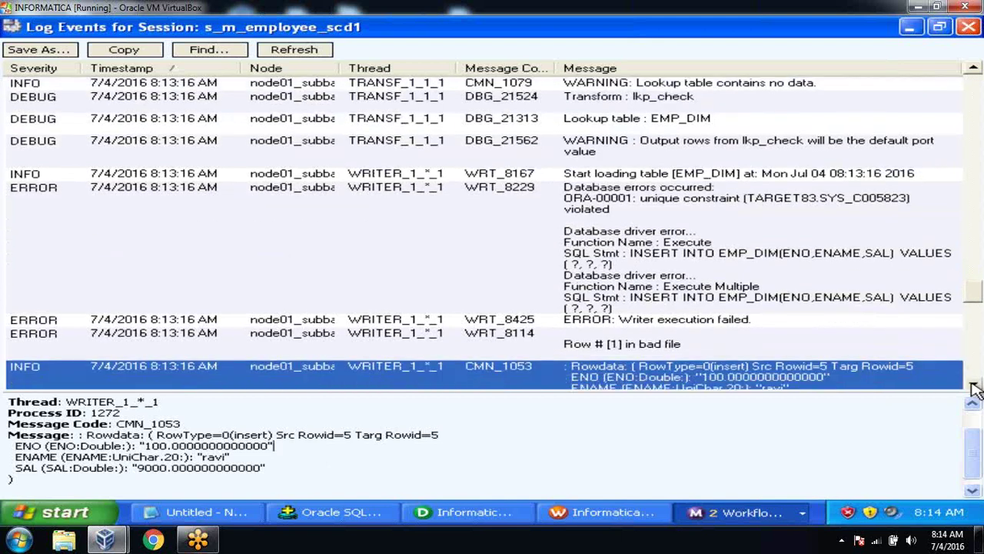
left_click(690, 200)
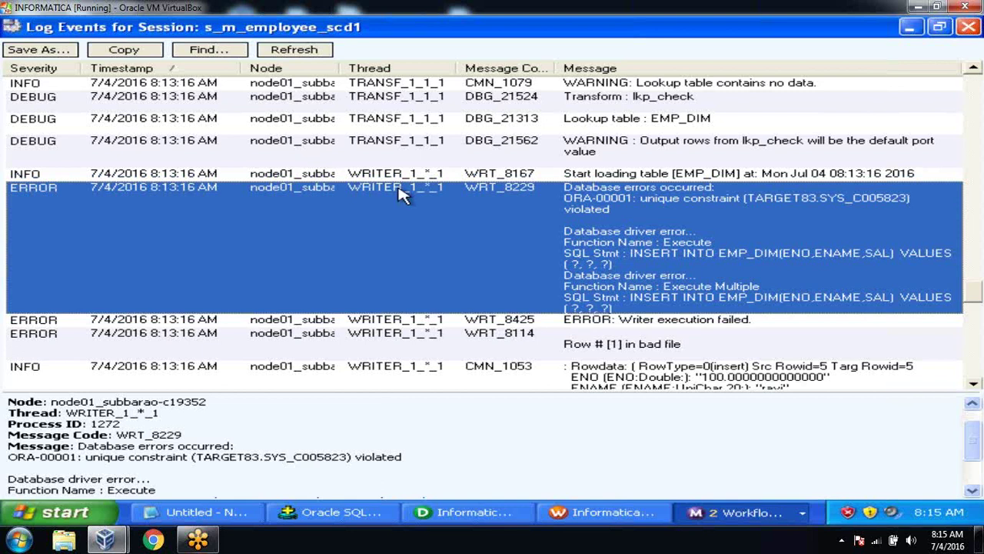
Step: Close the session log and return to the Designer
left_click(967, 26)
left_click(608, 512)
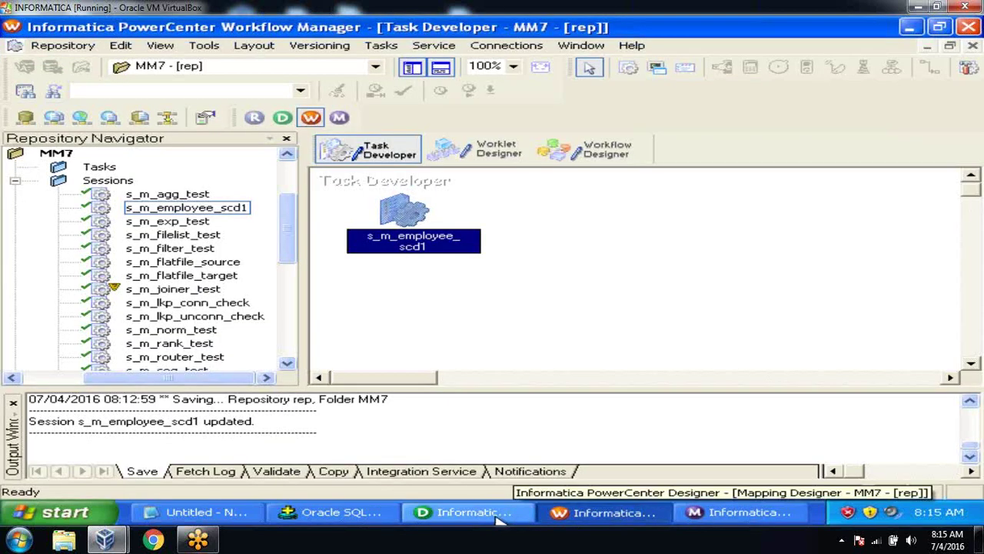
left_click(498, 520)
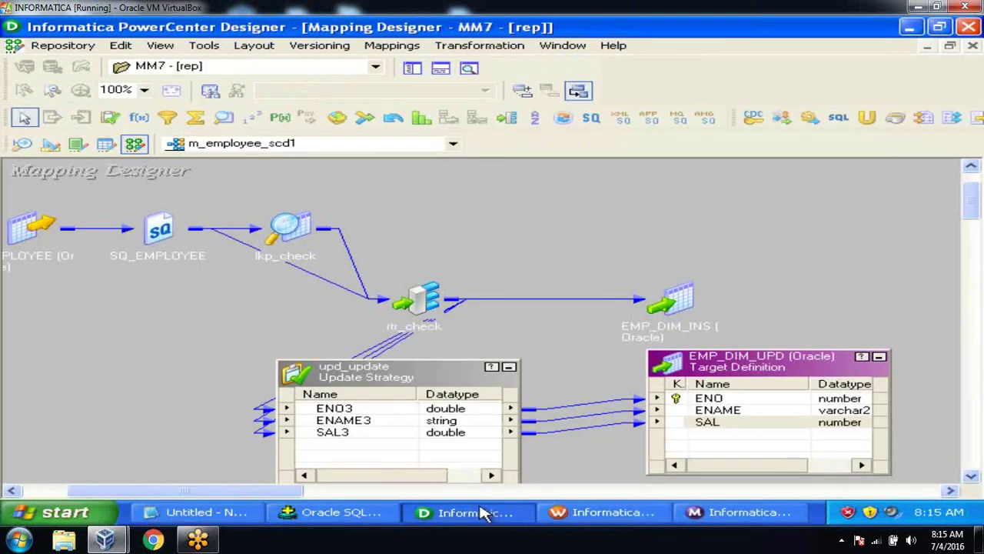
left_click(358, 515)
type("se")
key("BackSpace")
key("BackSpace")
type("conn")
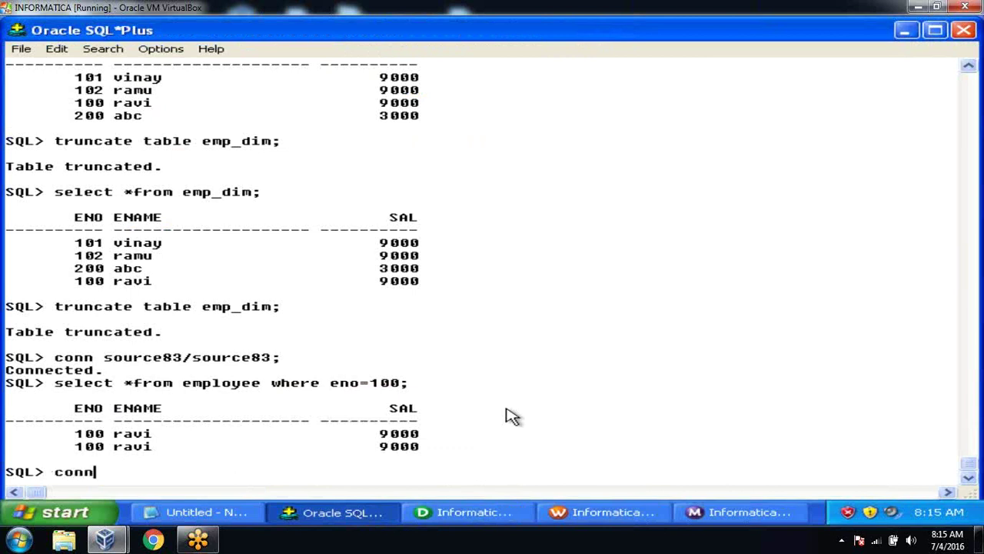
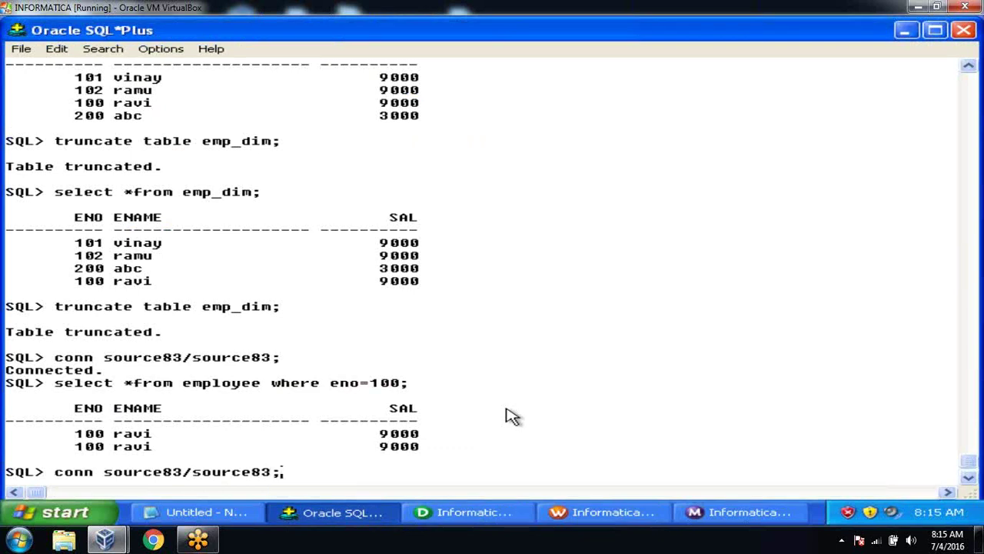
key("Return")
type("con")
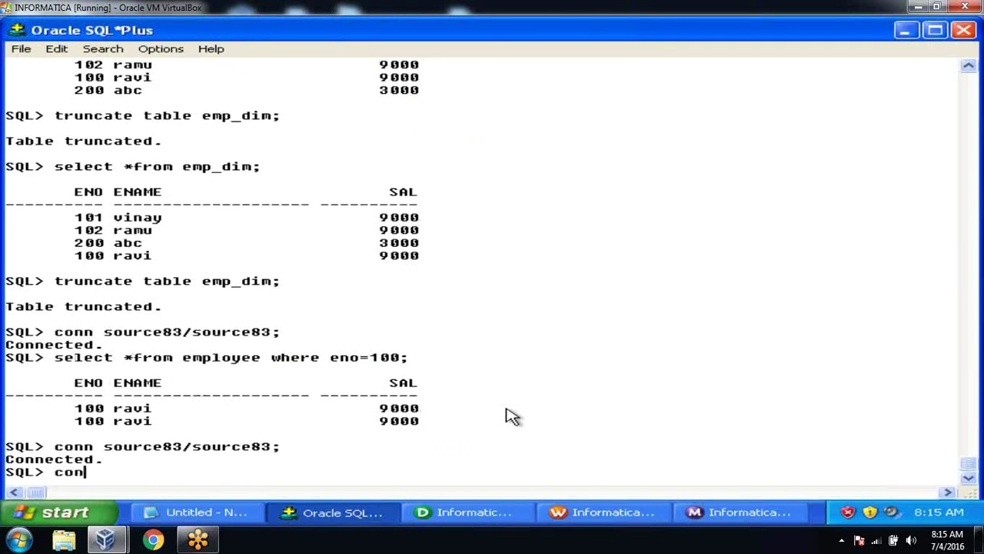
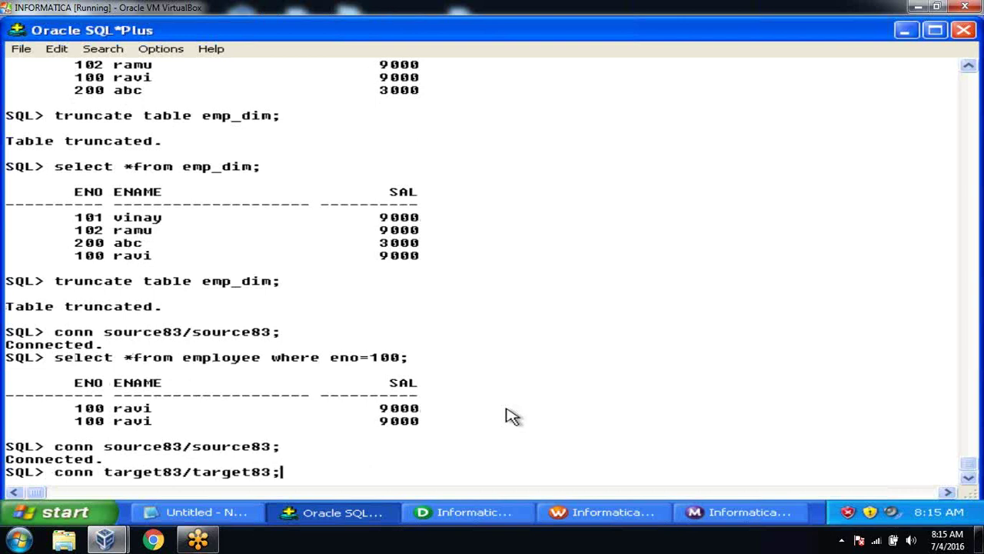
key("Return")
type("select *from emp")
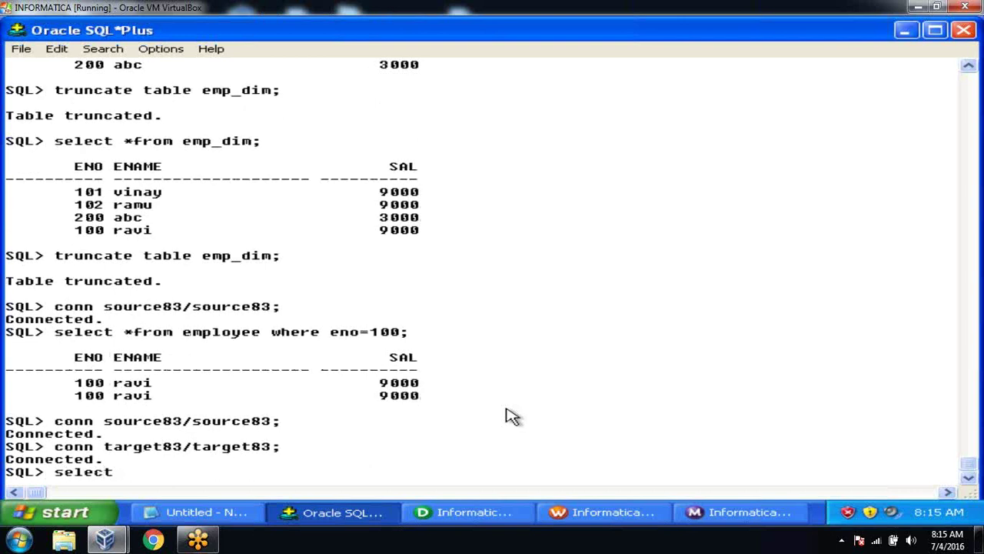
type("_dim;")
key("Return")
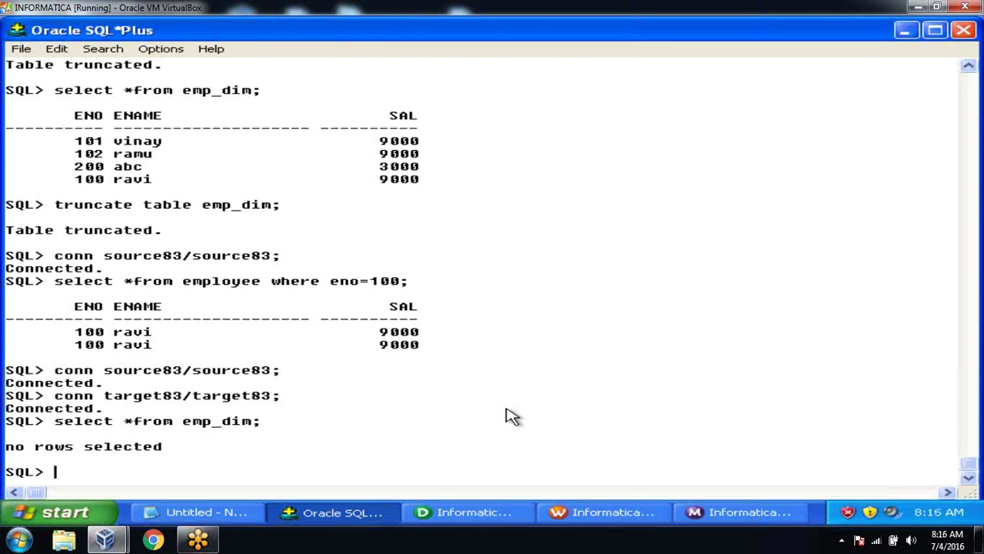
Step: Highlight the backward link path from EMP_DIM_UPD's SAL port, then shift rtr_check left and upd_update slightly right
left_click(492, 513)
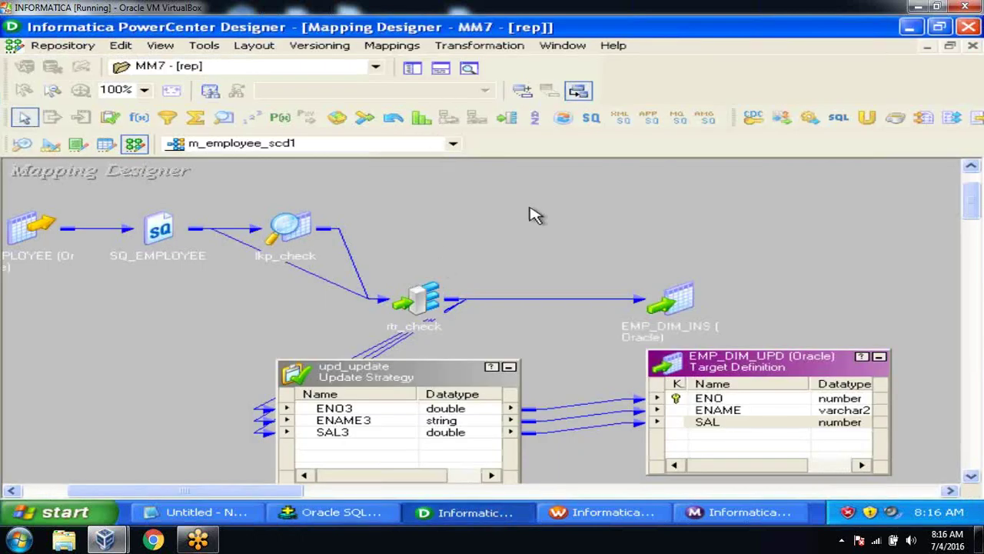
right_click(537, 214)
key("Escape")
left_click(723, 427)
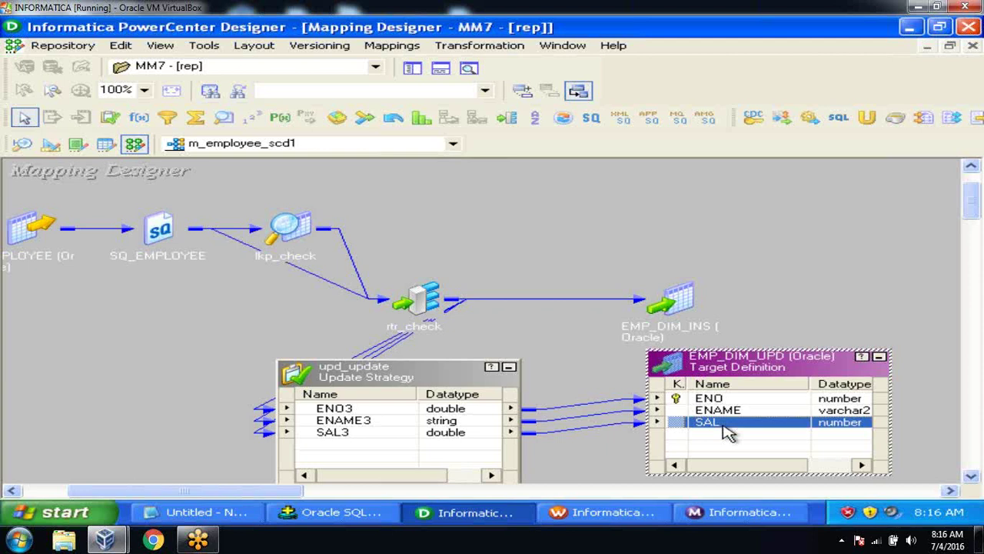
right_click(722, 424)
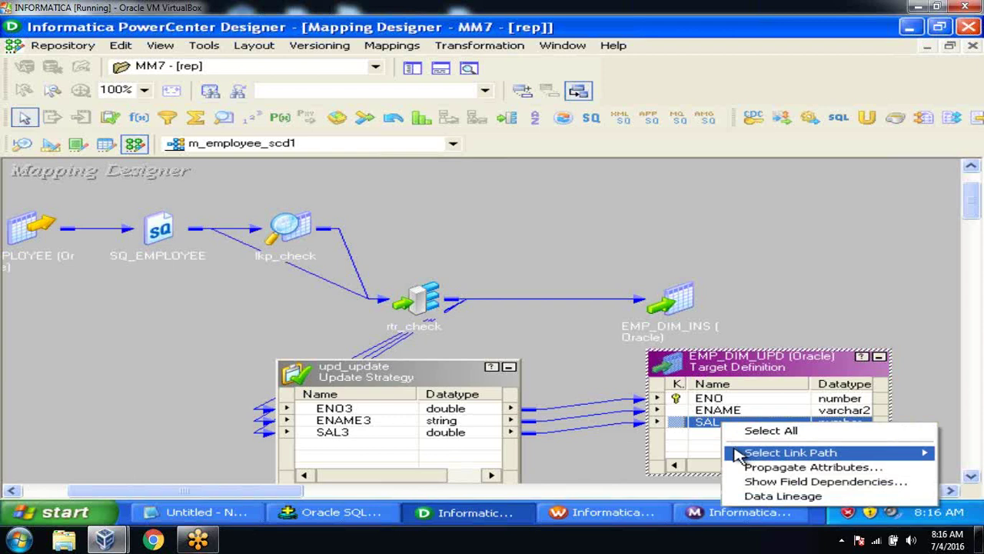
left_click(708, 455)
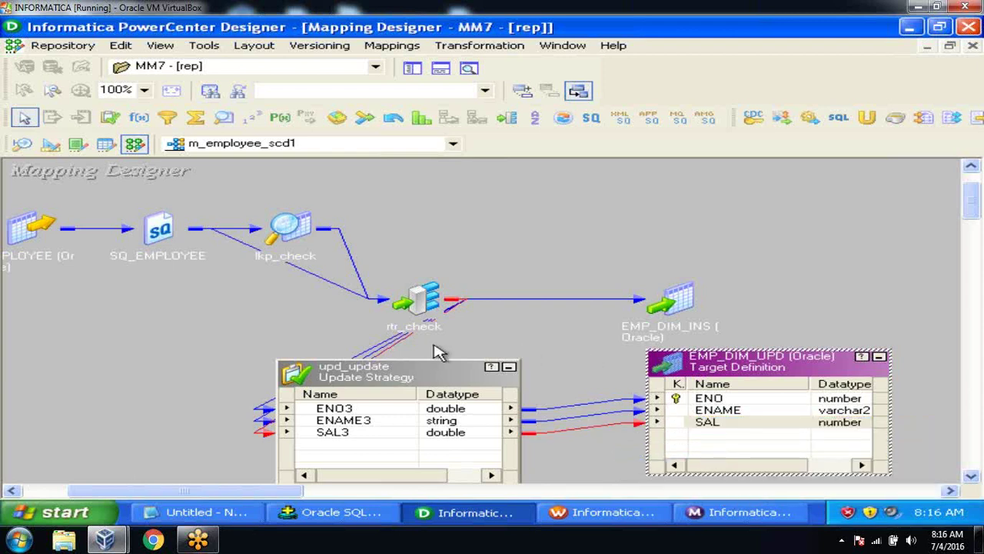
left_click_drag(415, 304, 126, 338)
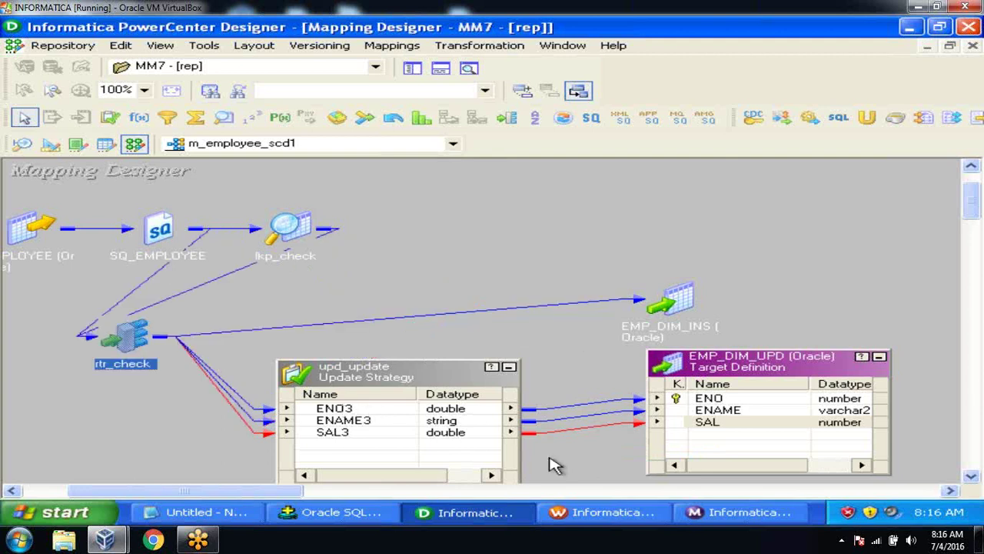
left_click_drag(388, 376, 417, 382)
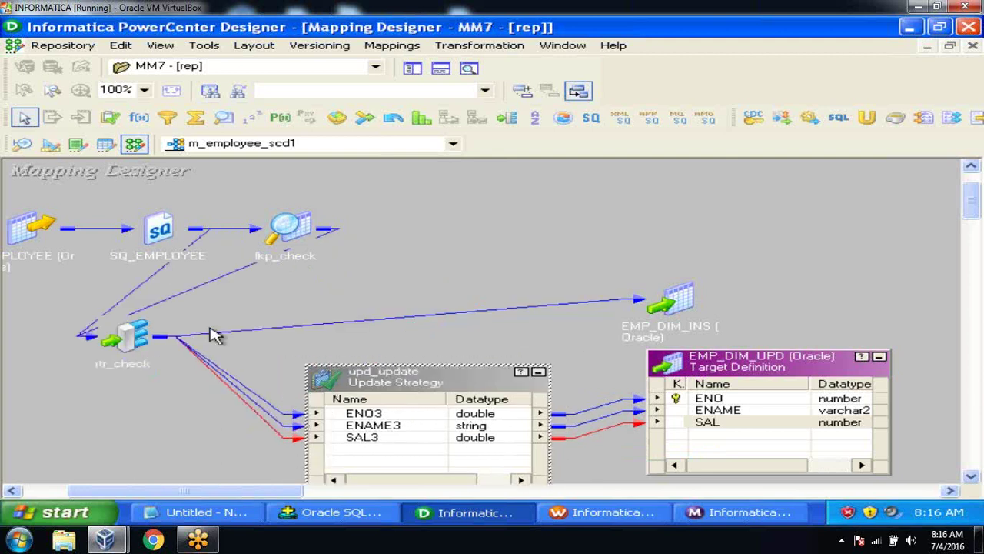
Step: Expand rtr_check and reposition it, upd_update and EMP_DIM_UPD across the canvas
double_click(121, 338)
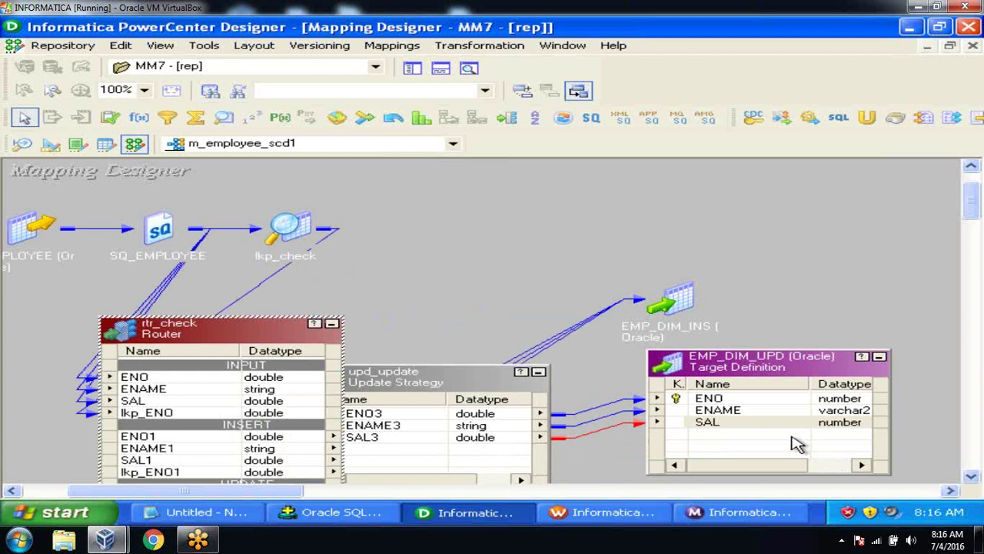
left_click_drag(779, 367, 896, 351)
left_click_drag(470, 385, 705, 307)
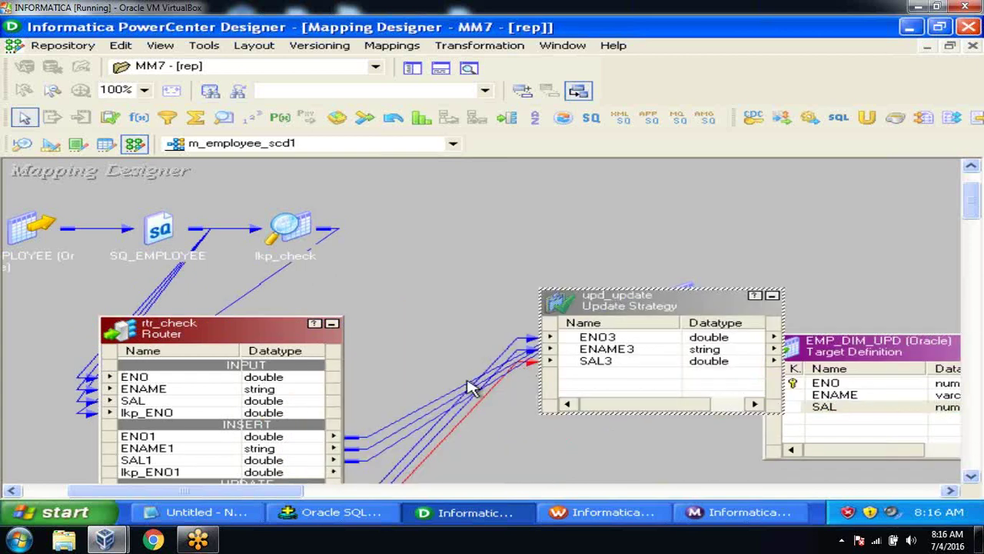
left_click(235, 331)
left_click_drag(234, 331, 396, 184)
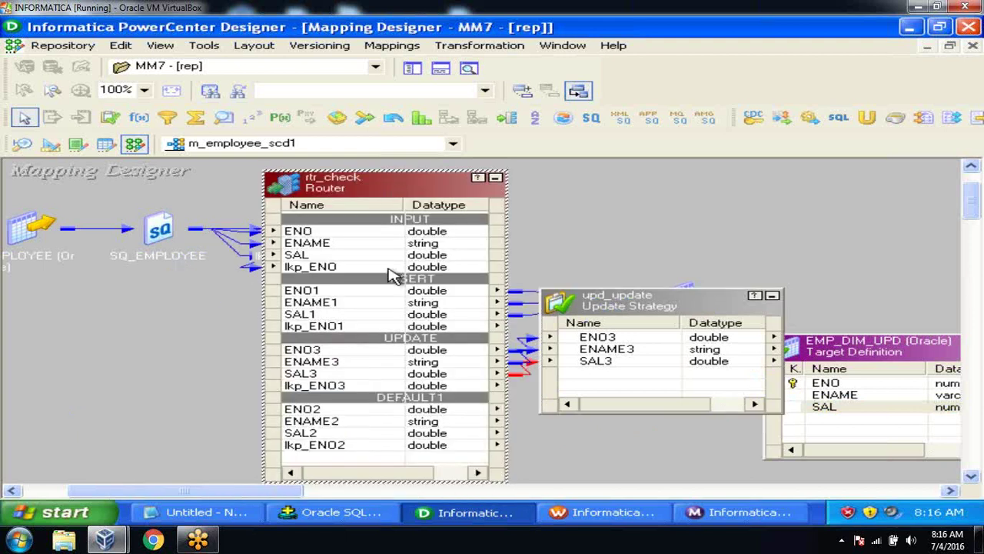
Step: Highlight the SAL3 port's link path in both directions
left_click(382, 374)
right_click(382, 375)
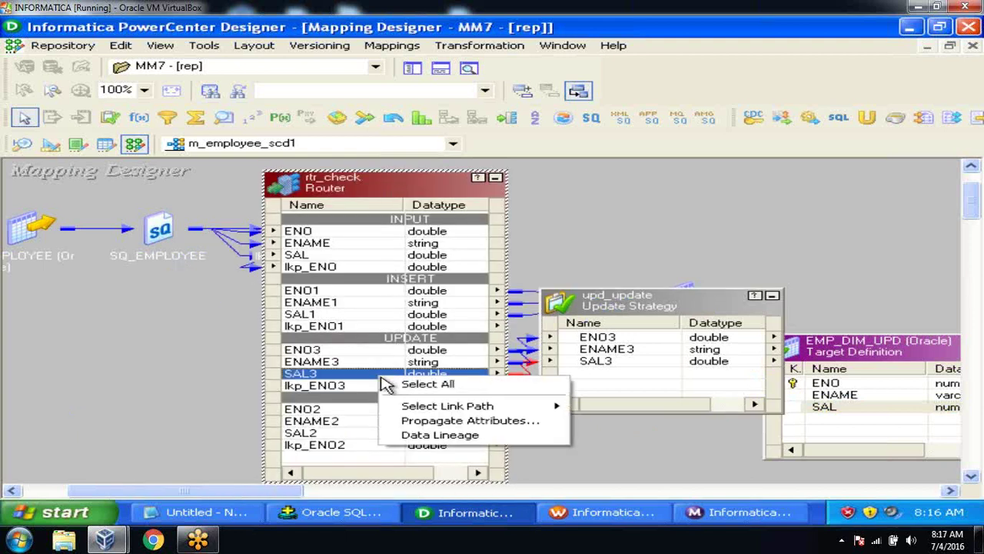
mouse_move(419, 406)
left_click(655, 437)
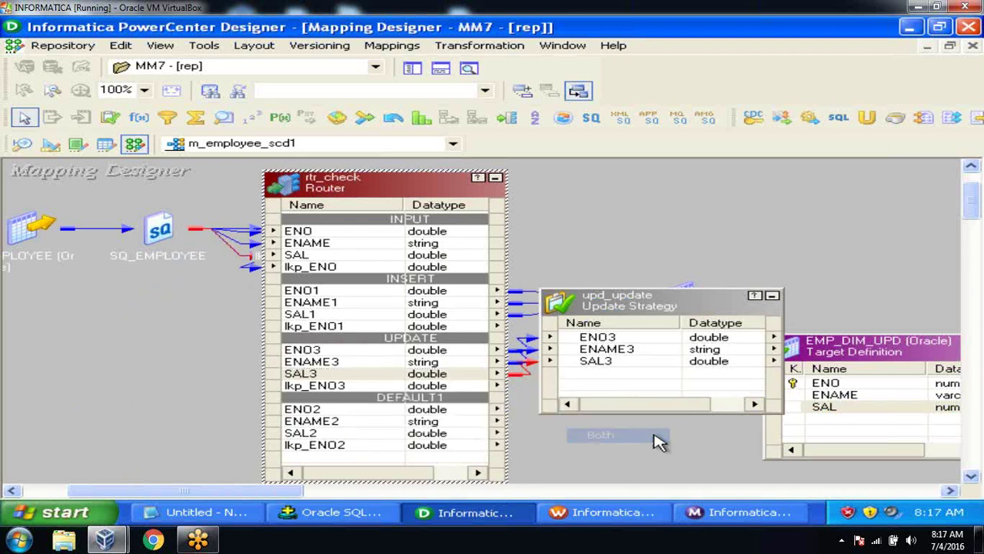
Step: Move SQ_EMPLOYEE to the lower left and arrange all transformations as icons
double_click(154, 240)
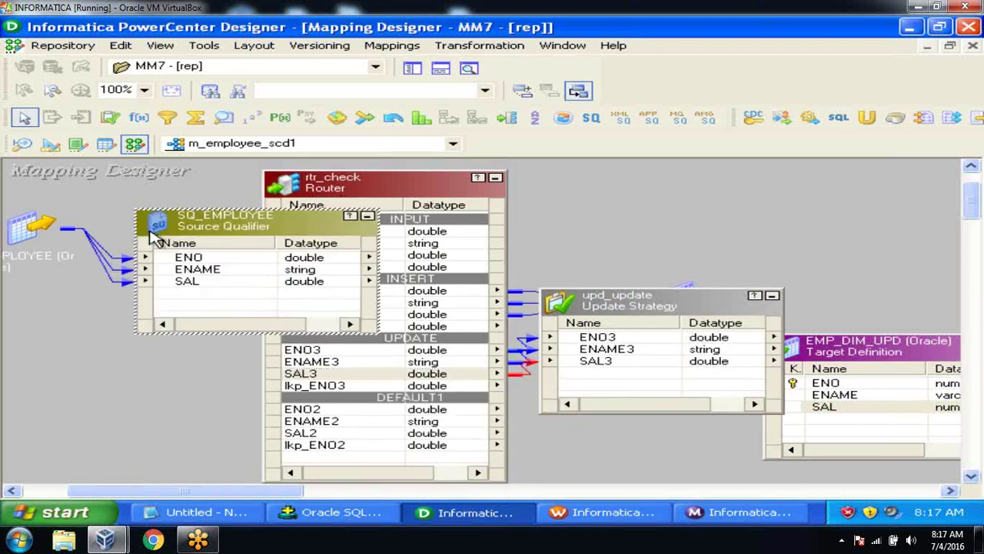
left_click_drag(216, 235, 81, 306)
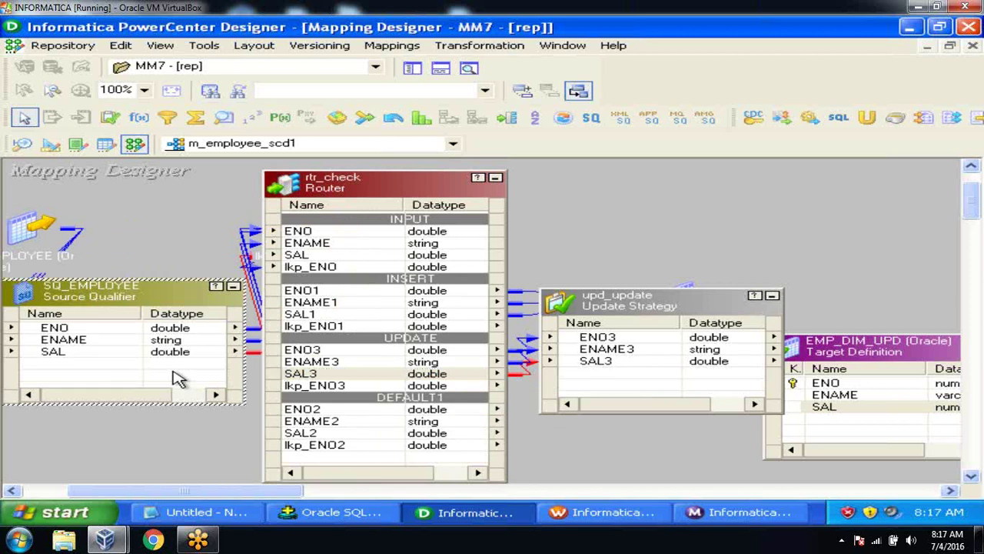
right_click(562, 203)
left_click(627, 263)
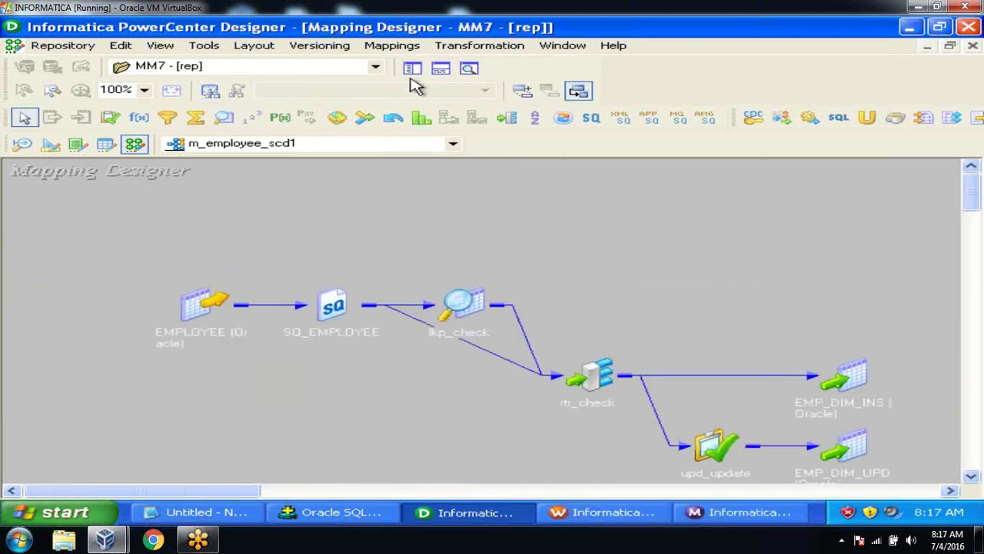
Step: Start the debugger on m_employee_scd1 using the existing s_m_employee_scd1 session instance on dev_int
left_click(397, 49)
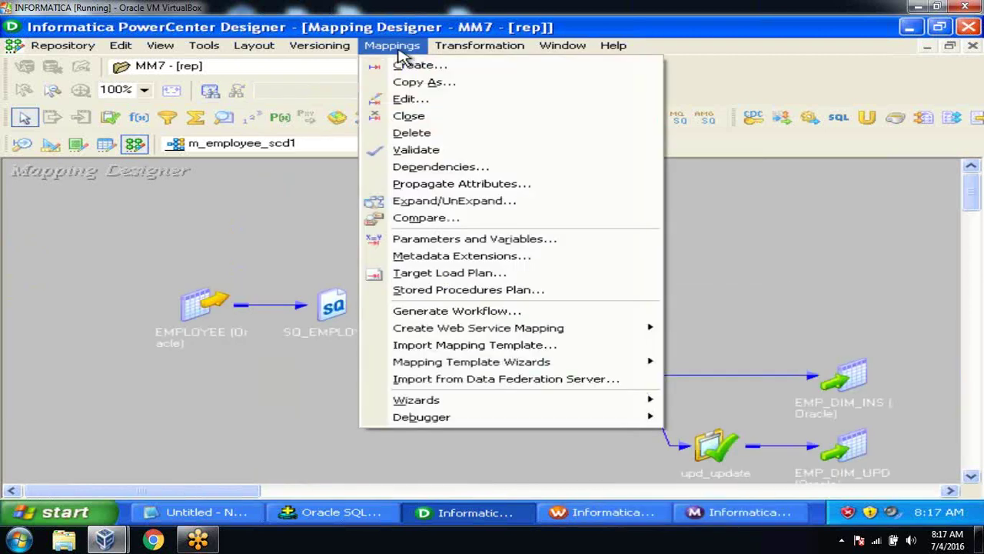
mouse_move(443, 430)
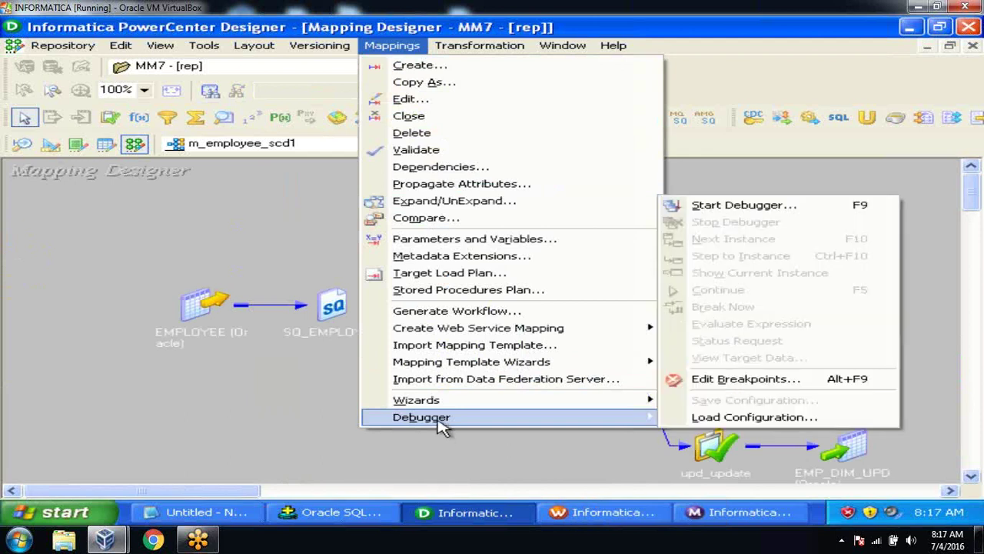
left_click(728, 212)
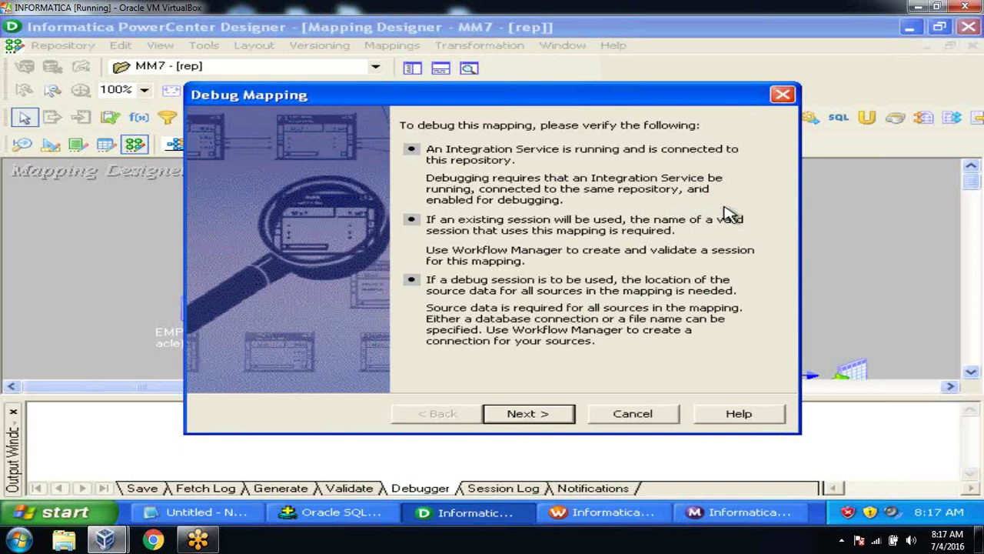
left_click(538, 416)
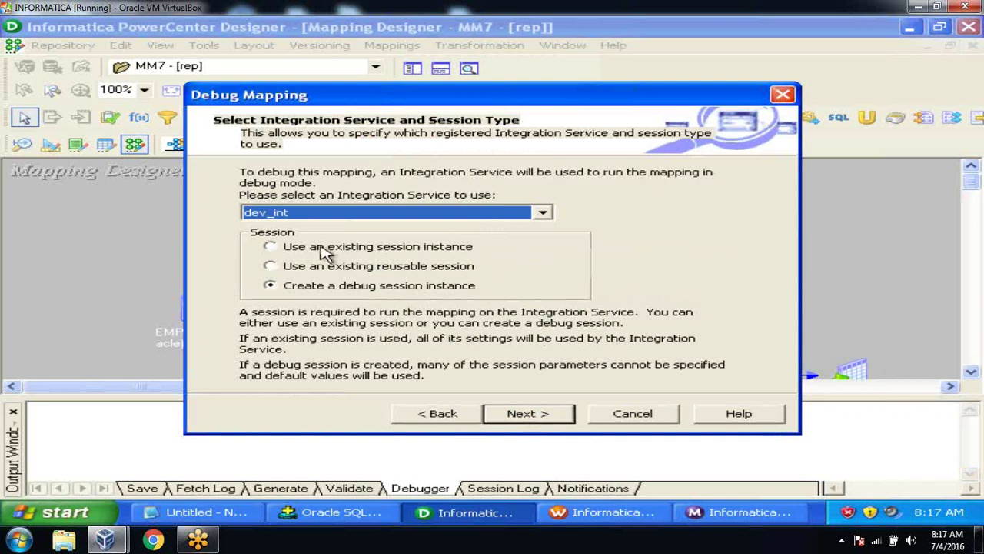
left_click(274, 247)
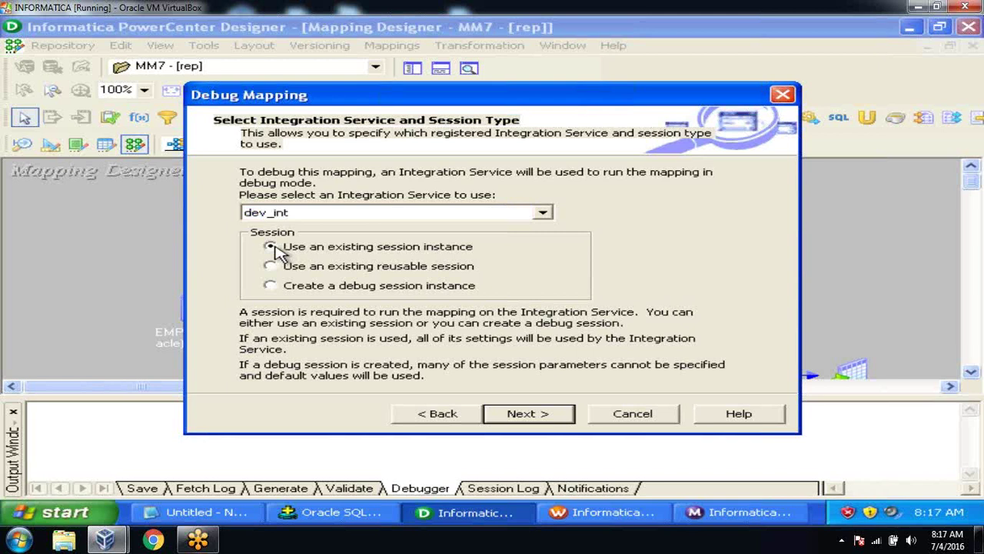
left_click(506, 412)
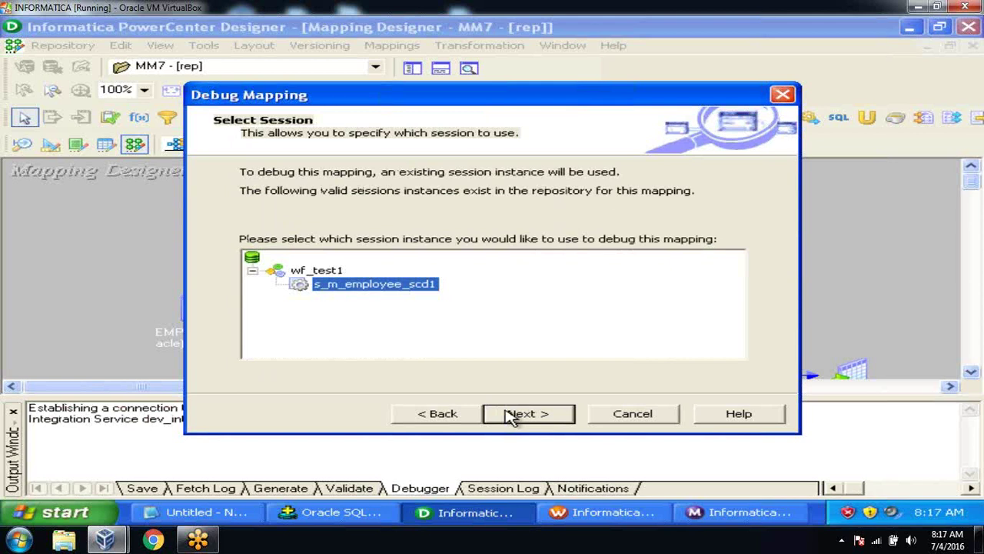
left_click(509, 414)
left_click(510, 415)
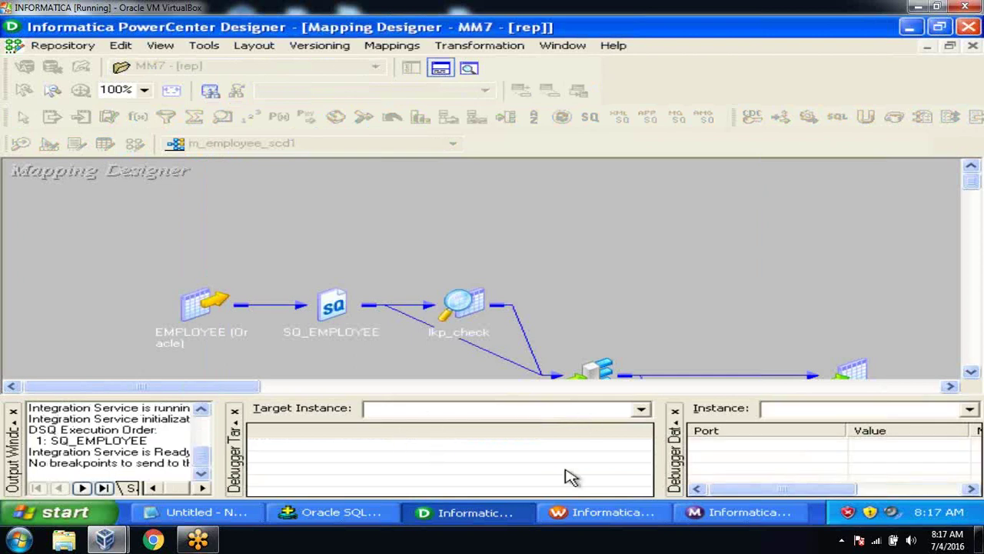
Step: Scroll to rtr_check and the targets, then enlarge and widen the debugger panes
left_click(971, 372)
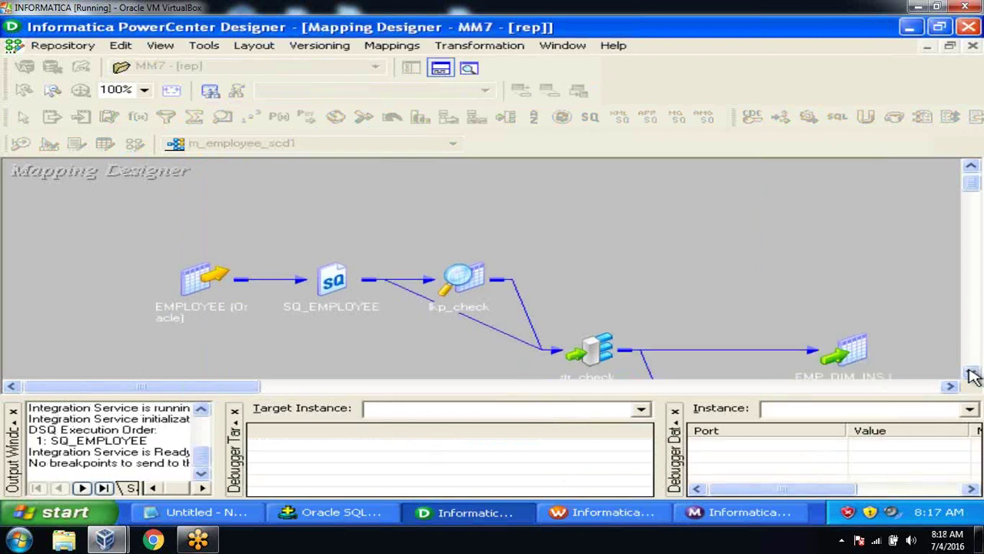
left_click(971, 372)
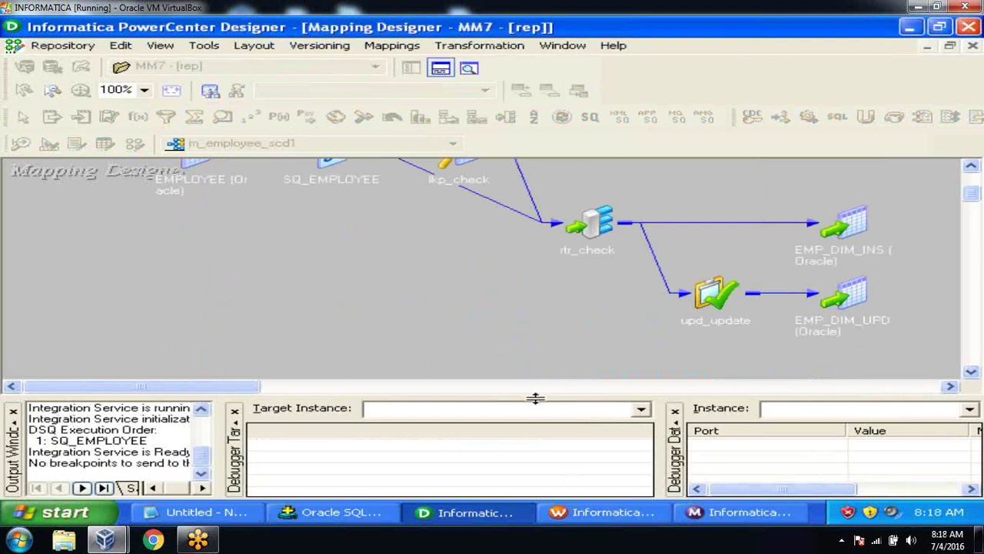
left_click_drag(536, 397, 530, 347)
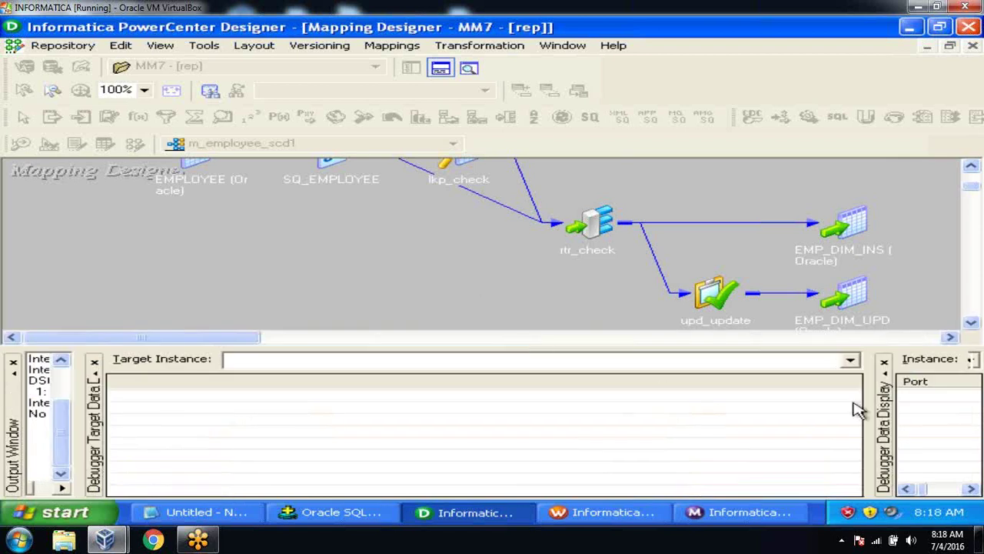
left_click_drag(867, 419, 586, 437)
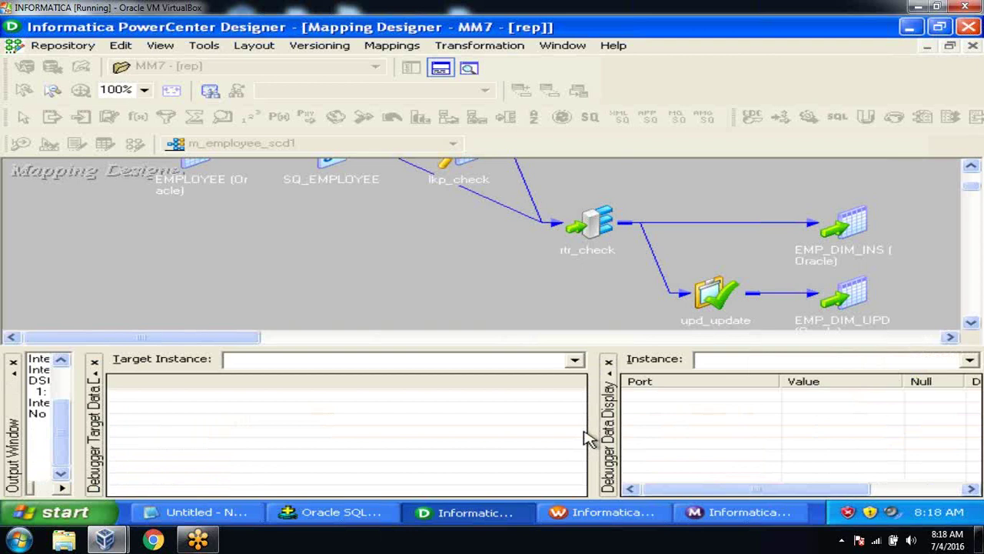
Step: Step the debugger with Next Instance through the first instance and on to lkp_check
left_click(392, 48)
mouse_move(446, 418)
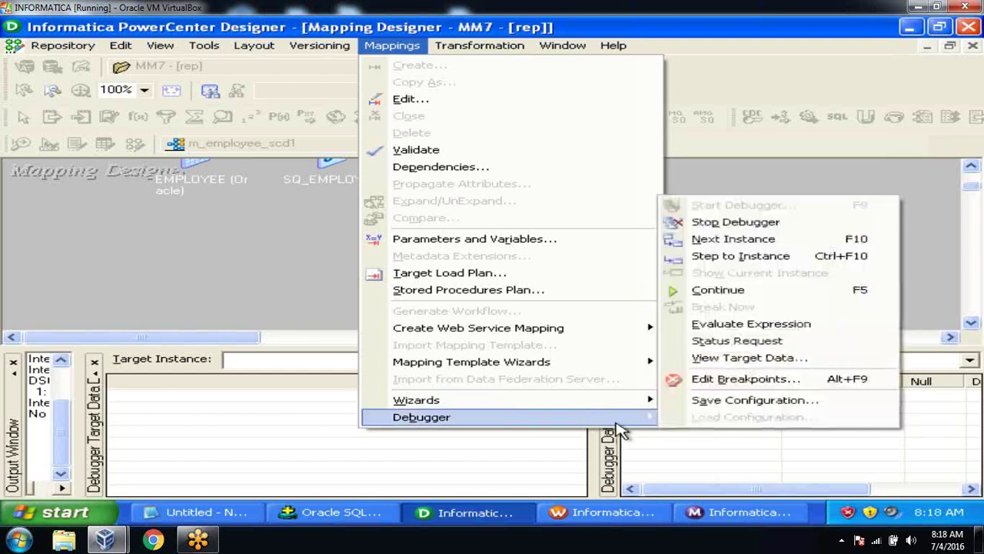
left_click(778, 245)
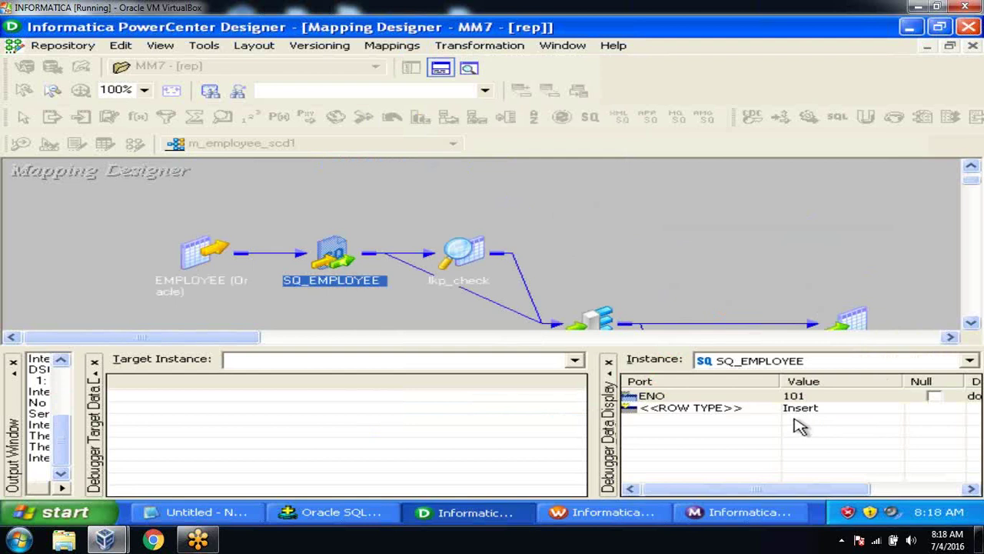
left_click(393, 47)
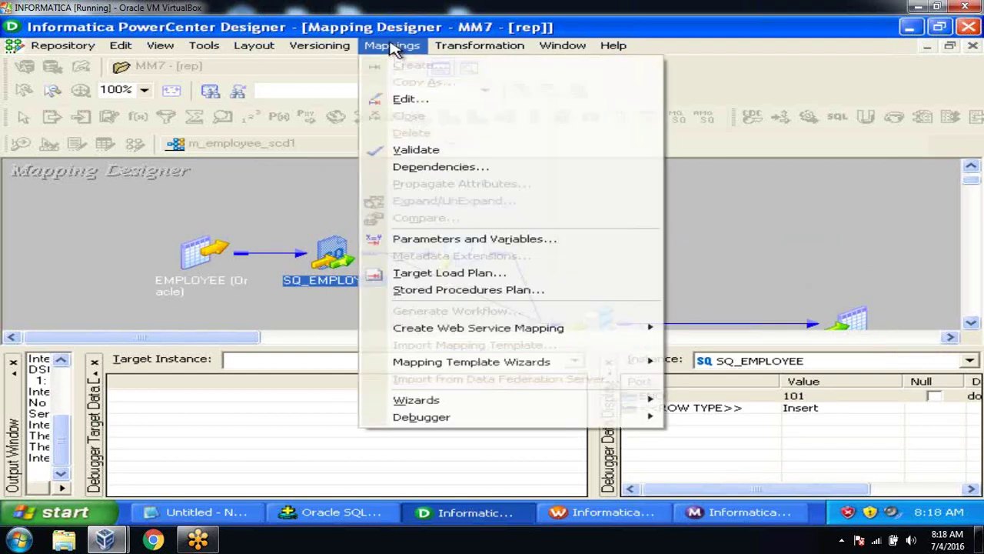
mouse_move(467, 427)
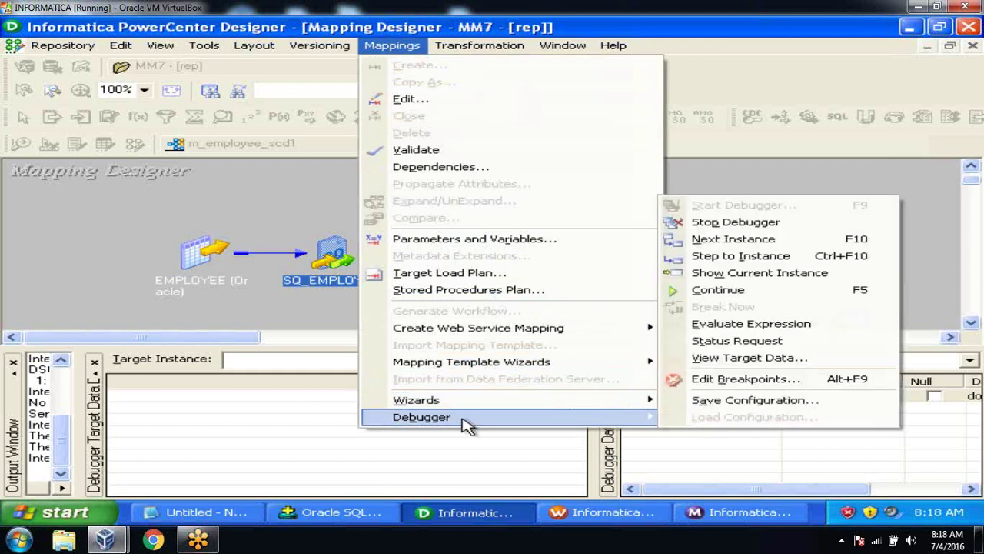
left_click(723, 246)
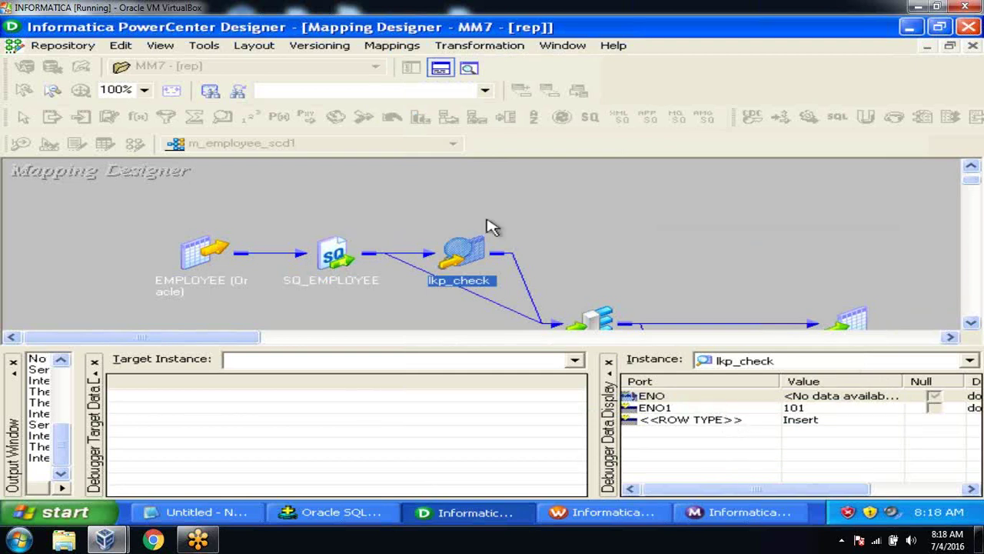
Step: Step on to rtr_check and resize the panels to show the INSERT group ports
left_click(392, 47)
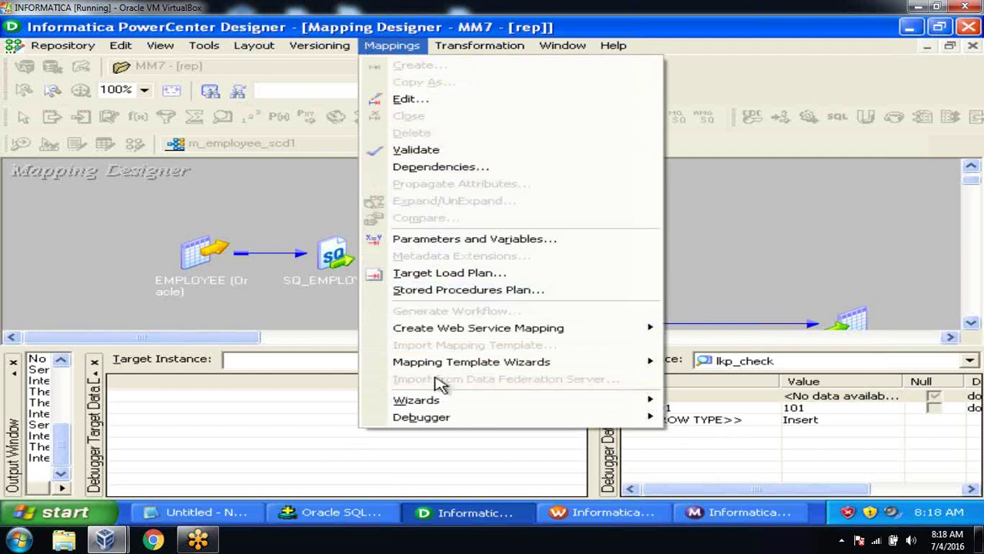
mouse_move(442, 417)
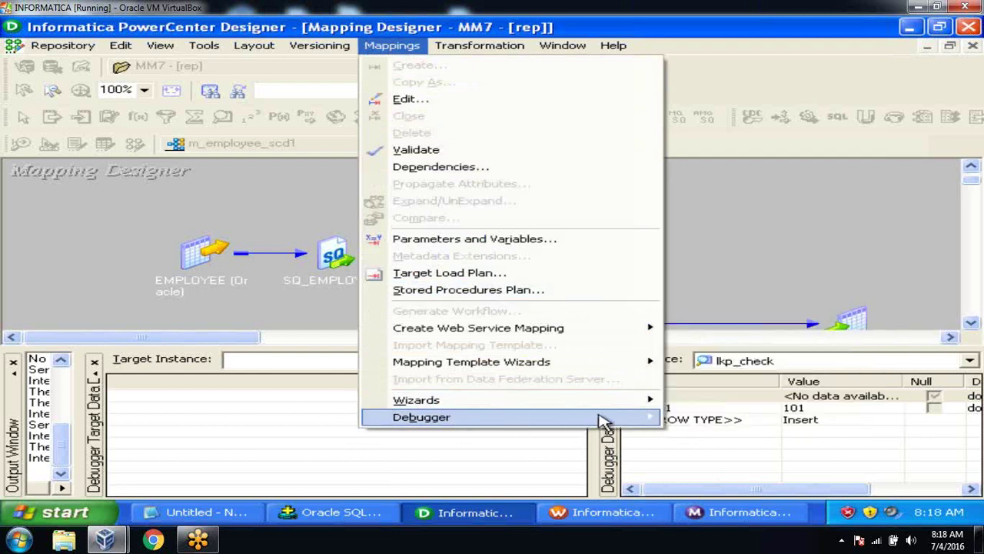
left_click(719, 243)
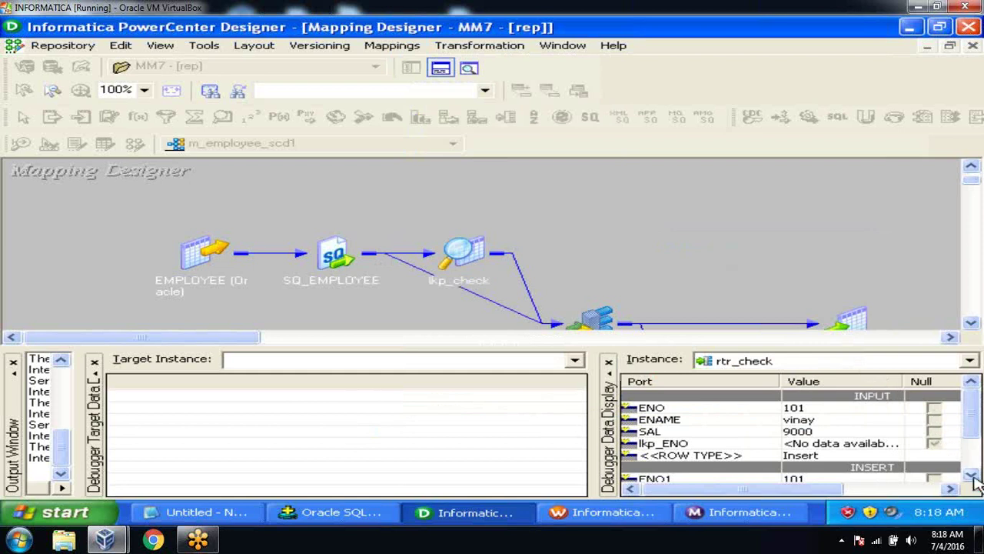
right_click(974, 479)
left_click(711, 189)
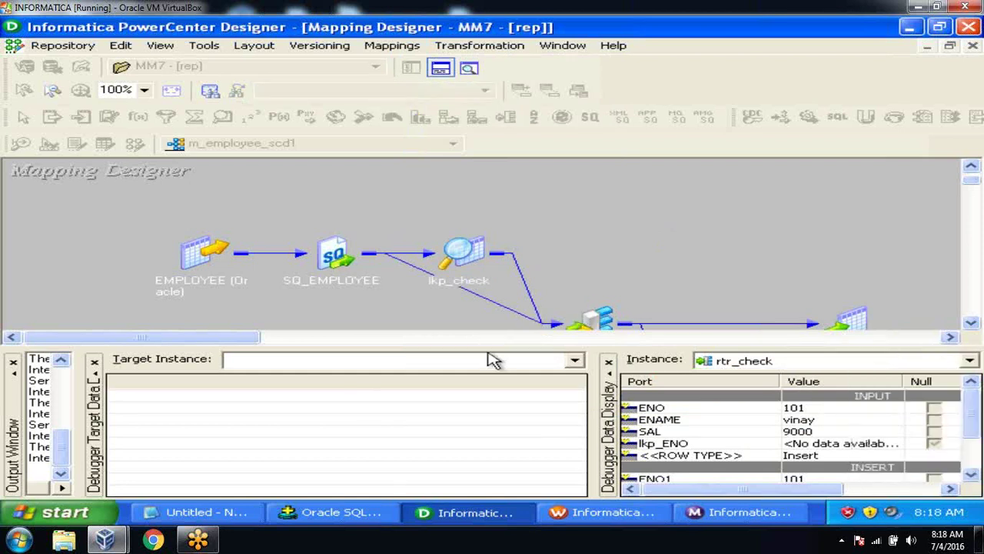
left_click_drag(487, 347, 488, 329)
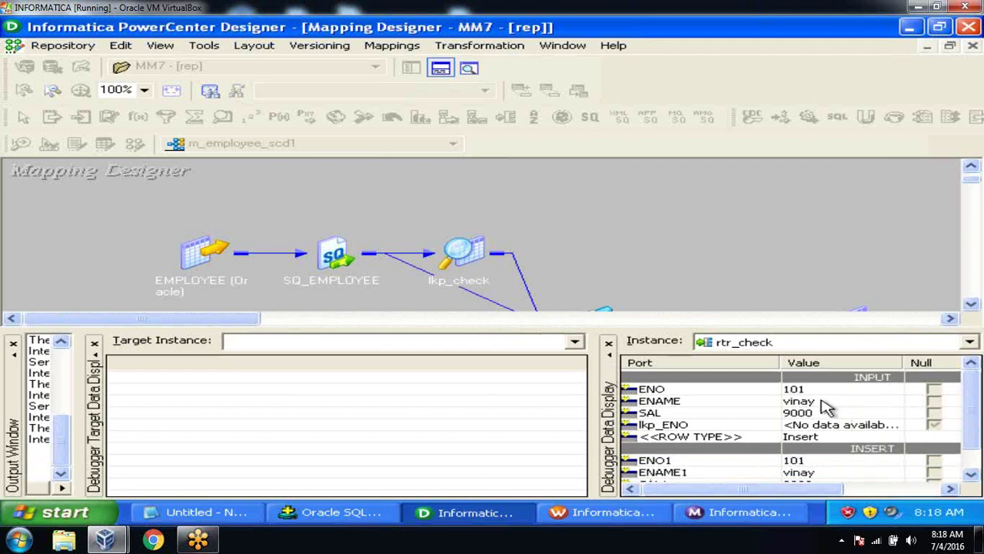
left_click(972, 477)
left_click(972, 477)
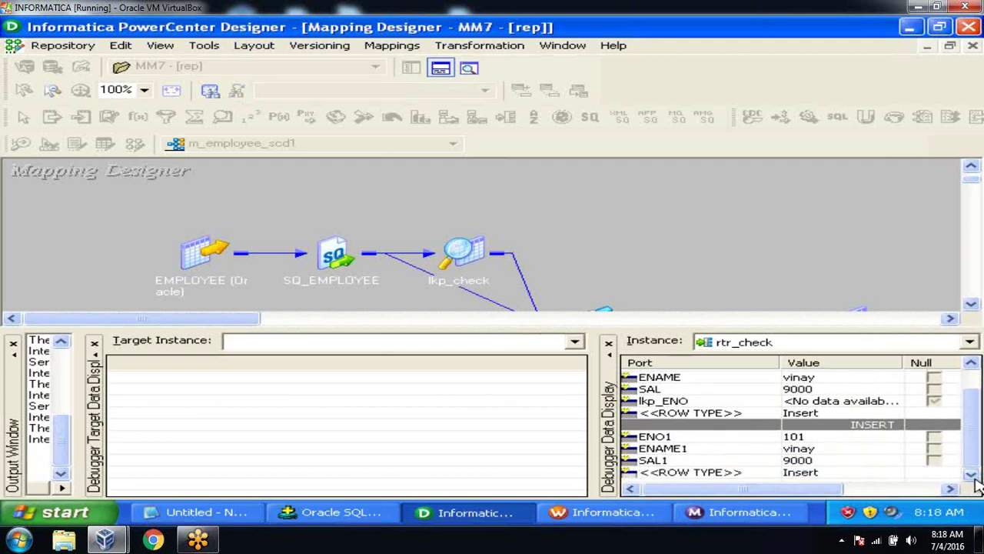
Step: Step again so row 101 with SAL 9000 reaches EMP_DIM_INS
left_click(394, 50)
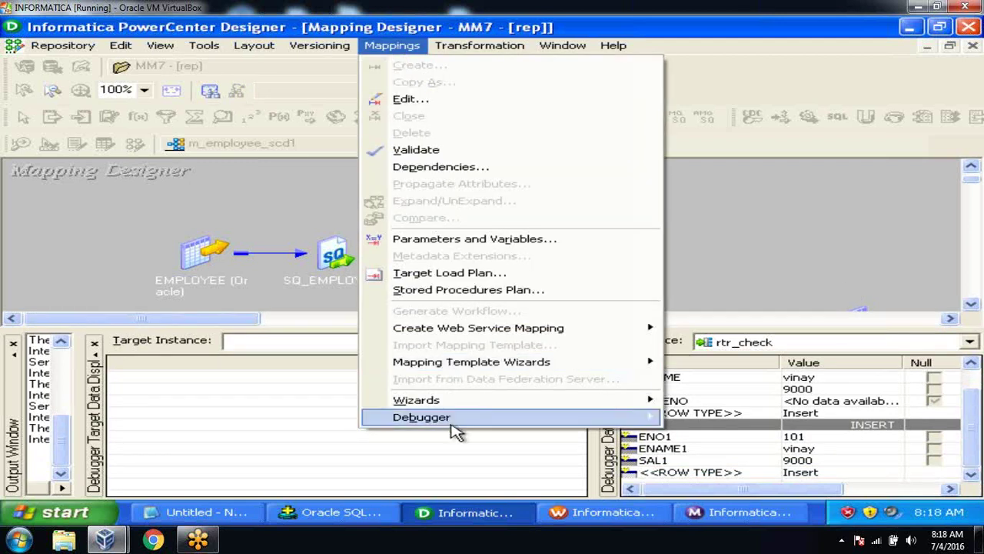
mouse_move(455, 427)
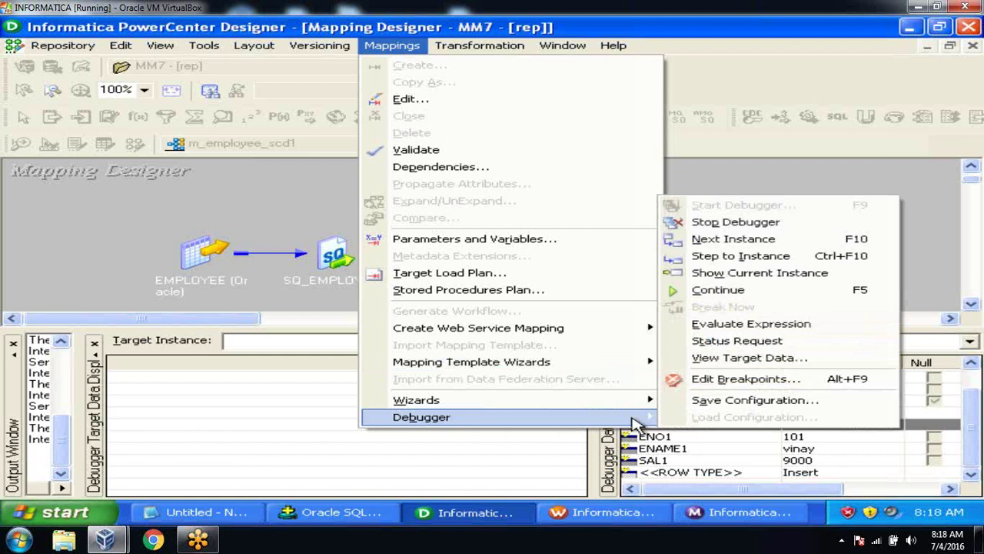
left_click(723, 240)
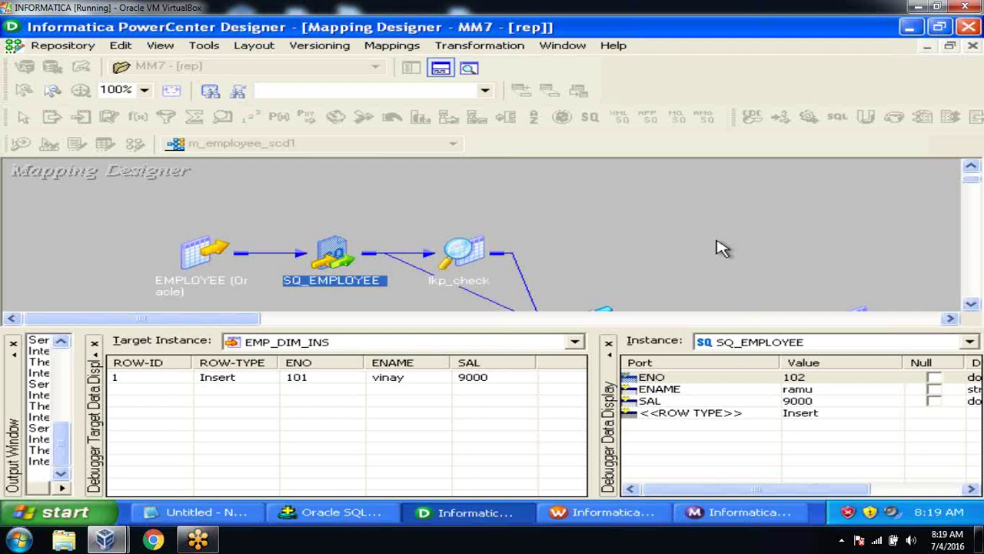
Step: Select row 102's SAL value and advance the debugger to lkp_check
left_click(676, 400)
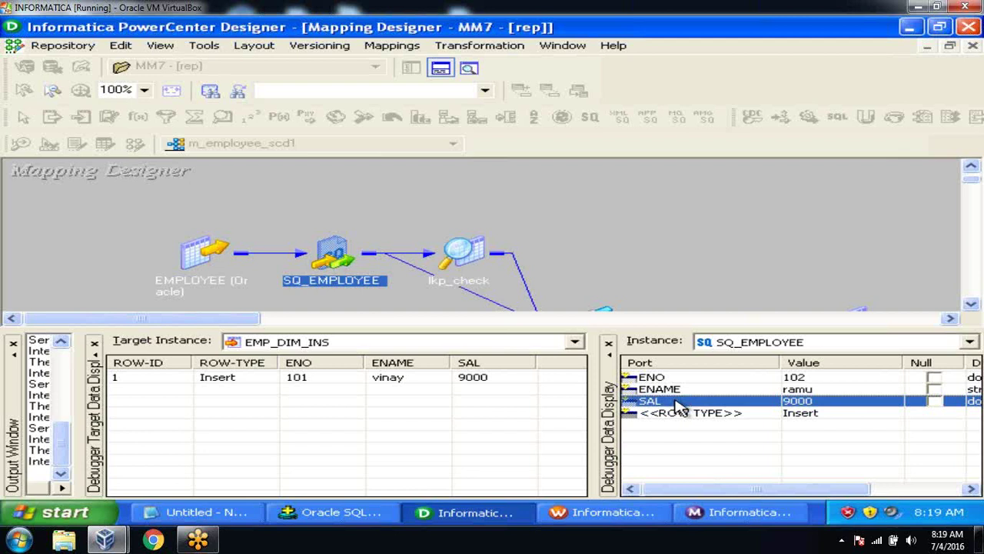
left_click(398, 50)
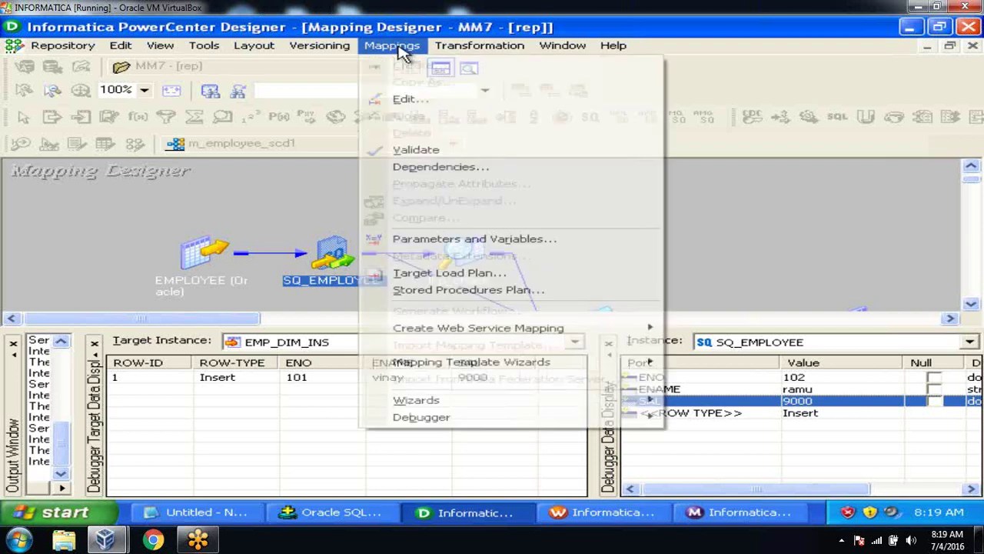
mouse_move(471, 420)
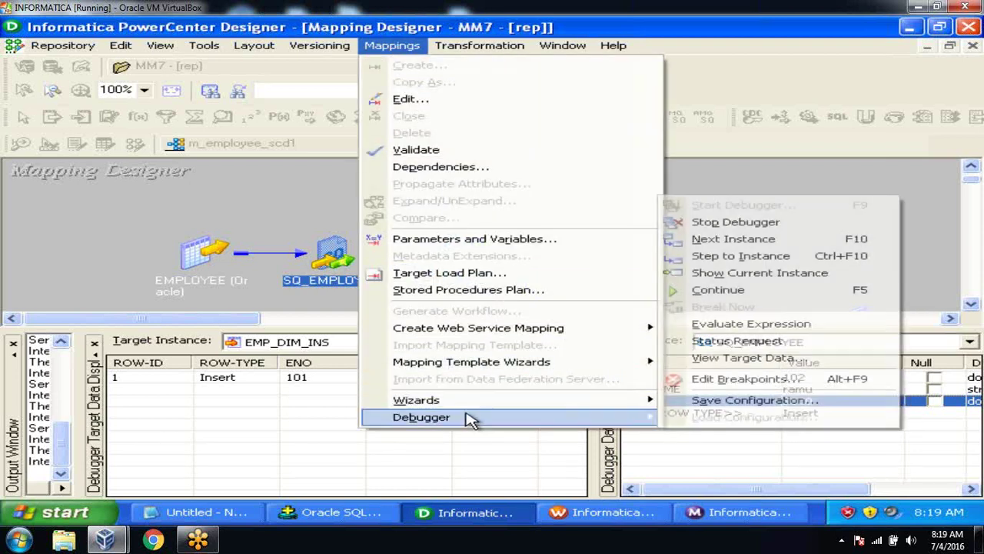
left_click(701, 243)
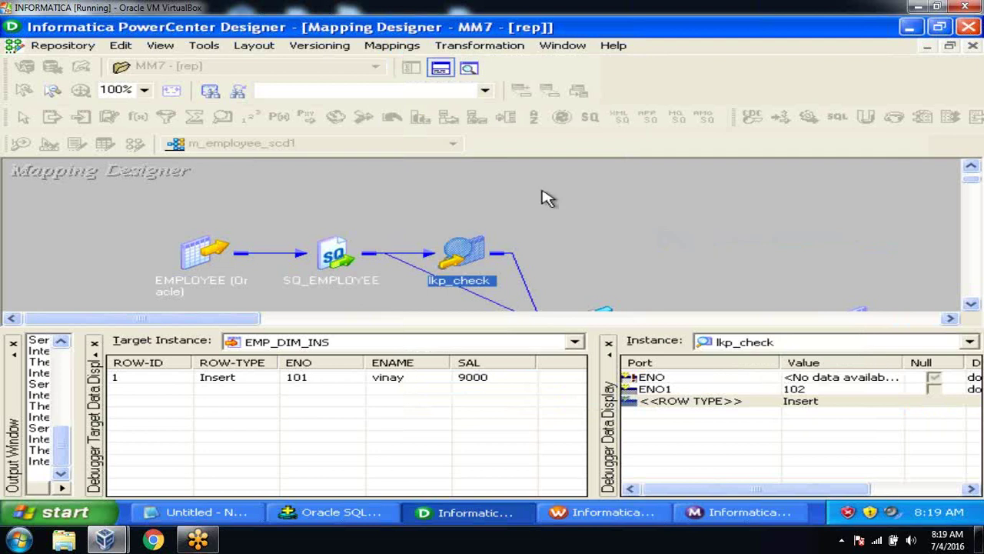
Step: Advance through rtr_check until row 102 reaches EMP_DIM_INS and source row 200 is read
left_click(393, 47)
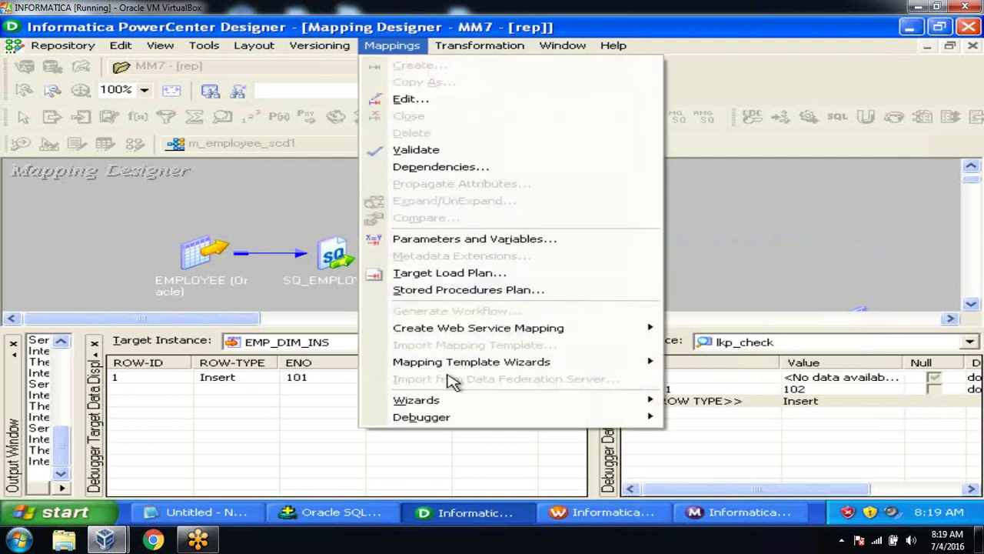
mouse_move(455, 422)
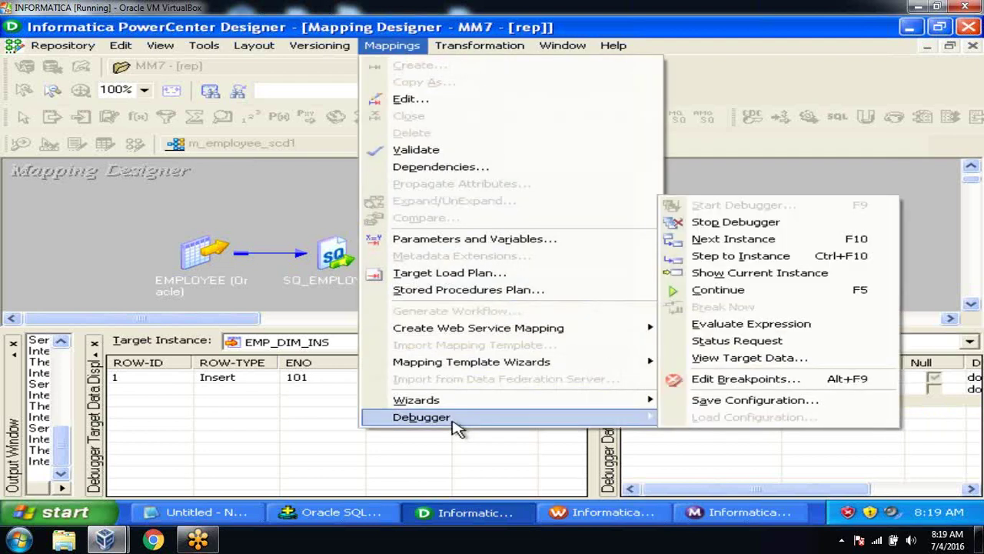
left_click(731, 241)
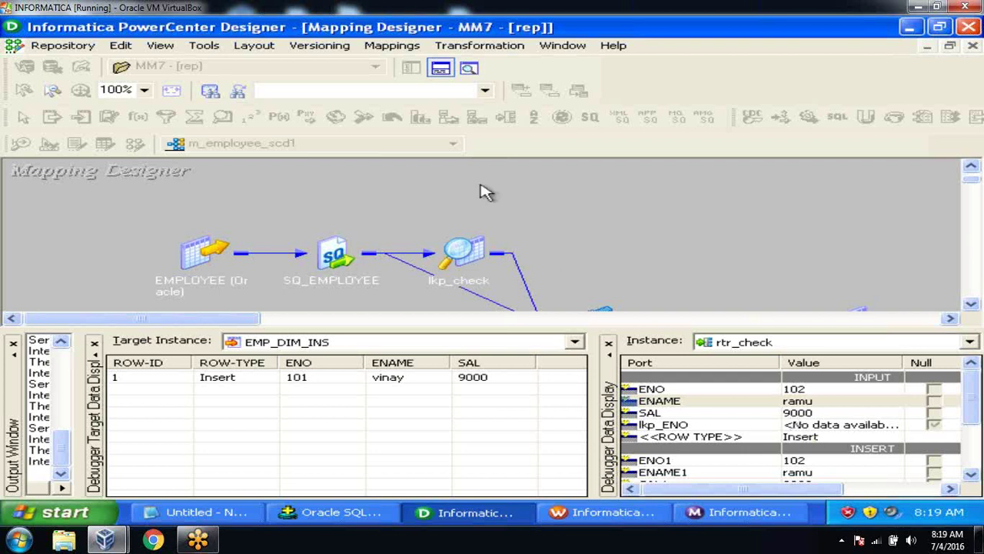
left_click(411, 53)
mouse_move(486, 426)
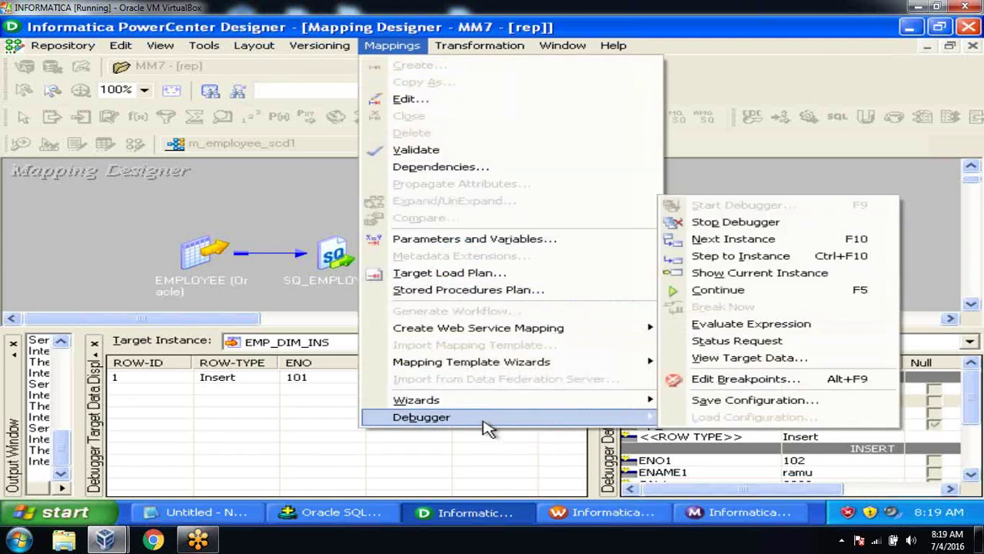
left_click(719, 242)
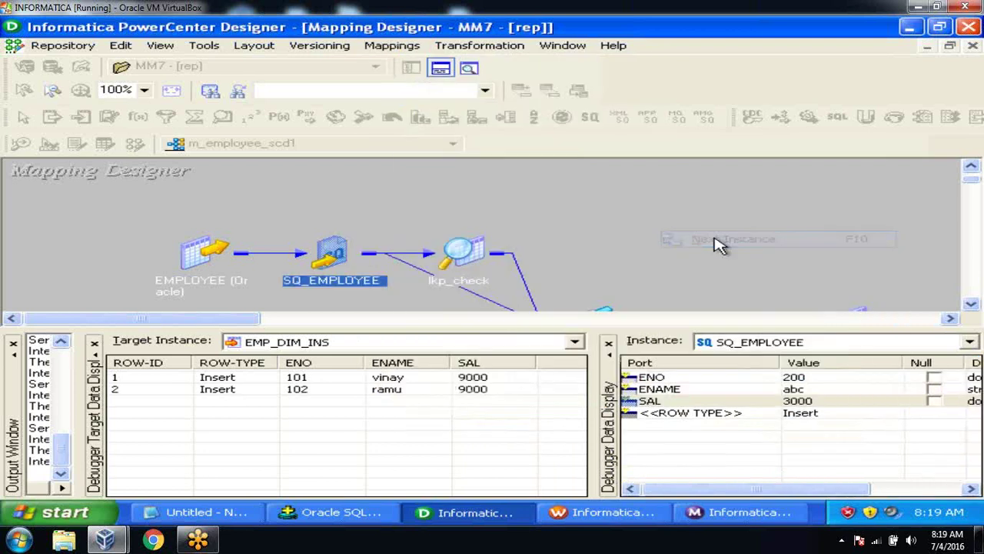
Step: Advance the debugger to lkp_check for row 200
left_click(393, 49)
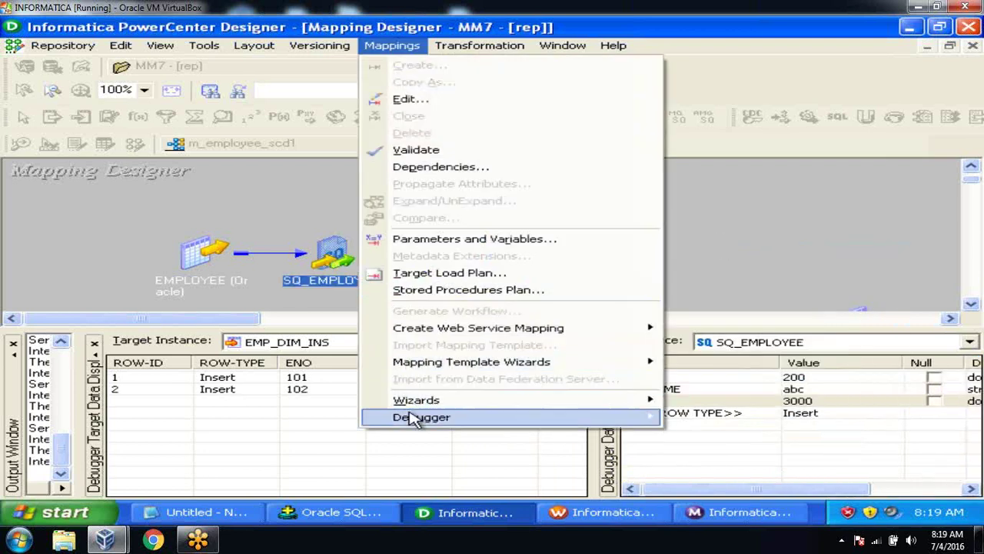
mouse_move(412, 416)
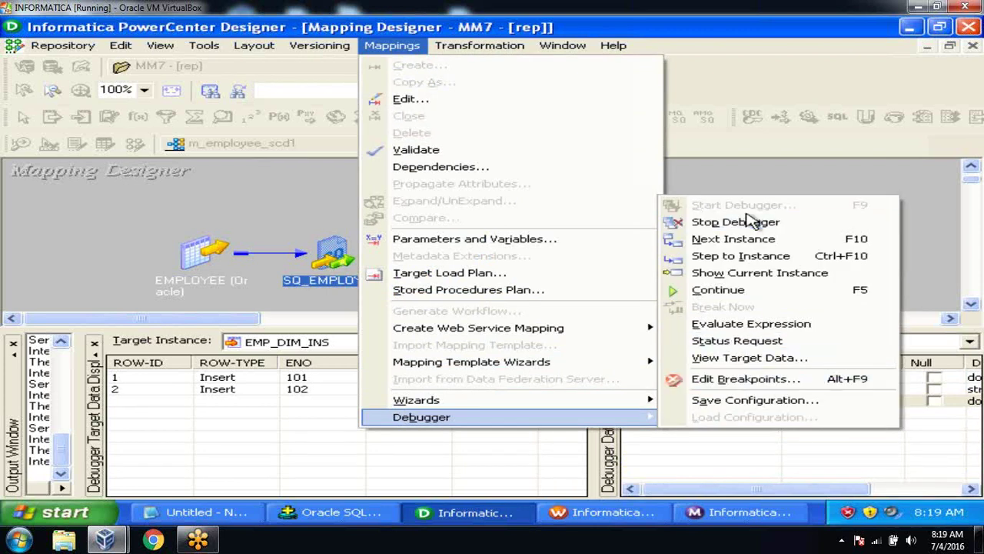
left_click(738, 238)
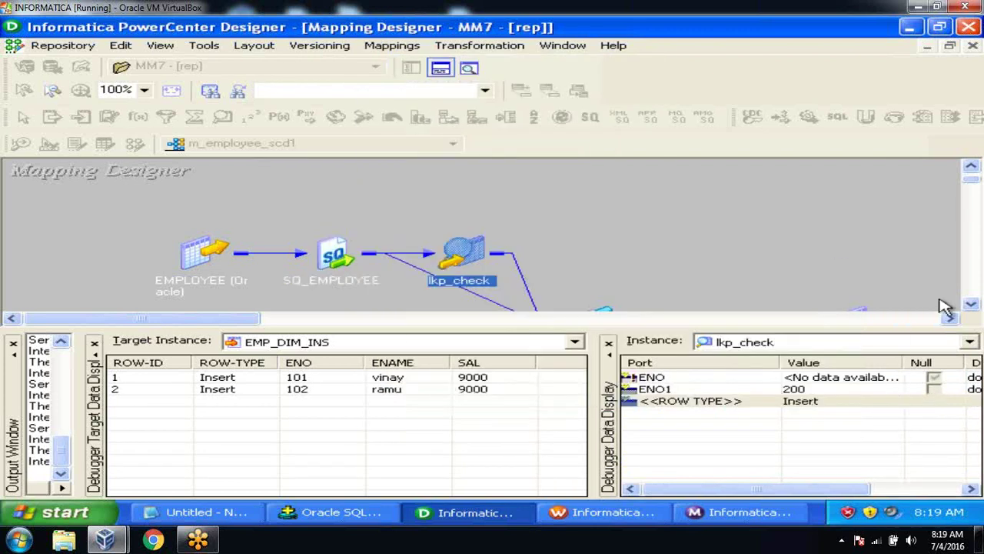
Step: Select upd_update and Step to Instance so EMP_DIM_INS lists five Insert rows
left_click(971, 304)
left_click(971, 303)
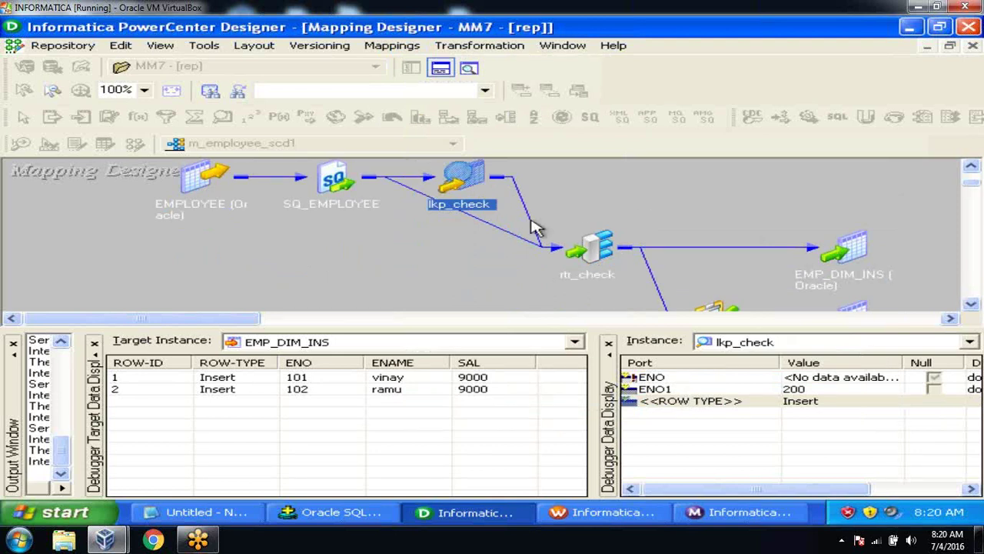
left_click(972, 304)
left_click(972, 305)
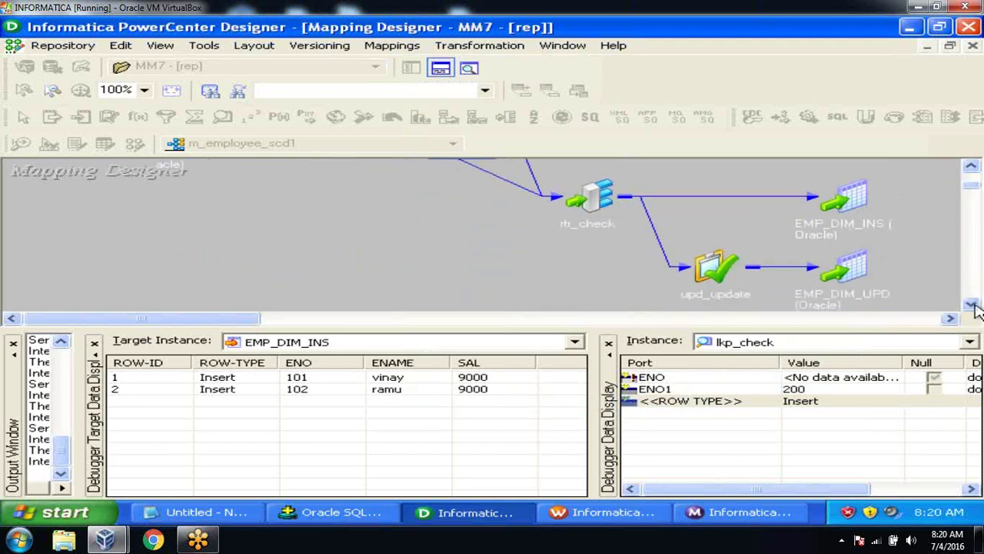
left_click(719, 267)
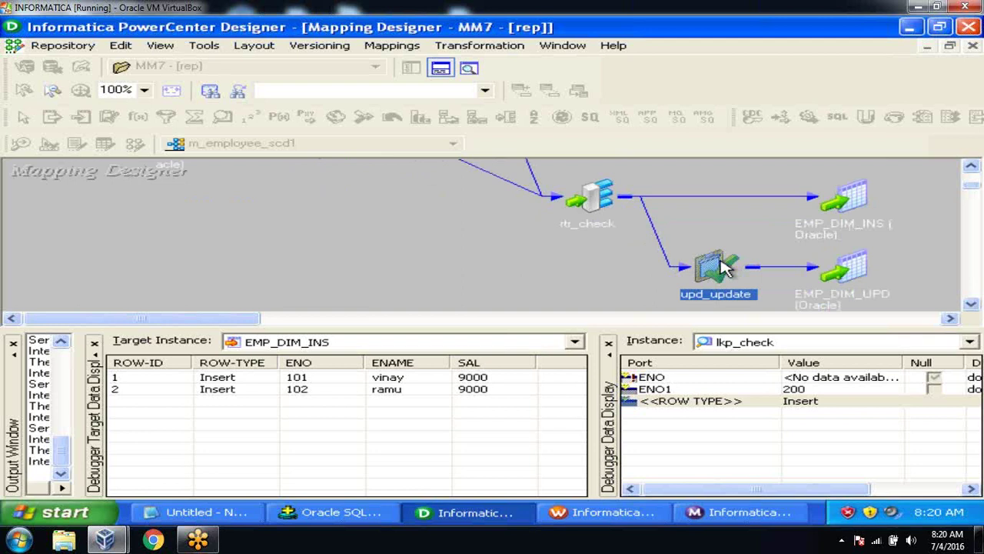
left_click(392, 45)
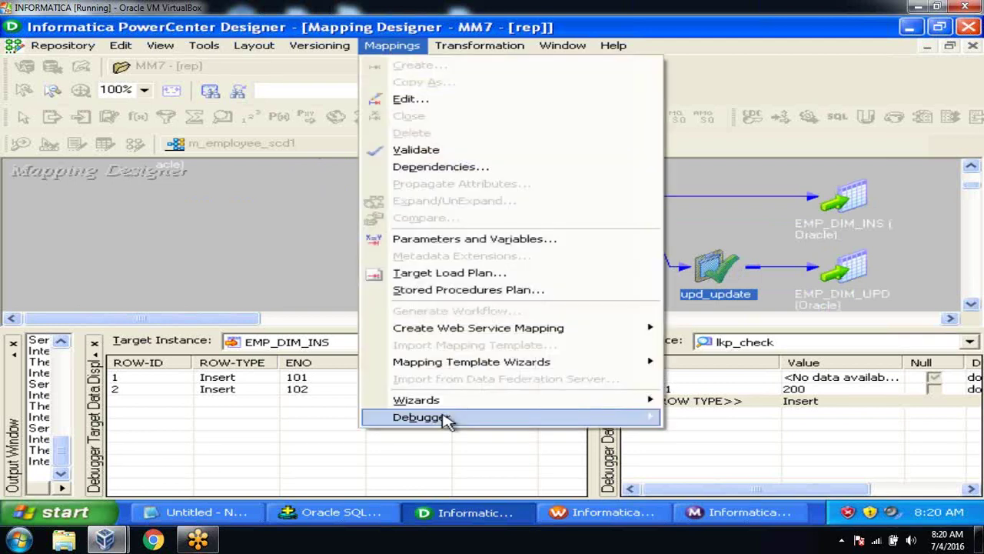
mouse_move(448, 422)
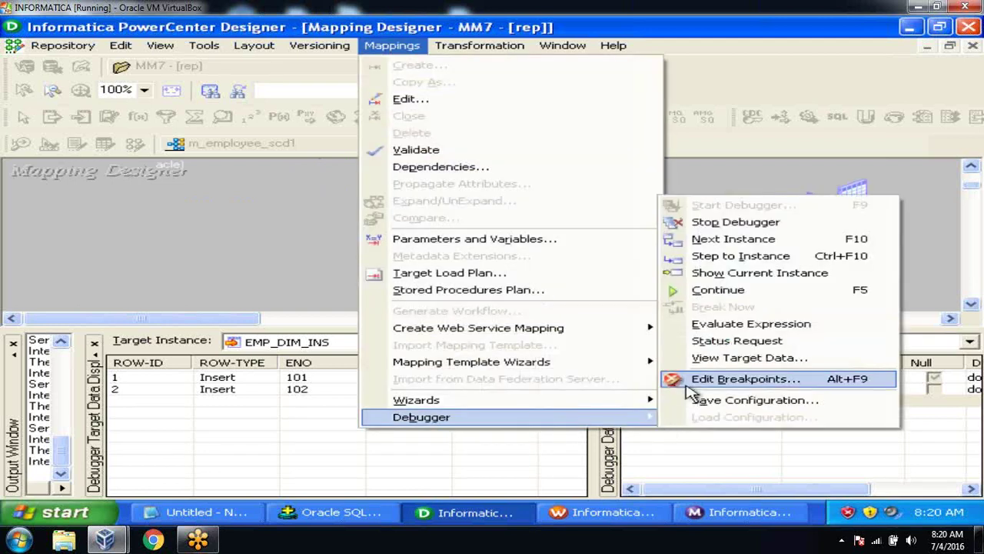
left_click(723, 261)
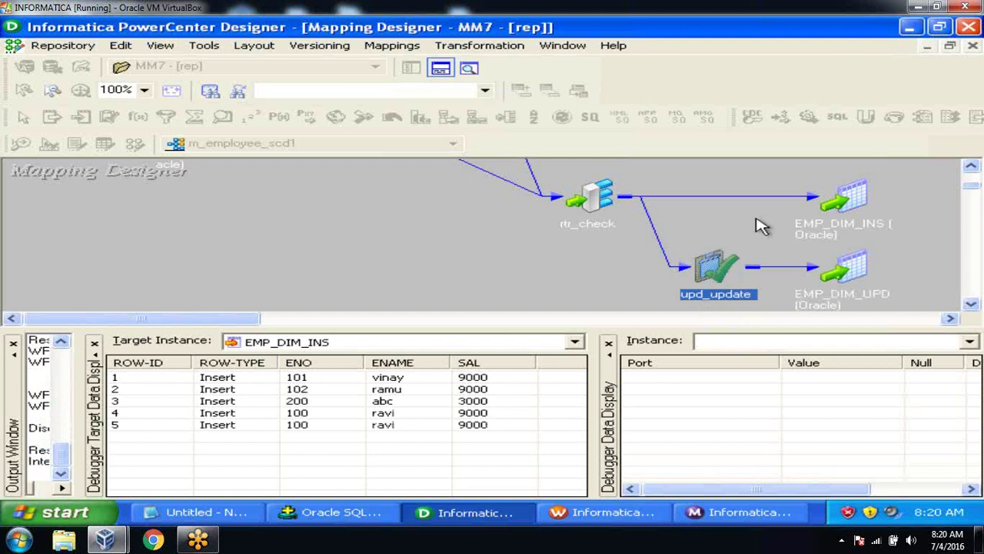
Step: Step to rtr_check so the session completes and the debugger shuts down, then close the Output Window
left_click(592, 204)
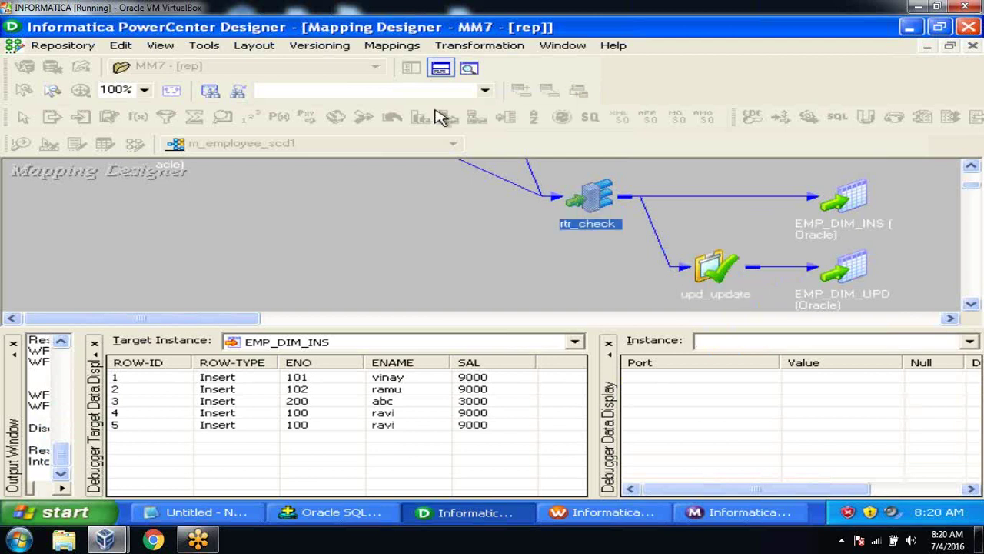
left_click(391, 46)
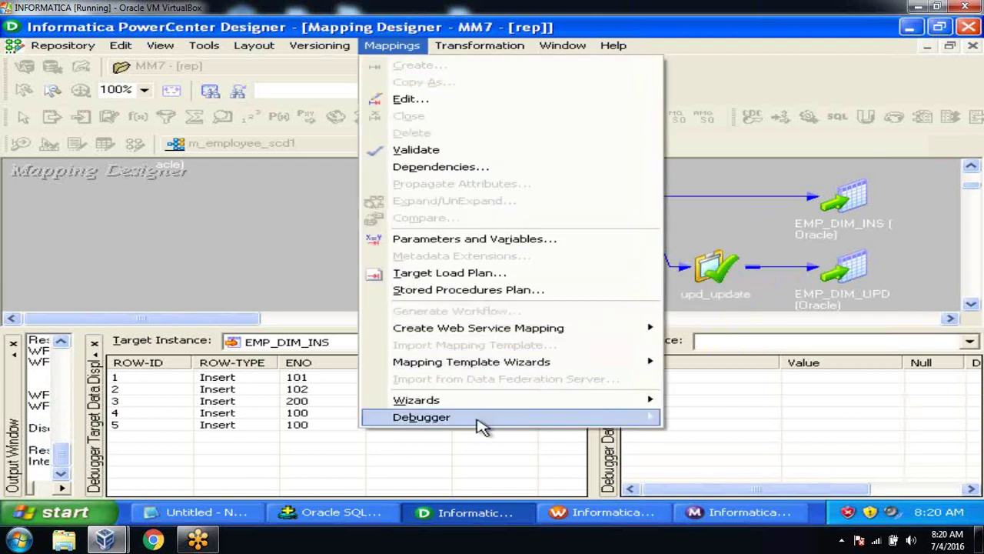
mouse_move(602, 422)
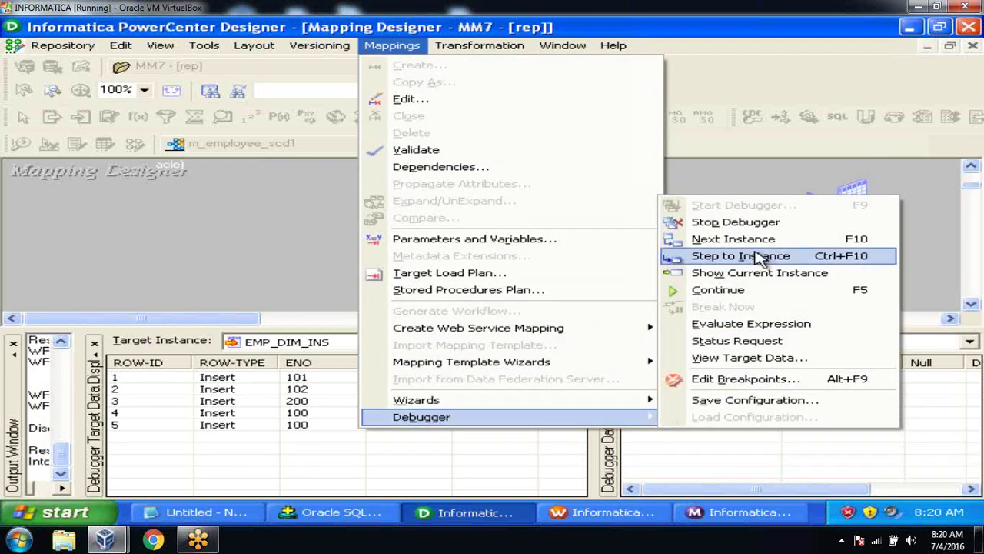
left_click(757, 258)
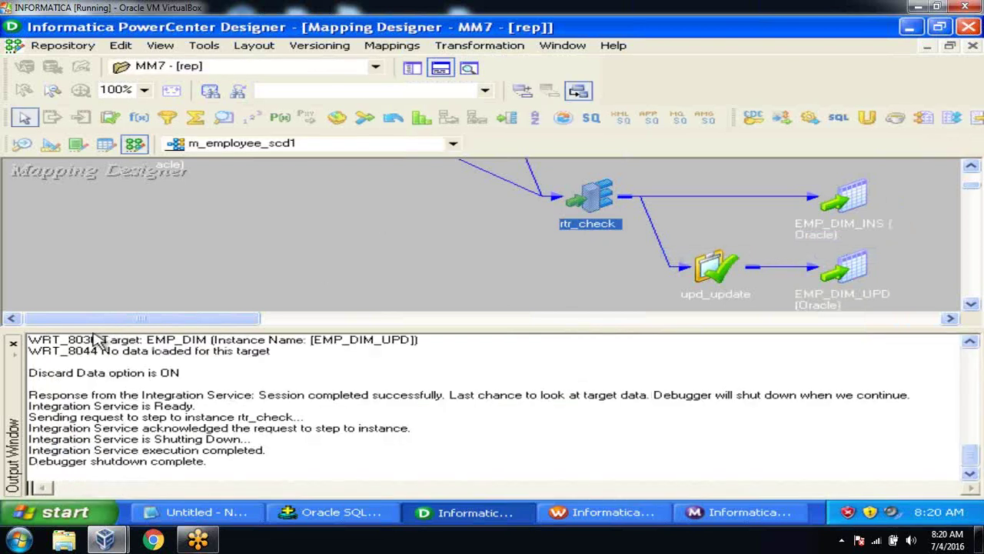
left_click(16, 346)
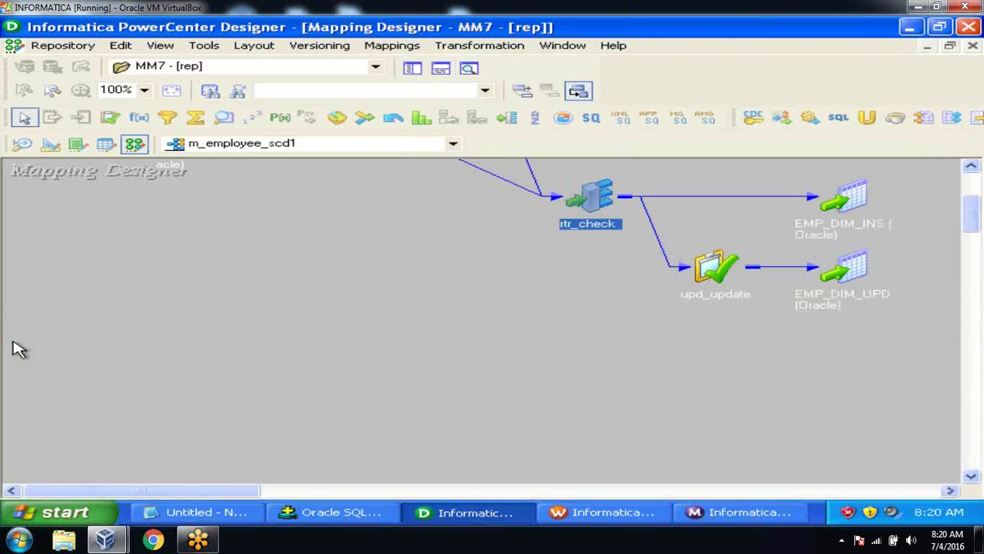
Step: Restart the debugger with the s_m_employee_scd1 session and close the output log
left_click(381, 51)
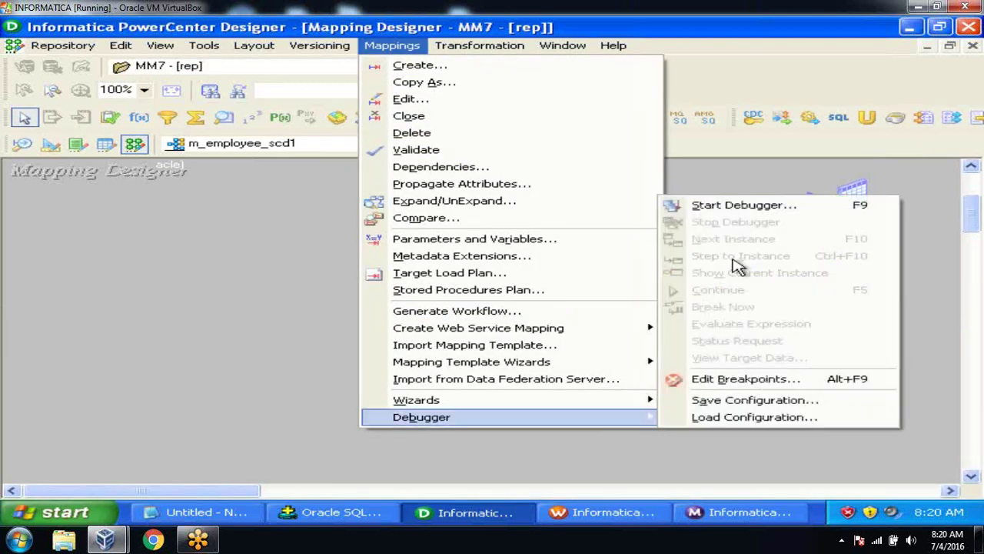
left_click(732, 209)
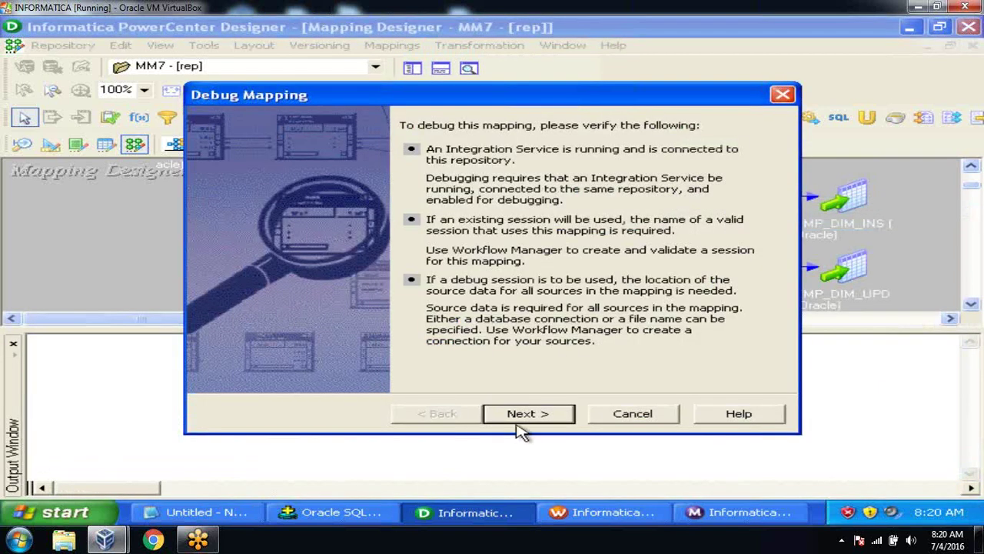
left_click(520, 419)
left_click(519, 419)
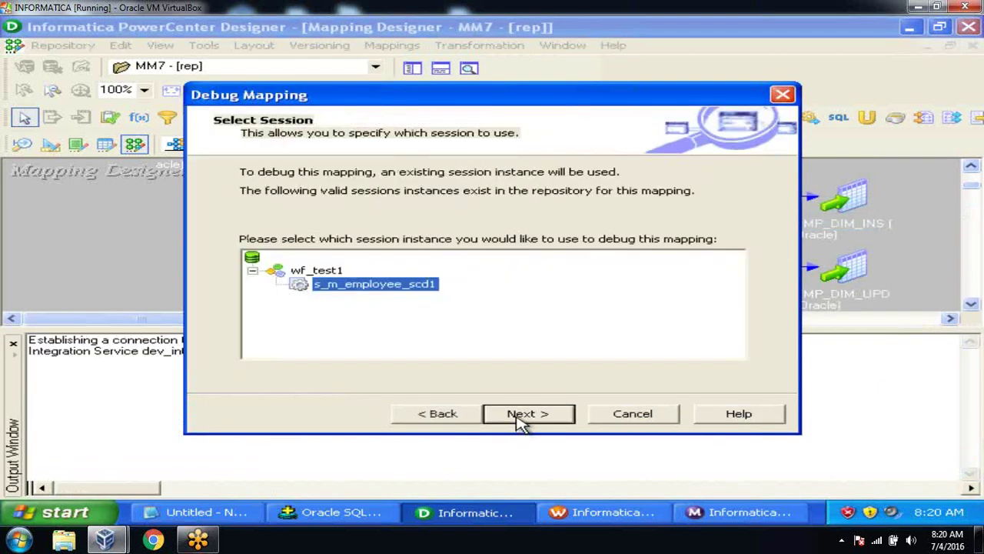
left_click(519, 419)
left_click(520, 420)
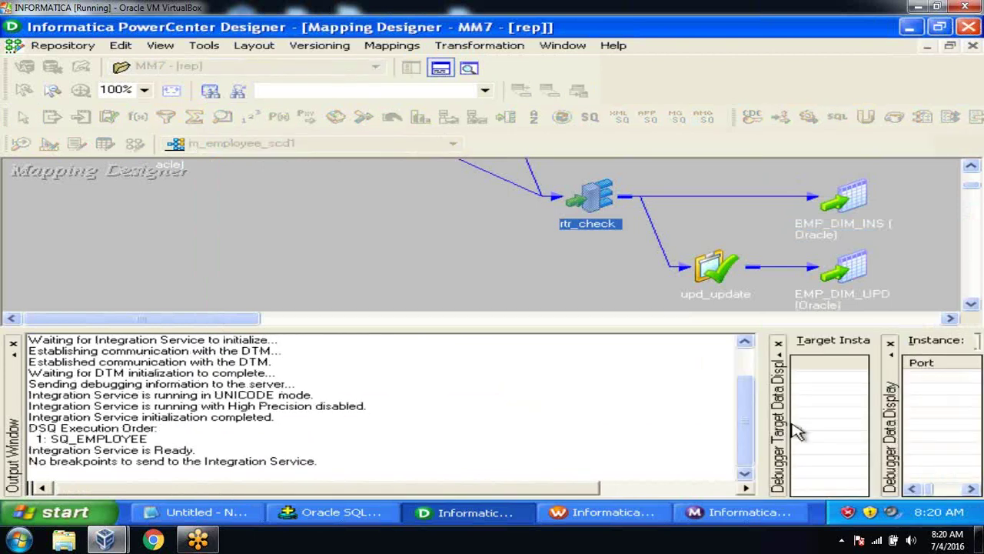
left_click(14, 345)
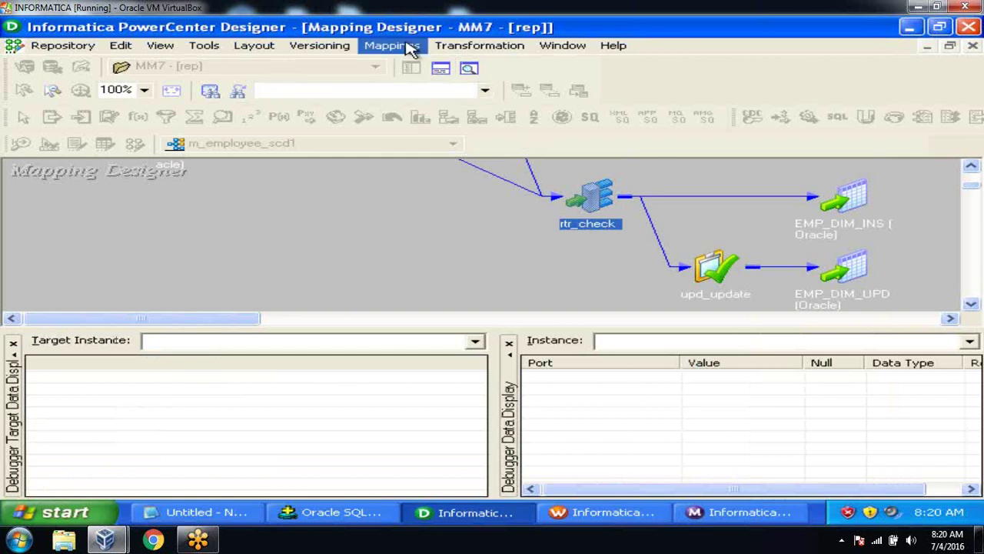
Step: Step to rtr_check and bring it into view, showing row 101 at SAL 9000 as Insert
left_click(411, 48)
mouse_move(490, 423)
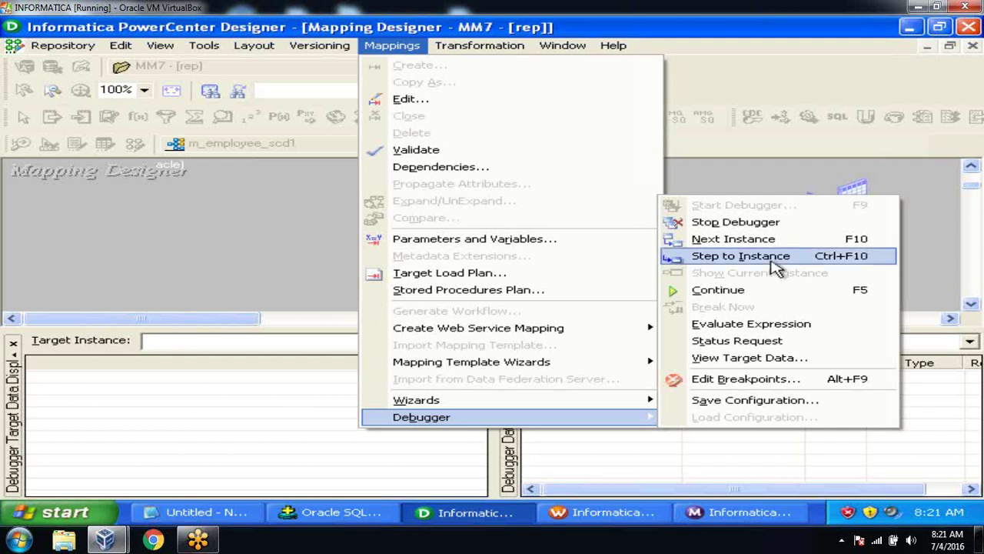
left_click(775, 262)
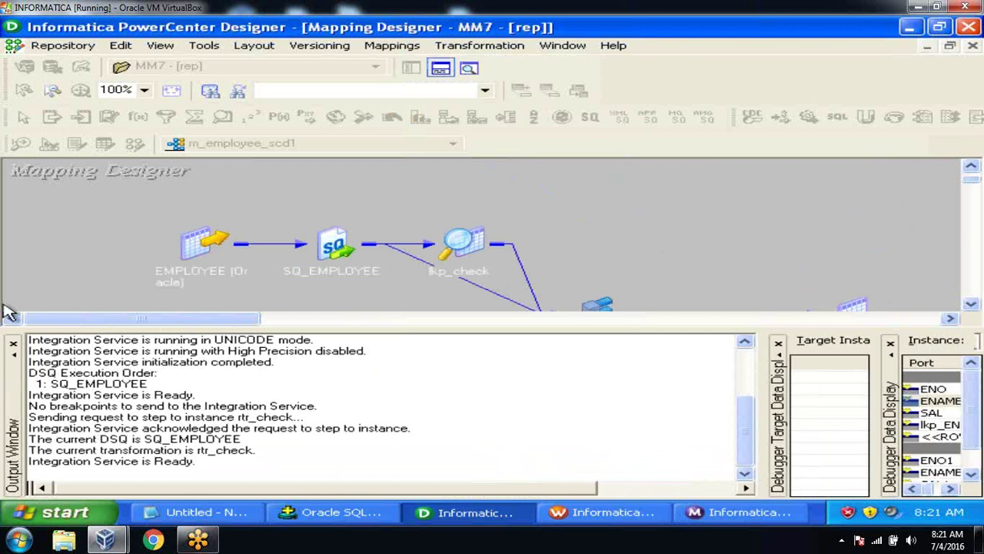
left_click(14, 345)
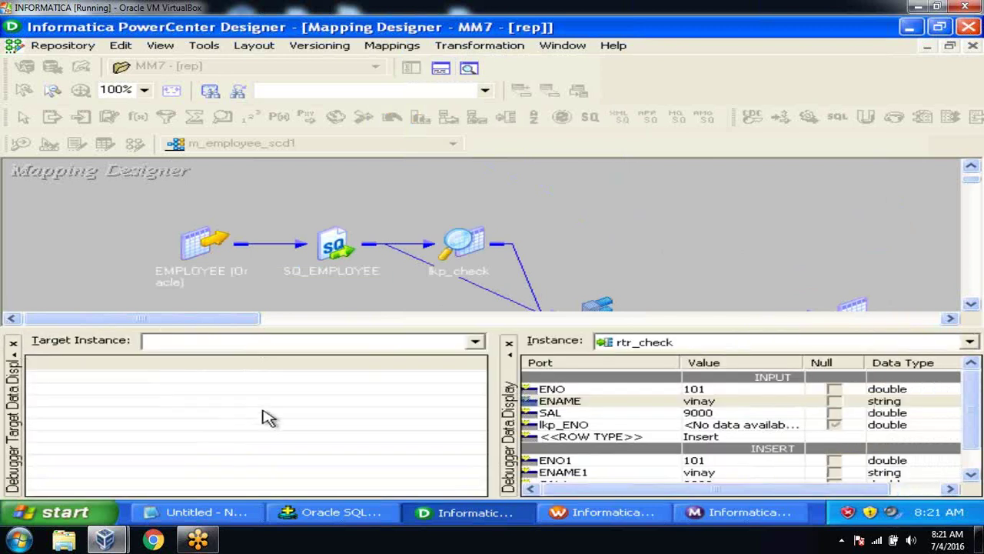
left_click(971, 305)
left_click(971, 304)
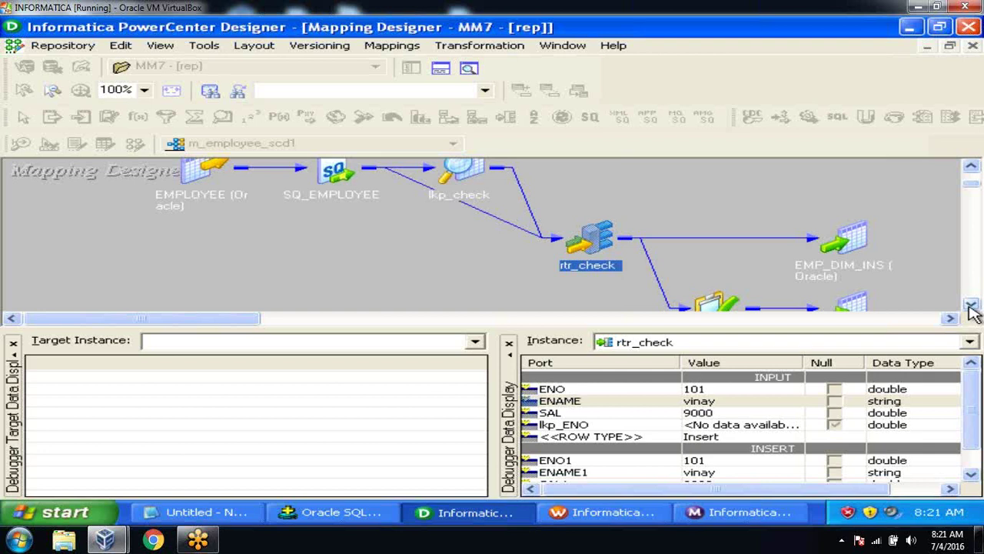
Step: Stop the m_employee_scd1 debugger, close the Output window, and switch to Workflow Manager
left_click(374, 58)
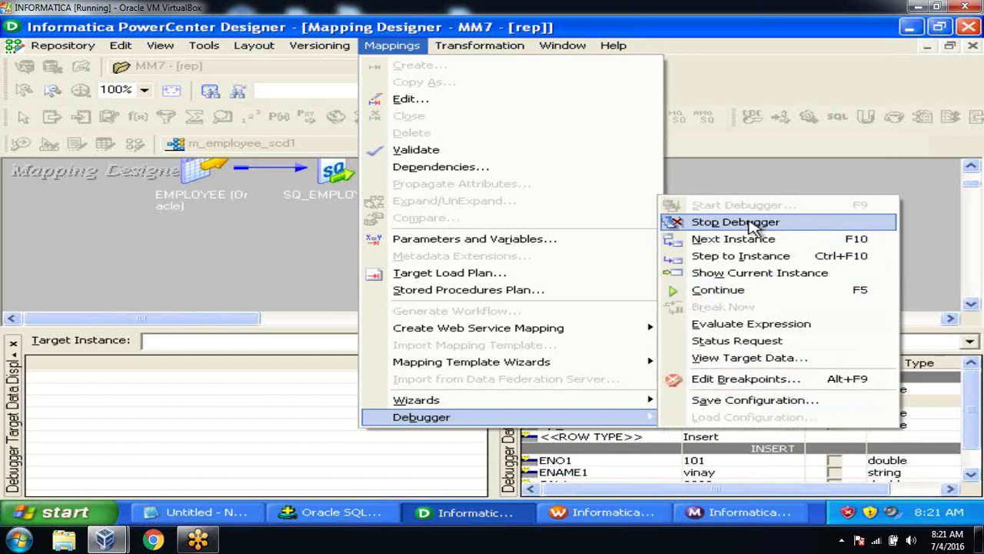
left_click(752, 224)
left_click(455, 289)
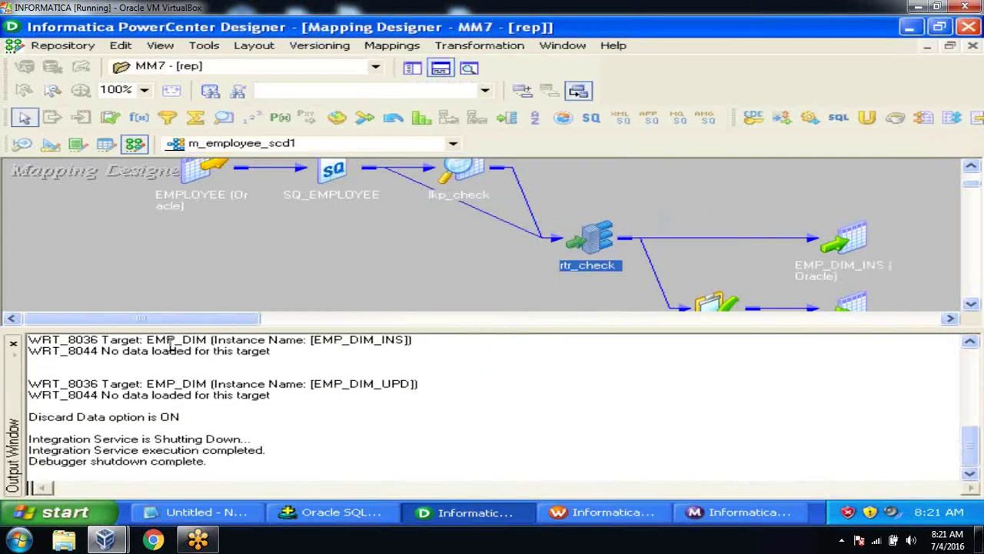
left_click(13, 344)
left_click(346, 272)
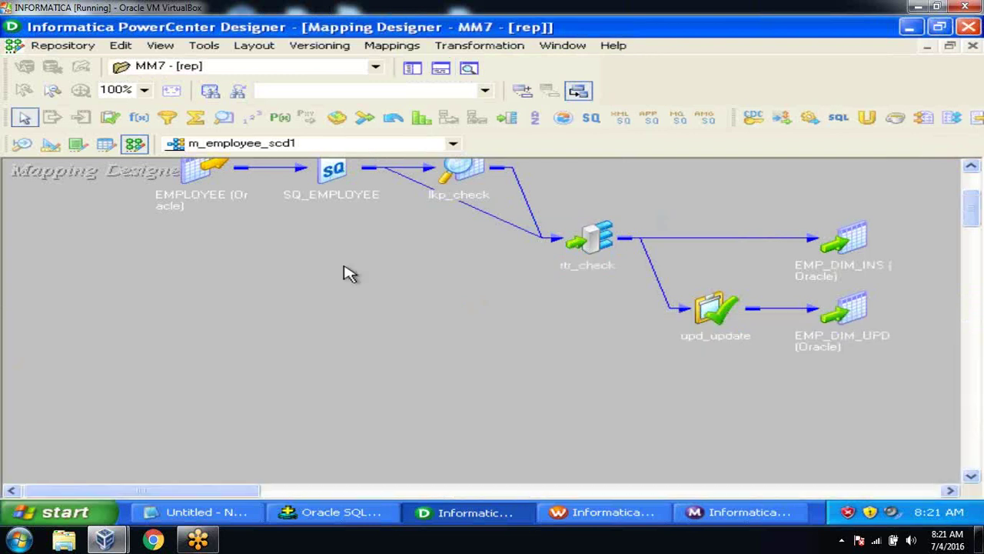
left_click(603, 512)
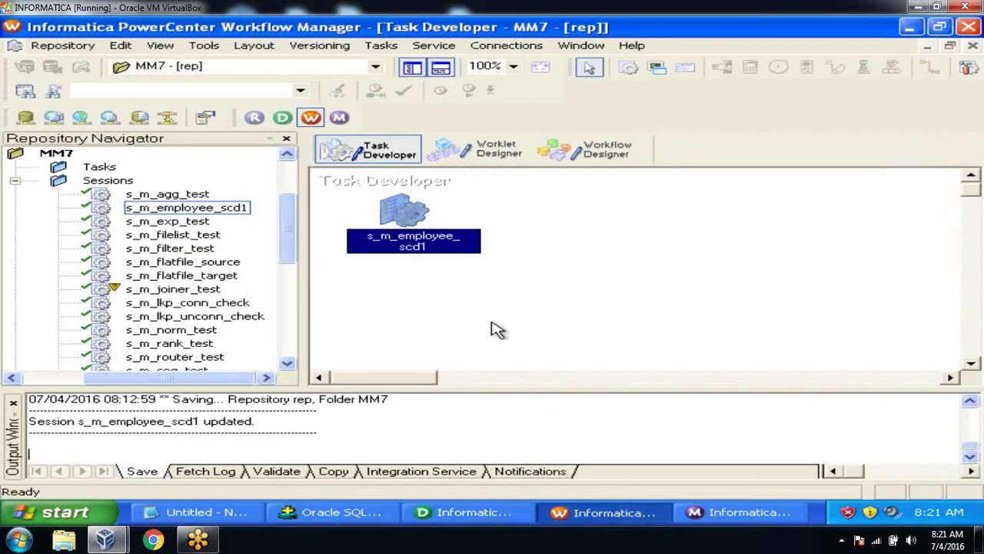
Step: Open the SQ_EMPLOYEE Source Filter editor in session s_m_employee_scd1's Mapping settings
double_click(408, 206)
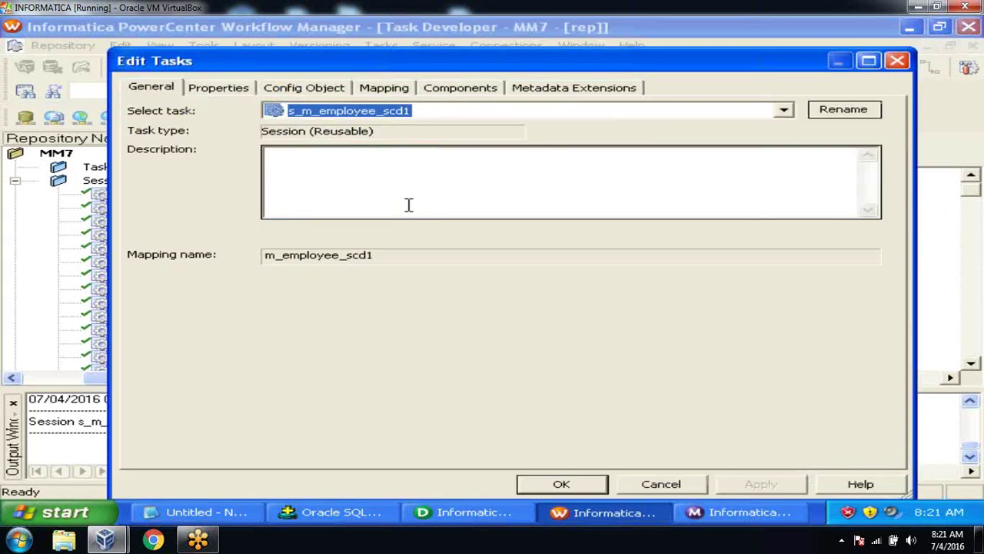
left_click(389, 88)
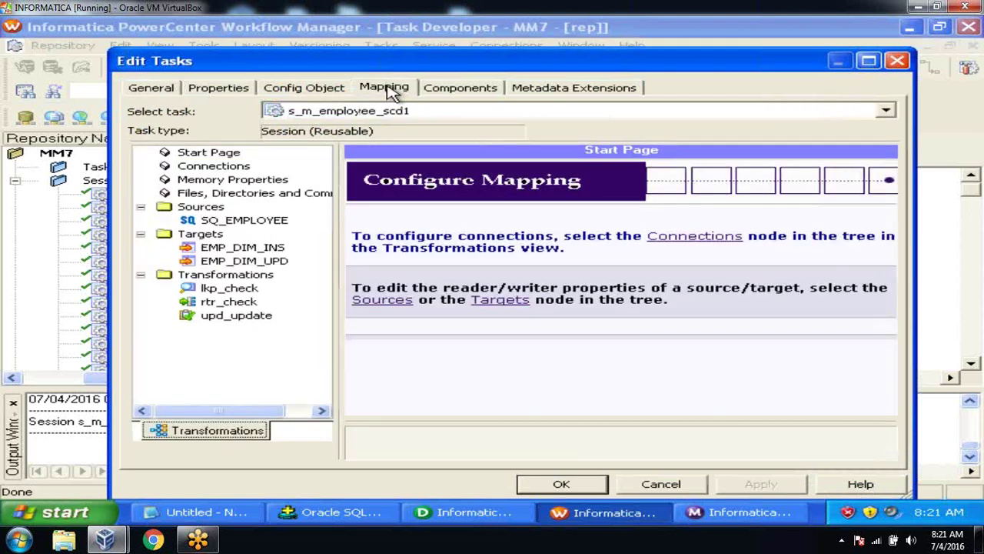
left_click(267, 220)
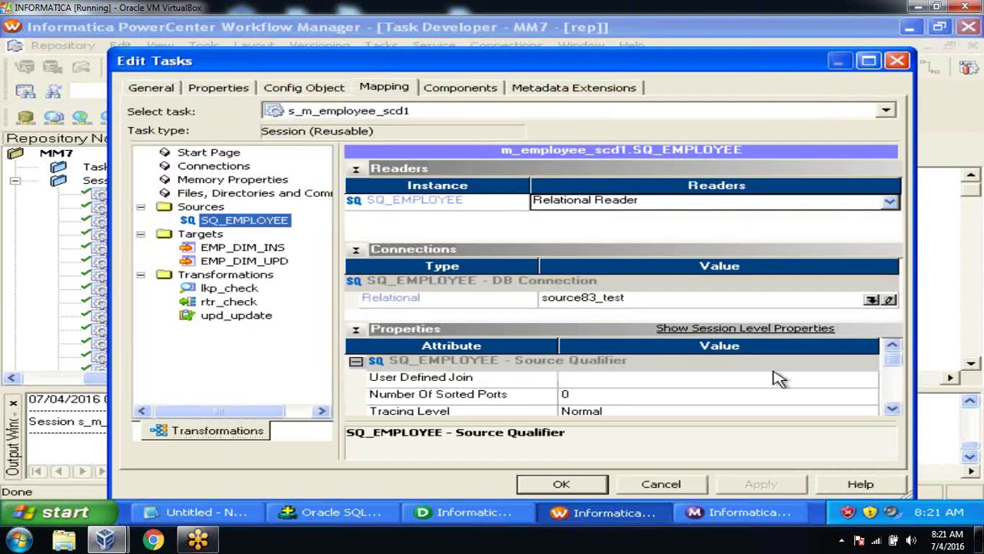
left_click(892, 409)
left_click(892, 409)
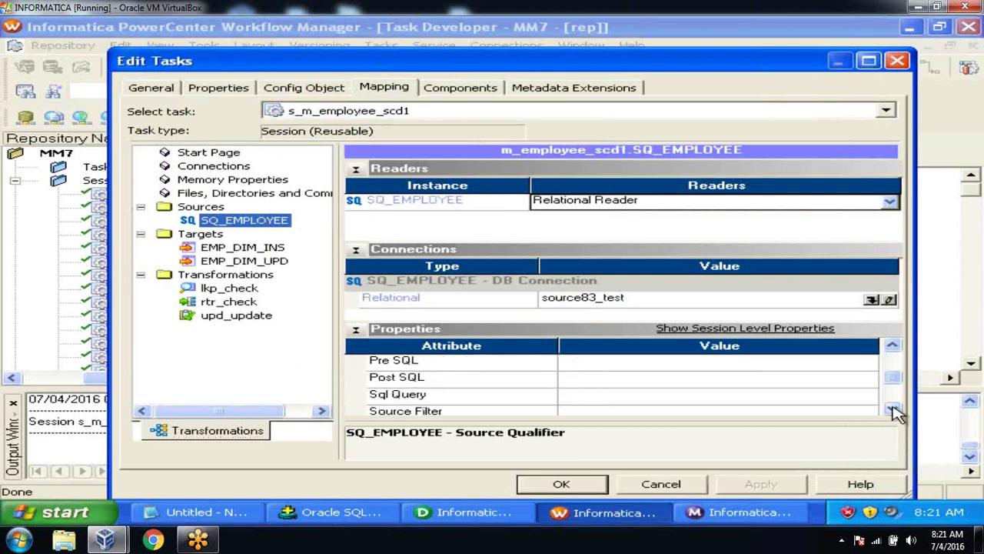
left_click(727, 413)
left_click(875, 394)
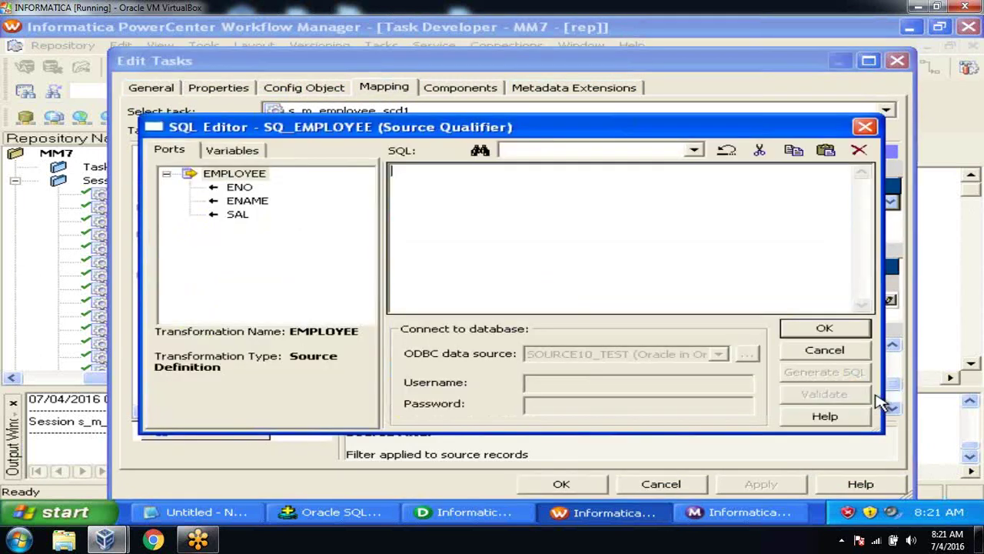
Step: Set the source filter to EMPLOYEE.ENO=200, save the session, and return to Designer
double_click(239, 189)
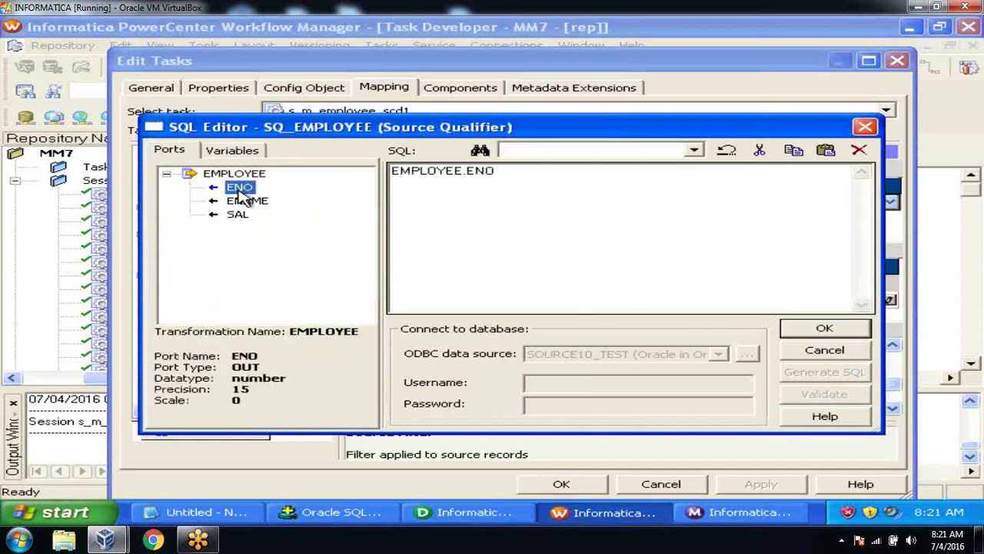
left_click(570, 173)
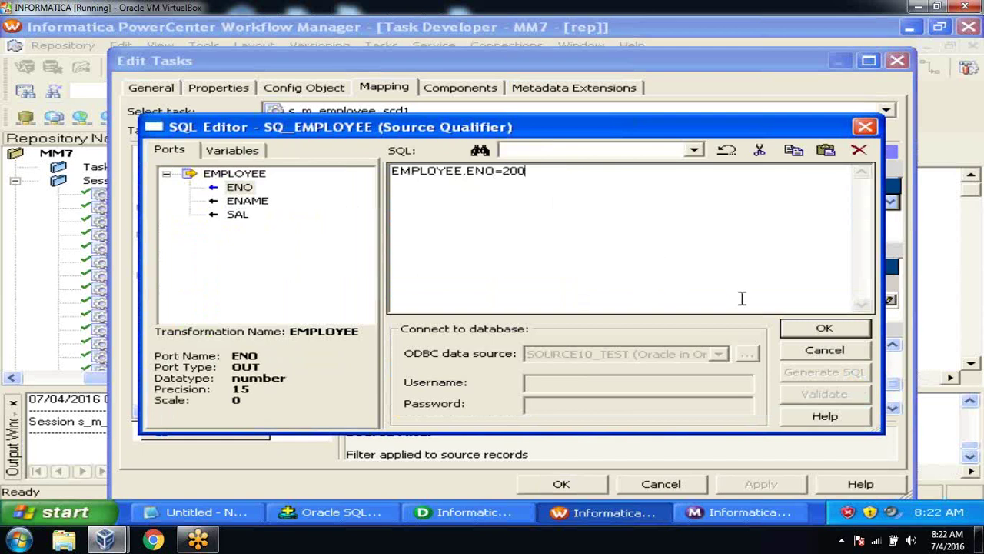
left_click(802, 327)
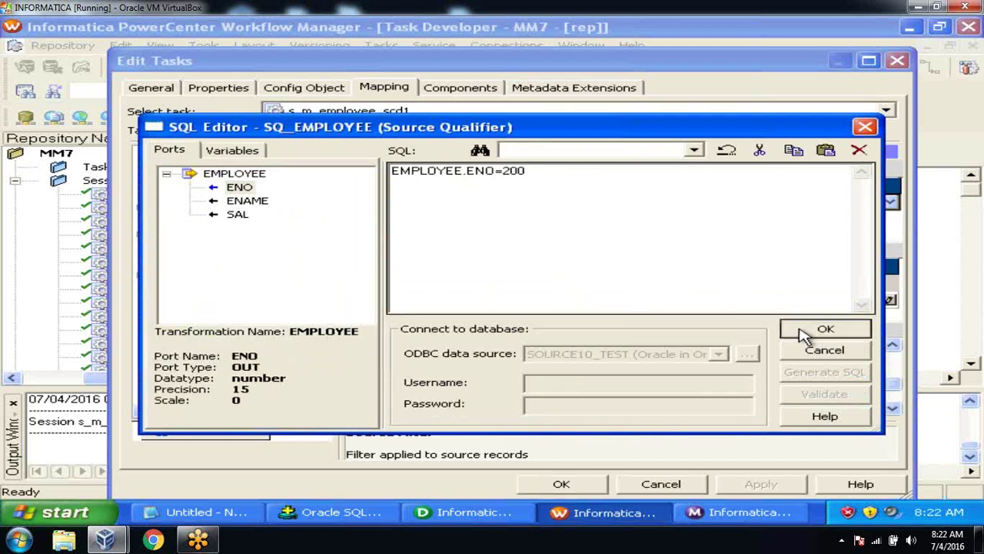
left_click(769, 492)
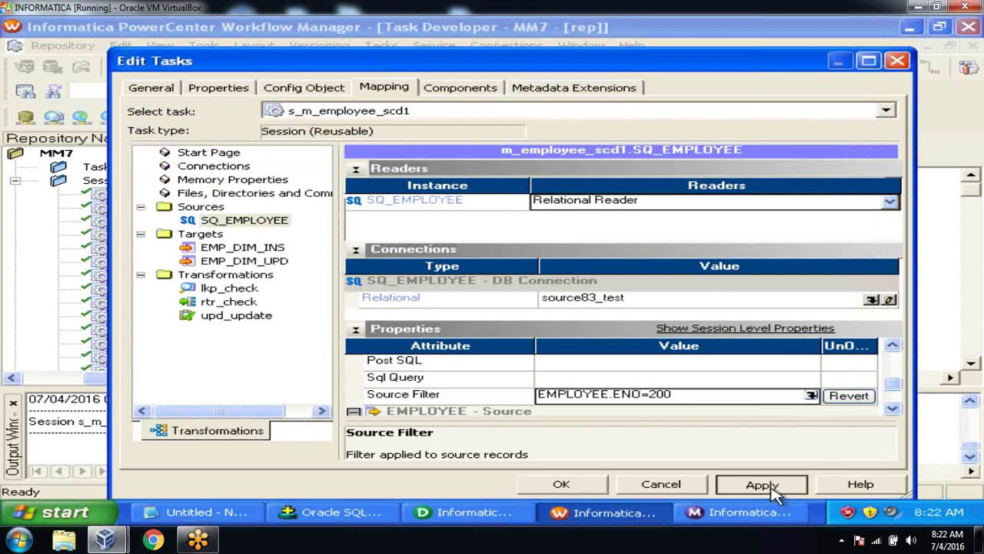
left_click(561, 484)
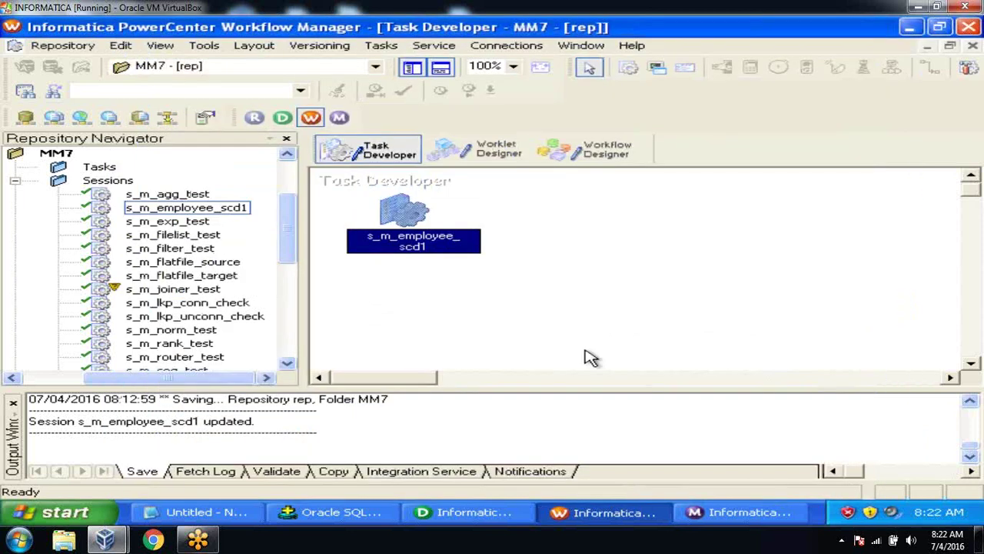
left_click(469, 512)
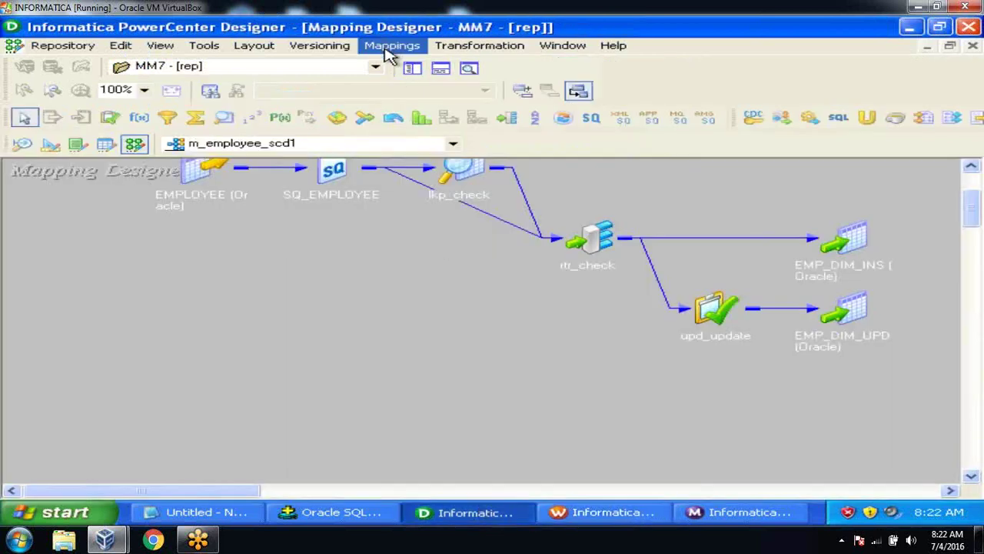
Step: Start the debugger on m_employee_scd1 using dev_int and the existing s_m_employee_scd1 instance
left_click(390, 48)
mouse_move(466, 421)
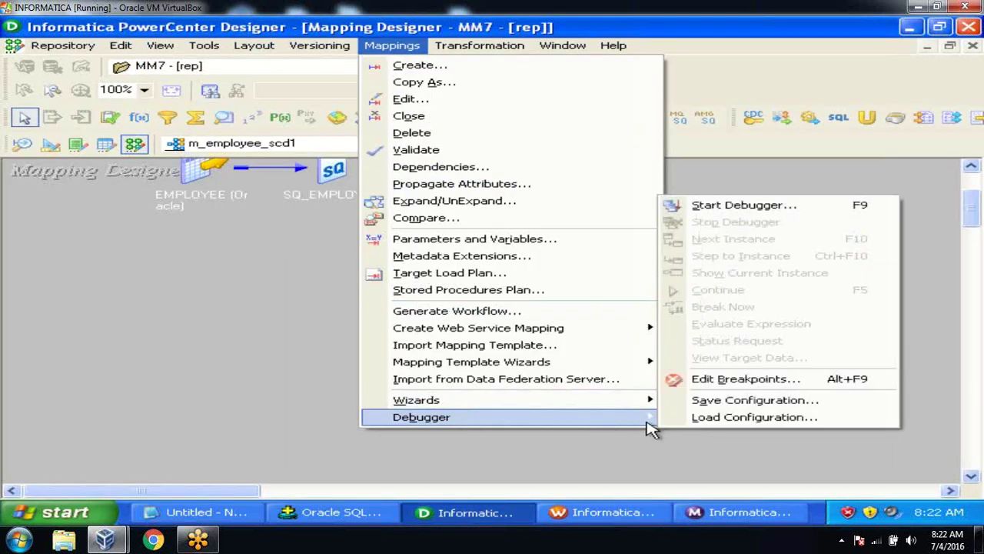
left_click(758, 210)
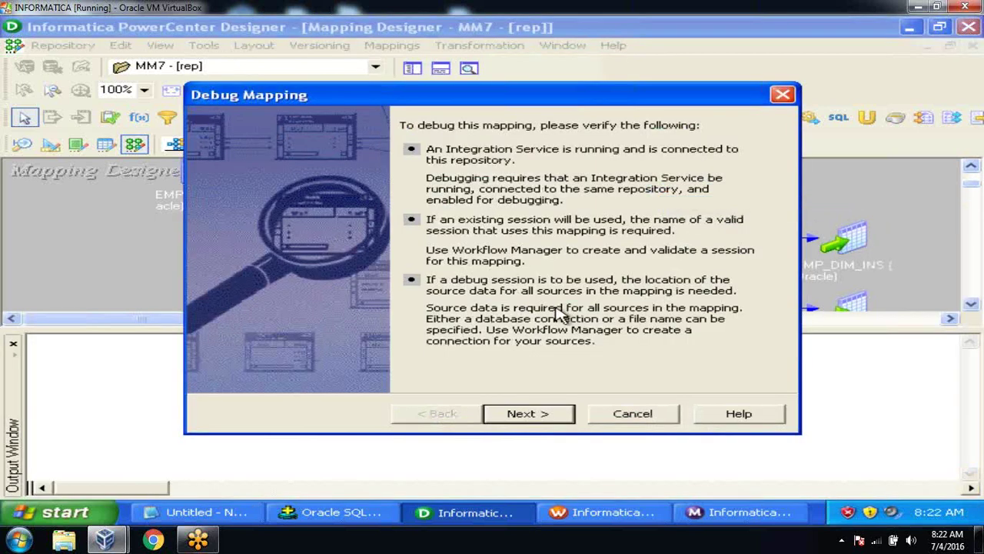
left_click(526, 415)
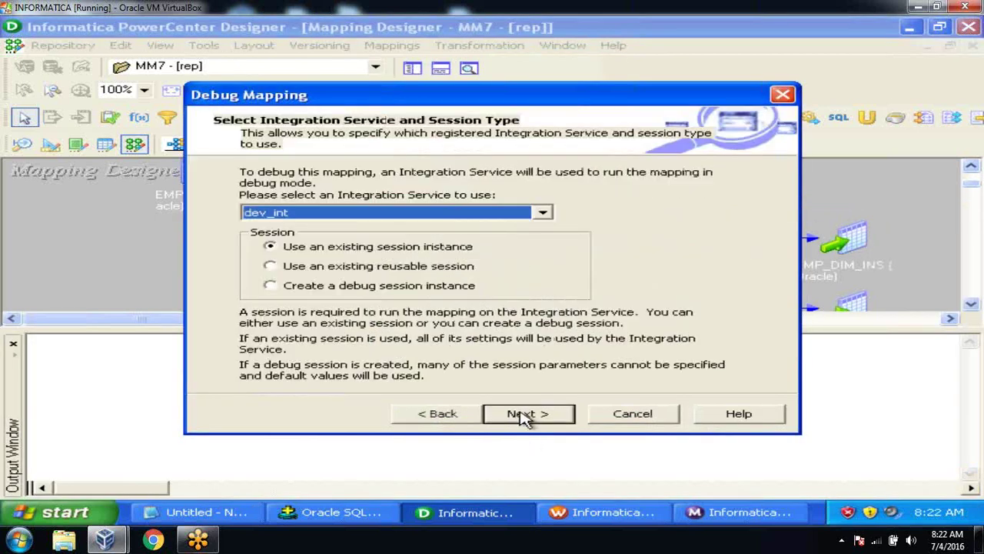
left_click(526, 415)
left_click(523, 415)
left_click(522, 416)
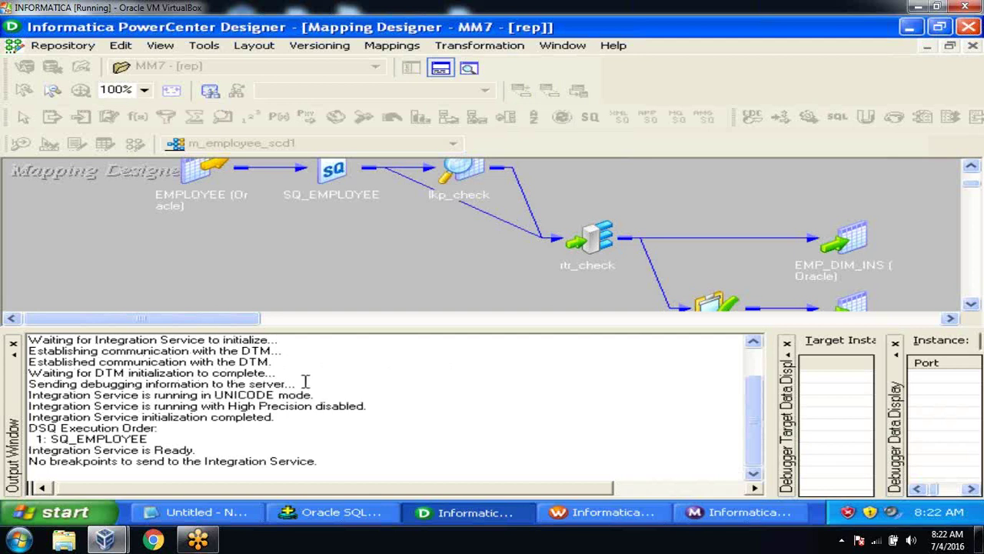
Step: Hide the output log and step the debugger to the next instance
left_click(13, 344)
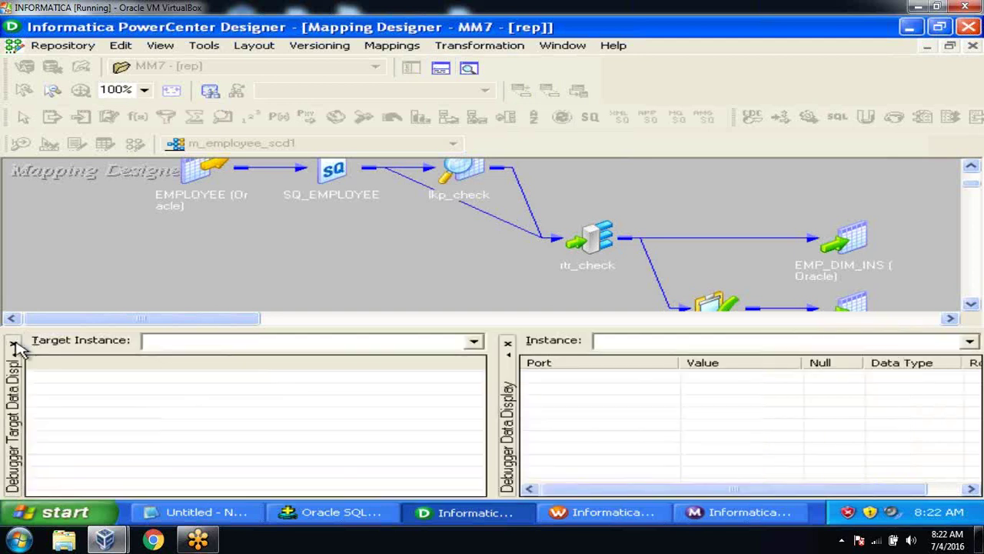
left_click(392, 45)
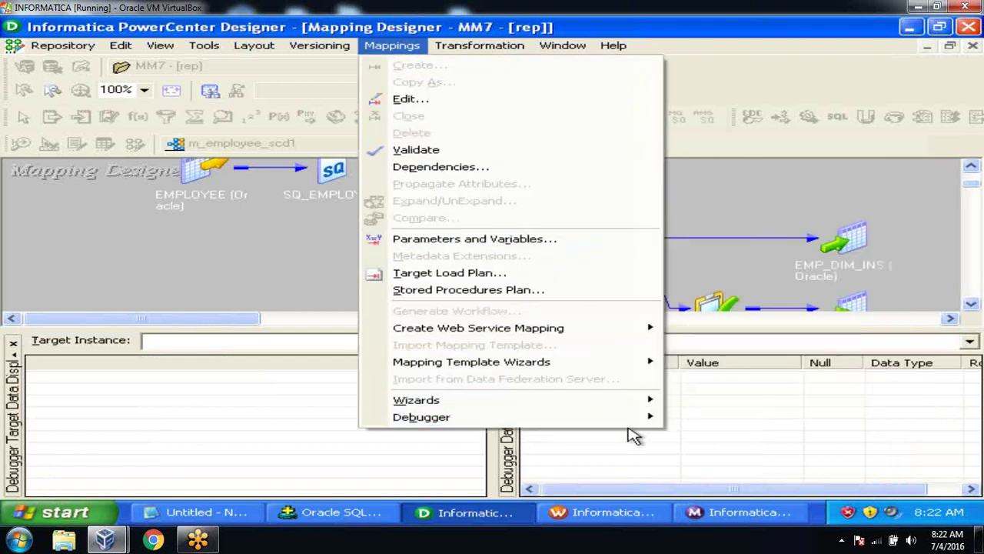
mouse_move(602, 419)
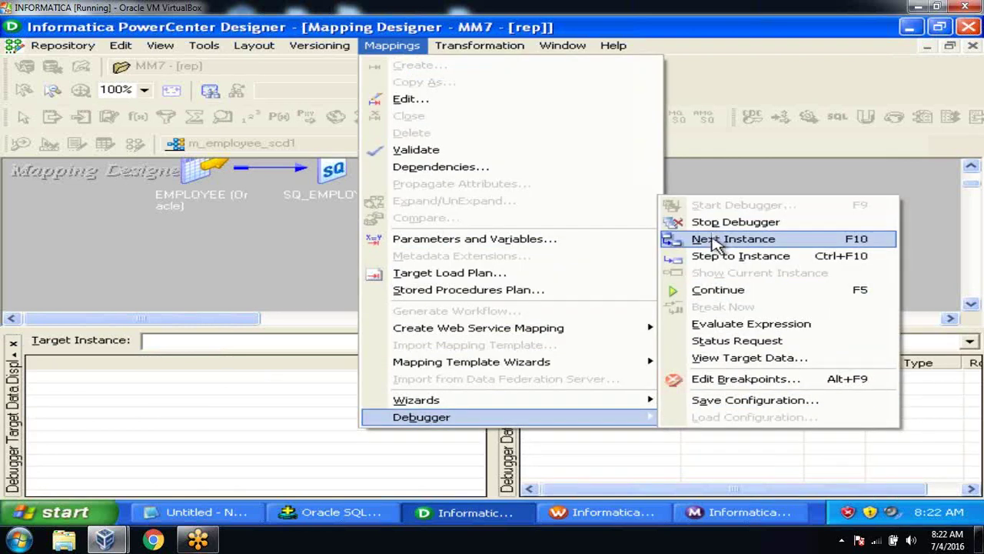
left_click(715, 239)
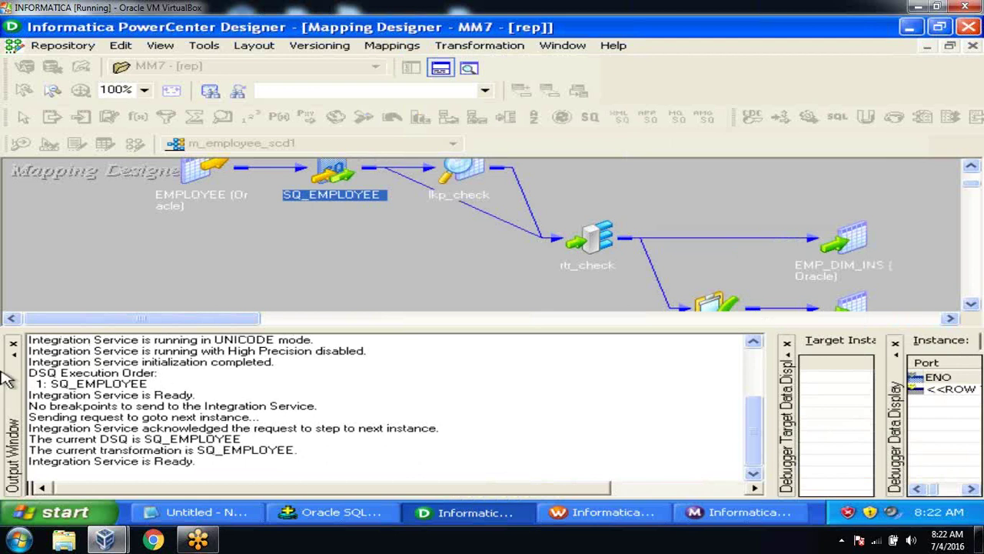
left_click(14, 342)
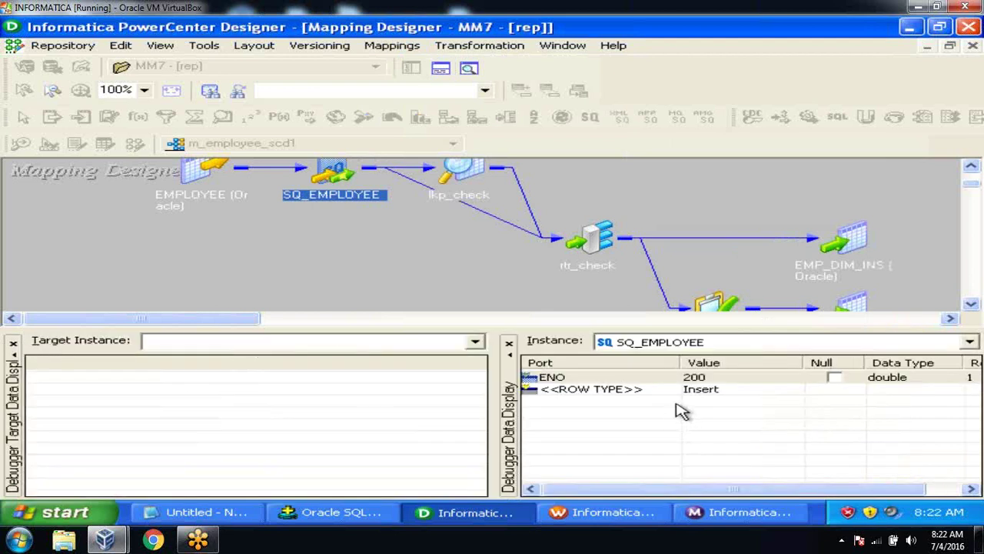
Step: Step through lkp_check and rtr_check with Next Instance and F10 until the debugger shuts down
left_click(406, 48)
mouse_move(641, 421)
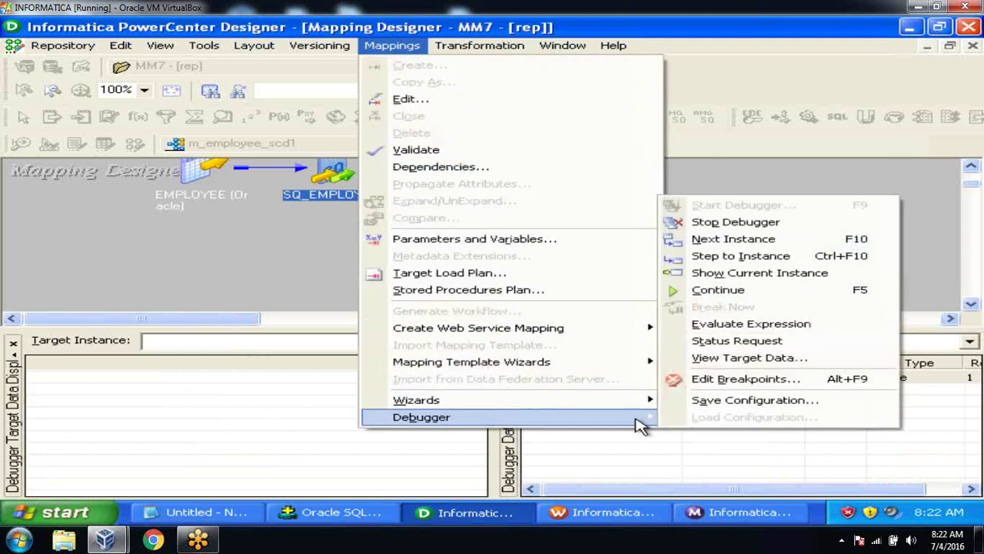
left_click(749, 245)
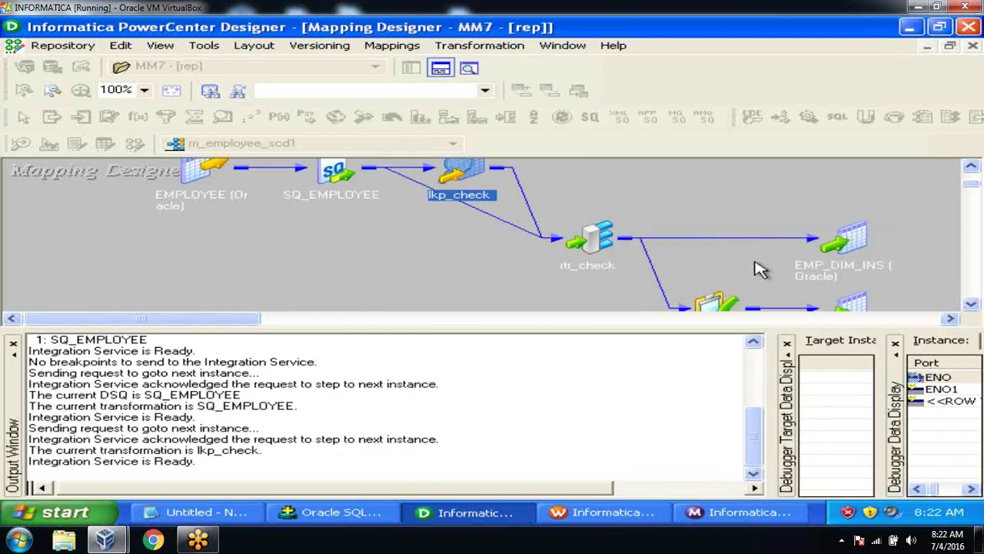
left_click(13, 343)
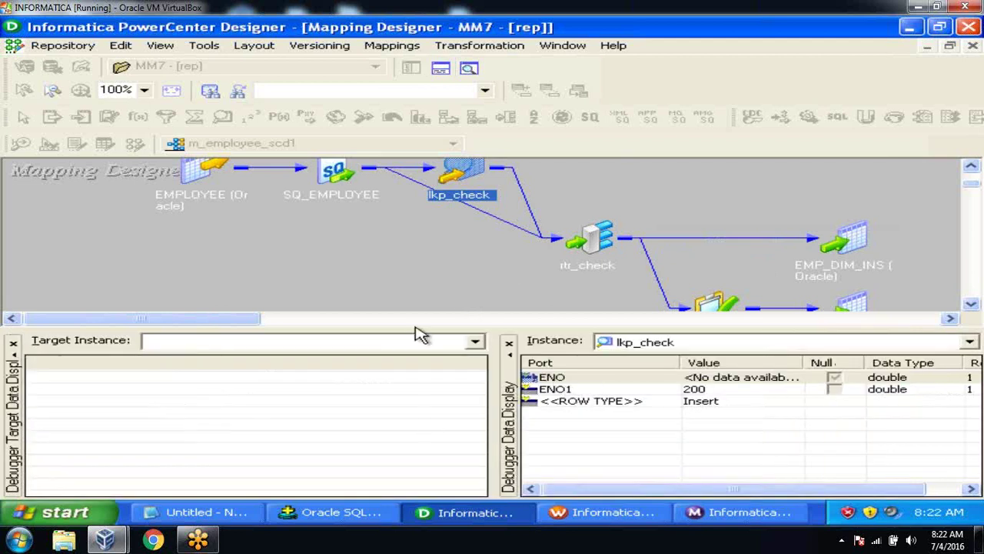
key("F10")
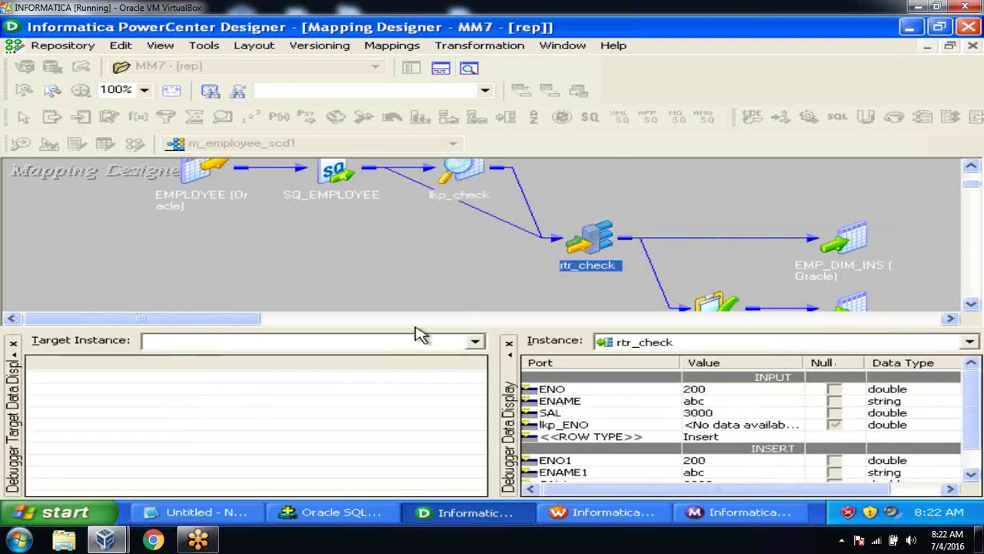
key("F10")
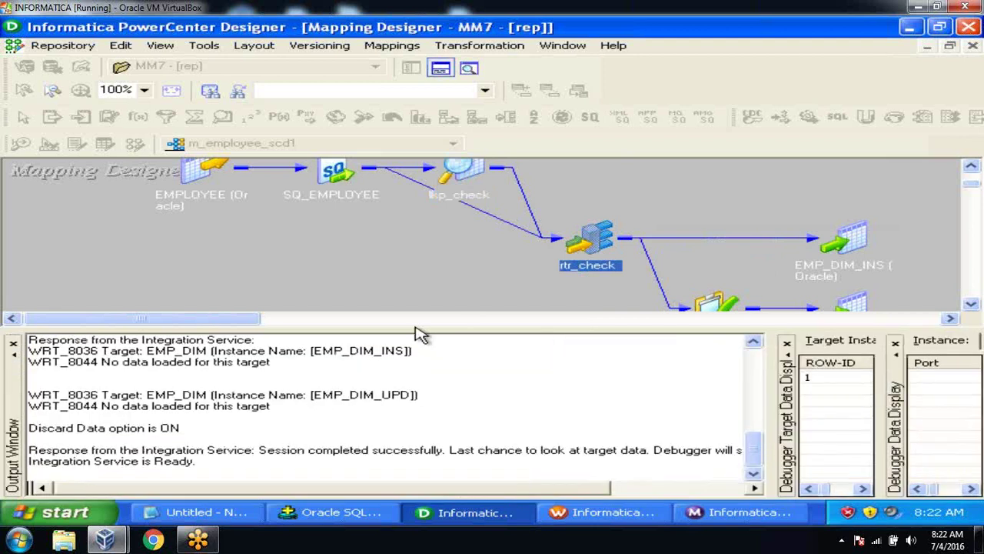
key("F10")
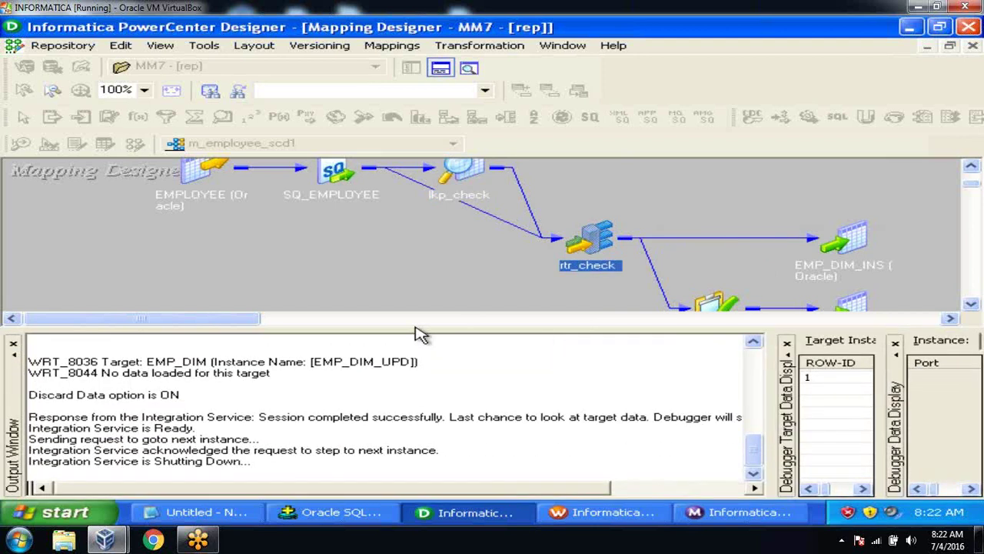
Step: Close the Output Window and scroll to show the full mapping from EMPLOYEE to both targets
left_click(14, 343)
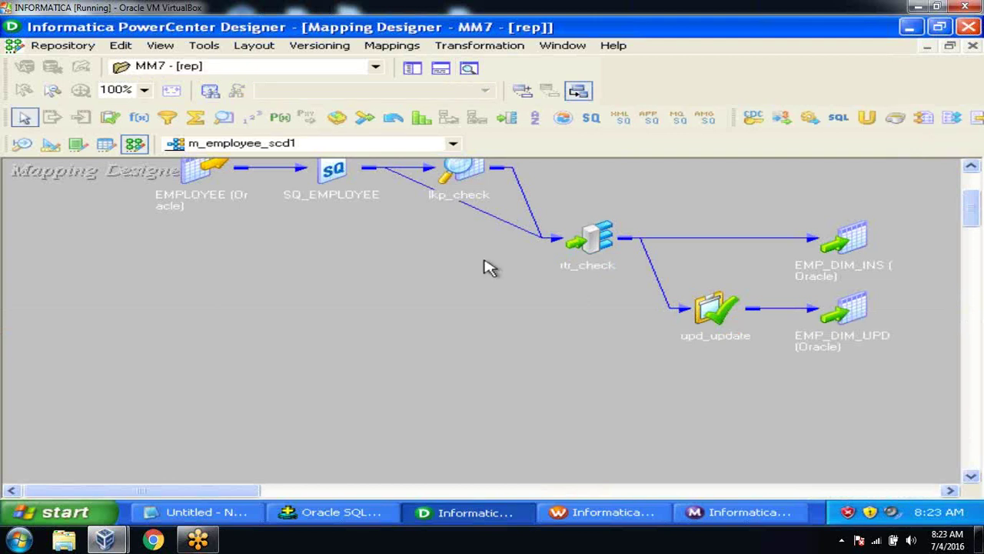
left_click_drag(969, 204, 970, 196)
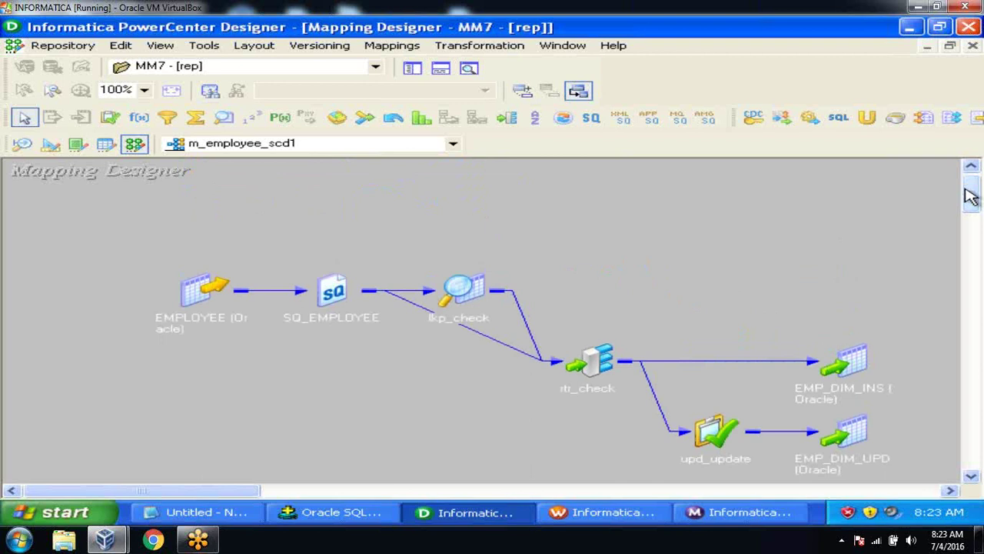
Step: In session s_m_employee_scd1's Config Object, revert Stop on errors to 0
left_click(607, 512)
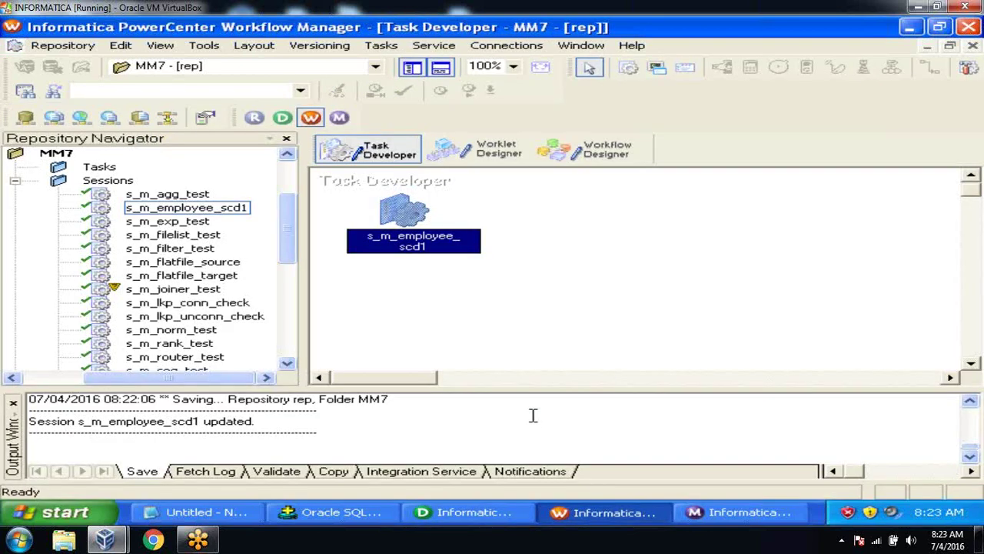
double_click(398, 209)
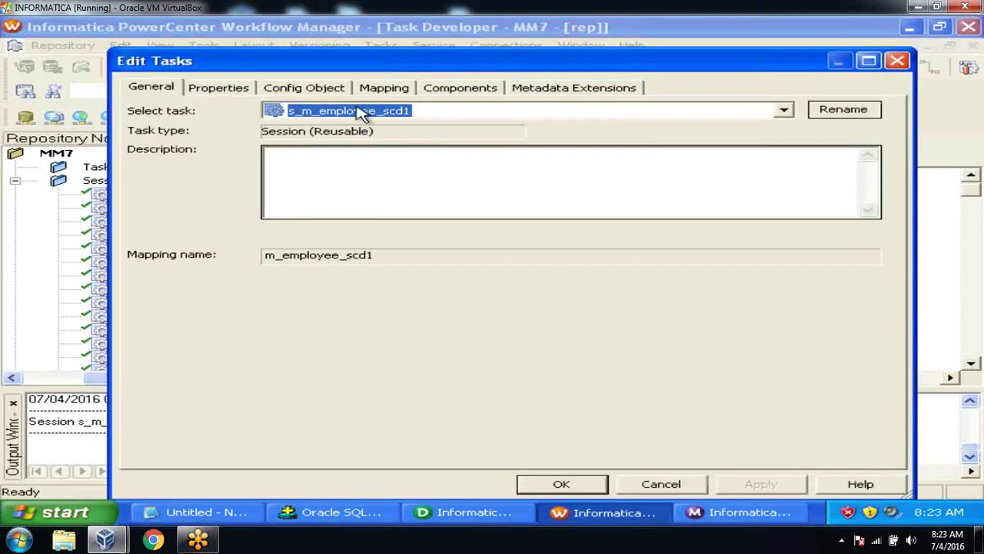
left_click(314, 90)
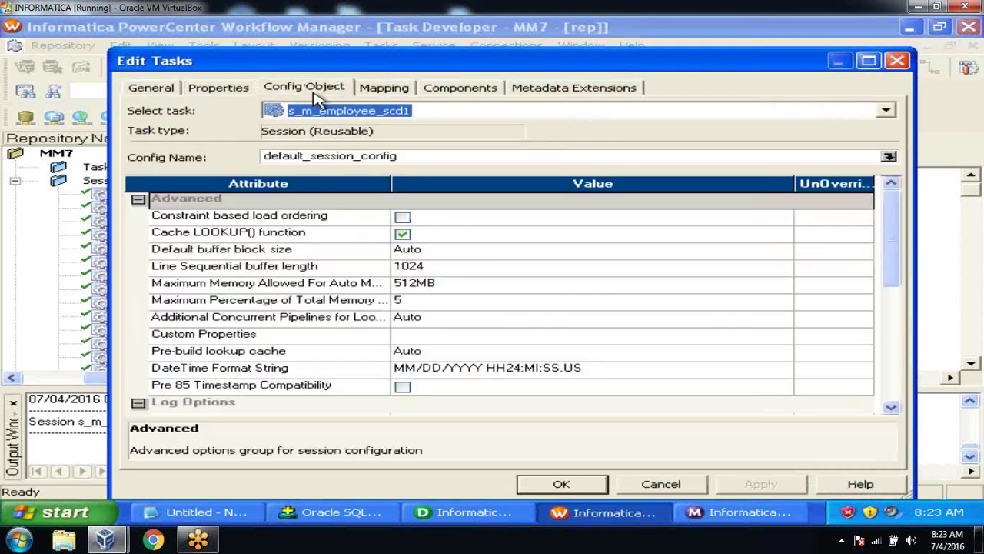
left_click(891, 409)
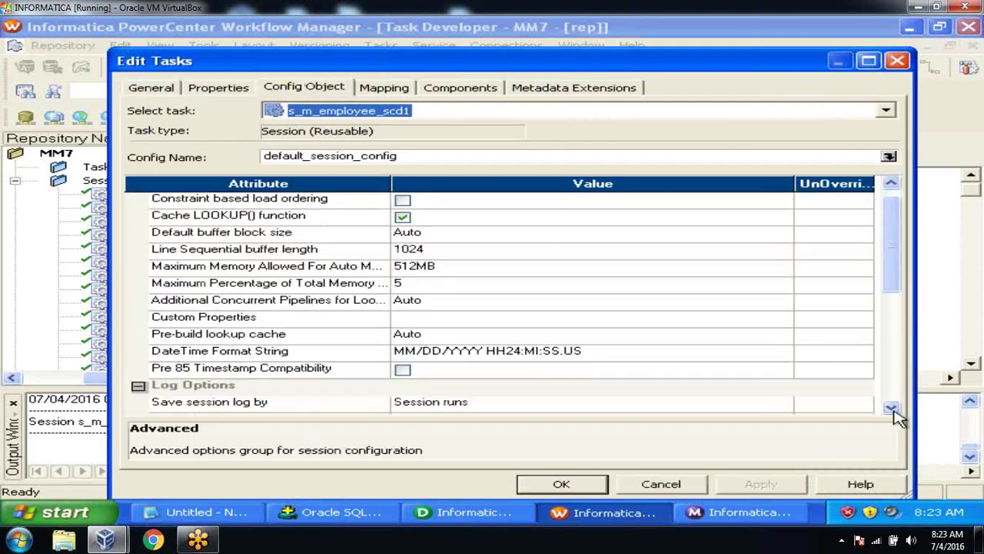
left_click(892, 411)
left_click(892, 410)
left_click(893, 410)
left_click(893, 411)
left_click(892, 411)
left_click(893, 411)
left_click(893, 410)
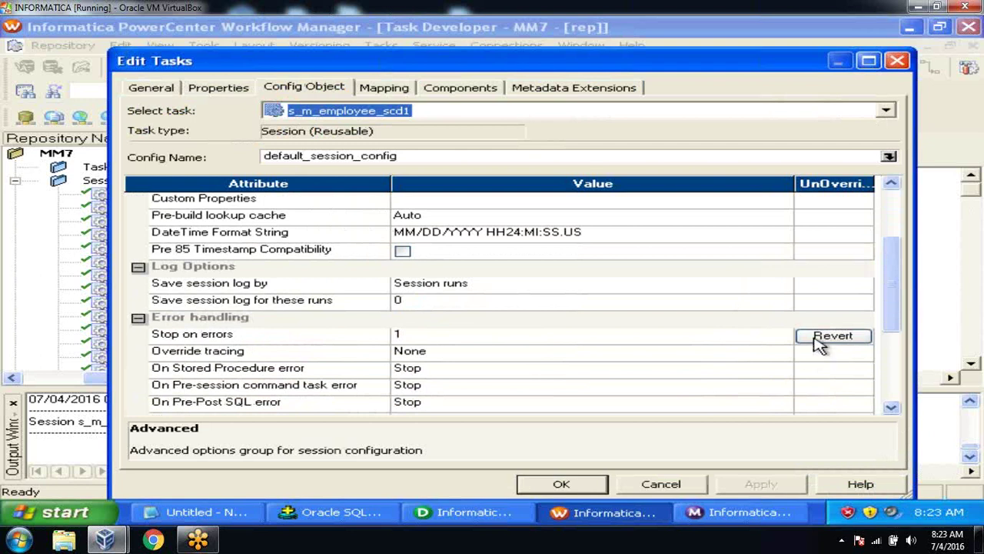
left_click(834, 336)
left_click(482, 309)
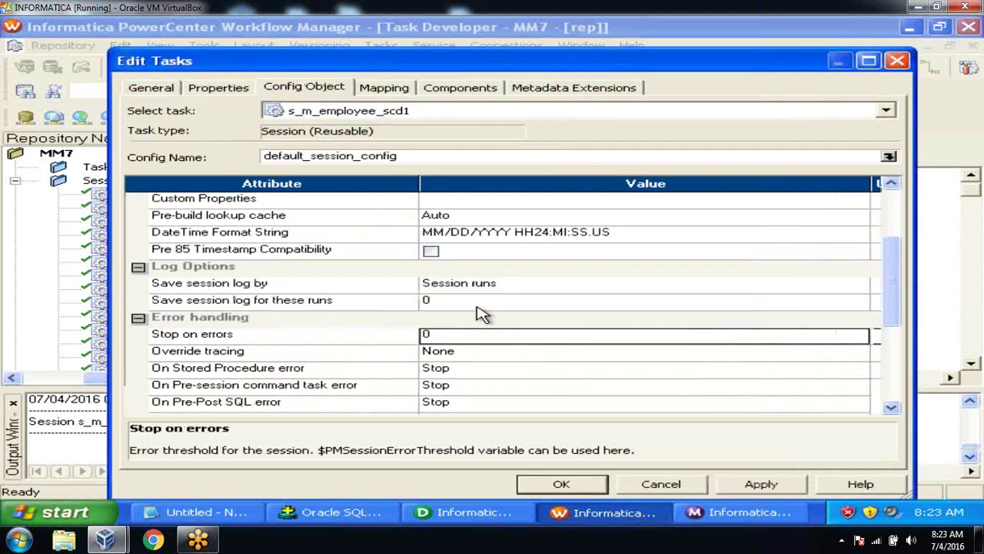
left_click(343, 340)
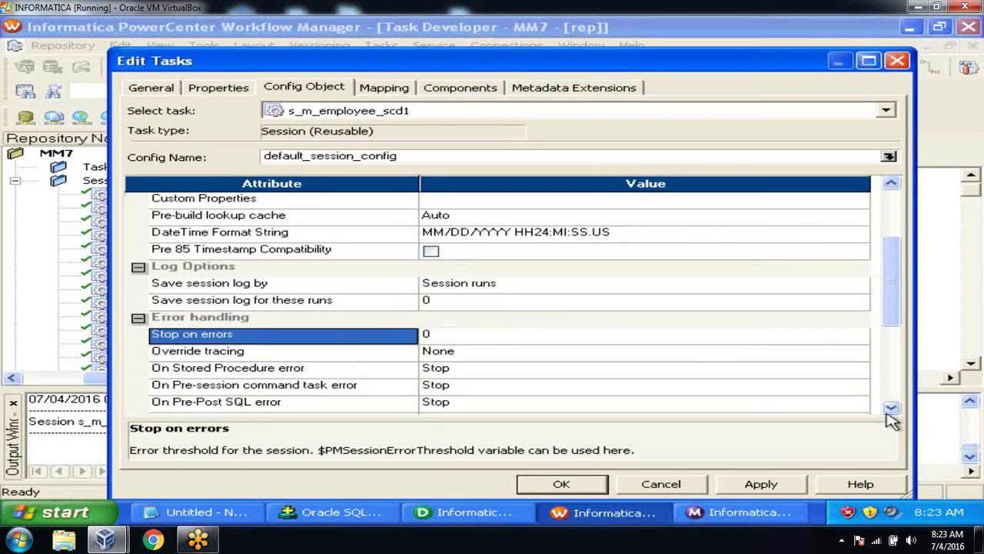
Step: Set Override tracing to Verbose Data and apply the session changes
left_click(890, 410)
left_click(890, 411)
left_click(890, 411)
left_click(890, 411)
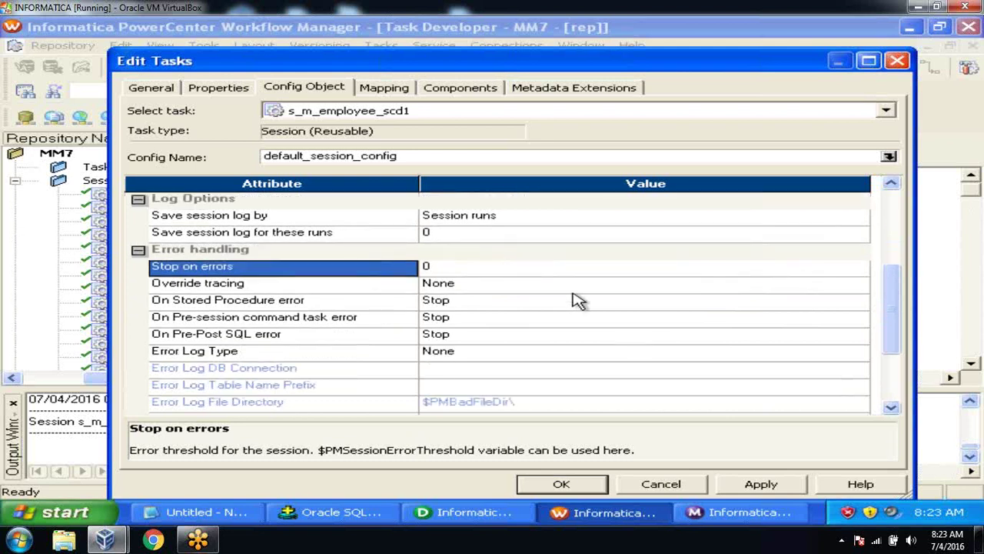
left_click(548, 290)
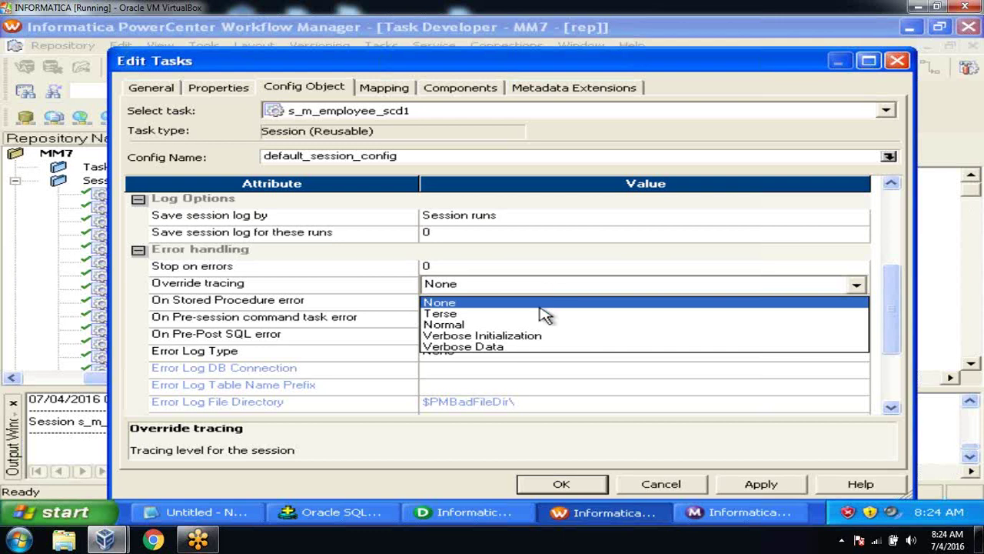
left_click(538, 347)
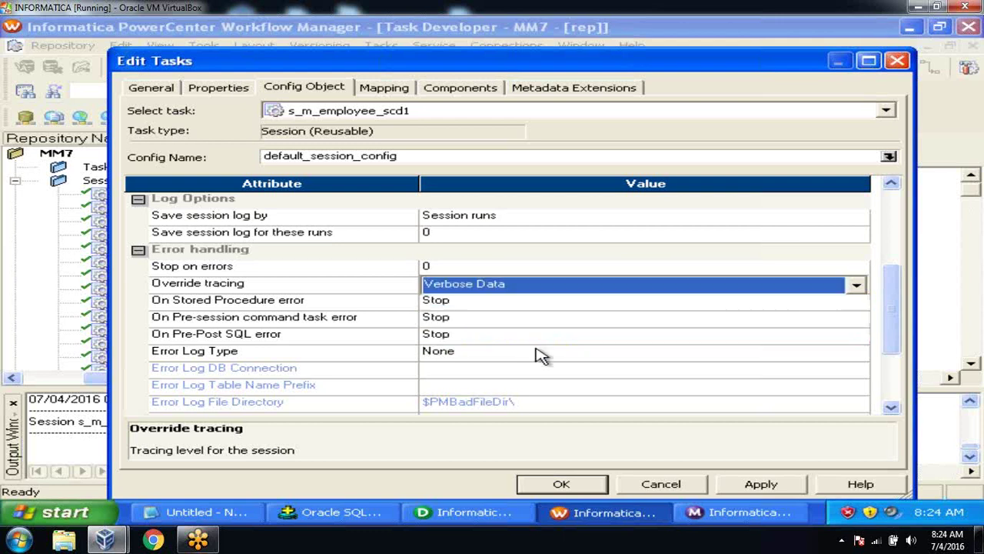
left_click(335, 285)
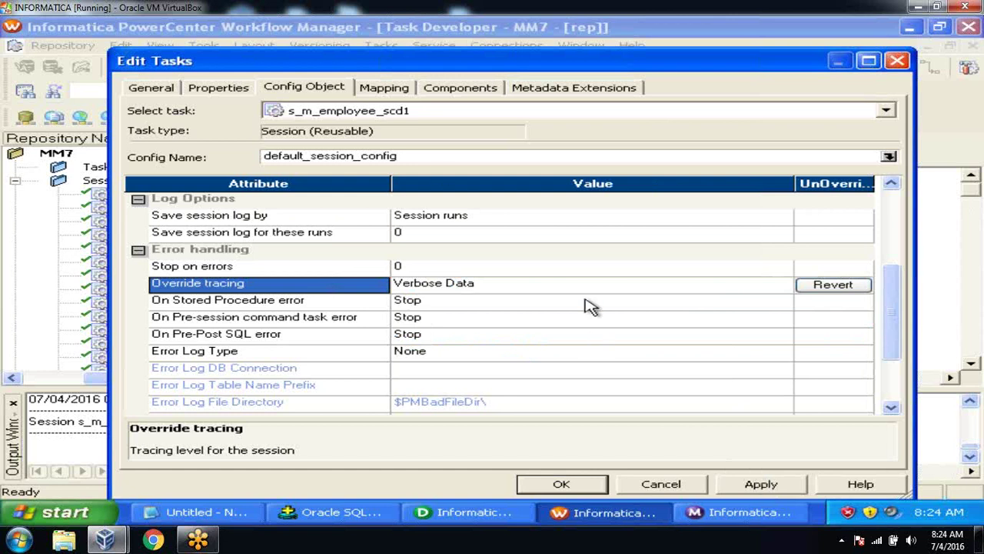
left_click(759, 484)
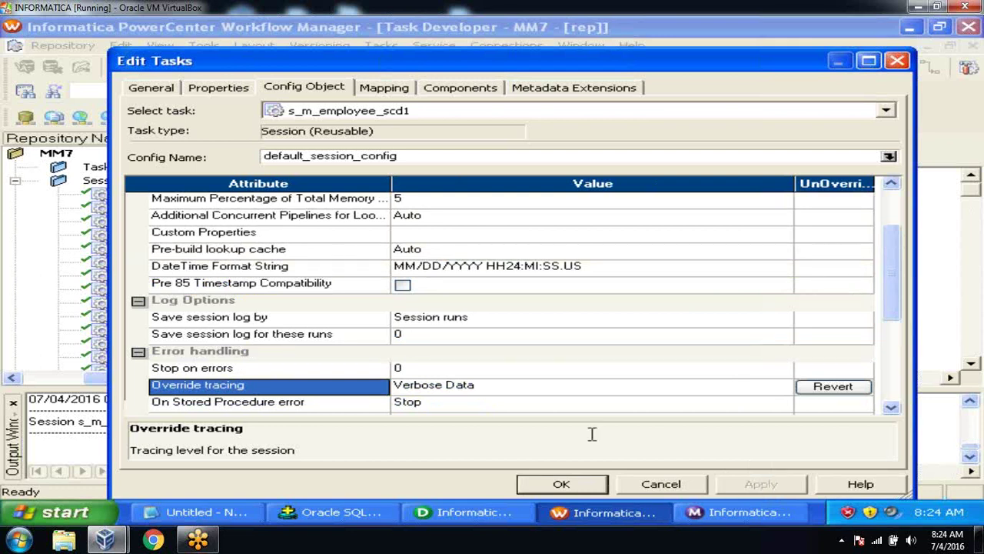
Step: Revert the SQ_EMPLOYEE source filter, removing EMPLOYEE.ENO=200, and apply the change
left_click(385, 89)
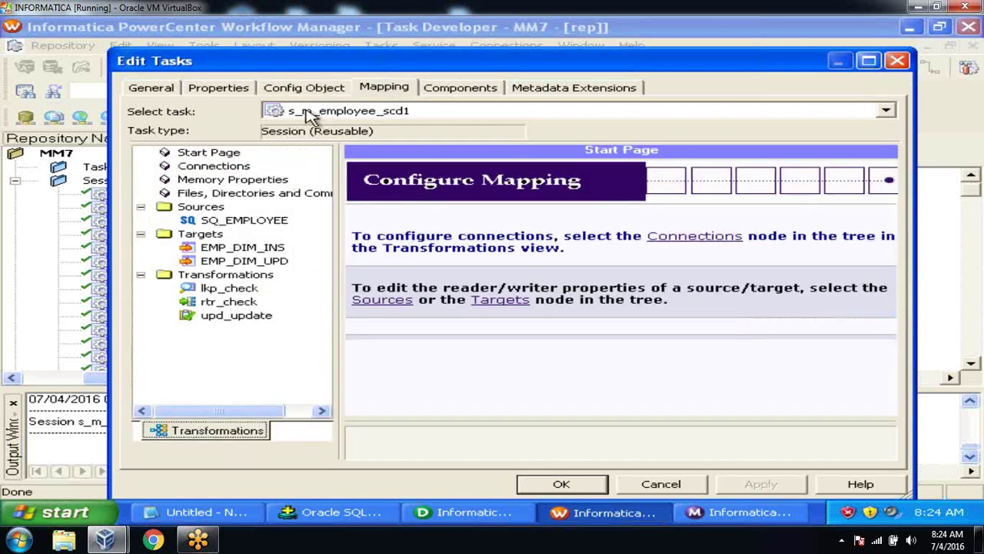
left_click(272, 222)
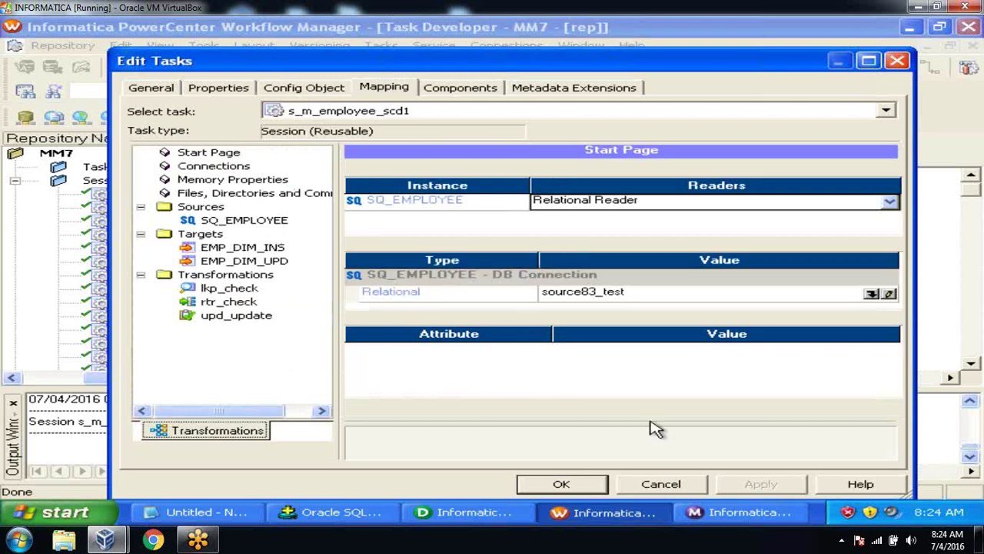
left_click(892, 411)
left_click(891, 411)
left_click(892, 409)
left_click(892, 409)
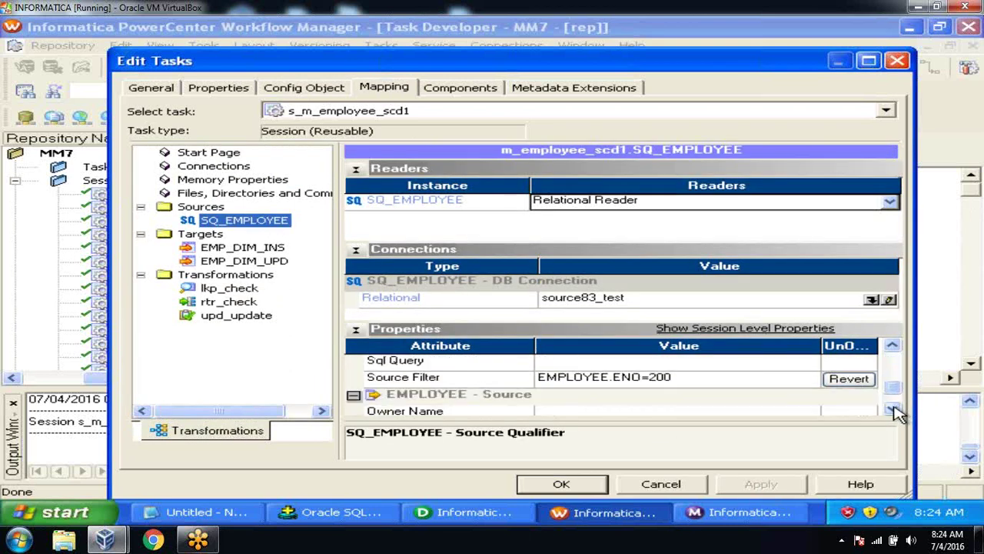
left_click(845, 379)
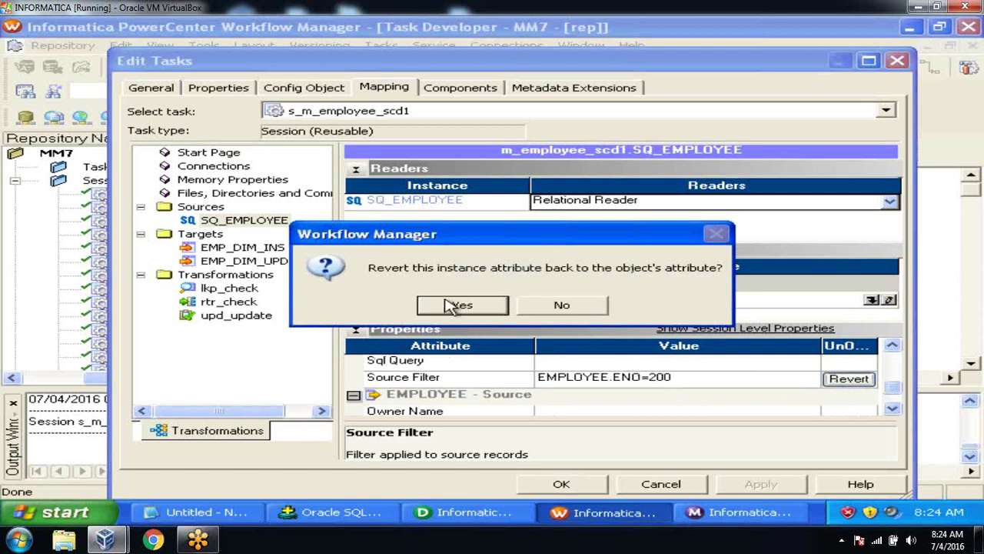
left_click(456, 305)
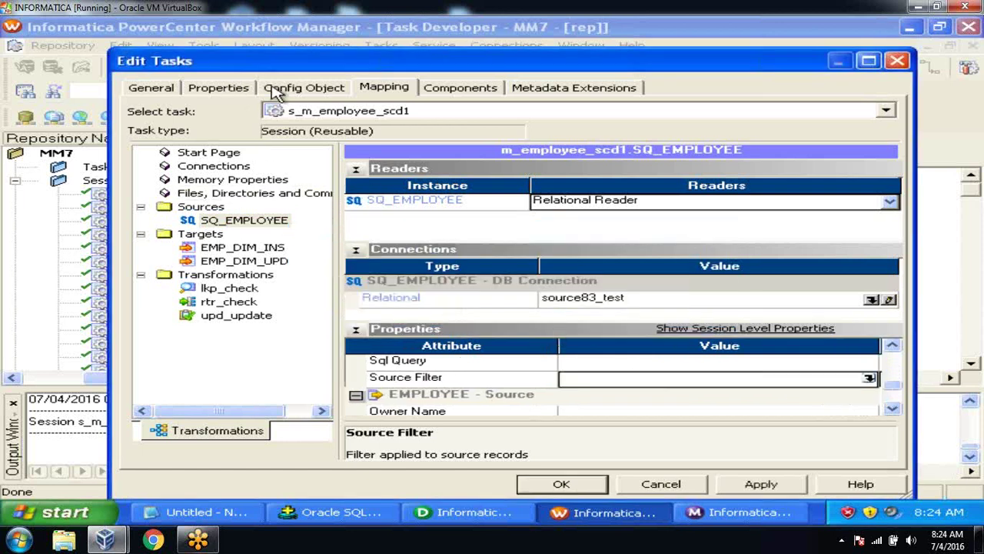
left_click(276, 91)
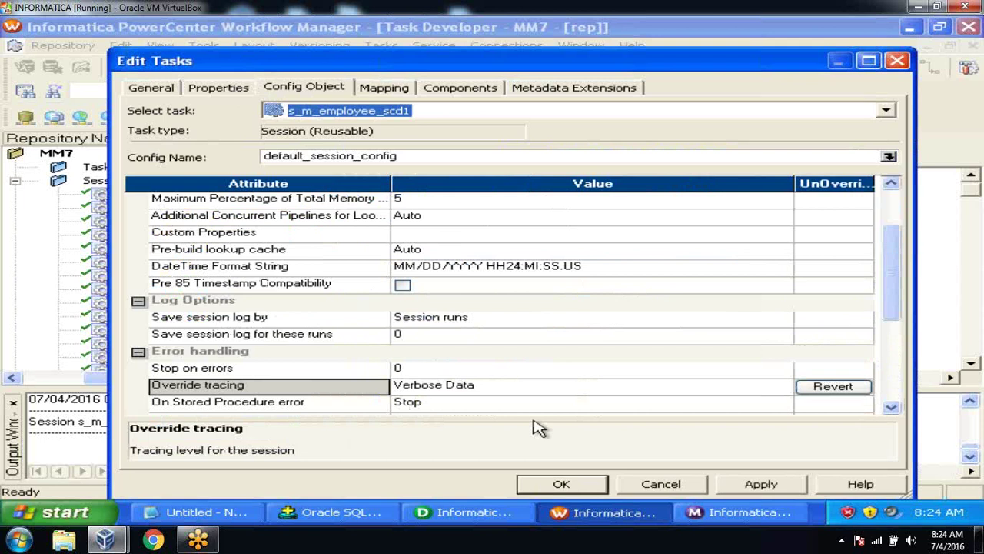
left_click(762, 485)
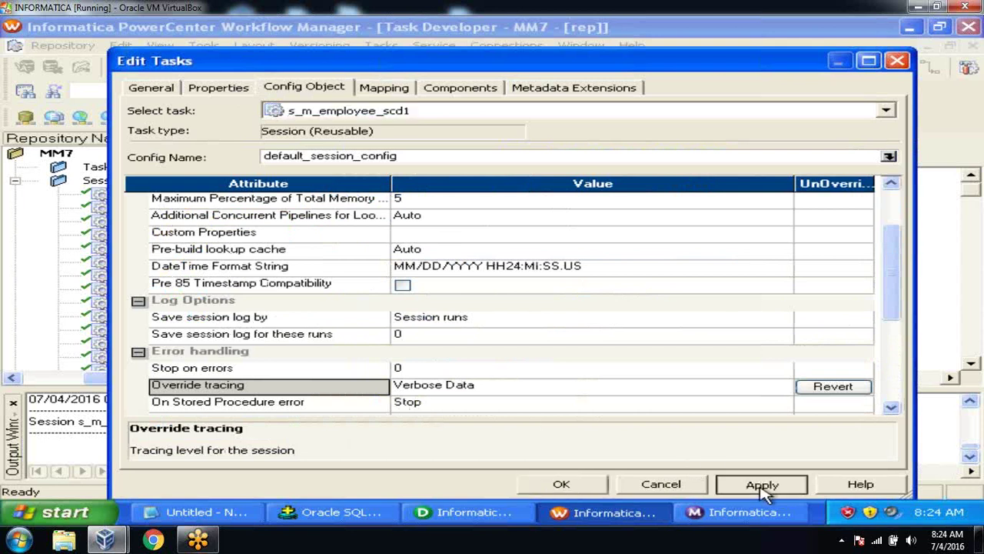
Step: Close the session editor and save the session to the repository
left_click(563, 483)
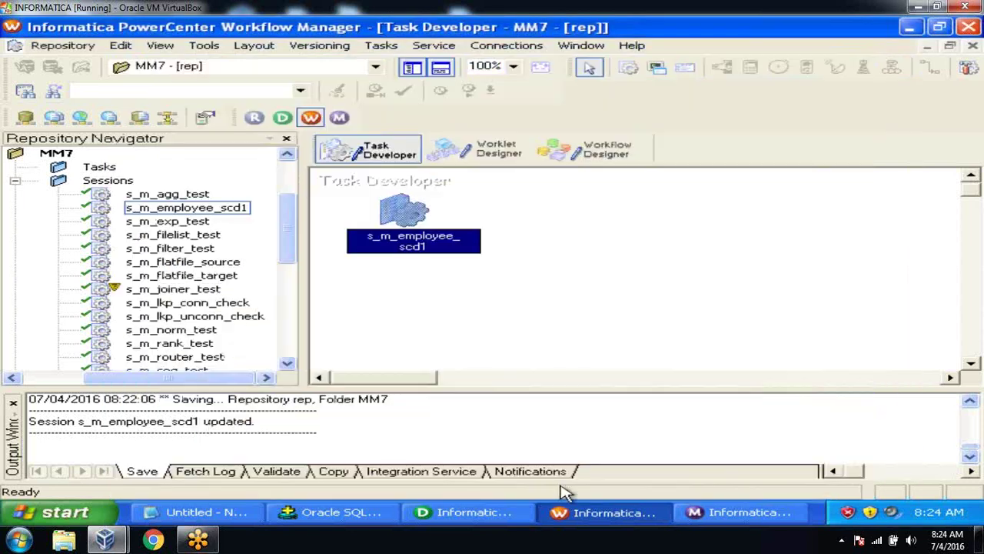
left_click(61, 45)
left_click(98, 236)
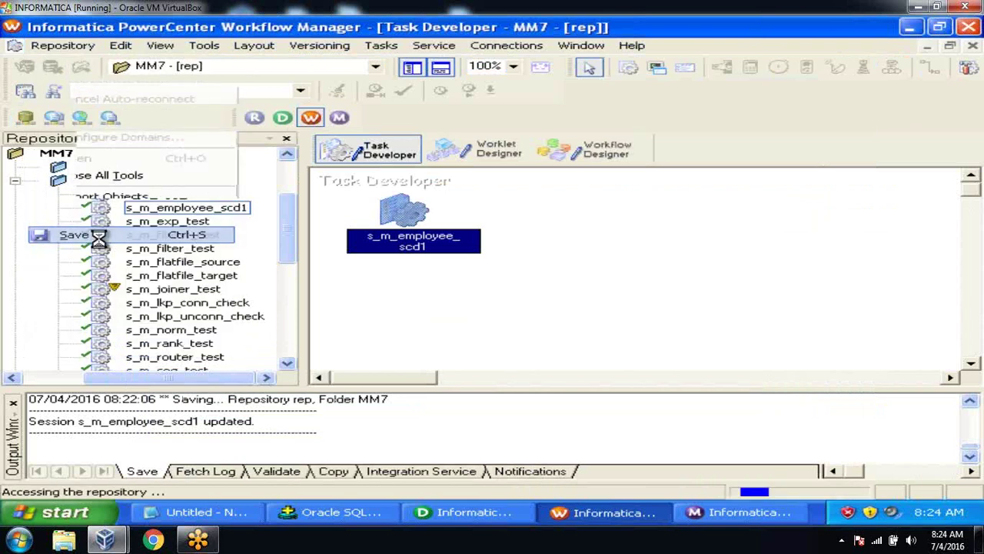
left_click(13, 403)
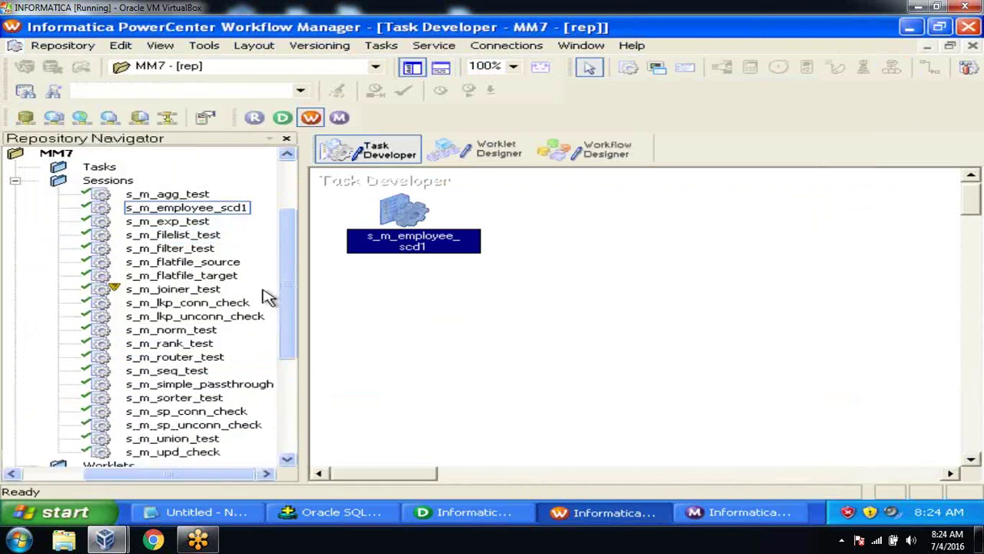
Step: Start the s_m_employee_scd1 task from the wf_test1 workflow
right_click(402, 216)
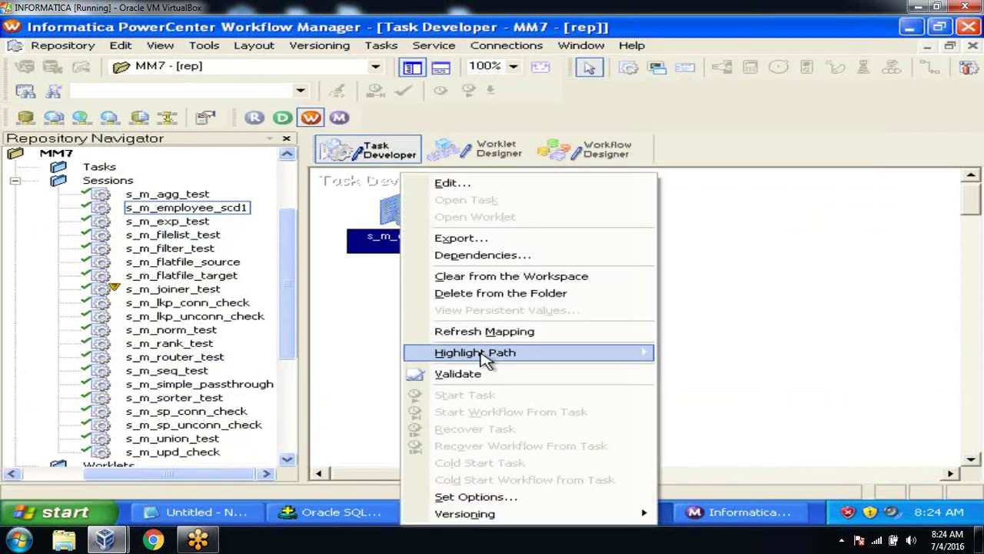
left_click(331, 312)
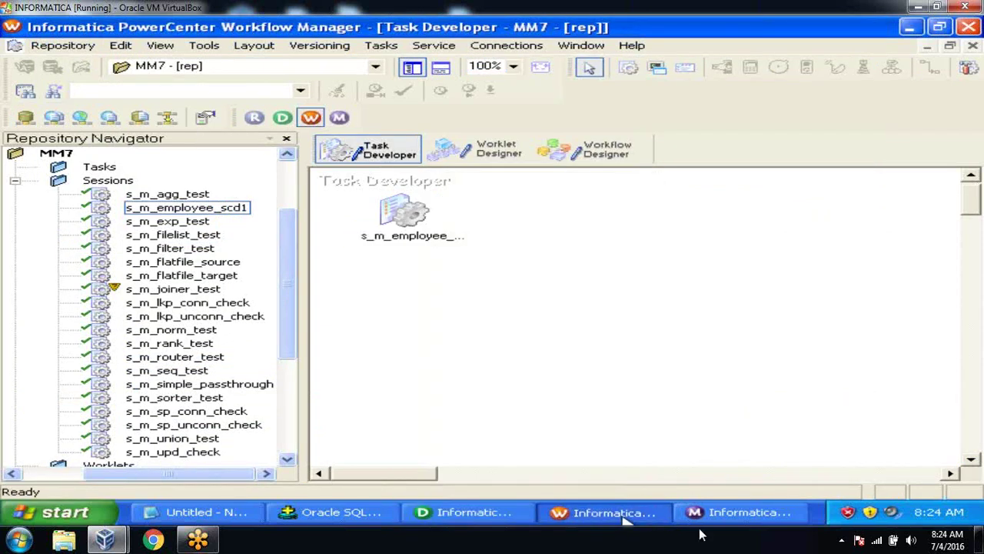
left_click(598, 157)
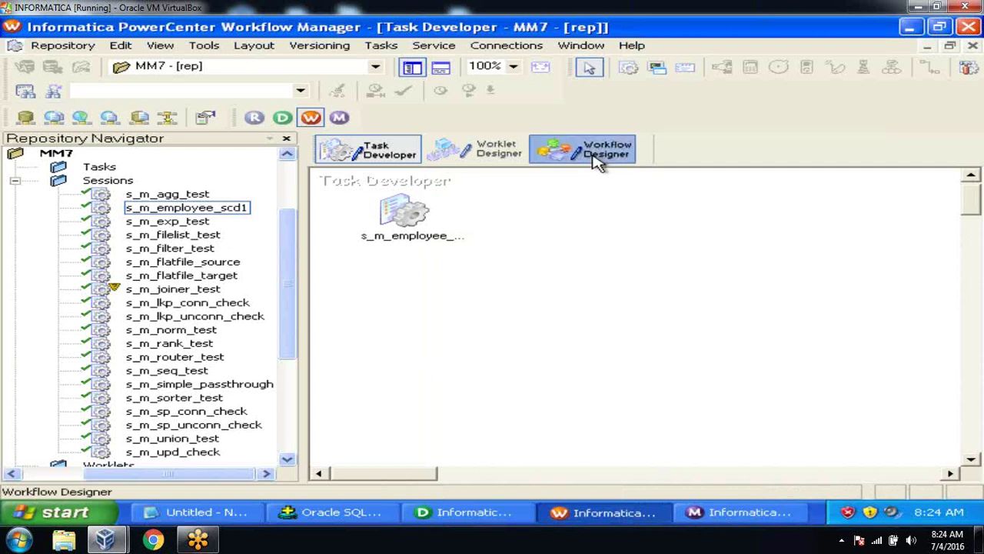
right_click(800, 205)
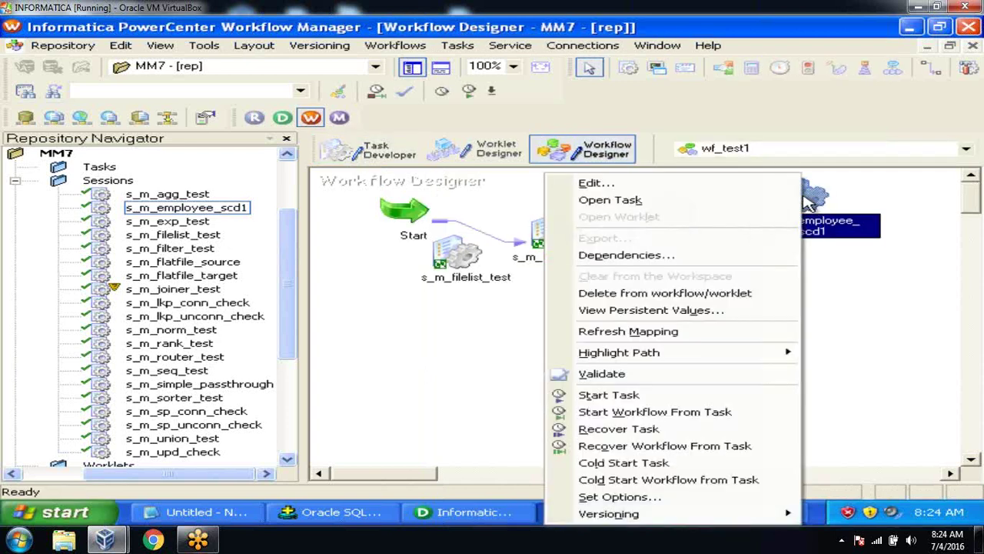
left_click(705, 397)
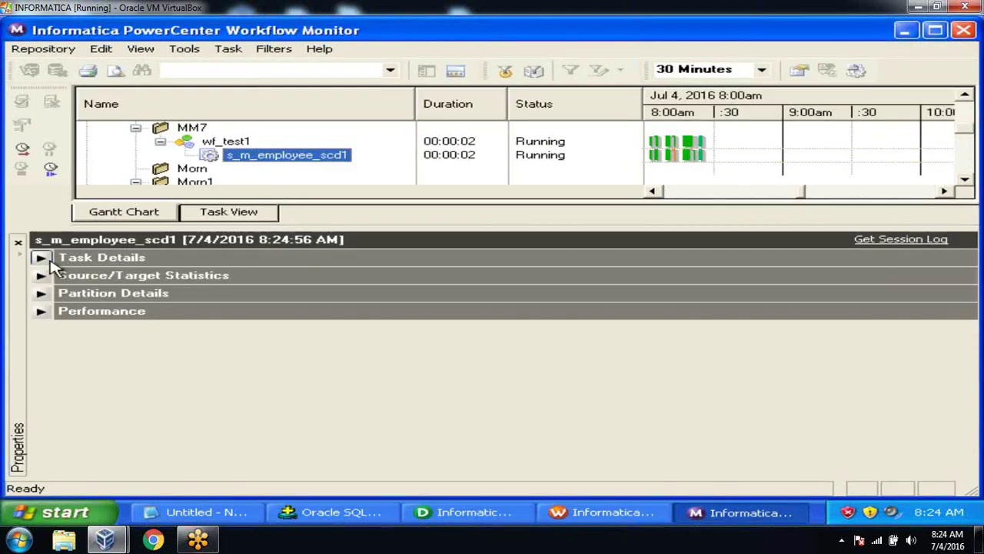
Step: Open the s_m_employee_scd1 session log from Workflow Monitor and maximize it
left_click(41, 275)
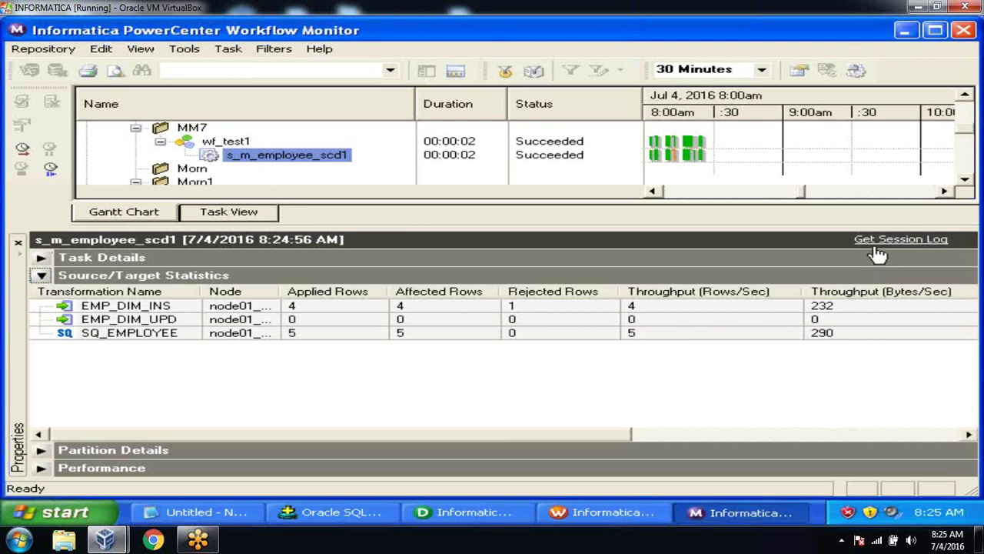
right_click(288, 156)
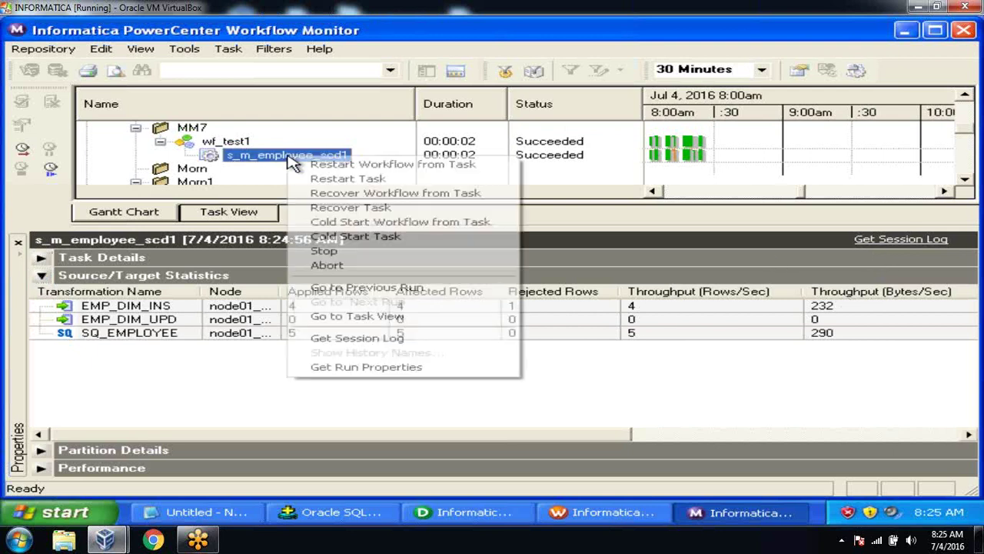
left_click(341, 339)
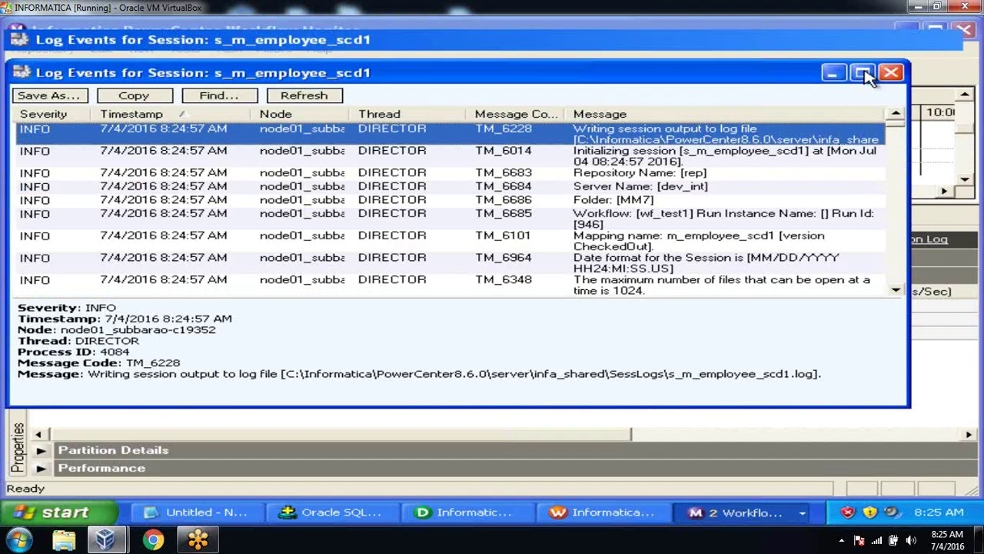
left_click(863, 72)
left_click_drag(975, 89, 975, 284)
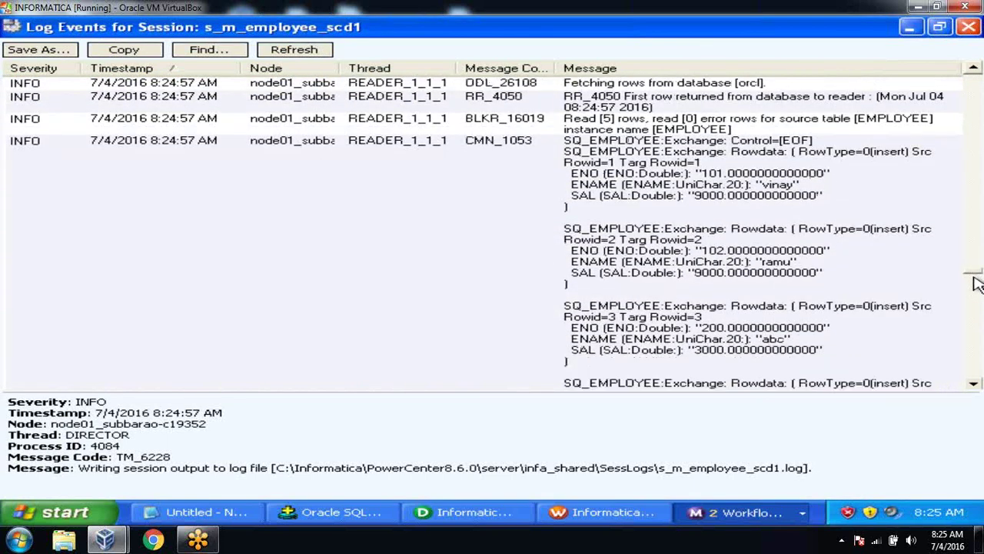
Step: Inspect the verbose SQ_EMPLOYEE row data and the five rows entering lkp_check
left_click(732, 206)
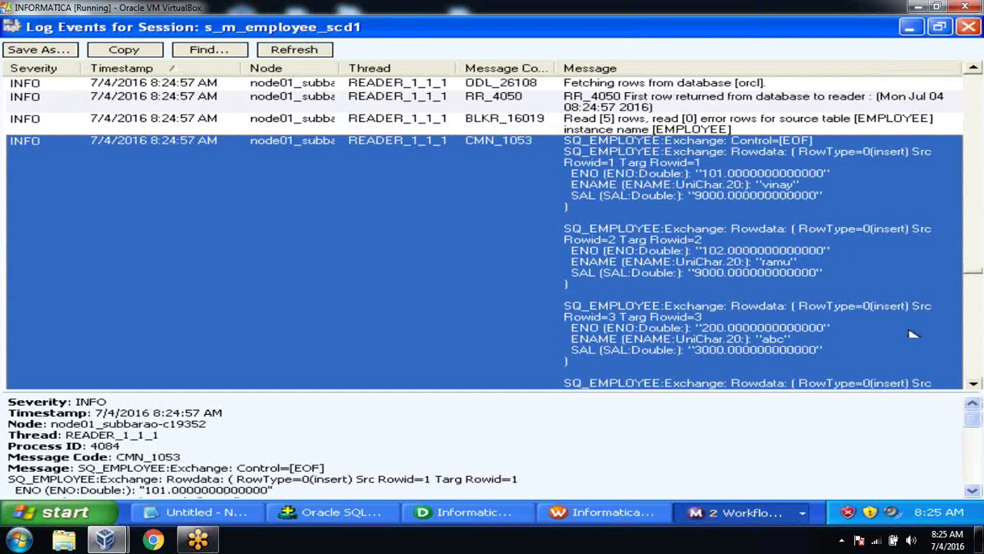
left_click(973, 384)
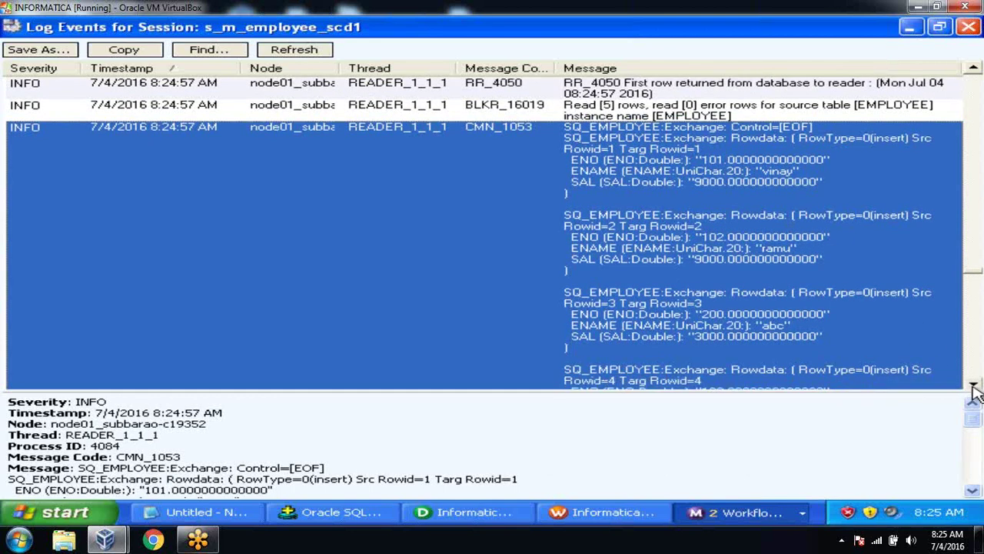
left_click(974, 384)
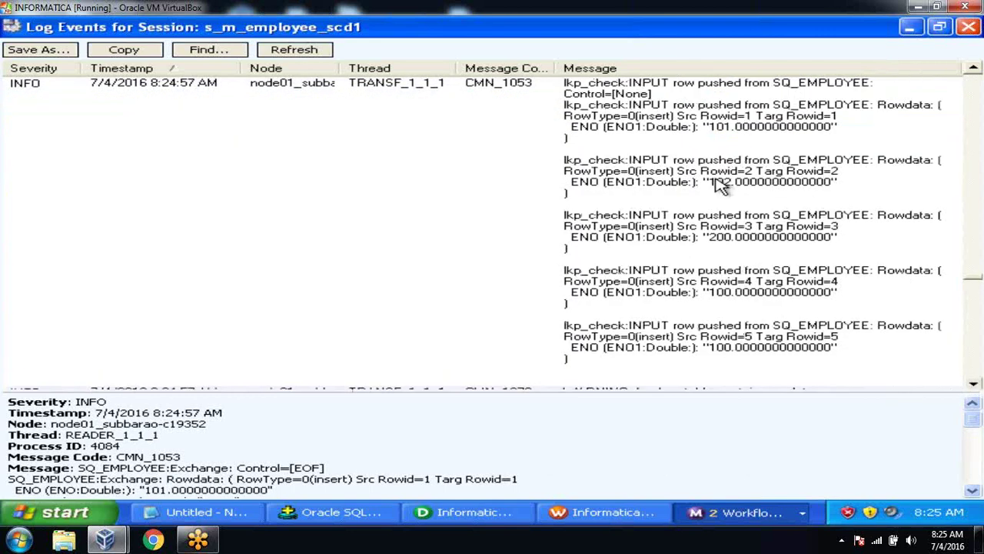
left_click(721, 186)
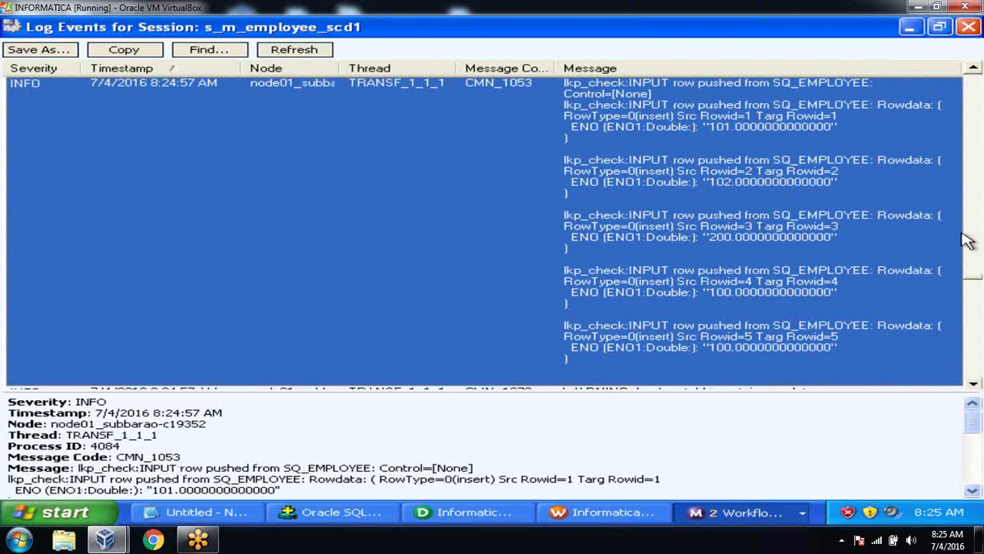
Step: Review rtr_check rows sent to EMP_DIM_INS and the WRT_8036 summary: 4 applied, 1 rejected
left_click(973, 386)
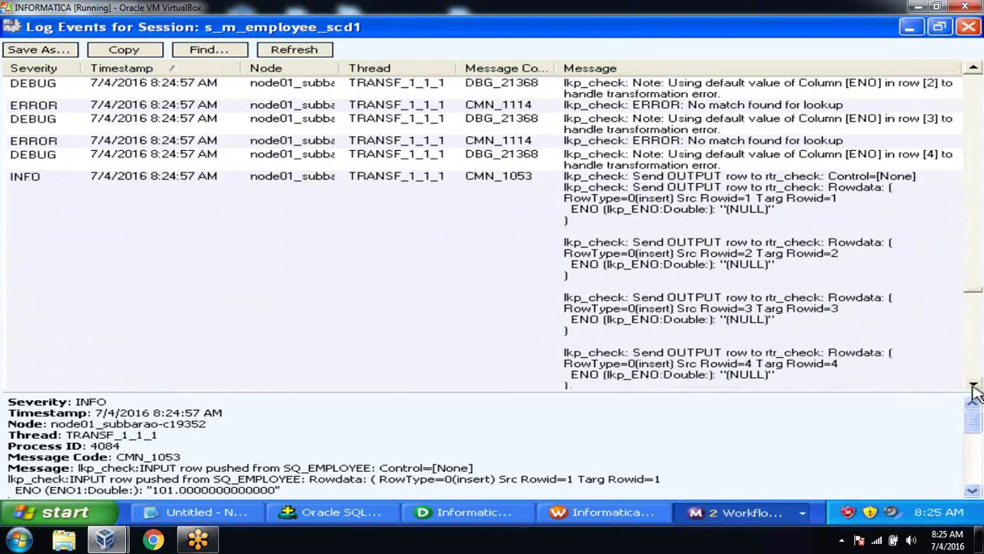
left_click(973, 387)
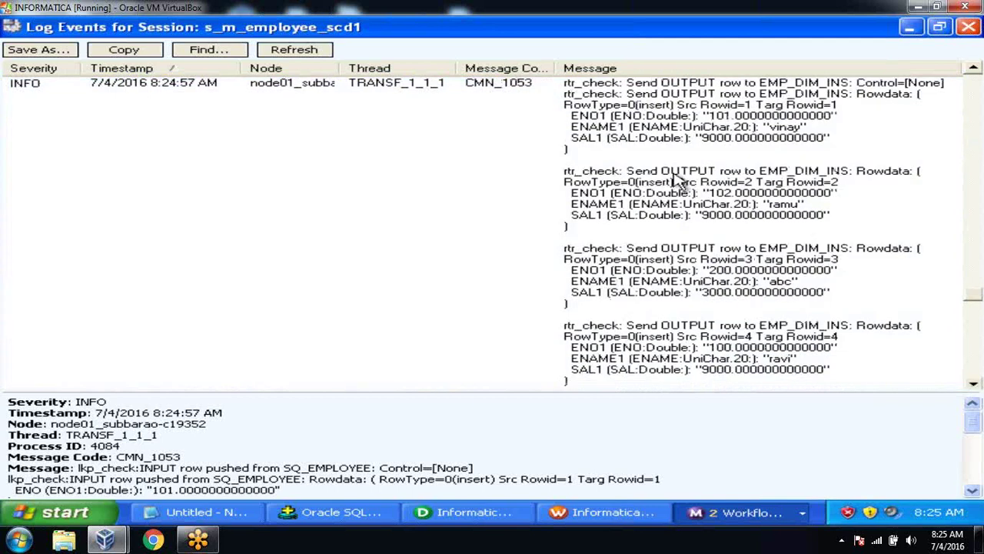
left_click(675, 178)
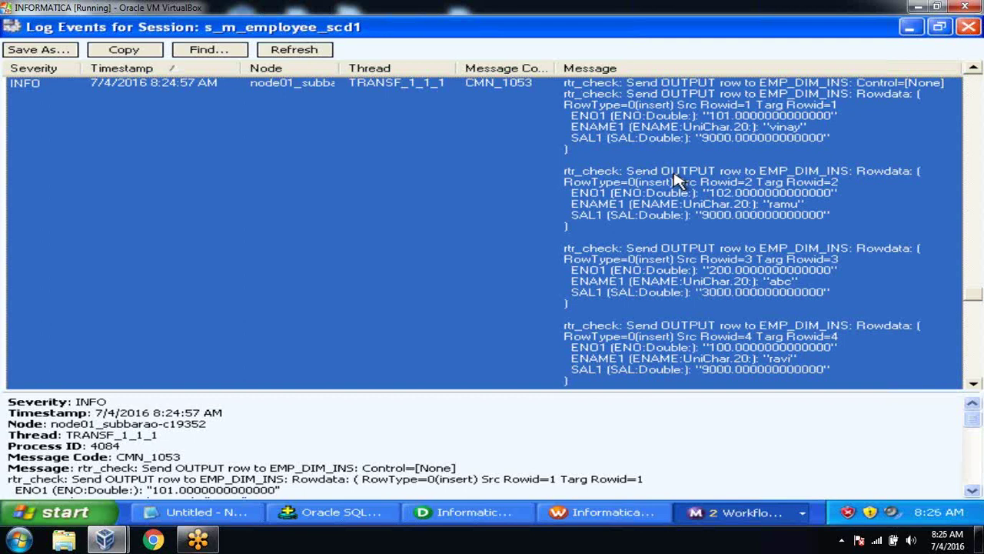
left_click(973, 384)
left_click(972, 386)
left_click(973, 386)
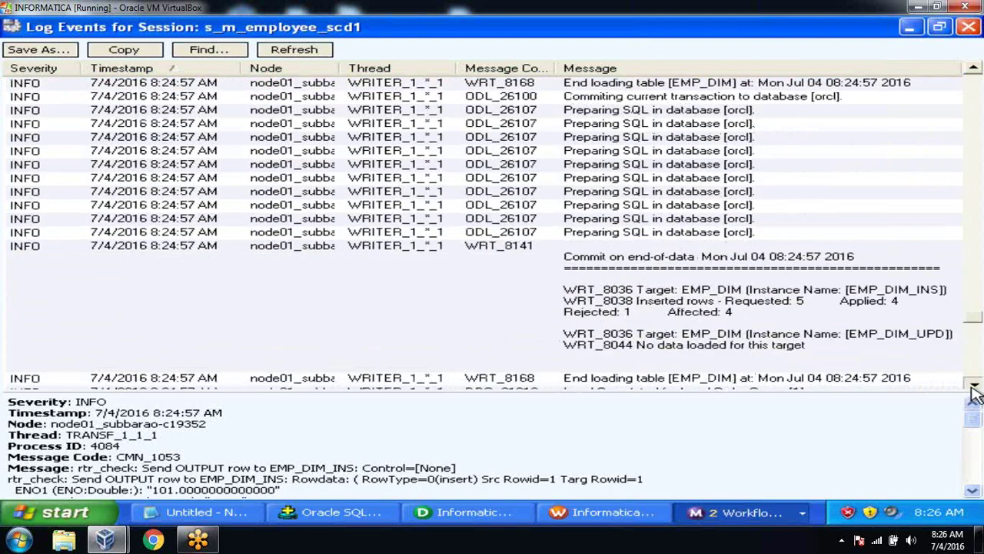
Step: Read the Session Load Summary at the end of the session log, then close the log
scroll(973, 391, "down", 10)
scroll(973, 390, "down", 8)
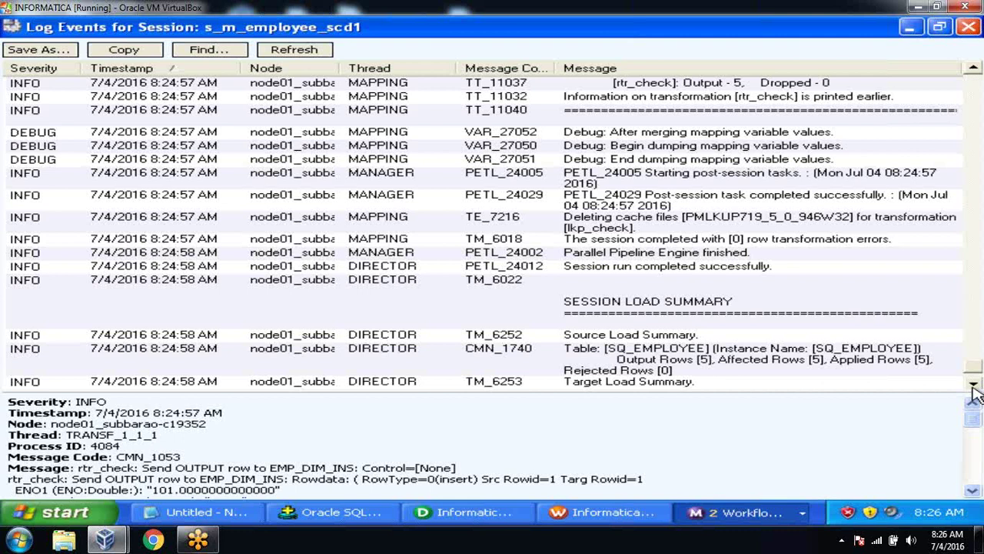
left_click(969, 30)
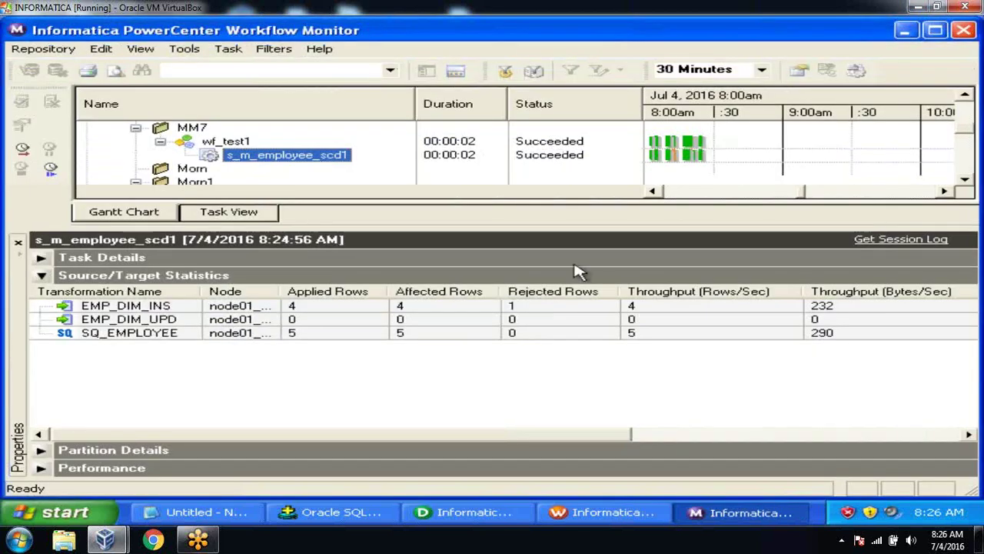